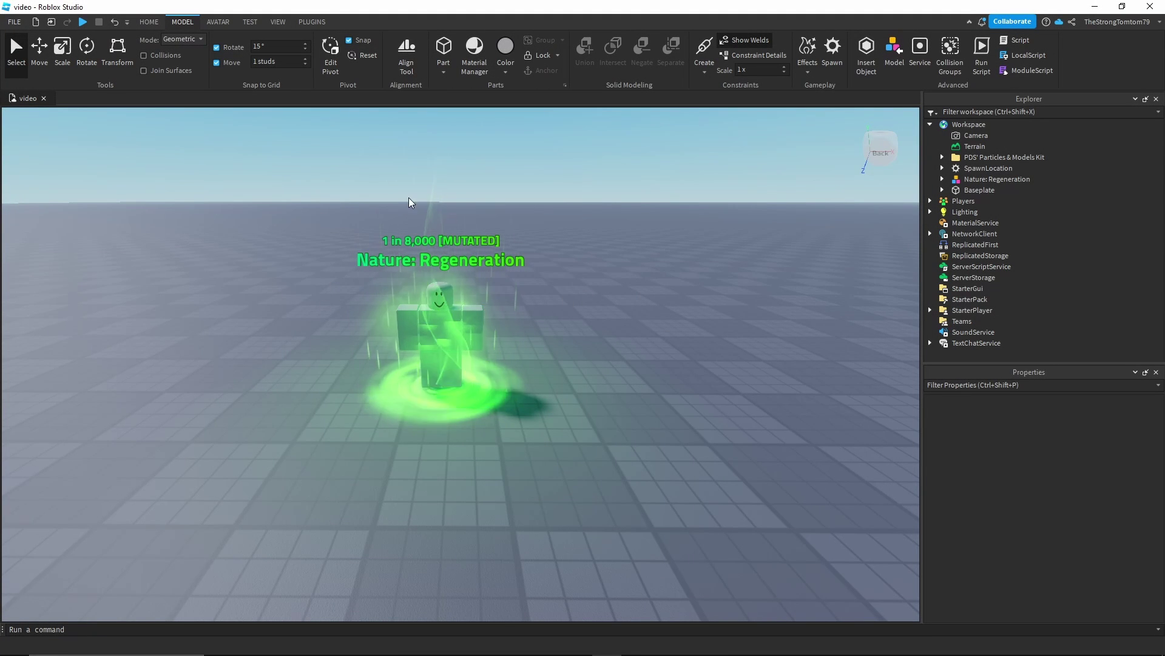
{"action": "key", "text": "s"}
{"action": "right_click_drag", "start_coordinate": [650, 381], "coordinate": [649, 381]}
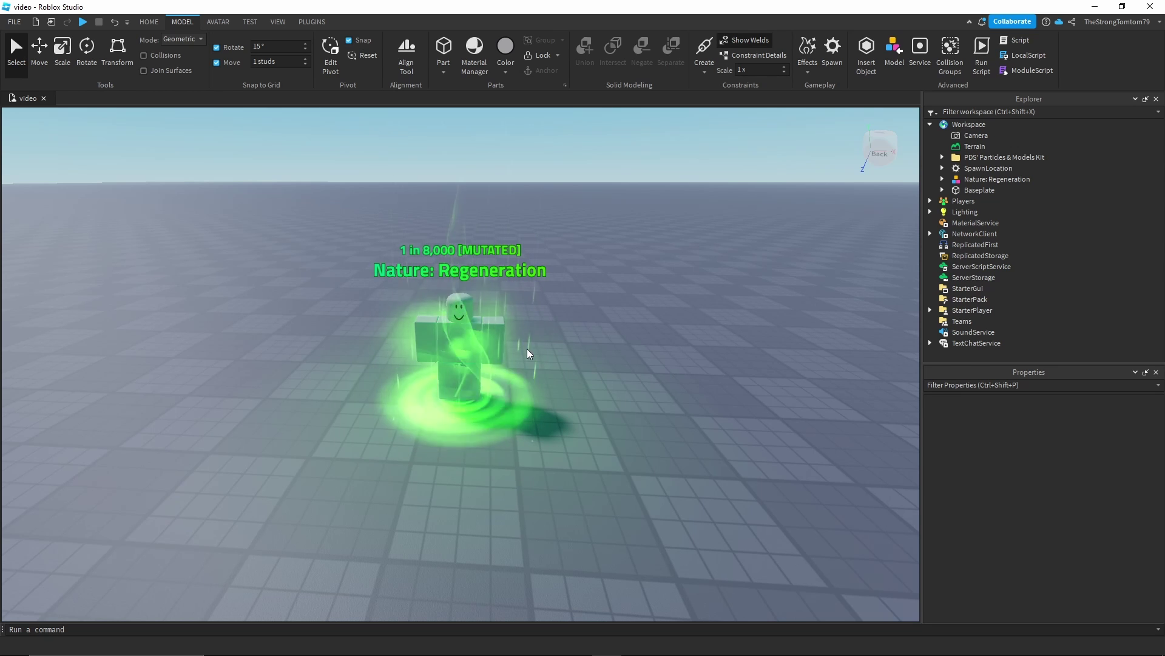
{"action": "scroll", "coordinate": [523, 364], "scroll_direction": "down", "scroll_amount": 2}
{"action": "scroll", "coordinate": [525, 365], "scroll_direction": "up", "scroll_amount": 3}
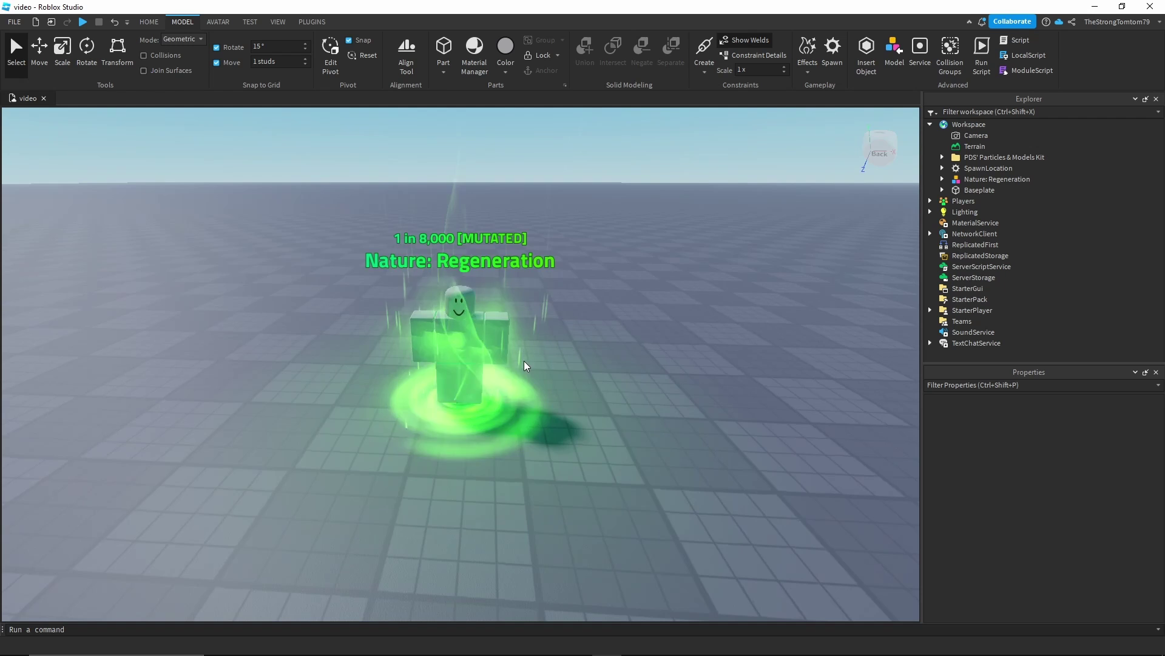
{"action": "right_click_drag", "start_coordinate": [524, 364], "coordinate": [525, 351]}
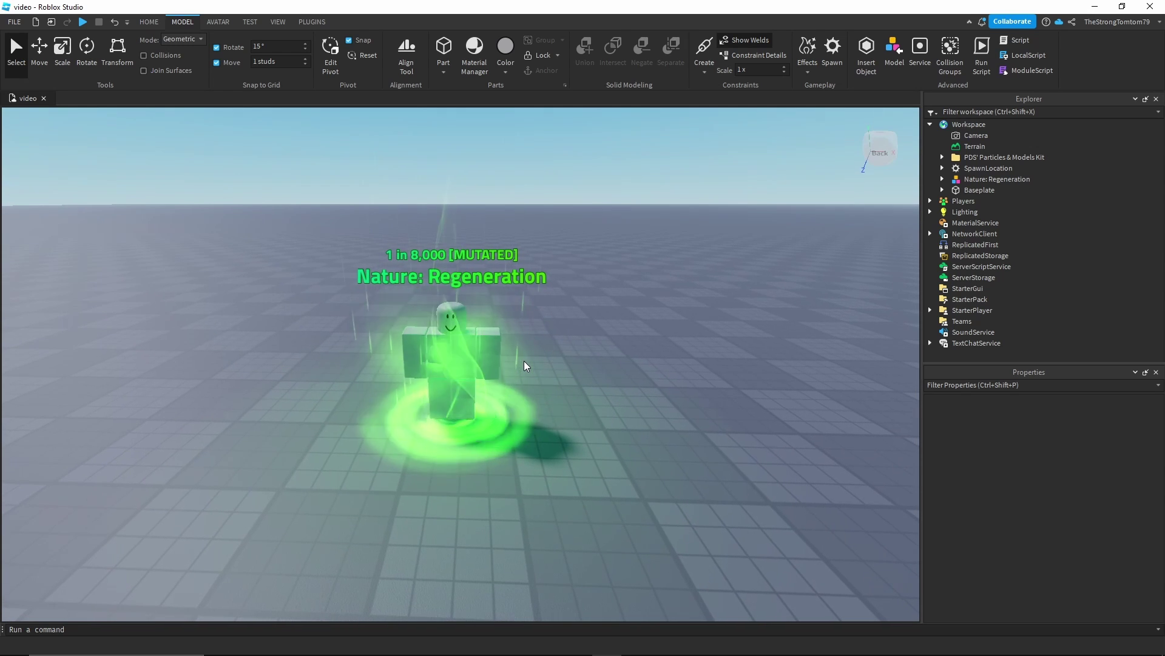
Step: Select the Part inside the HumanoidRootPart of the Nature: Regeneration model
{"action": "left_click", "coordinate": [471, 360]}
{"action": "left_click", "coordinate": [942, 180]}
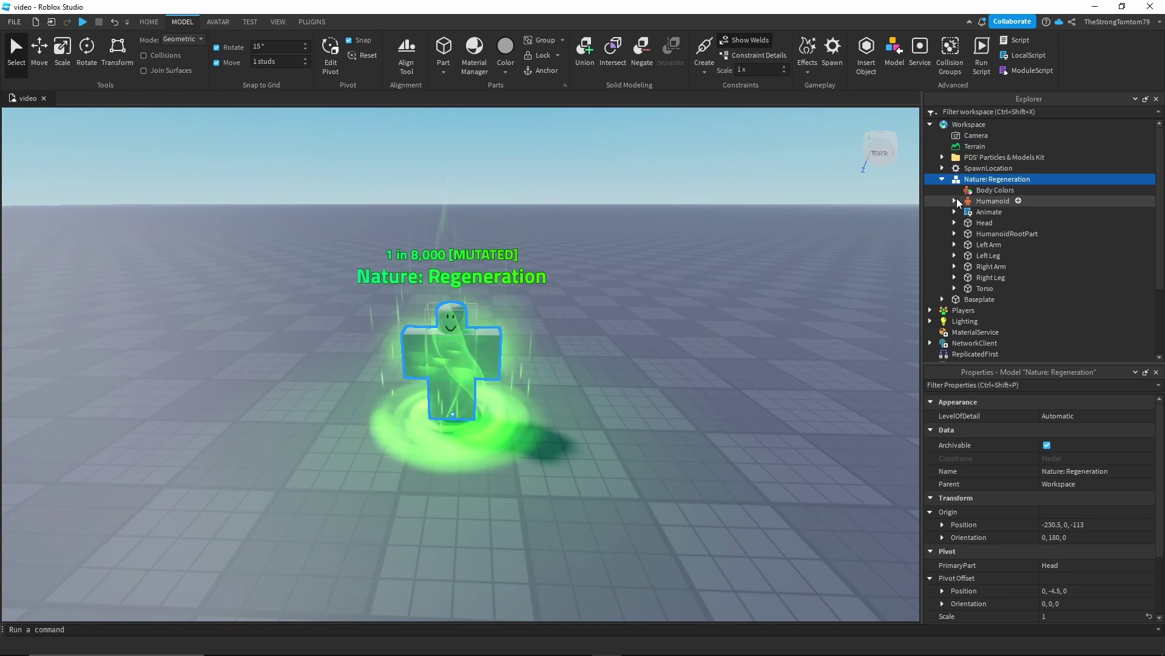
{"action": "left_click", "coordinate": [954, 233]}
{"action": "scroll", "coordinate": [971, 246], "scroll_direction": "down", "scroll_amount": 2}
{"action": "left_click", "coordinate": [994, 248]}
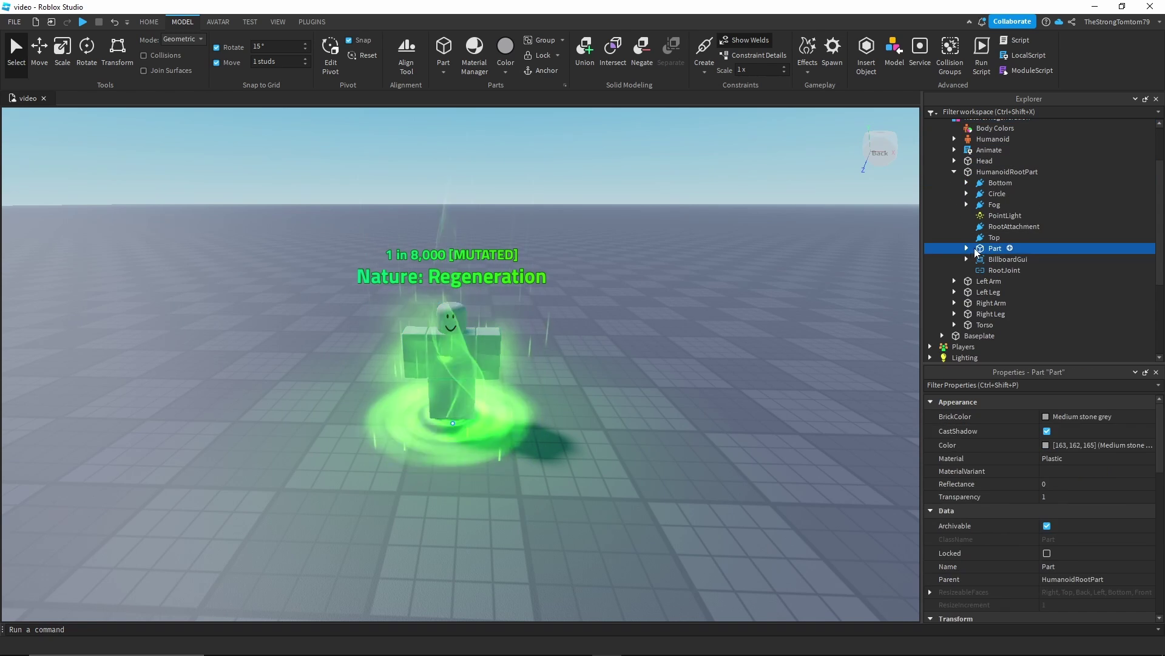
Step: Set the Transparency of the Part under HumanoidRootPart to 0
{"action": "key", "text": "w"}
{"action": "right_click_drag", "start_coordinate": [869, 358], "coordinate": [849, 370]}
{"action": "scroll", "coordinate": [851, 372], "scroll_direction": "down", "scroll_amount": 5}
{"action": "left_click", "coordinate": [1100, 498]}
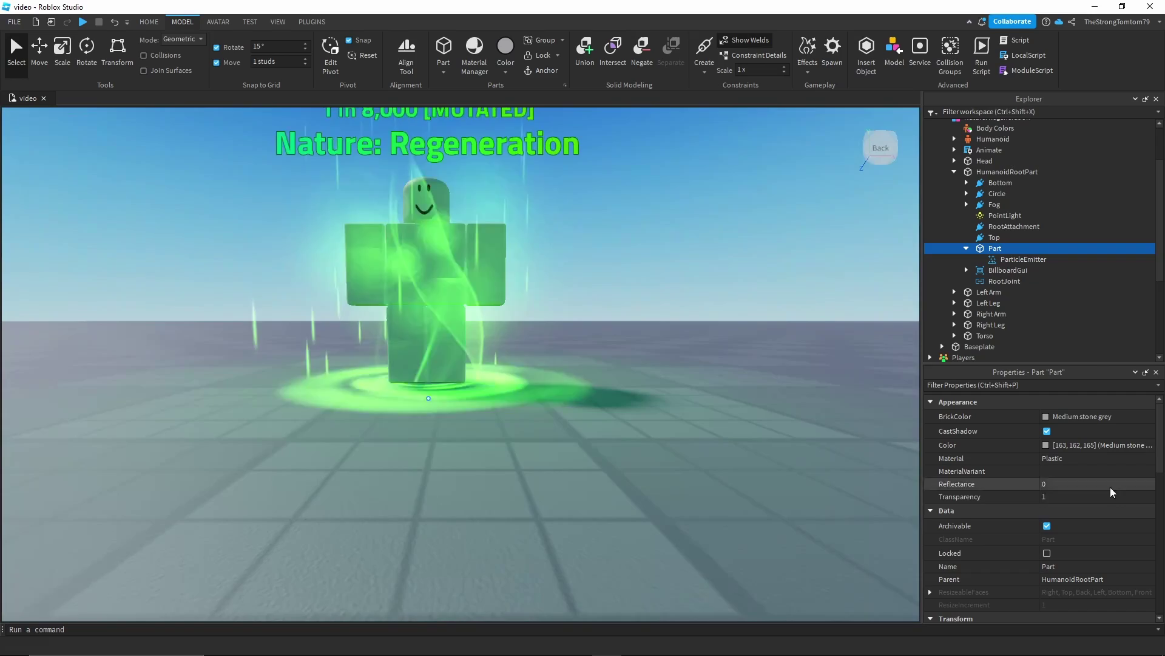
{"action": "key", "text": "Return"}
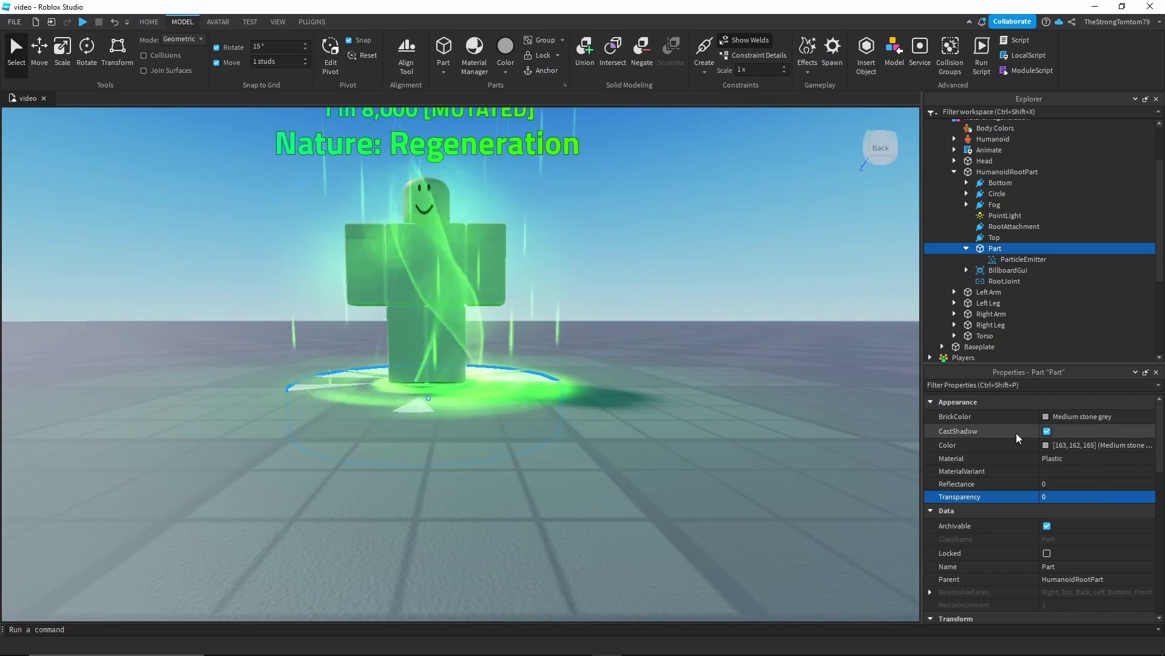
Step: Run the simulation to check how the opaque disc part affects the character, and stop it
{"action": "scroll", "coordinate": [736, 372], "scroll_direction": "up", "scroll_amount": 2}
{"action": "scroll", "coordinate": [737, 372], "scroll_direction": "down", "scroll_amount": 4}
{"action": "right_click_drag", "start_coordinate": [736, 372], "coordinate": [736, 368]}
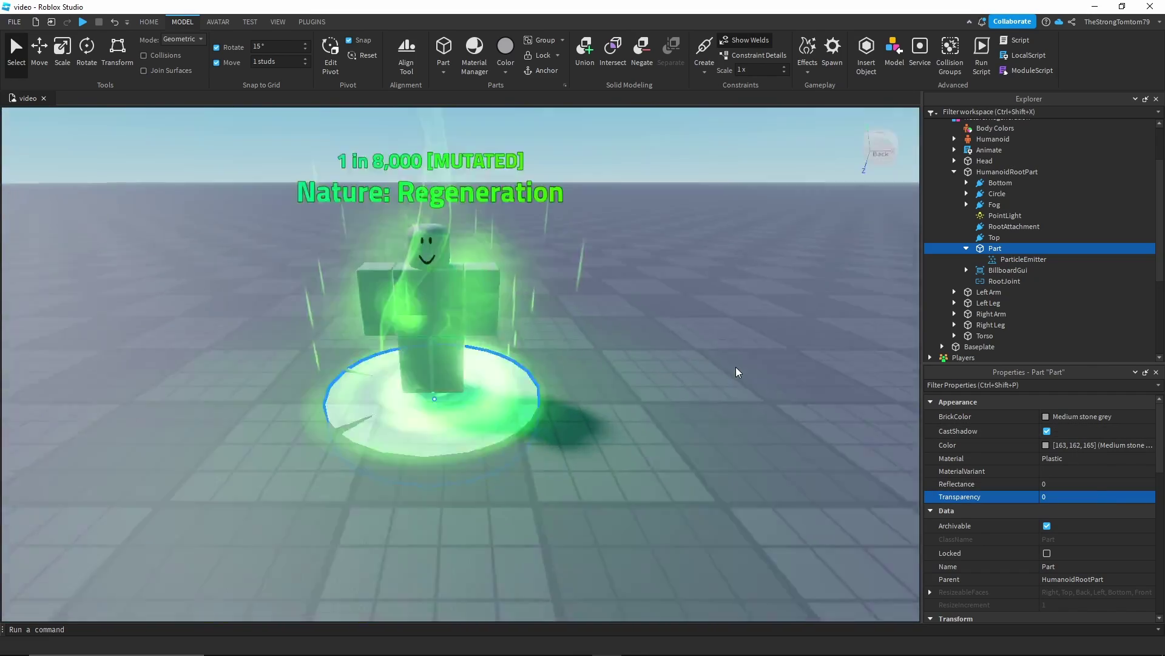
{"action": "scroll", "coordinate": [736, 368], "scroll_direction": "up", "scroll_amount": 2}
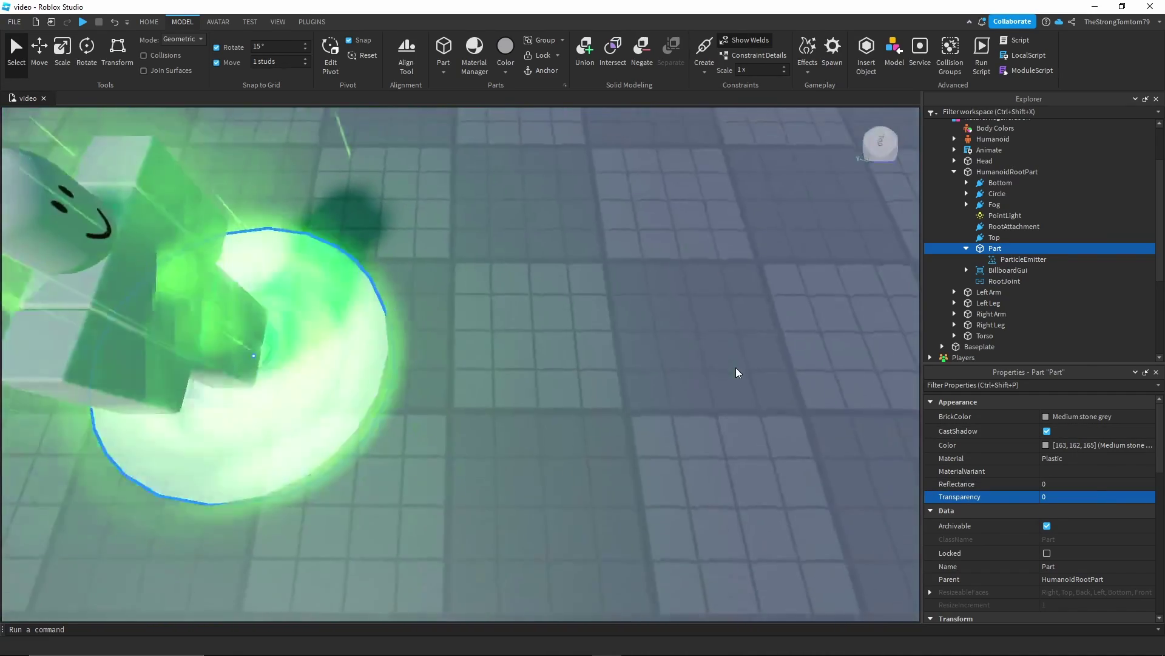
{"action": "scroll", "coordinate": [737, 368], "scroll_direction": "down", "scroll_amount": 3}
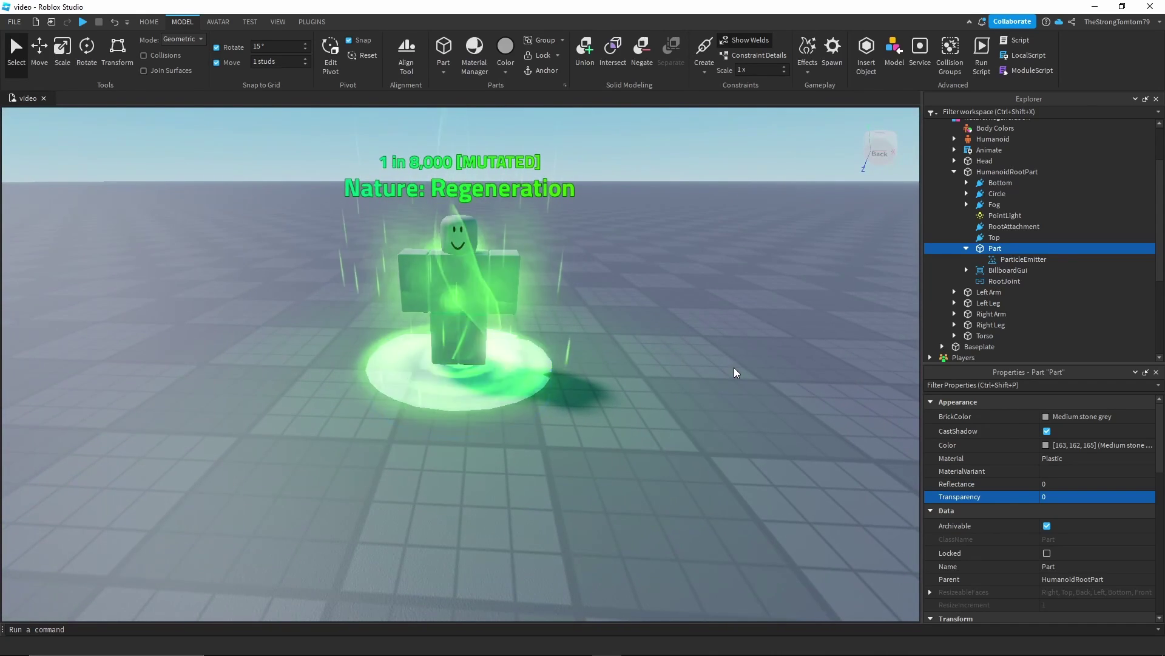
{"action": "left_click", "coordinate": [736, 372]}
{"action": "left_click", "coordinate": [149, 22]}
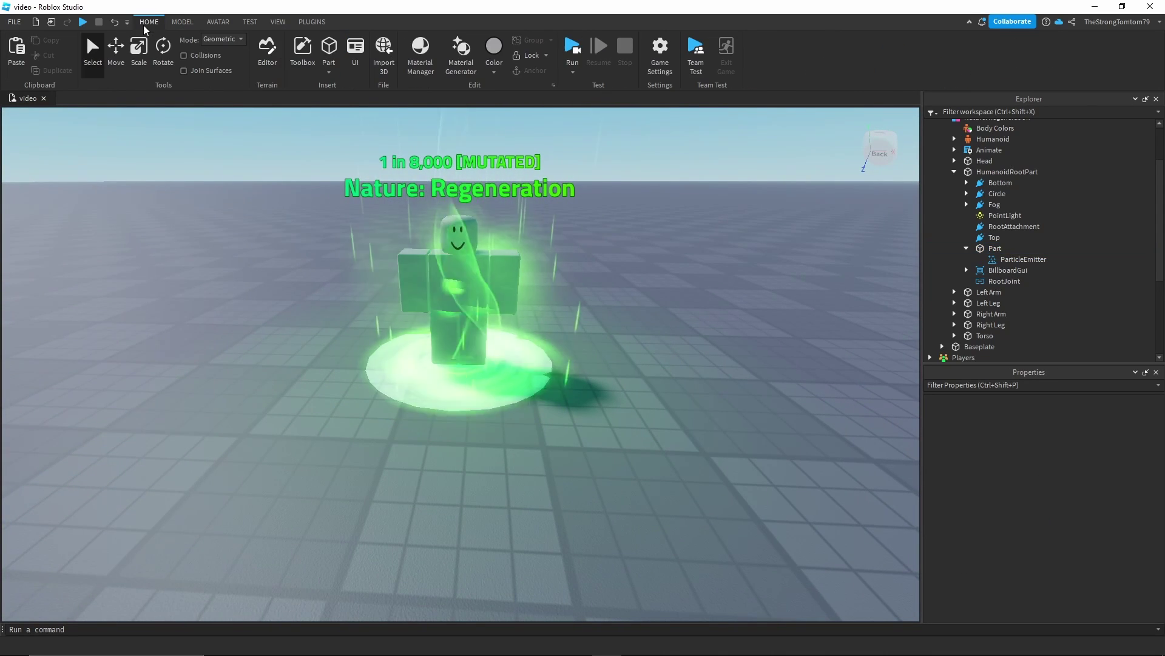
{"action": "left_click", "coordinate": [574, 48]}
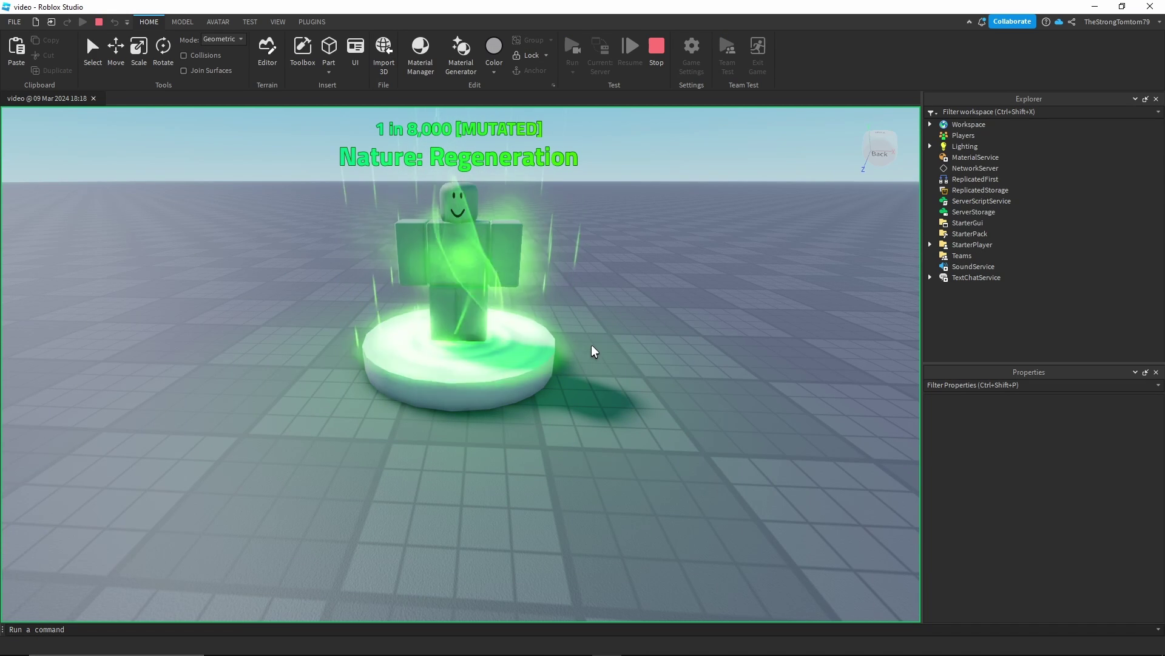
{"action": "left_click", "coordinate": [657, 66]}
Step: Turn off CanCollide and turn on Massless for the disc part under the character
{"action": "scroll", "coordinate": [619, 346], "scroll_direction": "up", "scroll_amount": 4}
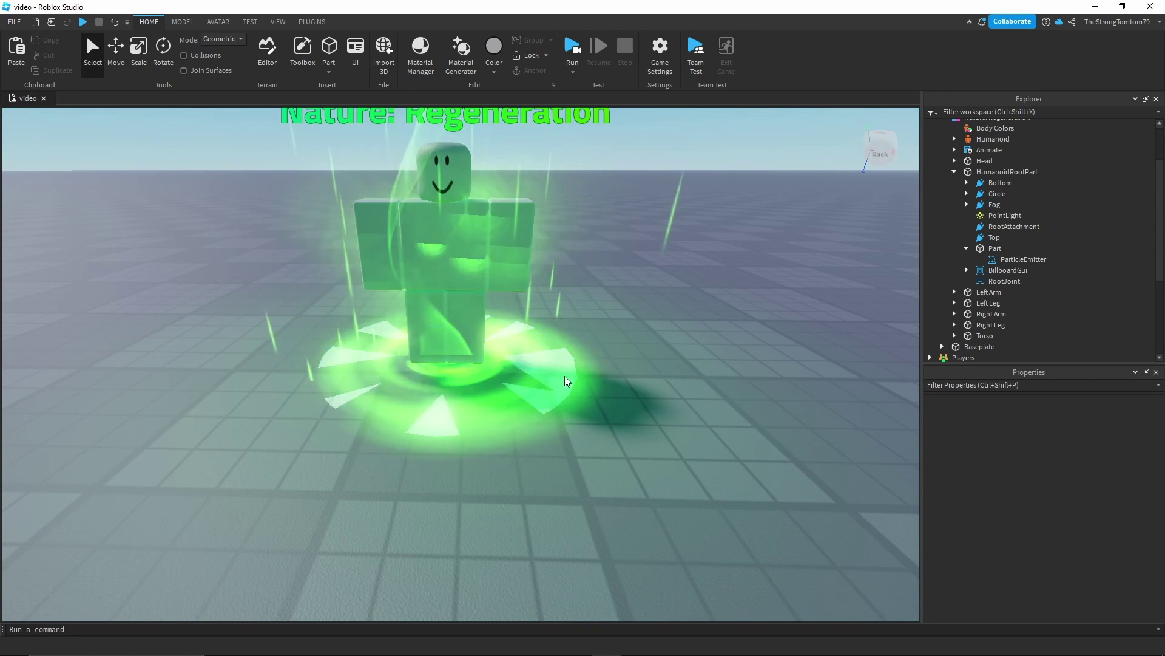
{"action": "left_click", "coordinate": [567, 383]}
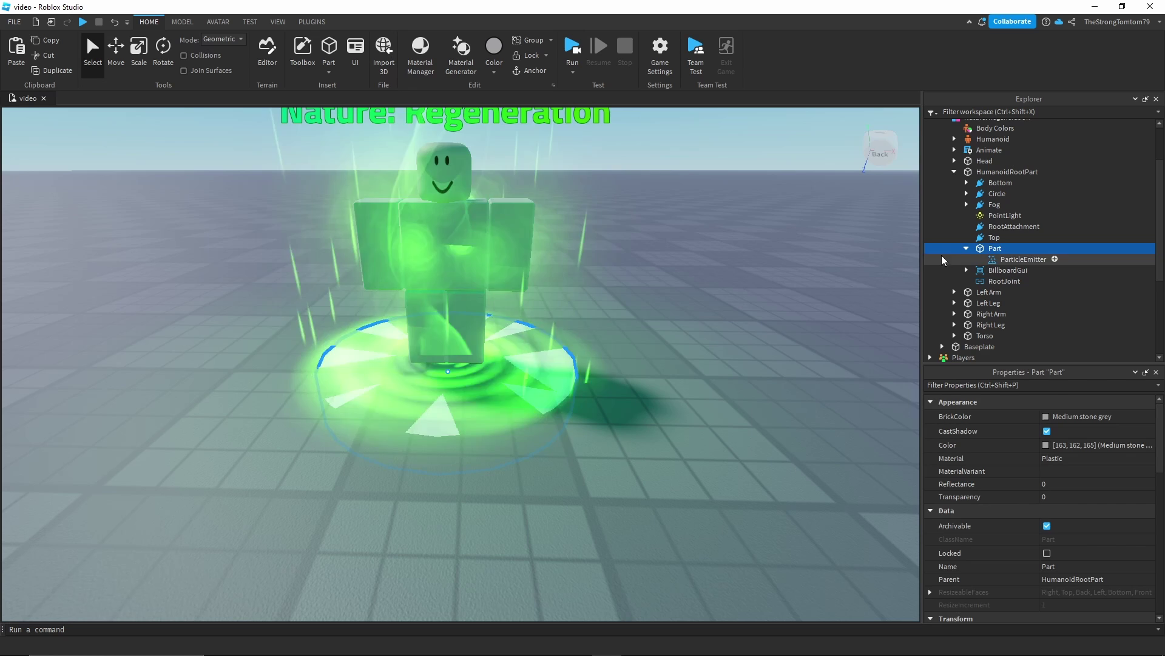
{"action": "scroll", "coordinate": [1052, 537], "scroll_direction": "down", "scroll_amount": 8}
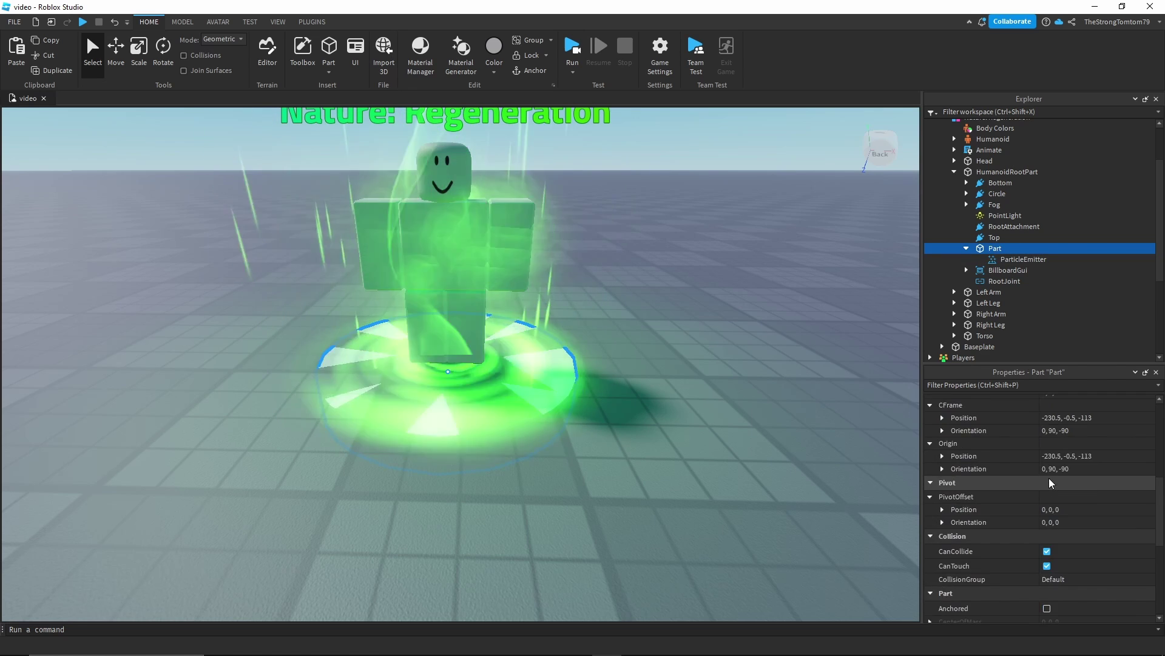
{"action": "left_click", "coordinate": [1047, 471]}
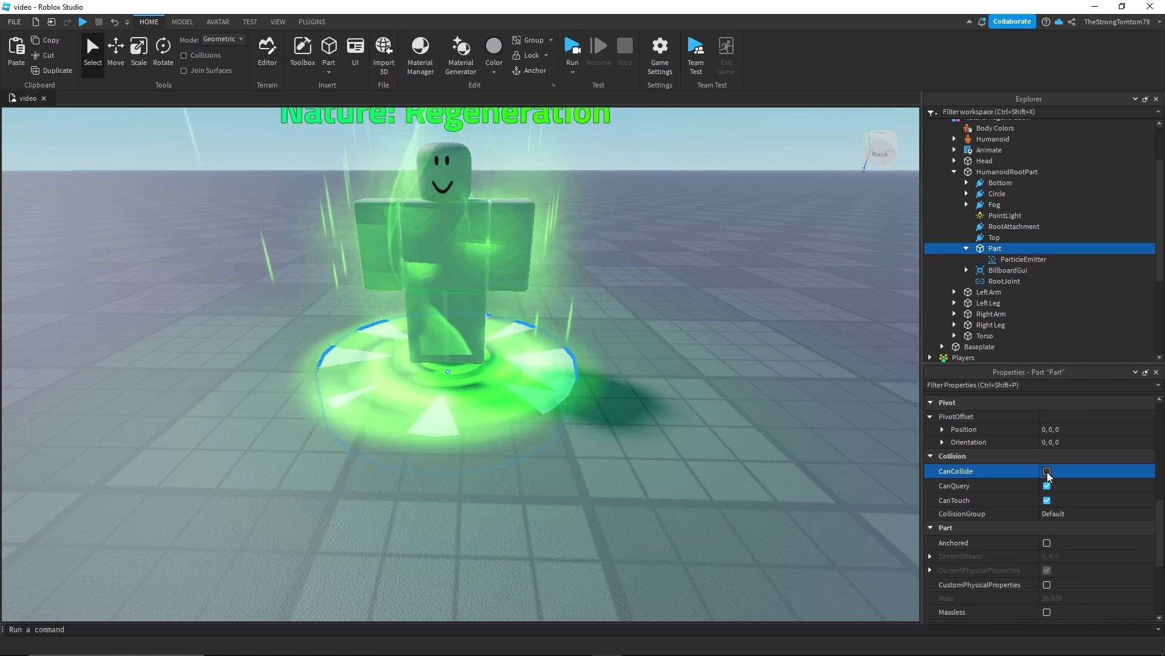
{"action": "scroll", "coordinate": [1077, 493], "scroll_direction": "down", "scroll_amount": 3}
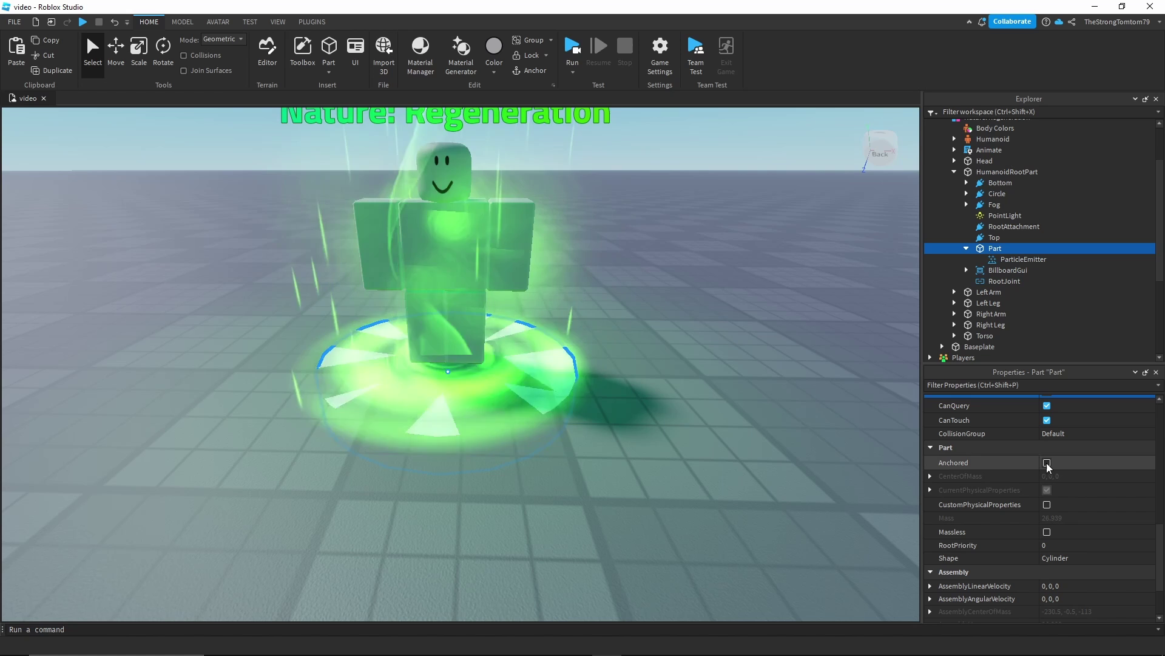
{"action": "left_click", "coordinate": [1048, 531]}
{"action": "scroll", "coordinate": [1069, 515], "scroll_direction": "down", "scroll_amount": 2}
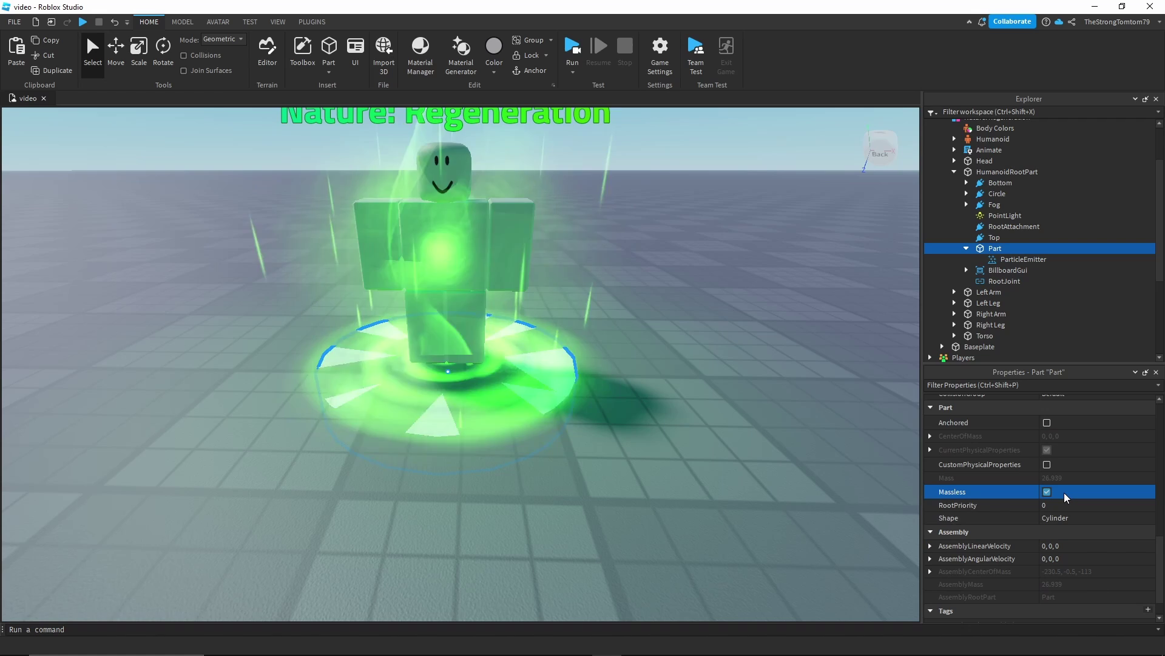
Step: Run the simulation again to check the non-colliding, massless part beneath the character, and stop it
{"action": "right_click_drag", "start_coordinate": [718, 422], "coordinate": [716, 416]}
{"action": "scroll", "coordinate": [715, 416], "scroll_direction": "up", "scroll_amount": 1}
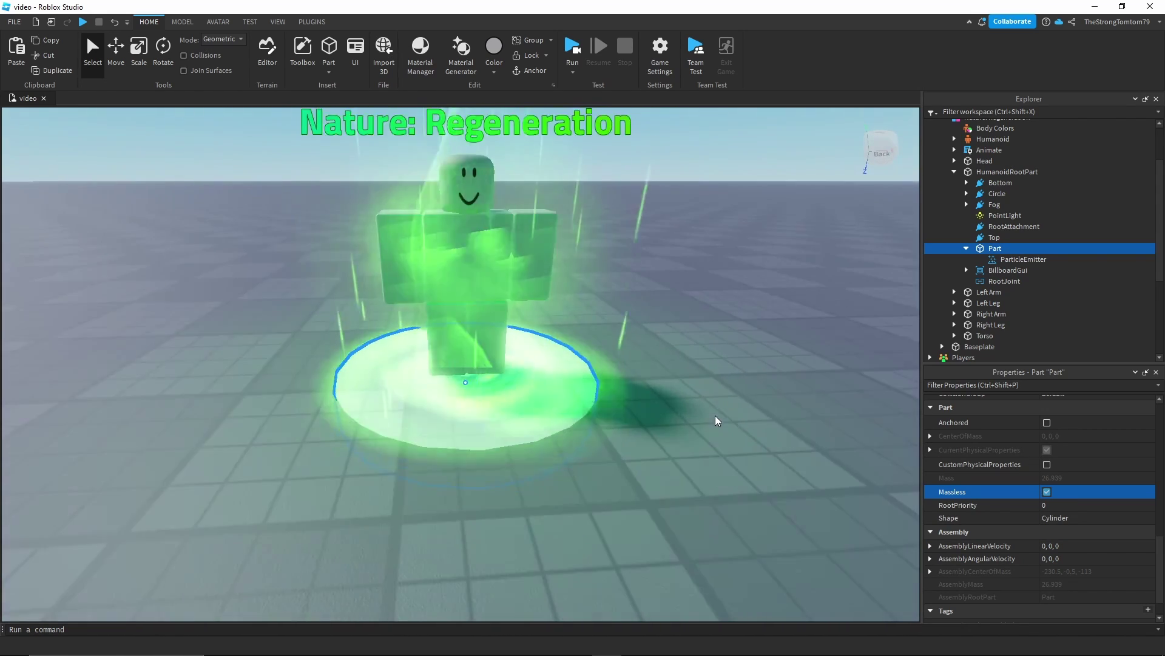
{"action": "scroll", "coordinate": [716, 416], "scroll_direction": "down", "scroll_amount": 1}
{"action": "left_click", "coordinate": [573, 47]}
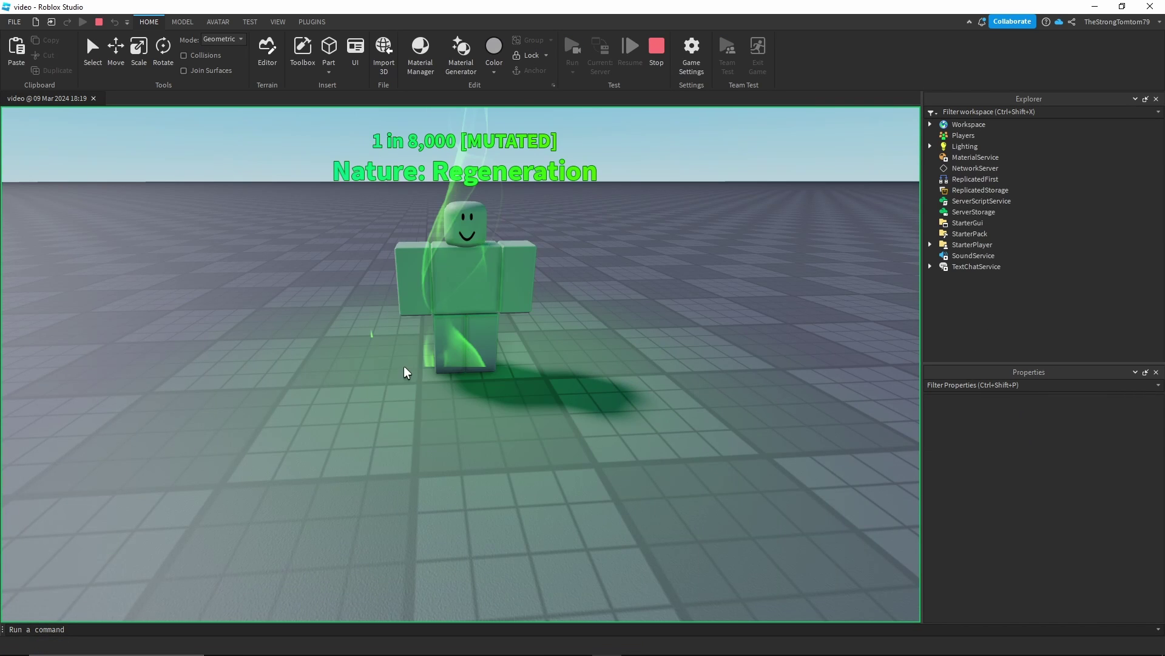
{"action": "right_click_drag", "start_coordinate": [536, 387], "coordinate": [539, 392]}
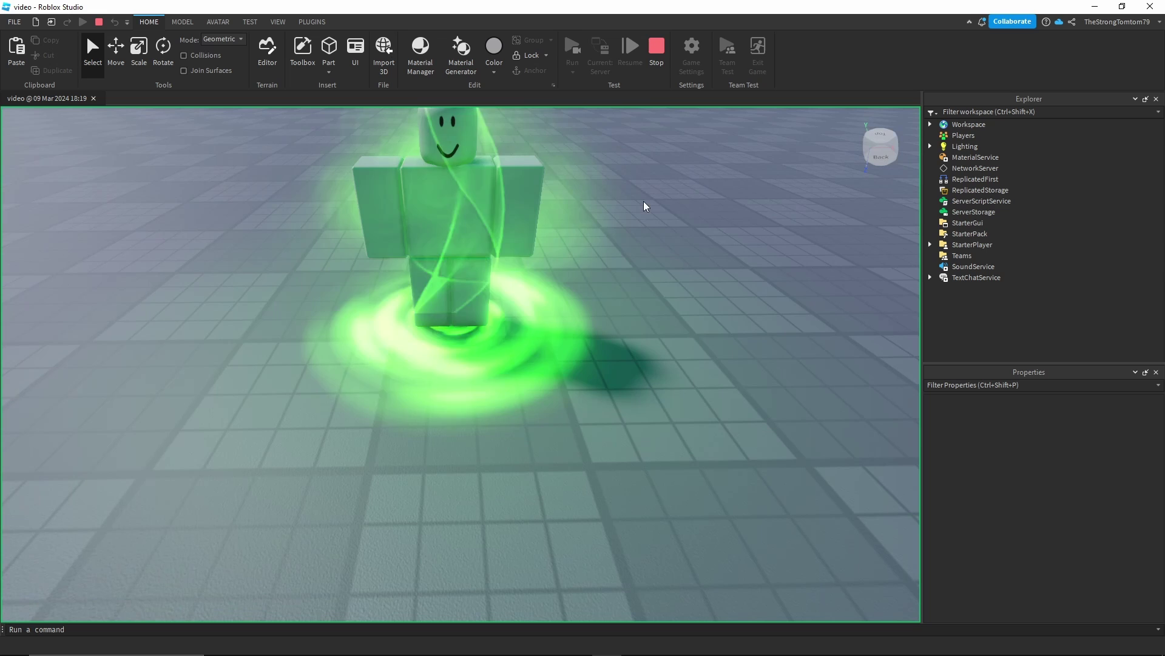
{"action": "key", "text": "shift+F5"}
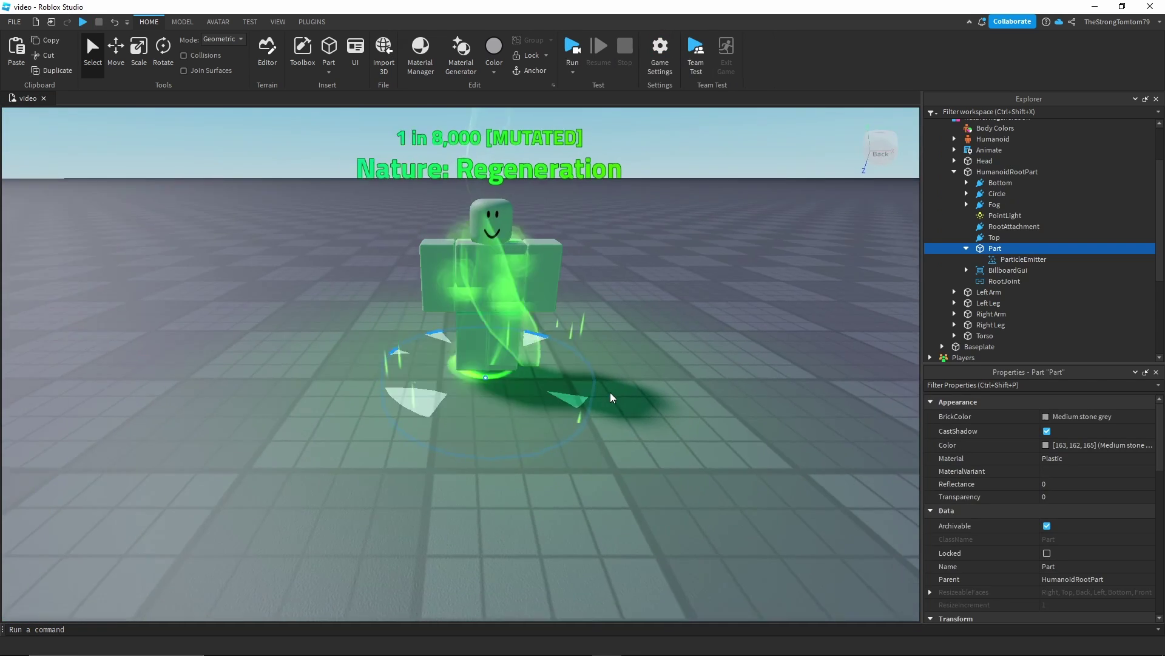
Step: Add a WeldConstraint inside the Part under HumanoidRootPart
{"action": "right_click_drag", "start_coordinate": [743, 351], "coordinate": [776, 332]}
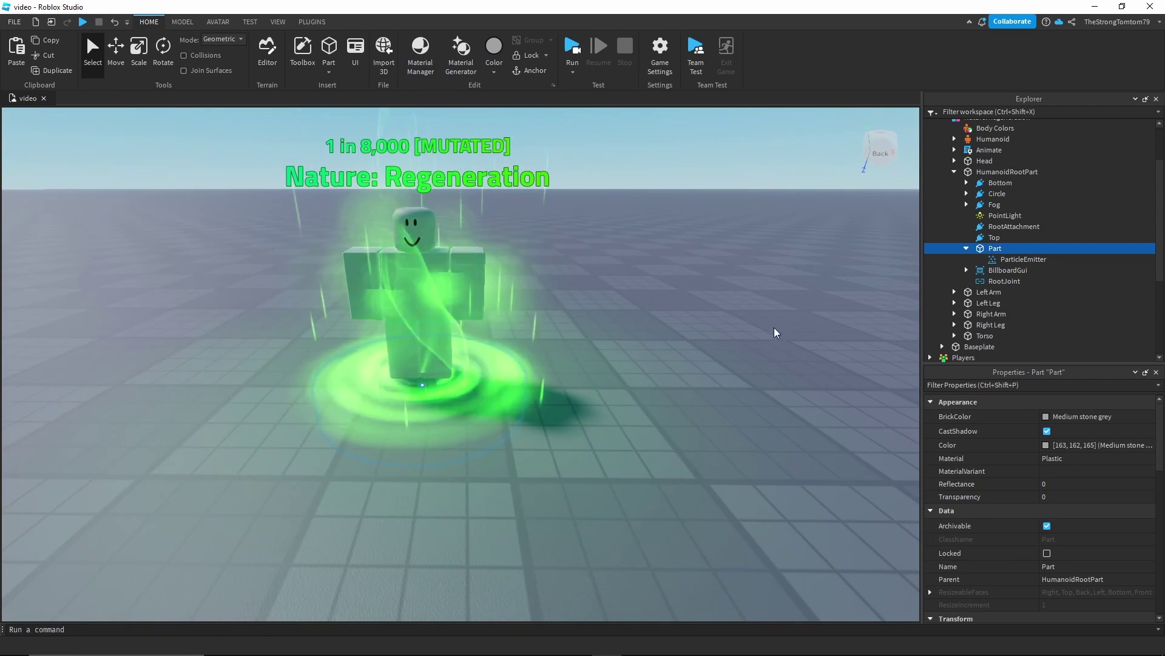
{"action": "left_click", "coordinate": [1010, 249]}
{"action": "type", "text": "we"}
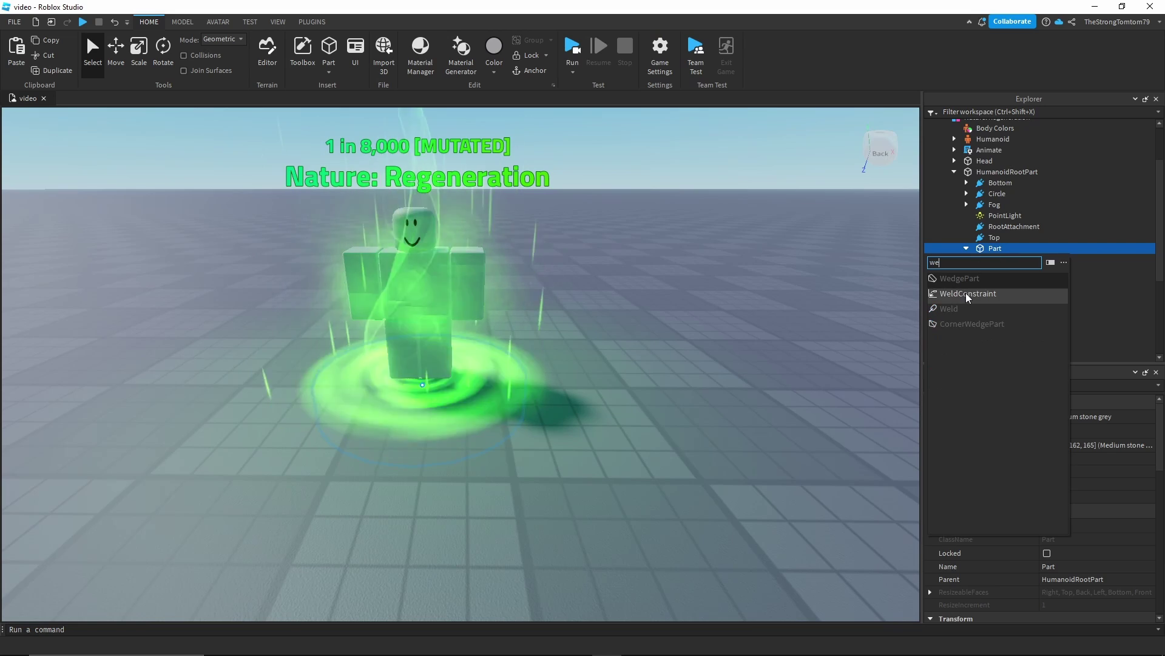
{"action": "left_click", "coordinate": [967, 294]}
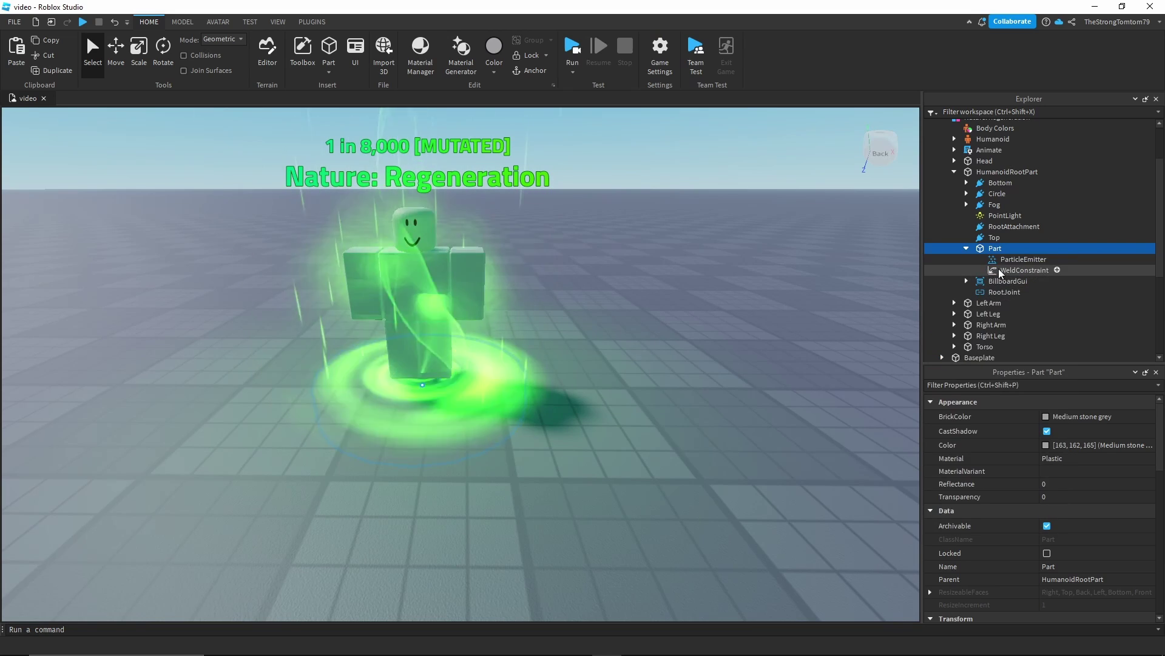
Step: Set the WeldConstraint's Part0 to HumanoidRootPart and its Part1 to the disc Part
{"action": "left_click", "coordinate": [1001, 273]}
{"action": "scroll", "coordinate": [746, 337], "scroll_direction": "up", "scroll_amount": 5}
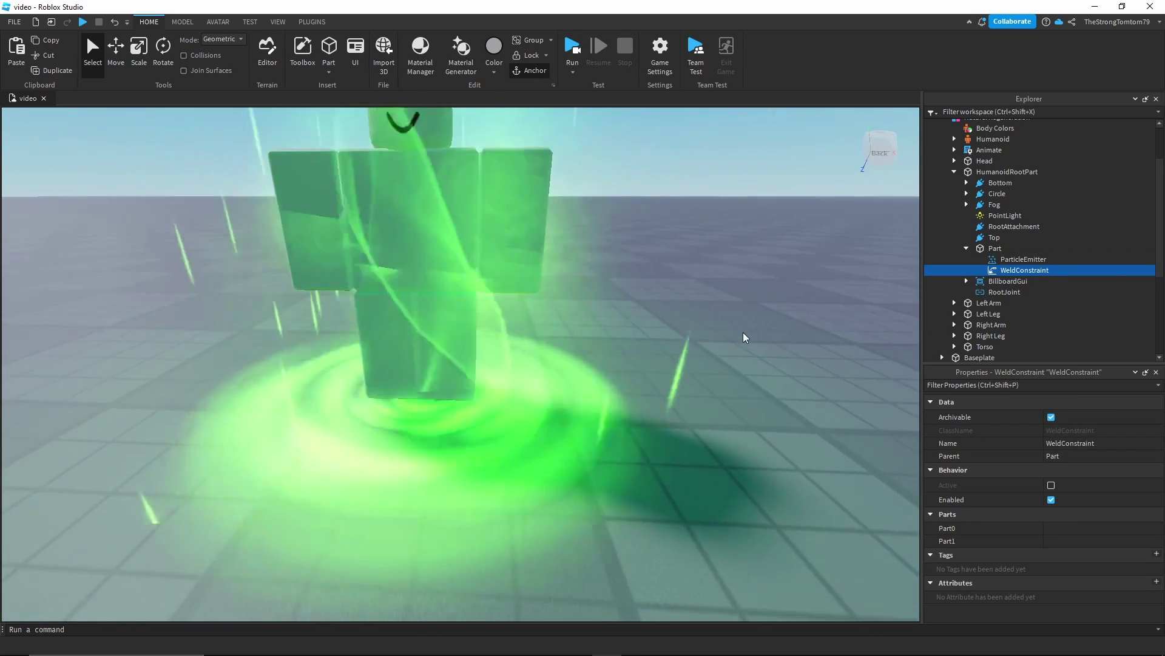
{"action": "scroll", "coordinate": [723, 330], "scroll_direction": "down", "scroll_amount": 5}
{"action": "scroll", "coordinate": [708, 327], "scroll_direction": "up", "scroll_amount": 4}
{"action": "scroll", "coordinate": [790, 326], "scroll_direction": "down", "scroll_amount": 4}
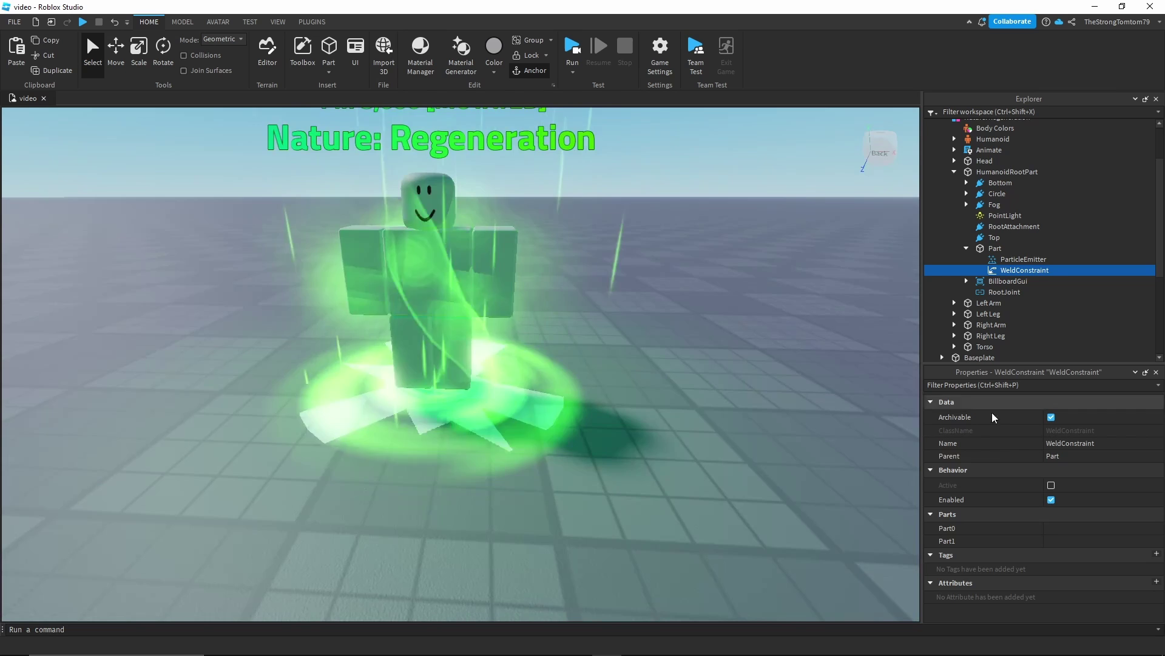
{"action": "left_click", "coordinate": [1054, 529]}
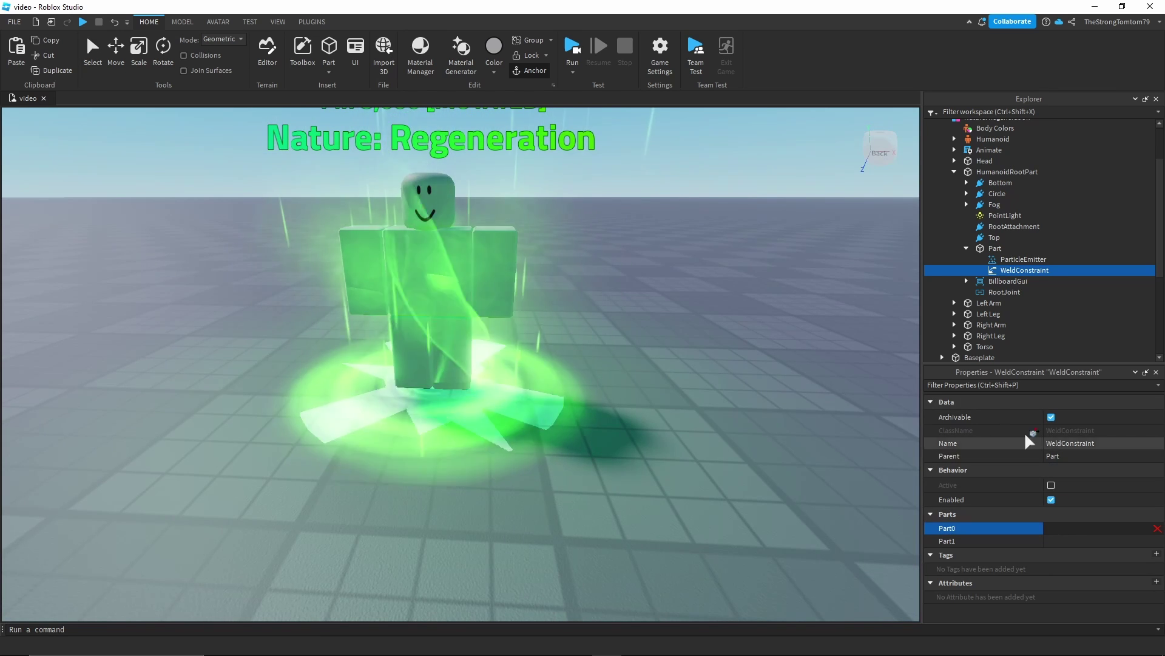
{"action": "left_click", "coordinate": [993, 173]}
{"action": "left_click", "coordinate": [1070, 540]}
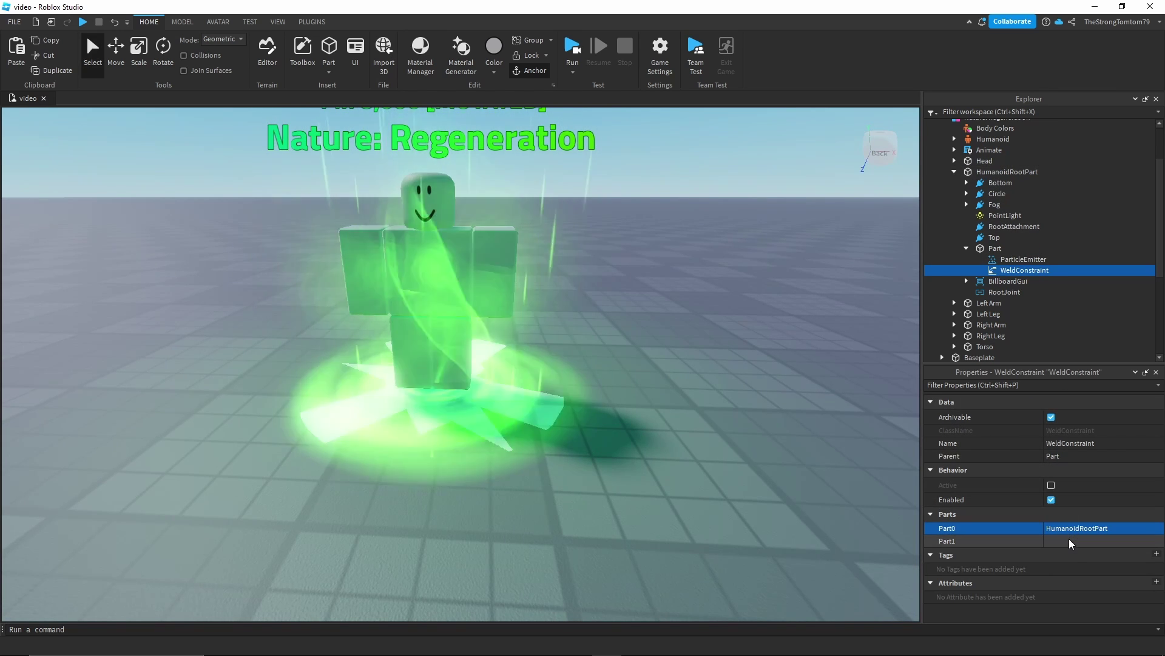
{"action": "left_click", "coordinate": [995, 248]}
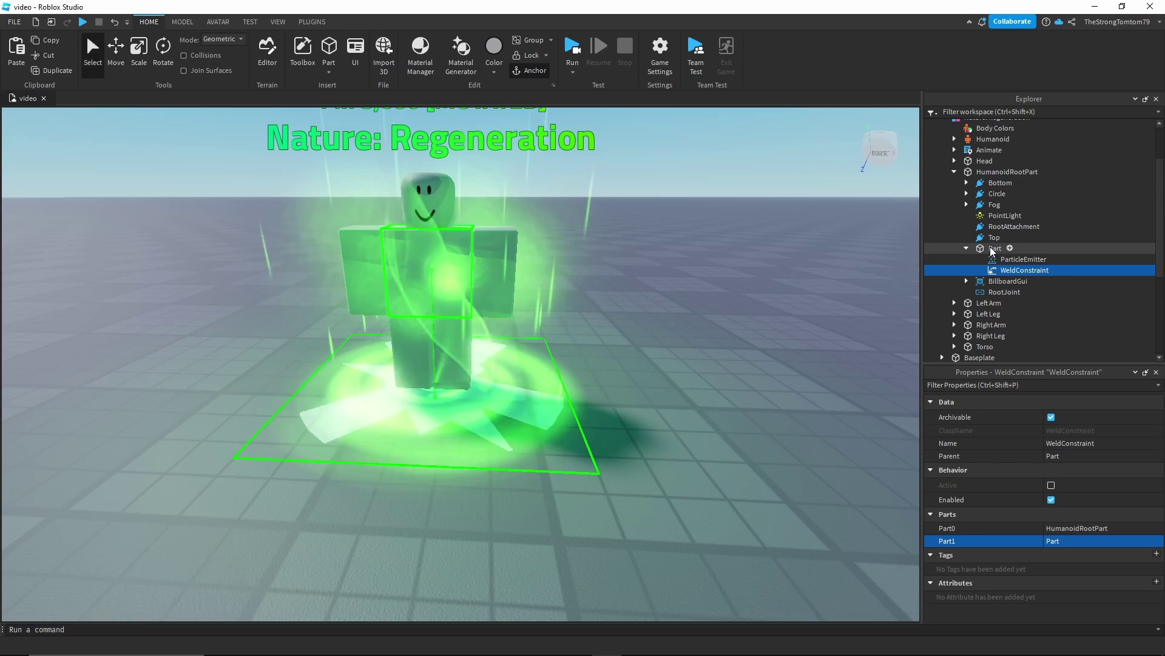
Step: Run the simulation to check how the disc welded to HumanoidRootPart behaves beneath the character
{"action": "right_click_drag", "start_coordinate": [624, 286], "coordinate": [669, 307]}
{"action": "scroll", "coordinate": [670, 308], "scroll_direction": "up", "scroll_amount": 2}
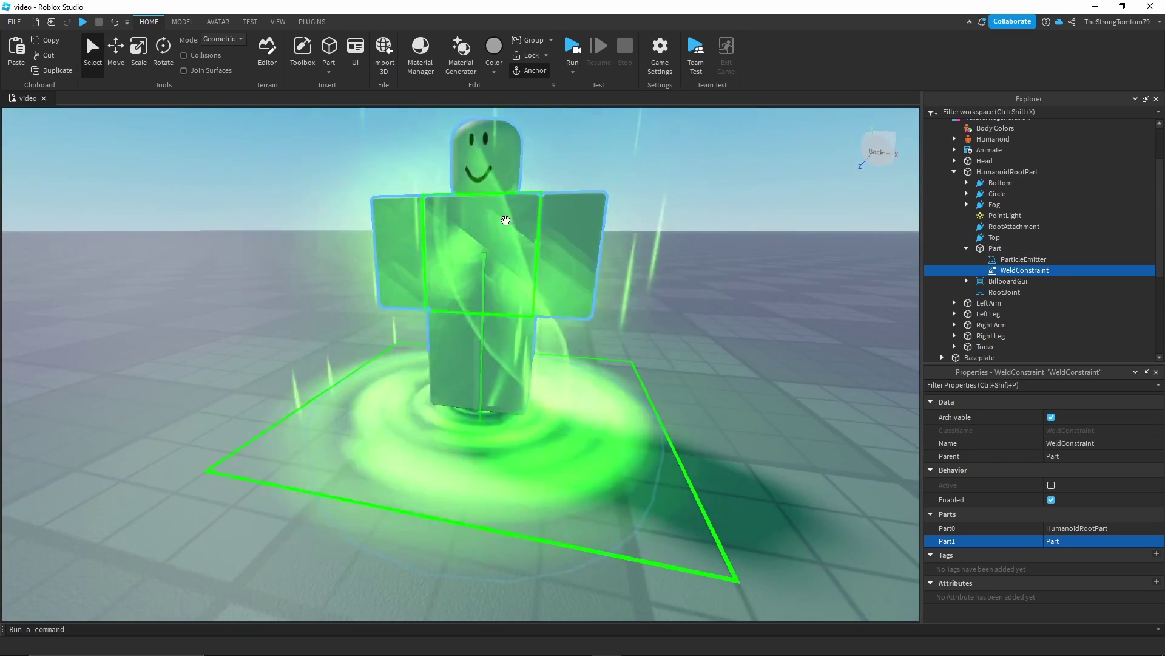
{"action": "scroll", "coordinate": [576, 265], "scroll_direction": "down", "scroll_amount": 3}
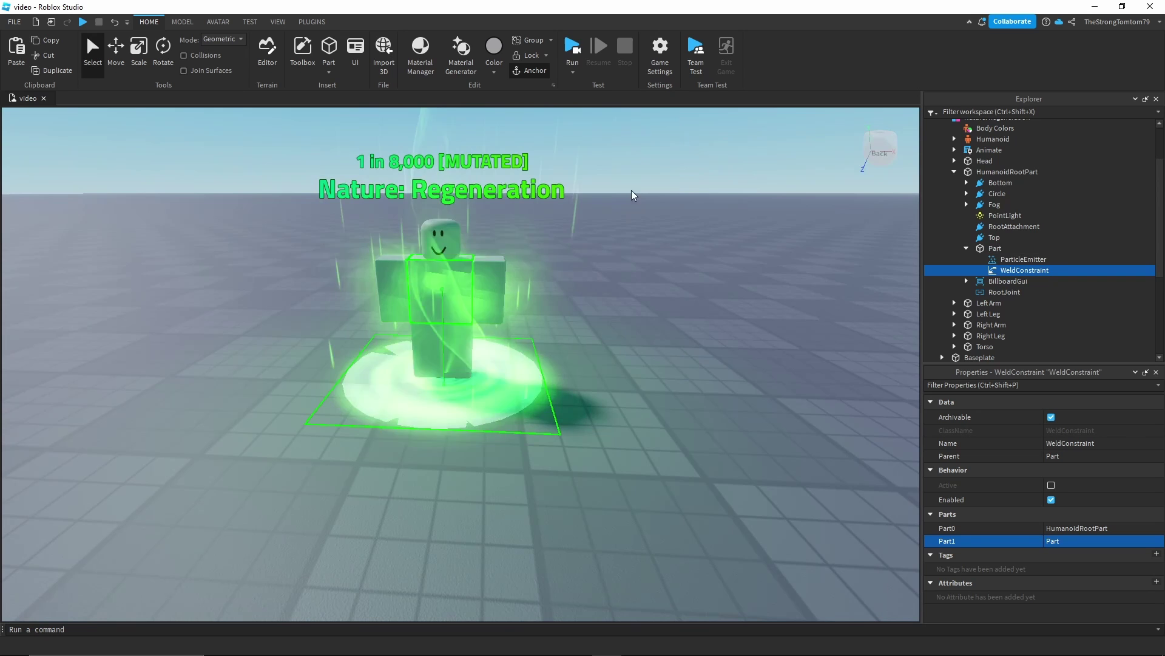
{"action": "left_click", "coordinate": [574, 50]}
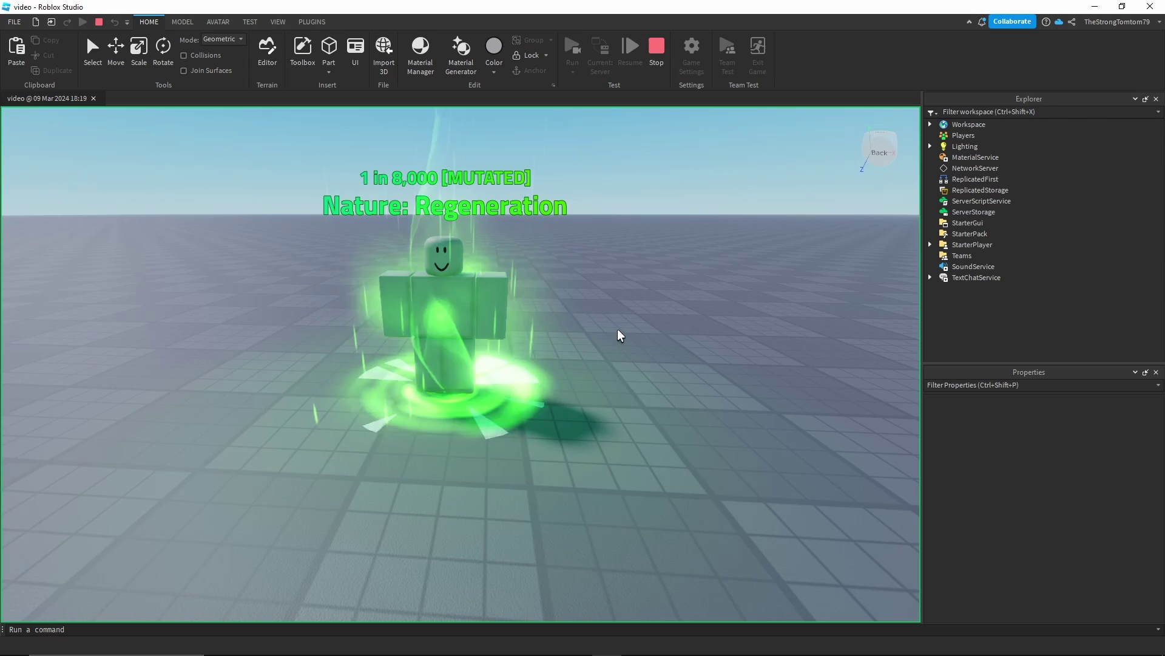
{"action": "right_click_drag", "start_coordinate": [618, 331], "coordinate": [618, 331]}
{"action": "key", "text": "d"}
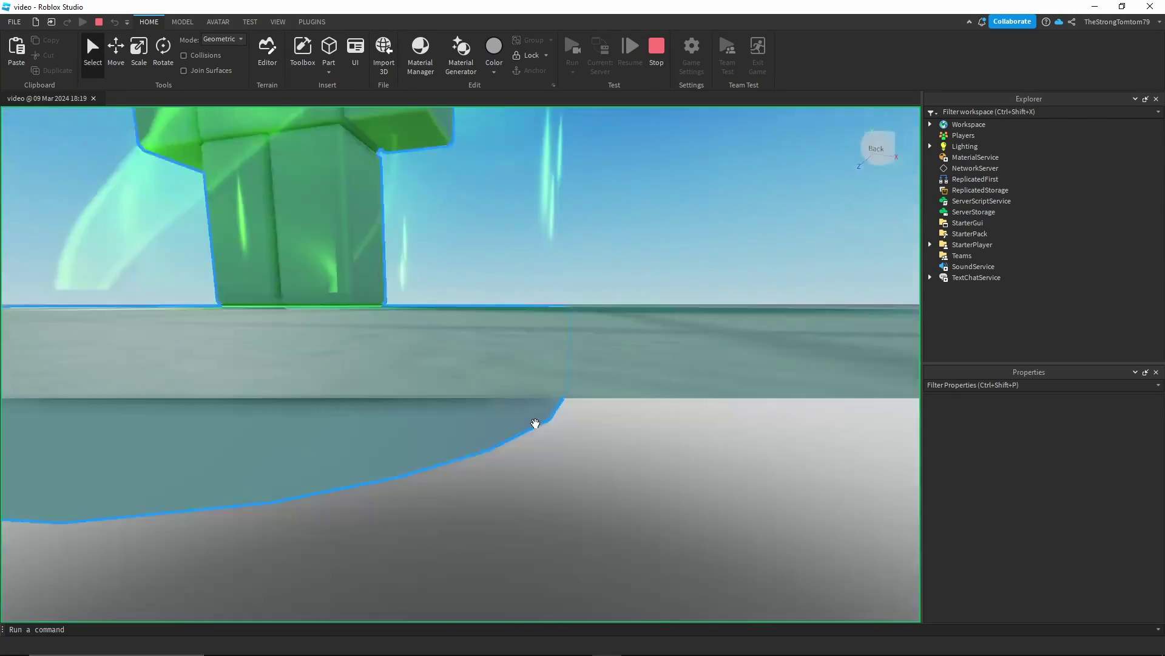
Step: Select the disc Part under HumanoidRootPart in the running simulation and inspect its Collision and Part properties
{"action": "left_click", "coordinate": [577, 442]}
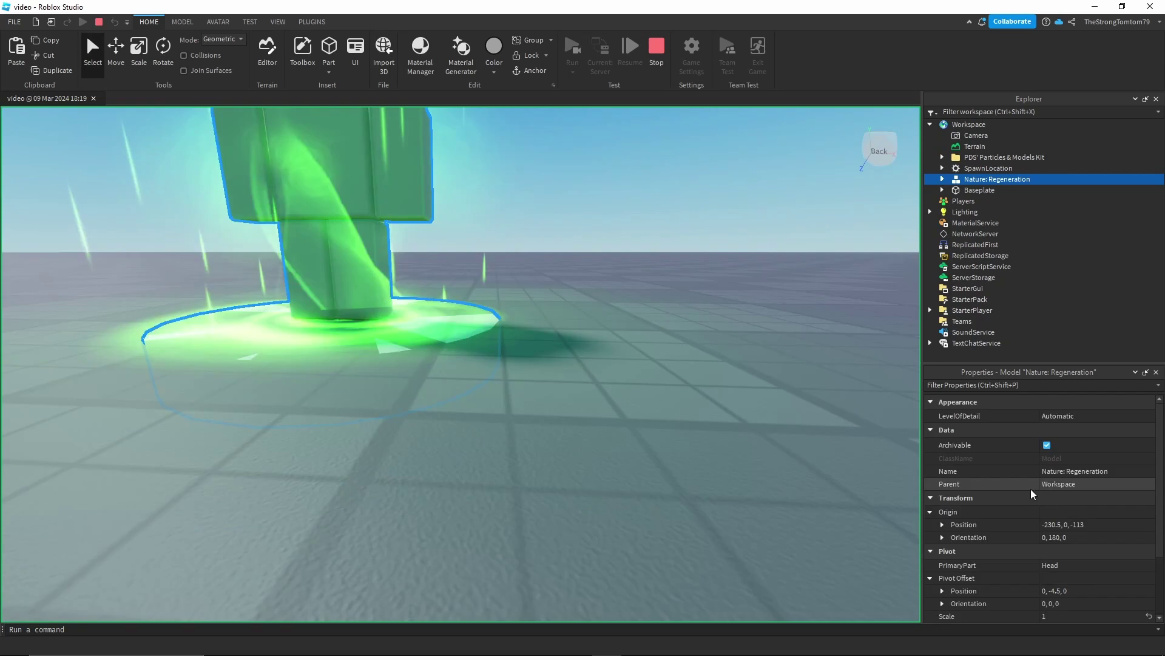
{"action": "left_click", "coordinate": [942, 179]}
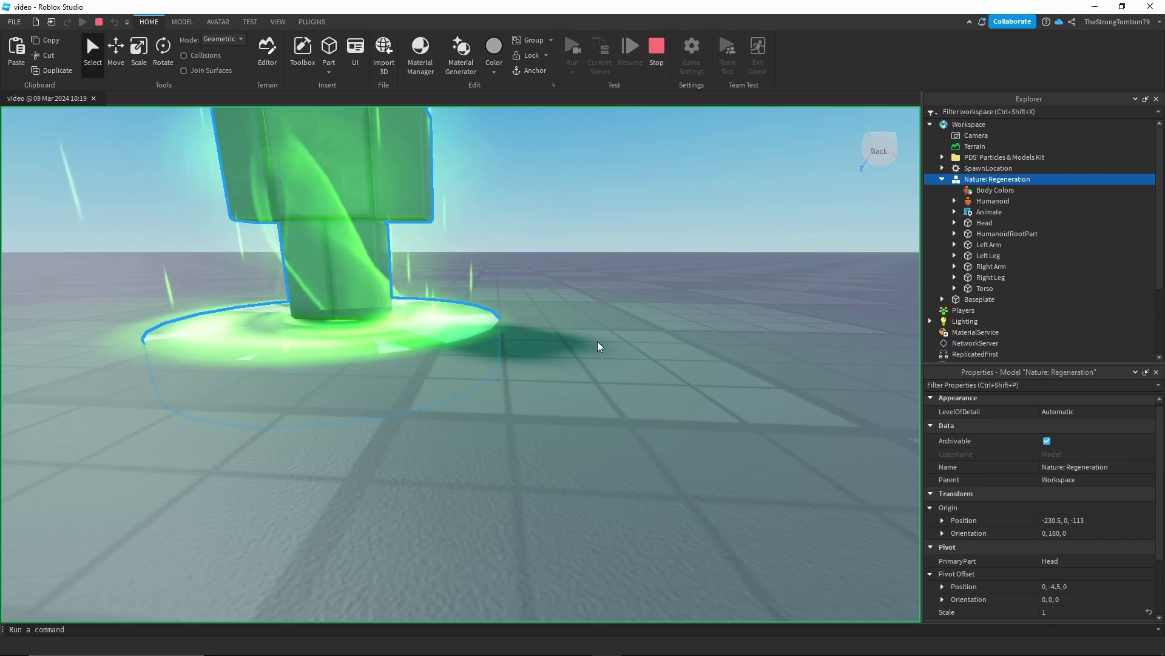
{"action": "left_click", "coordinate": [490, 313]}
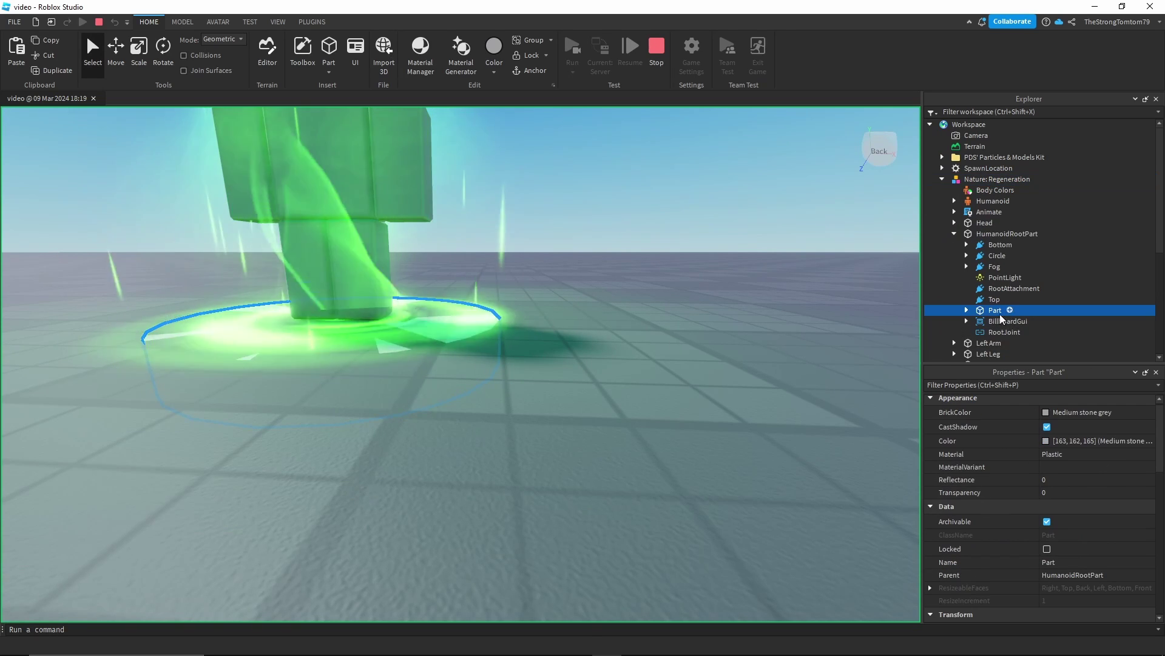
{"action": "scroll", "coordinate": [1052, 525], "scroll_direction": "down", "scroll_amount": 5}
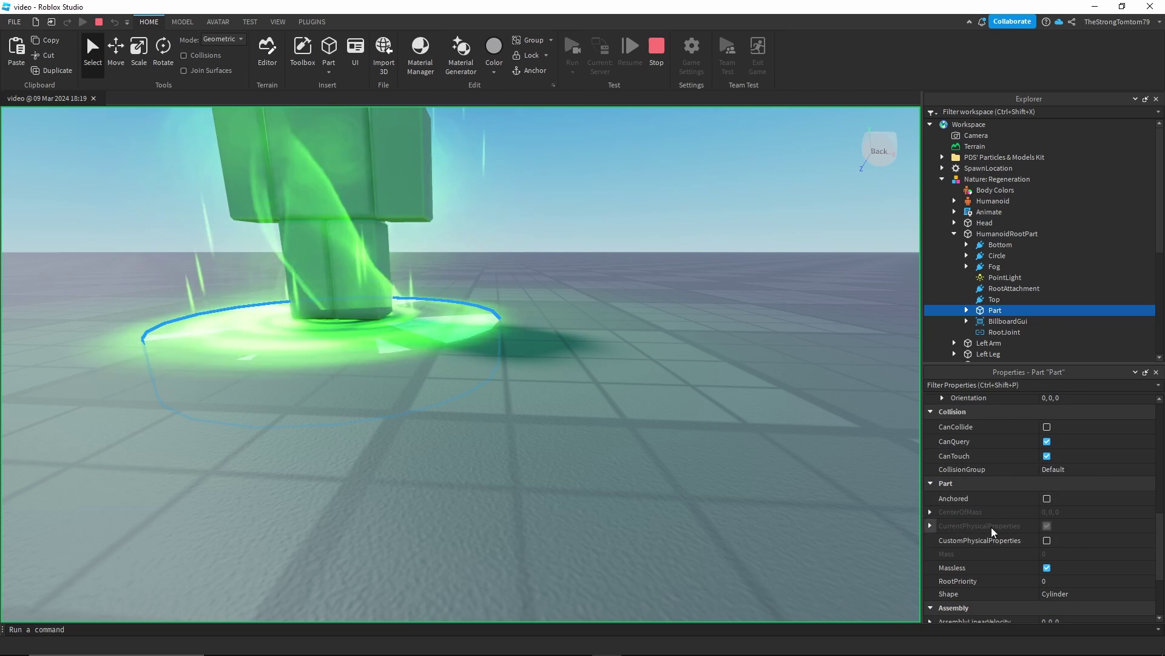
{"action": "right_click_drag", "start_coordinate": [788, 419], "coordinate": [770, 436]}
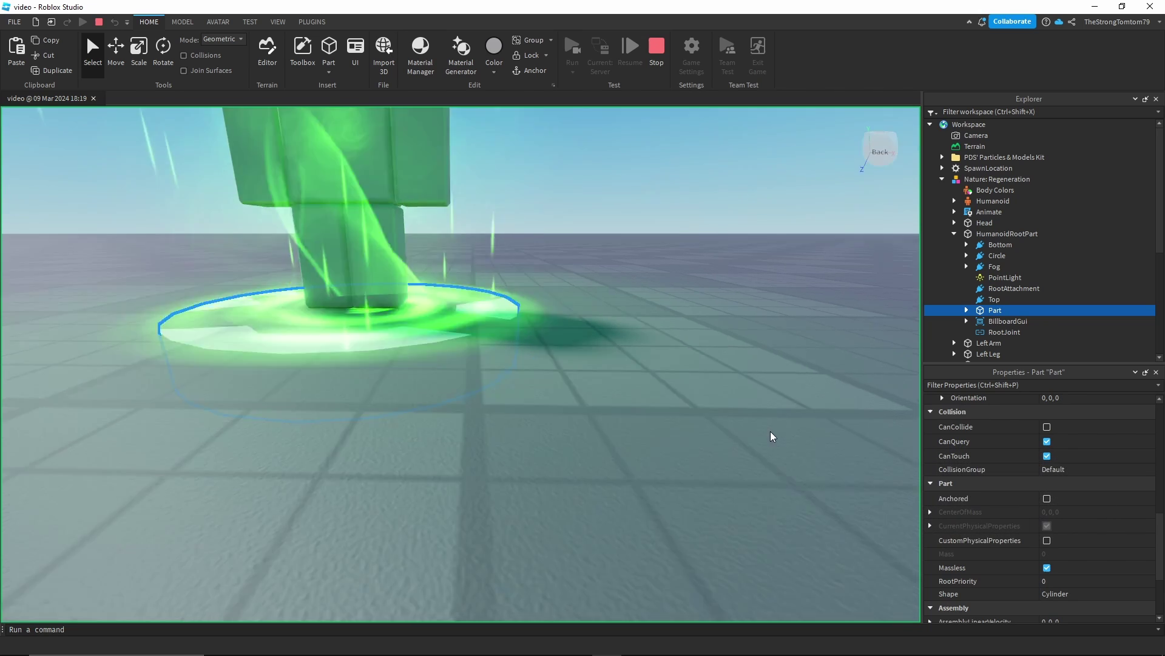
Step: Deselect the disc, examine the whole character with its aura in the running simulation, and stop the simulation
{"action": "scroll", "coordinate": [770, 436], "scroll_direction": "down", "scroll_amount": 3}
{"action": "left_click", "coordinate": [692, 361]}
{"action": "scroll", "coordinate": [692, 362], "scroll_direction": "up", "scroll_amount": 3}
{"action": "scroll", "coordinate": [685, 358], "scroll_direction": "down", "scroll_amount": 3}
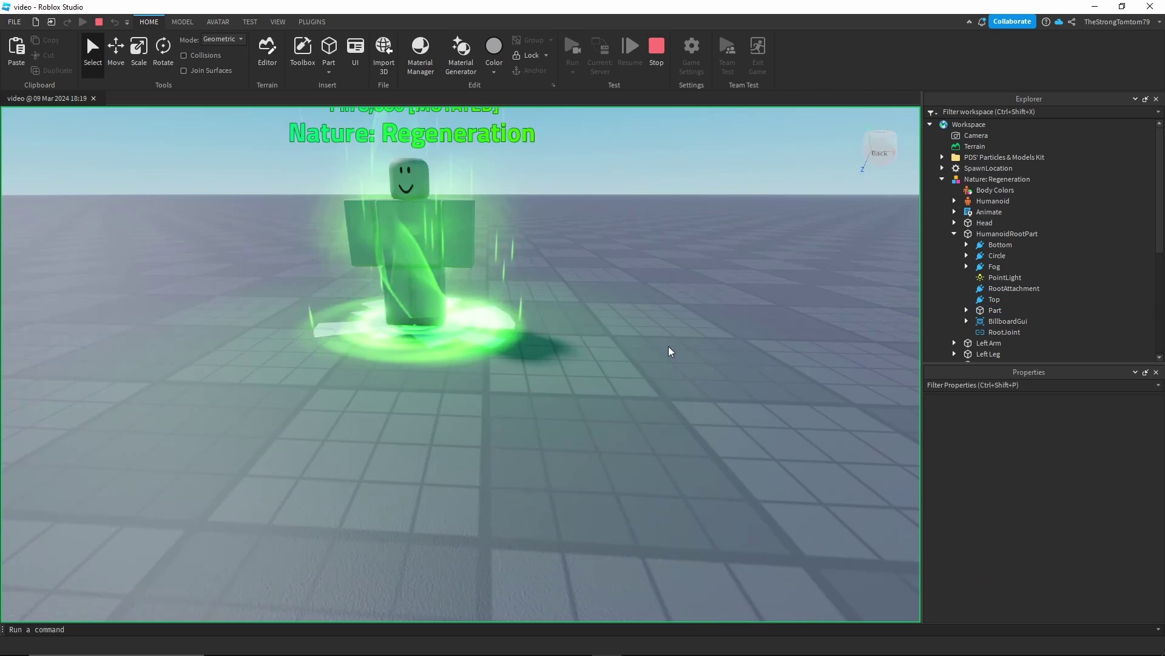
{"action": "scroll", "coordinate": [671, 351], "scroll_direction": "up", "scroll_amount": 3}
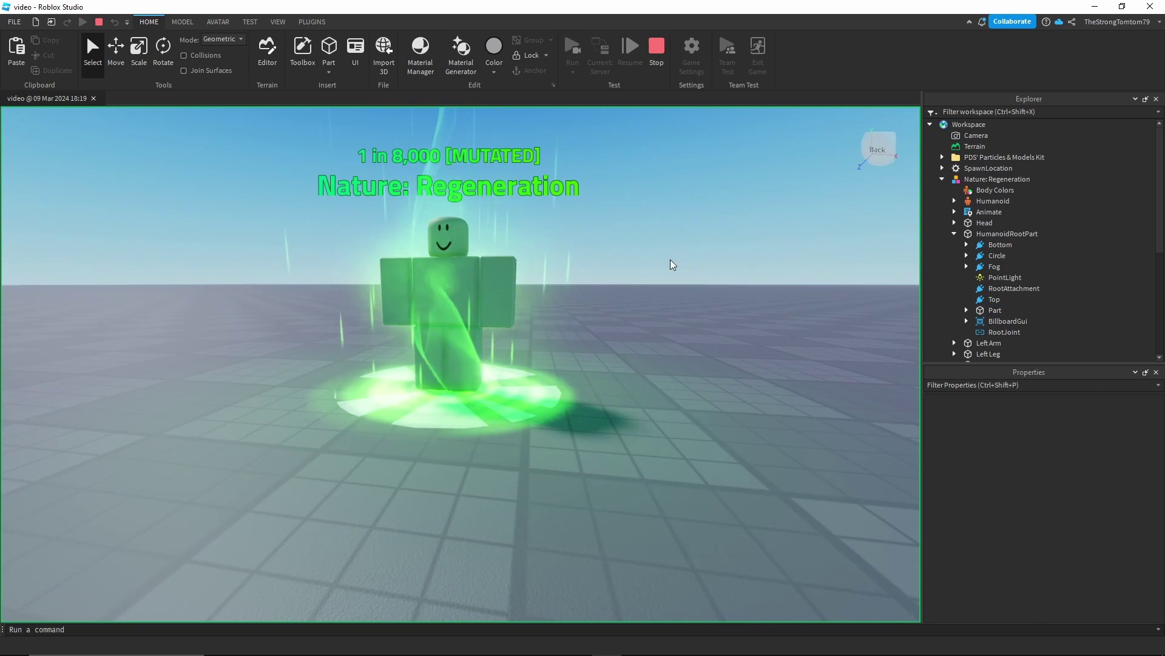
{"action": "left_click", "coordinate": [657, 61]}
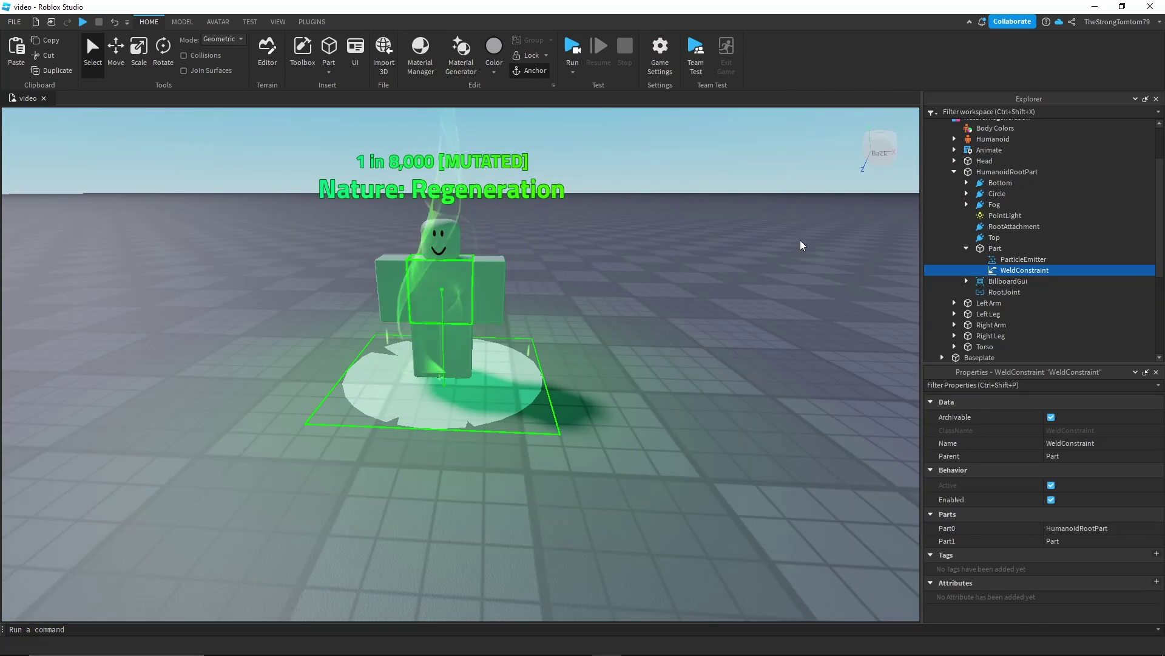
Step: Set the Transparency of the disc Part under HumanoidRootPart to 1
{"action": "scroll", "coordinate": [731, 315], "scroll_direction": "up", "scroll_amount": 5}
{"action": "scroll", "coordinate": [575, 437], "scroll_direction": "down", "scroll_amount": 5}
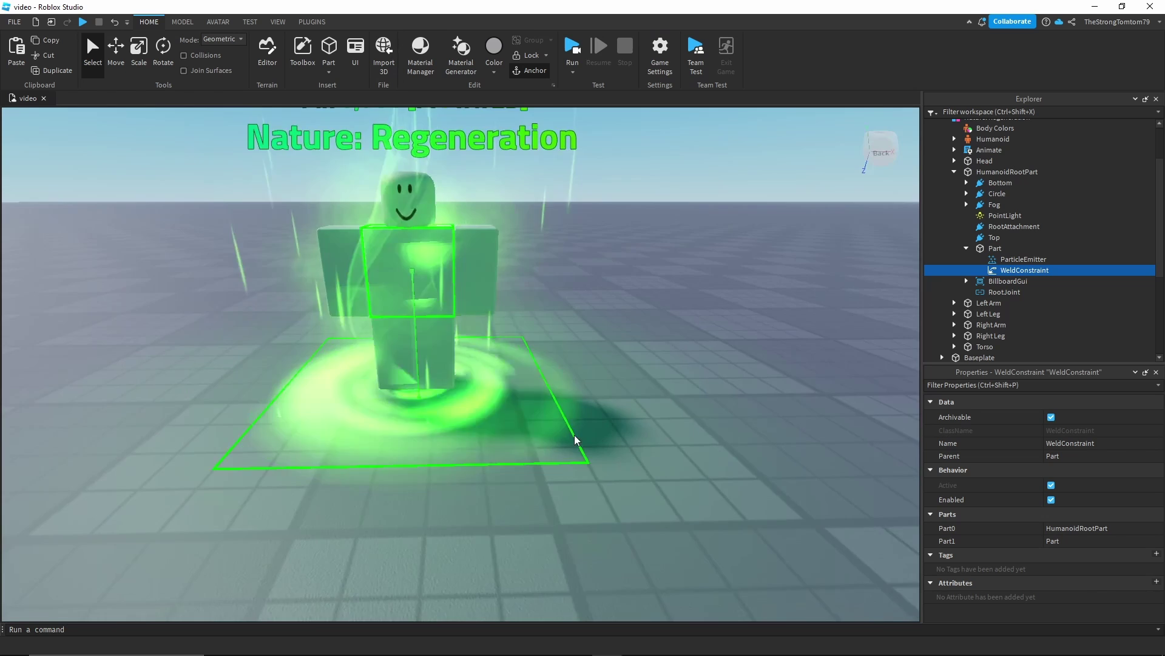
{"action": "scroll", "coordinate": [575, 436], "scroll_direction": "down", "scroll_amount": 2}
{"action": "scroll", "coordinate": [576, 439], "scroll_direction": "up", "scroll_amount": 2}
{"action": "scroll", "coordinate": [577, 440], "scroll_direction": "down", "scroll_amount": 2}
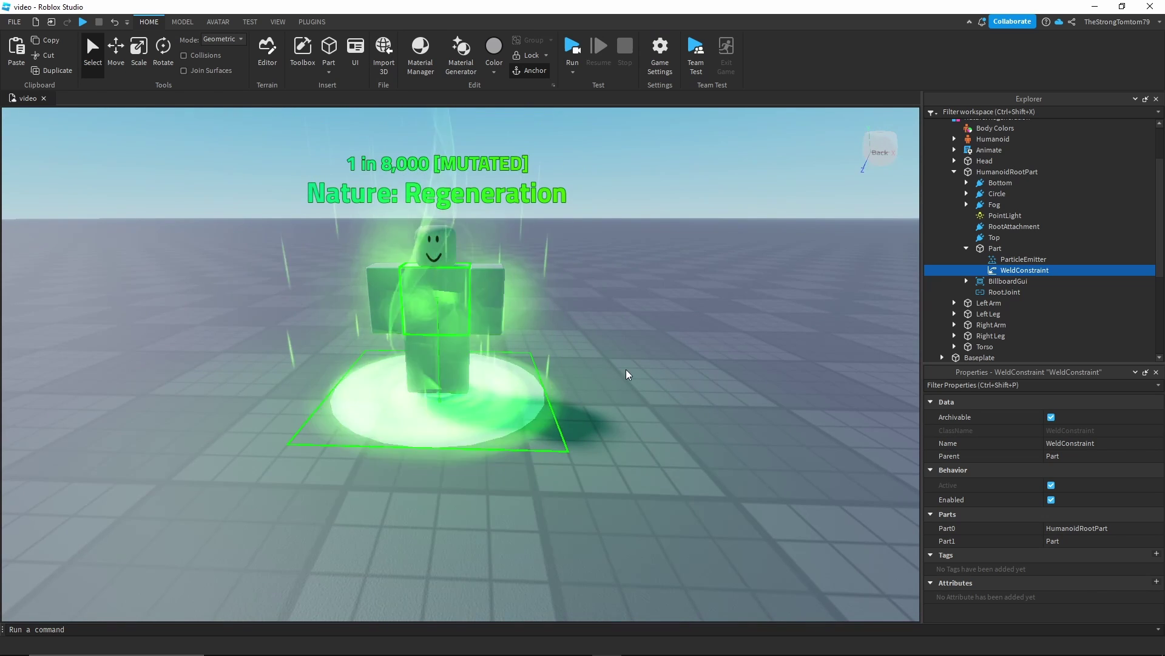
{"action": "left_click", "coordinate": [995, 248]}
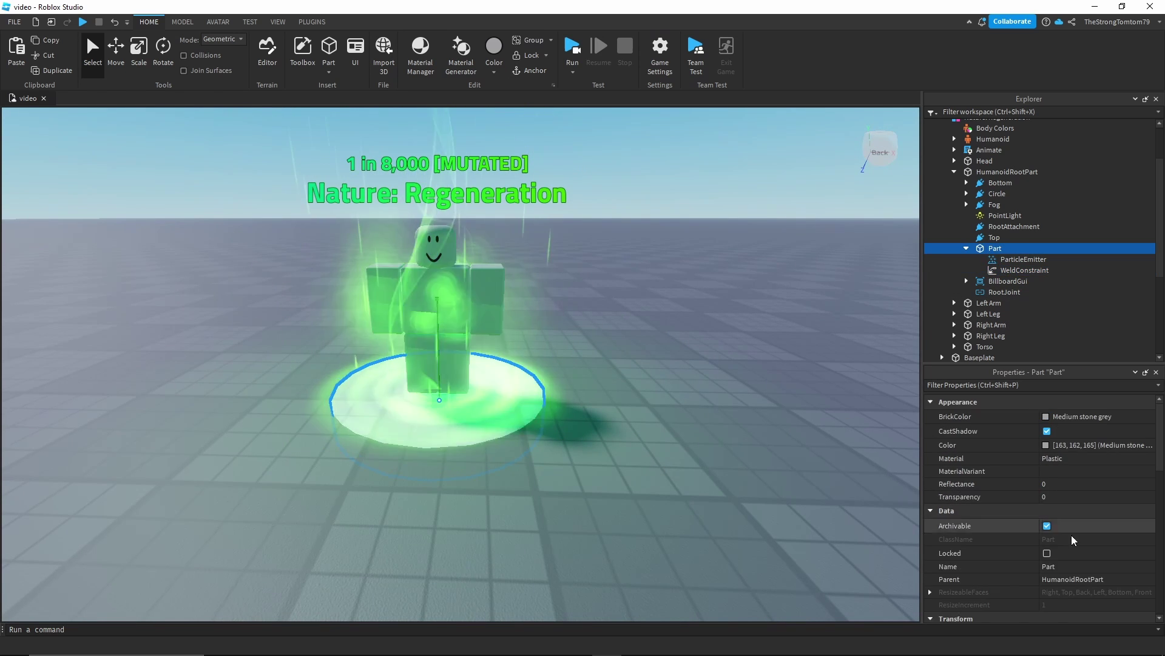
{"action": "scroll", "coordinate": [1070, 551], "scroll_direction": "down", "scroll_amount": 2}
{"action": "left_click", "coordinate": [1059, 456]}
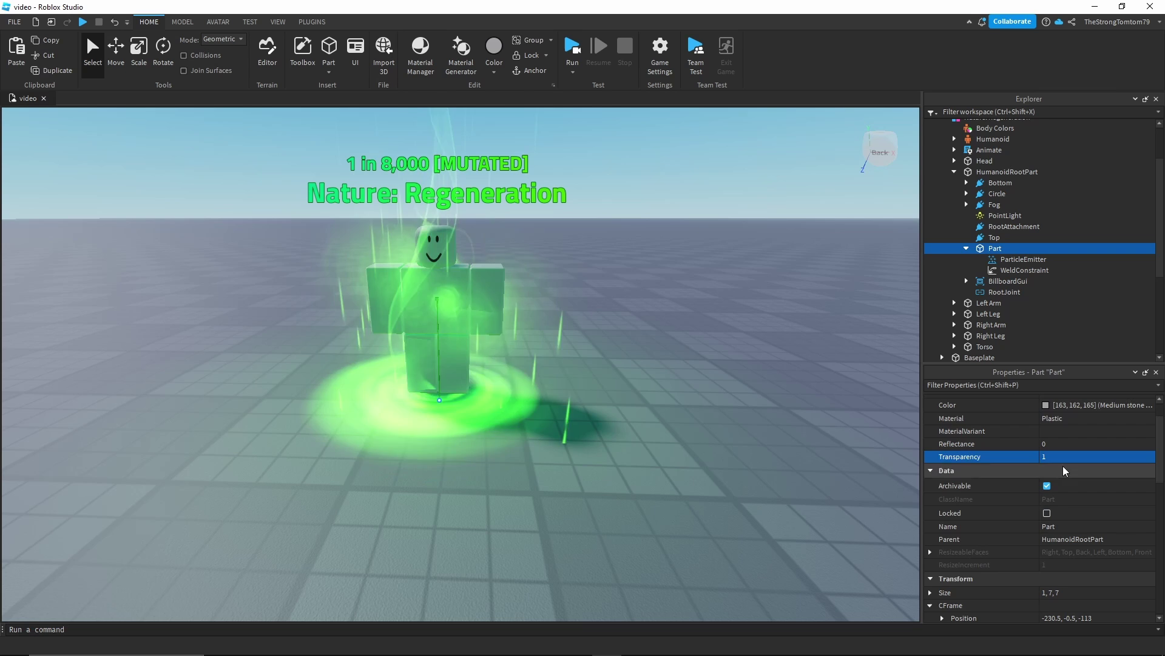
Step: Deselect the disc and examine the Nature: Regeneration character's aura from several distances
{"action": "left_click", "coordinate": [648, 454]}
{"action": "right_click_drag", "start_coordinate": [648, 454], "coordinate": [648, 441]}
{"action": "scroll", "coordinate": [648, 454], "scroll_direction": "up", "scroll_amount": 1}
{"action": "scroll", "coordinate": [648, 454], "scroll_direction": "down", "scroll_amount": 2}
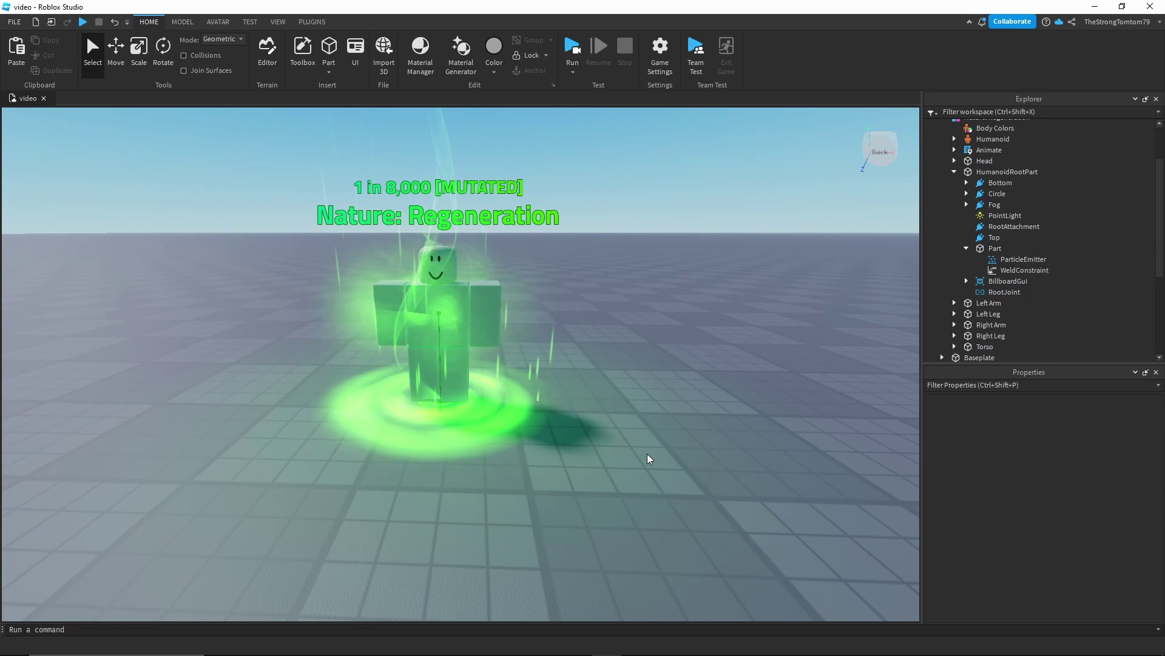
{"action": "scroll", "coordinate": [648, 459], "scroll_direction": "down", "scroll_amount": 2}
{"action": "right_click_drag", "start_coordinate": [648, 459], "coordinate": [647, 449]}
{"action": "scroll", "coordinate": [648, 458], "scroll_direction": "up", "scroll_amount": 3}
{"action": "scroll", "coordinate": [648, 459], "scroll_direction": "down", "scroll_amount": 2}
{"action": "scroll", "coordinate": [648, 460], "scroll_direction": "up", "scroll_amount": 1}
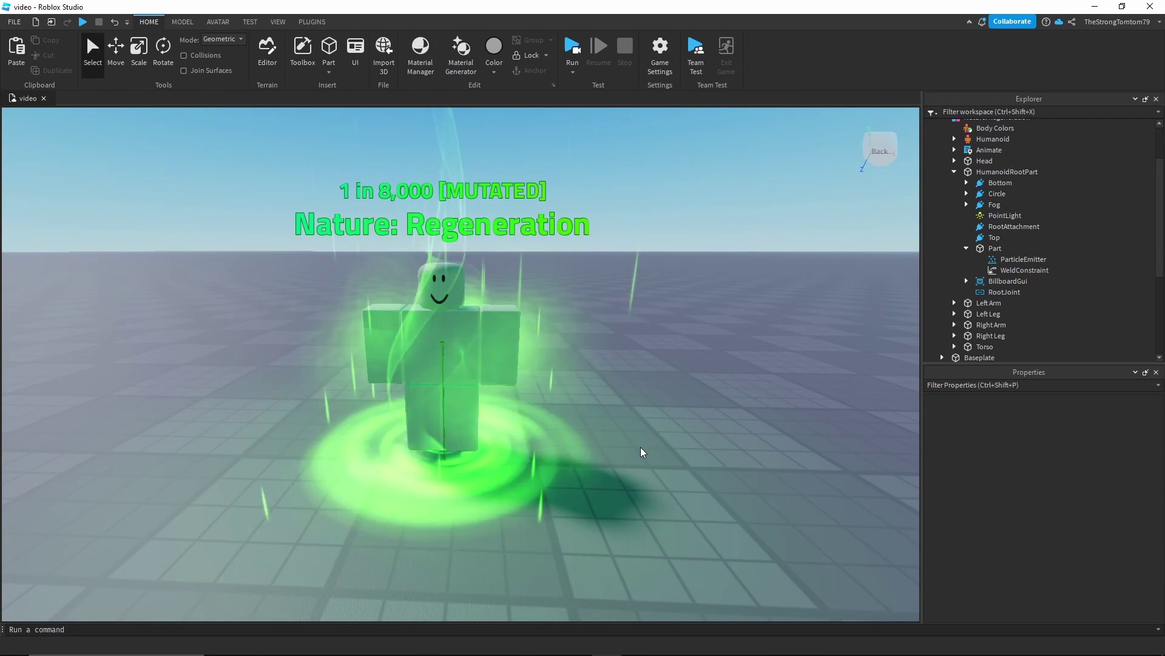
{"action": "right_click_drag", "start_coordinate": [641, 447], "coordinate": [631, 441]}
{"action": "scroll", "coordinate": [647, 446], "scroll_direction": "down", "scroll_amount": 3}
Step: Insert a block part on the empty baseplate beside the character and scale it down to a 1 × 1 × 1 cube
{"action": "key", "text": "d"}
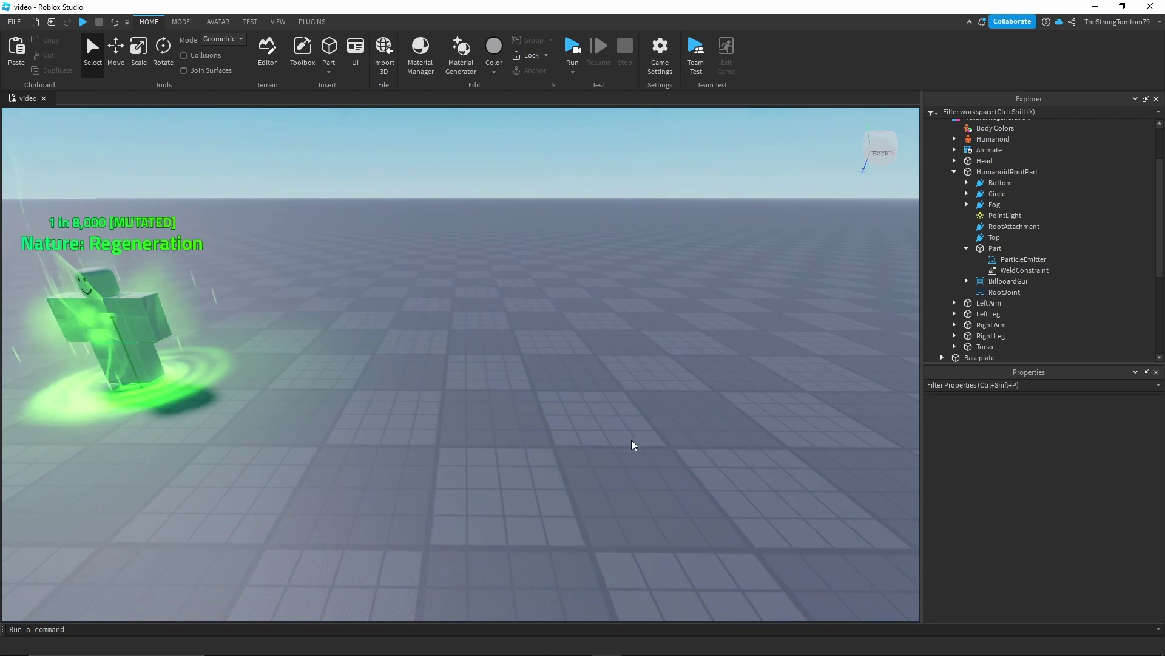
{"action": "left_click", "coordinate": [328, 48]}
{"action": "key", "text": "f"}
{"action": "right_click_drag", "start_coordinate": [663, 319], "coordinate": [664, 320]}
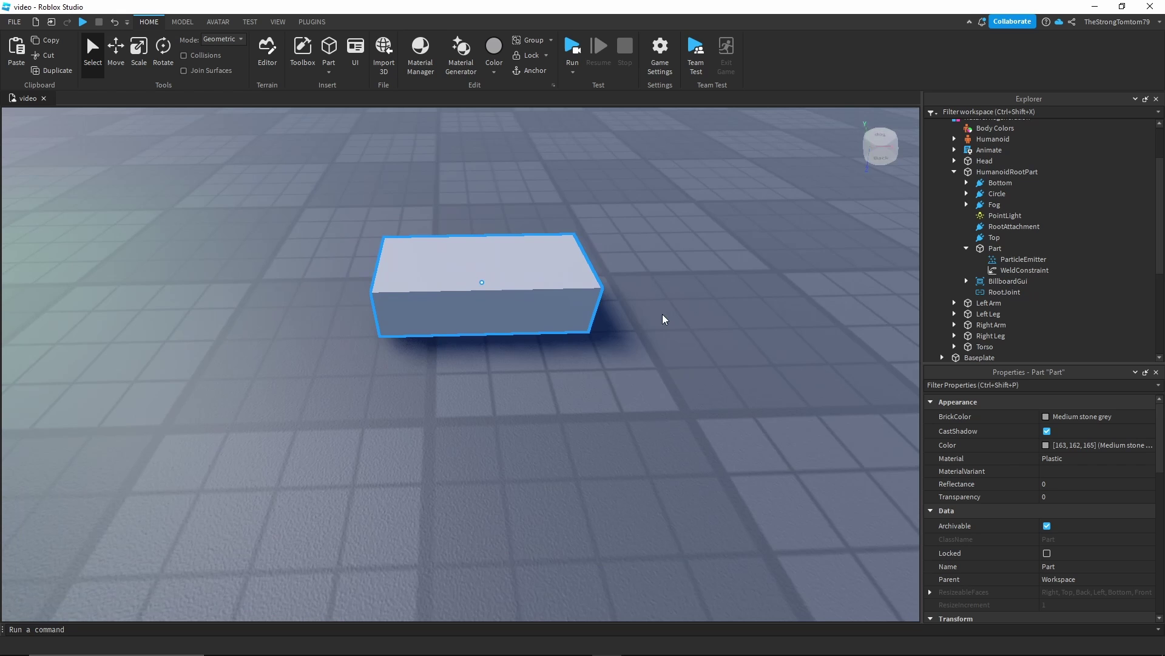
{"action": "key", "text": "ctrl+3"}
{"action": "left_click_drag", "start_coordinate": [355, 285], "coordinate": [505, 282]}
{"action": "left_click_drag", "start_coordinate": [546, 239], "coordinate": [541, 281]}
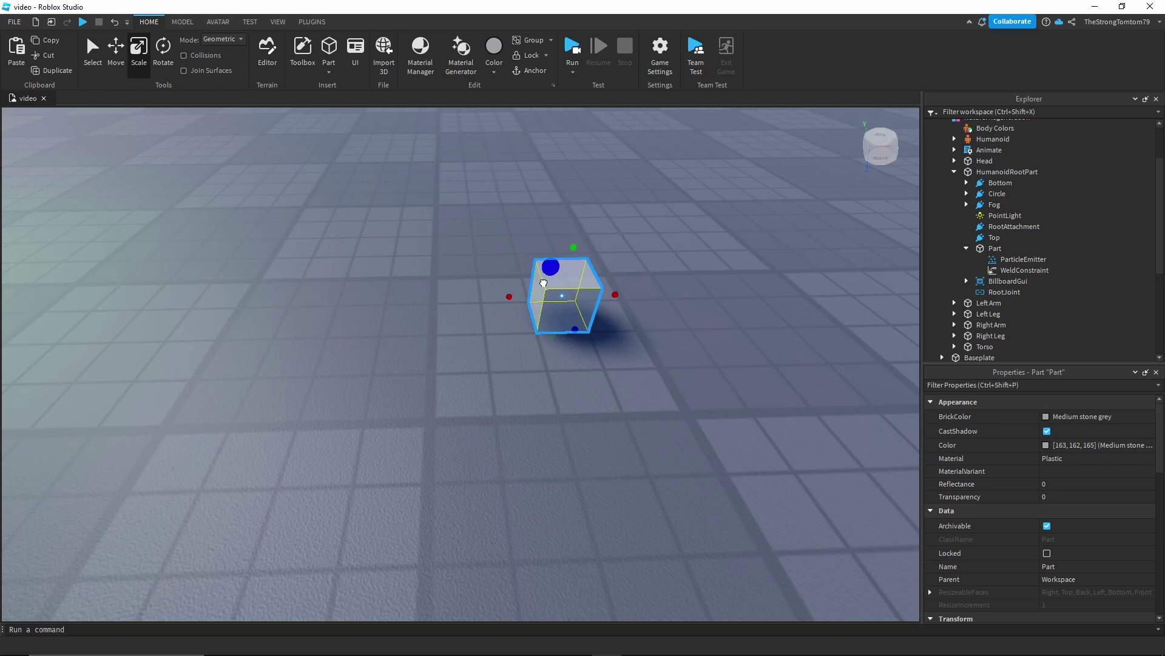
Step: Raise the new cube above the baseplate to a height of about 2.5 and rename it Anchor
{"action": "right_click_drag", "start_coordinate": [541, 281], "coordinate": [557, 307]}
{"action": "key", "text": "ctrl+2"}
{"action": "left_click_drag", "start_coordinate": [383, 295], "coordinate": [378, 198]}
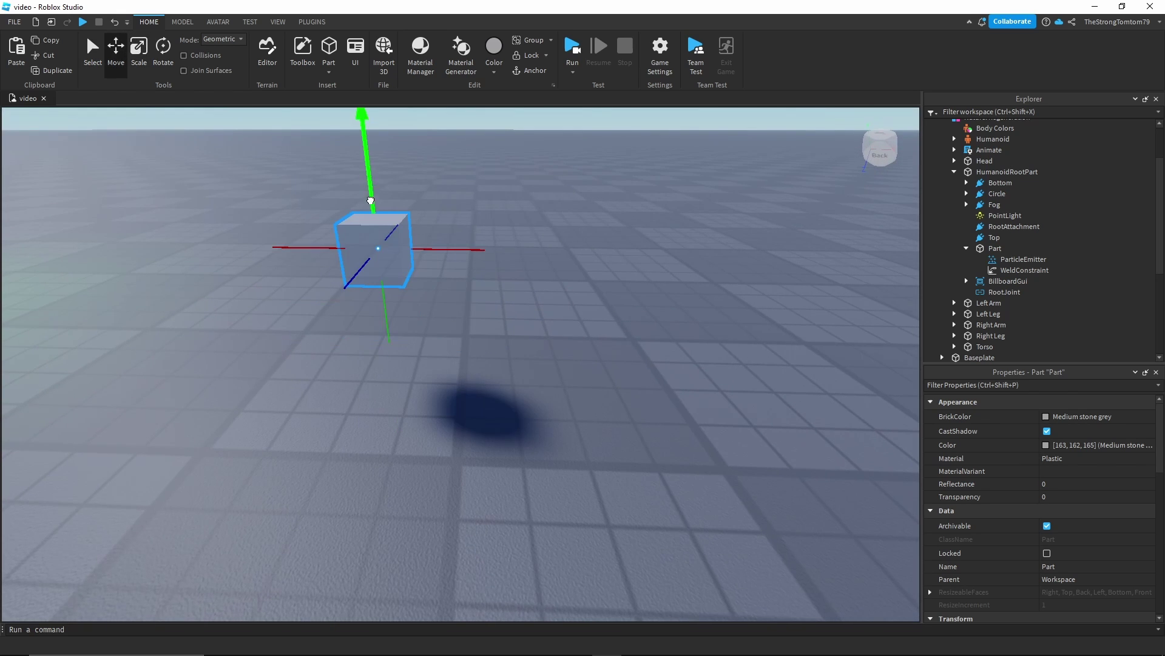
{"action": "scroll", "coordinate": [982, 313], "scroll_direction": "down", "scroll_amount": 5}
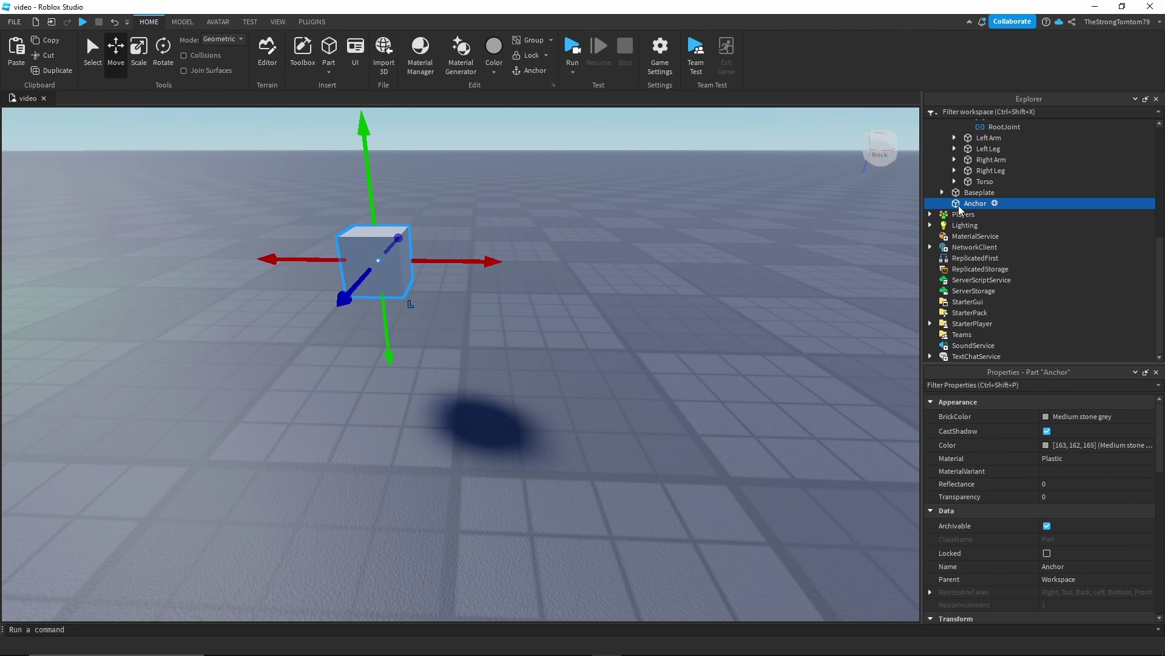
Step: Turn off CanCollide and turn on Anchored and Massless for the Anchor part
{"action": "scroll", "coordinate": [1026, 461], "scroll_direction": "down", "scroll_amount": 6}
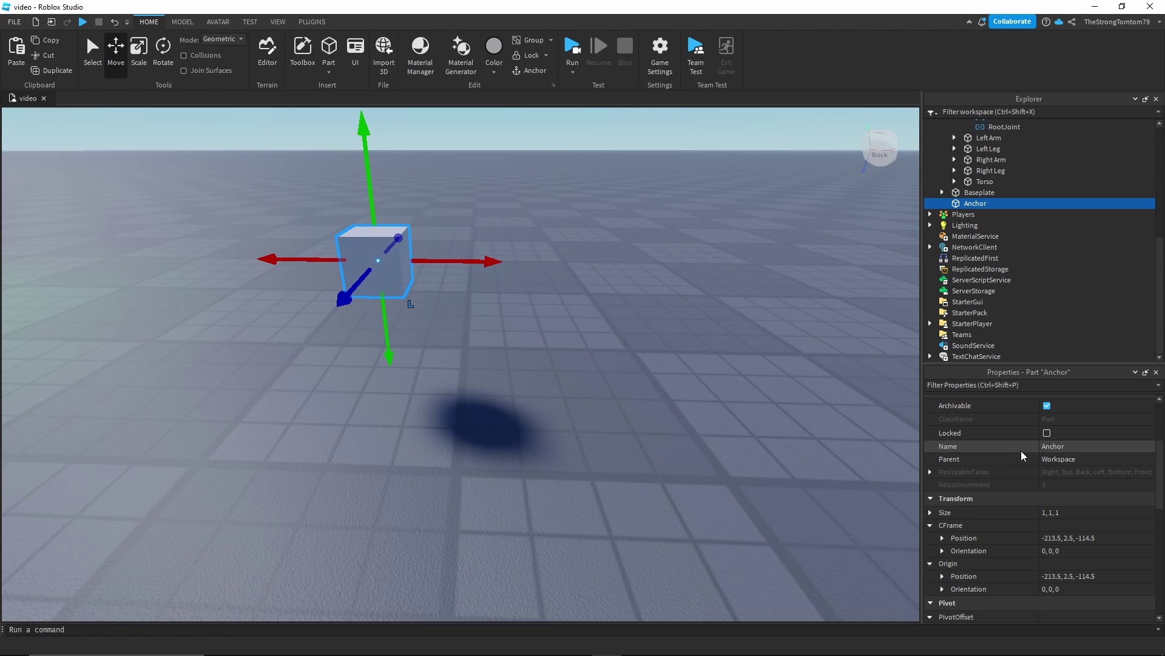
{"action": "left_click", "coordinate": [1047, 511]}
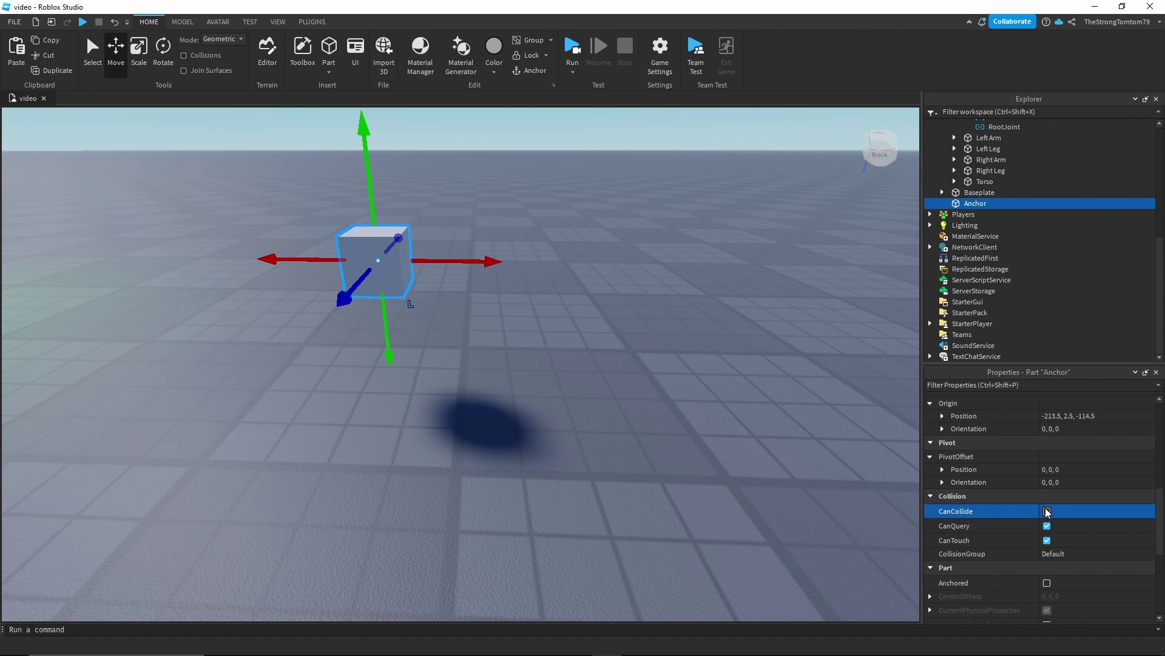
{"action": "scroll", "coordinate": [1046, 513], "scroll_direction": "down", "scroll_amount": 3}
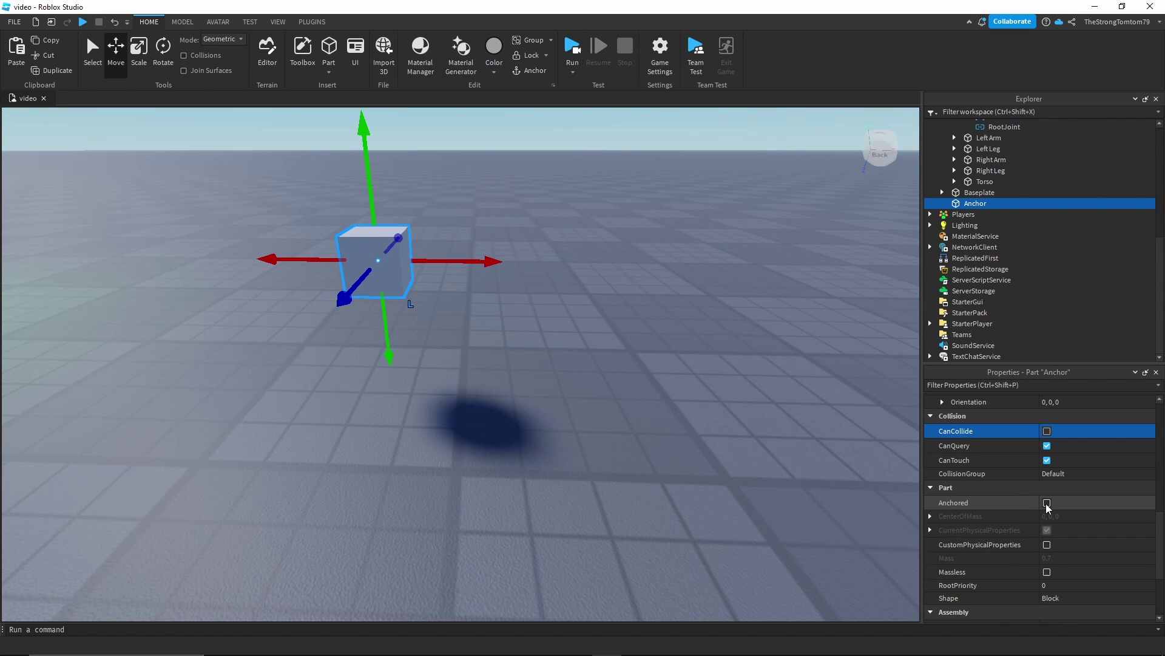
{"action": "scroll", "coordinate": [1047, 507], "scroll_direction": "down", "scroll_amount": 1}
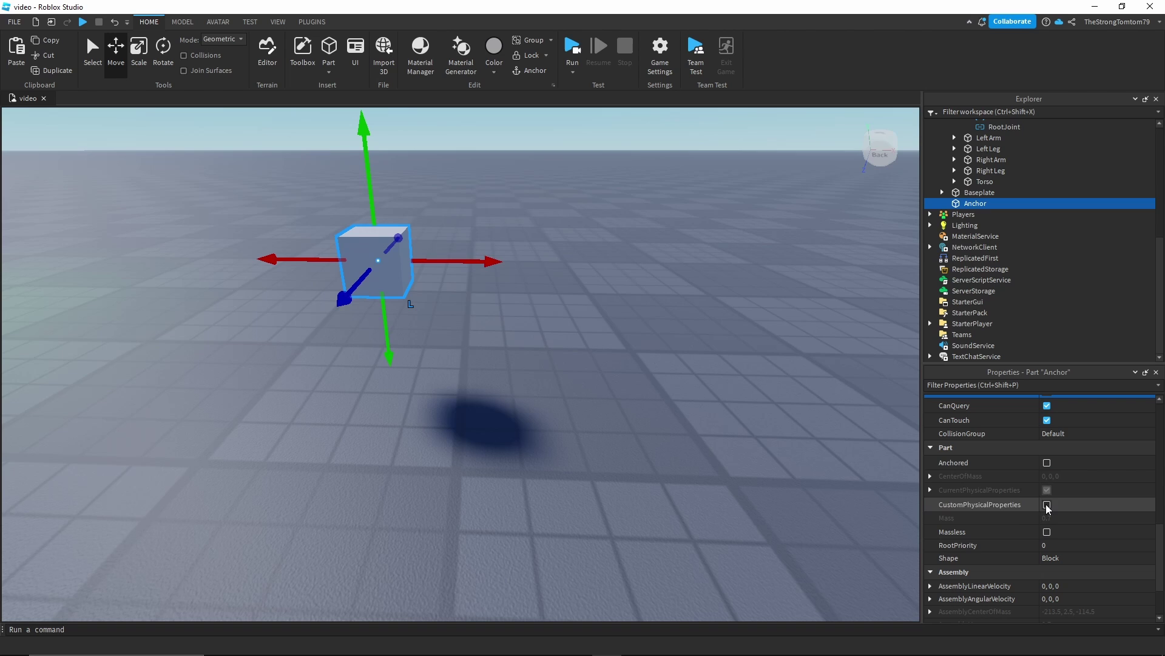
{"action": "left_click", "coordinate": [1047, 464]}
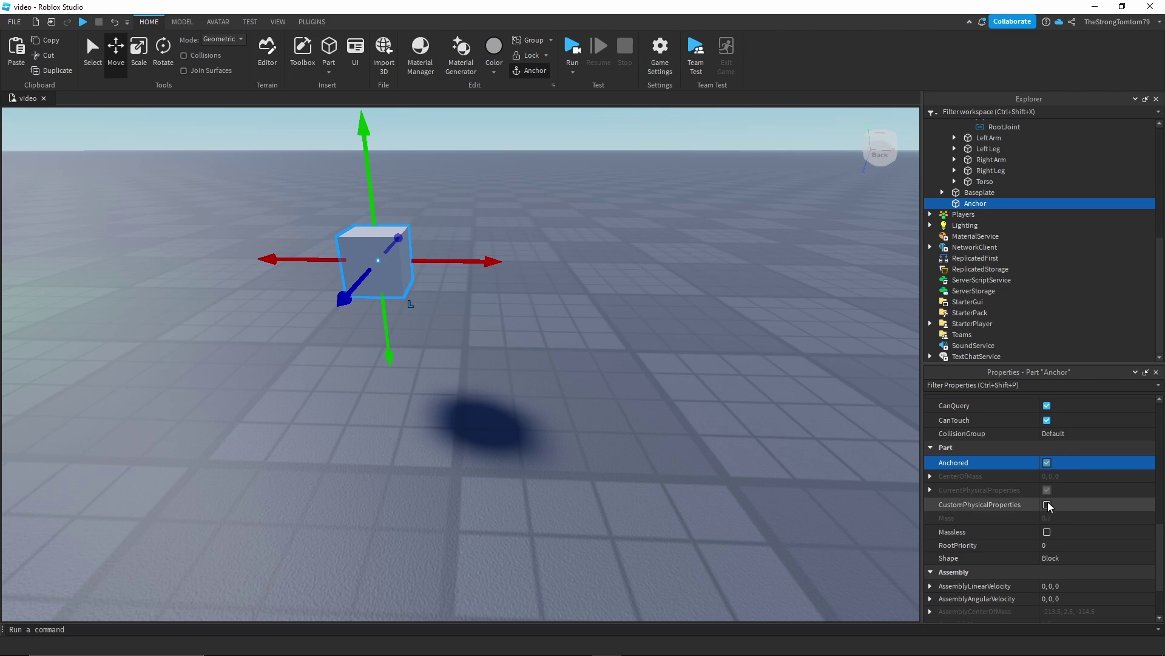
{"action": "left_click", "coordinate": [1047, 533]}
{"action": "left_click", "coordinate": [1048, 532]}
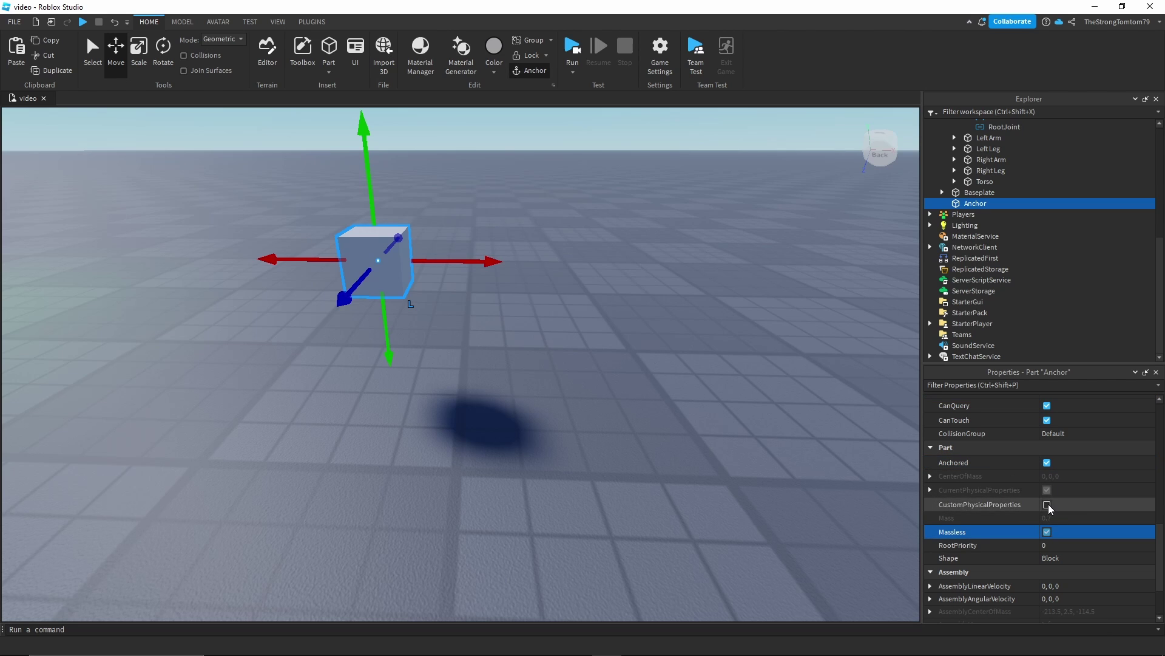
Step: Enable CustomPhysicalProperties on the Anchor part with Density 0.01 and Elasticity, ElasticityWeight, Friction and FrictionWeight at 0
{"action": "left_click", "coordinate": [1047, 504]}
{"action": "left_click", "coordinate": [930, 490]}
{"action": "left_click", "coordinate": [1067, 509]}
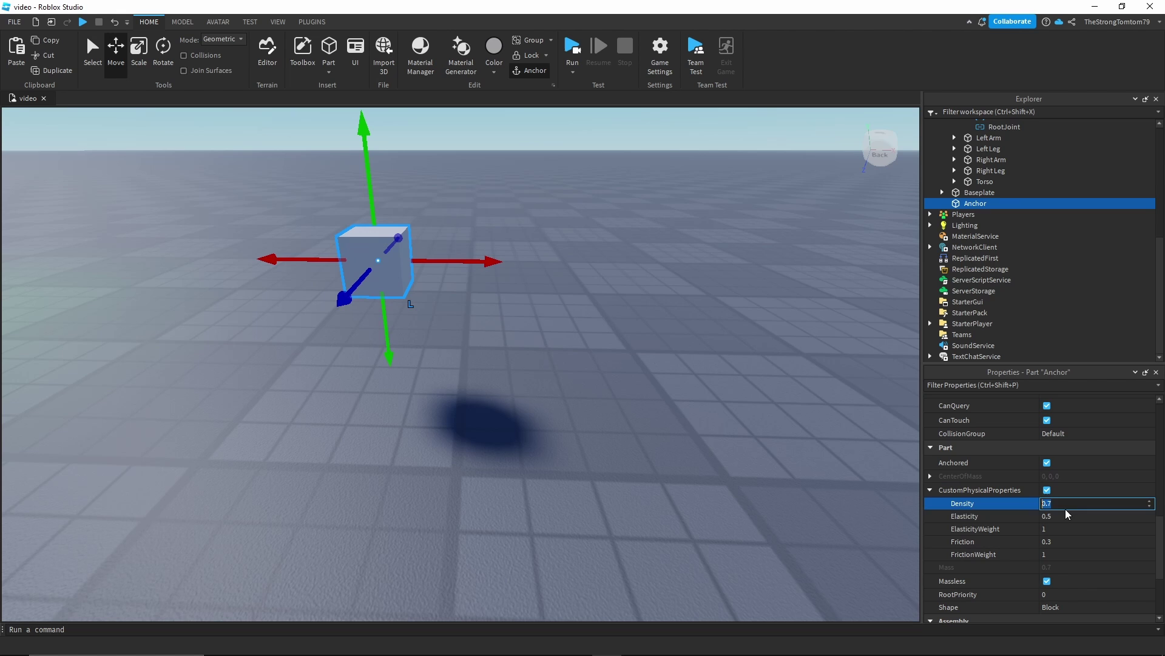
{"action": "type", "text": "0.01"}
{"action": "left_click", "coordinate": [1062, 518]}
{"action": "type", "text": "0"}
{"action": "left_click", "coordinate": [1065, 528]}
{"action": "type", "text": "0"}
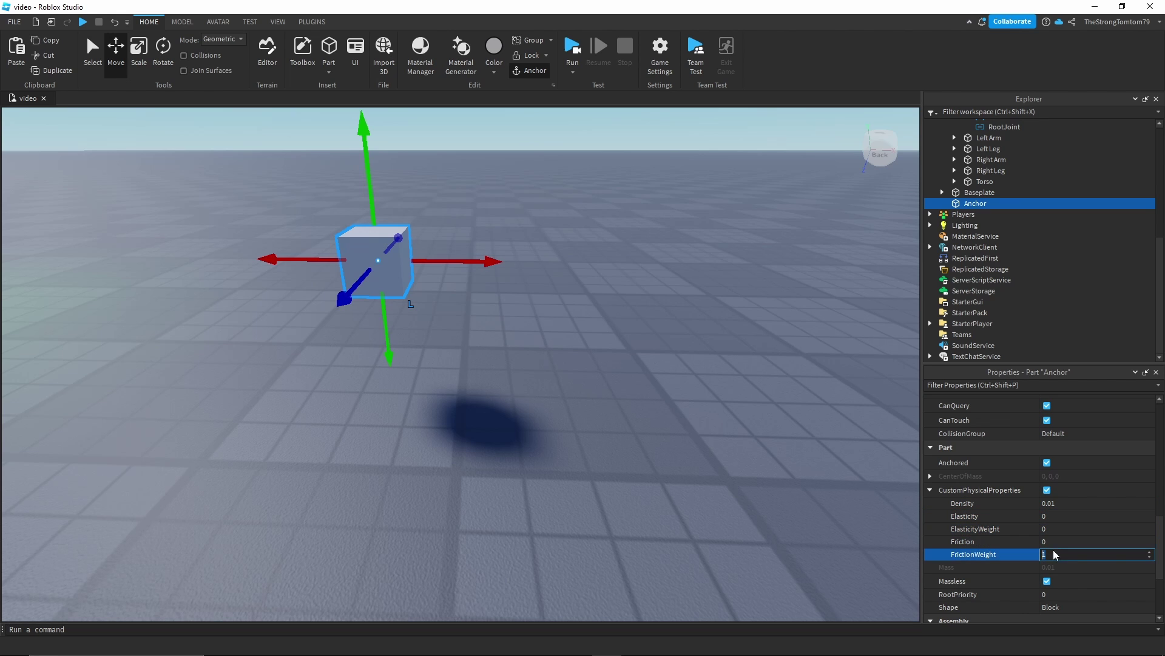
{"action": "type", "text": "0"}
{"action": "key", "text": "Return"}
Step: Run the simulation to check that the Anchor cube stays in place in mid-air, and stop it
{"action": "key", "text": "s"}
{"action": "right_click_drag", "start_coordinate": [631, 383], "coordinate": [631, 382]}
{"action": "key", "text": "w"}
{"action": "key", "text": "s"}
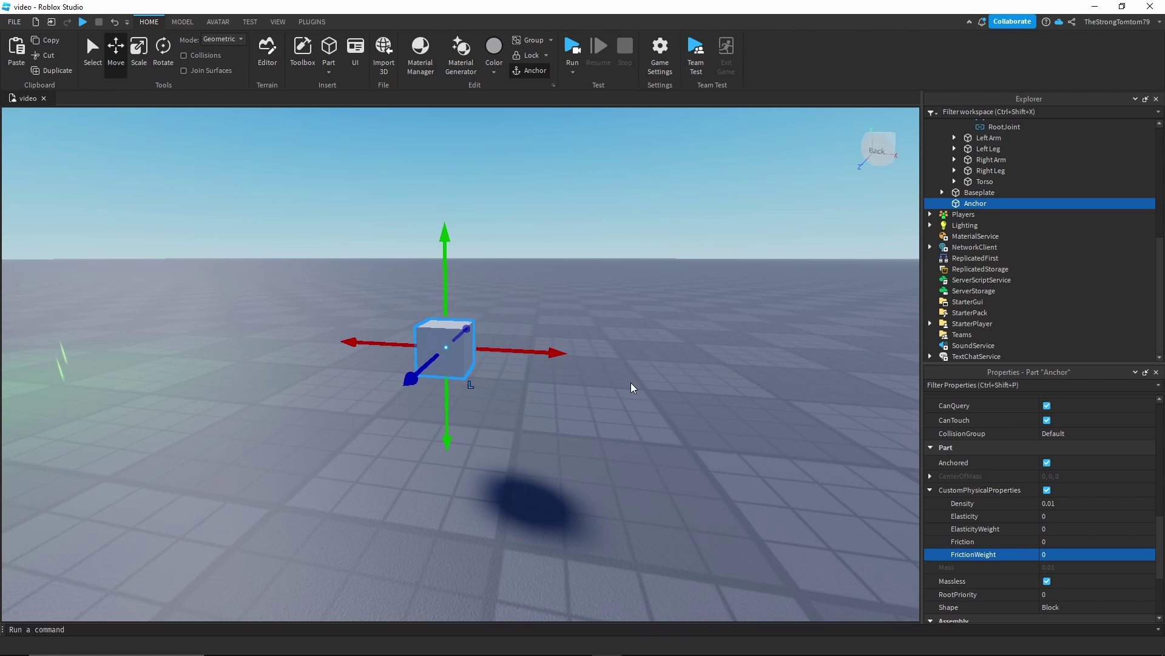
{"action": "left_click", "coordinate": [653, 332]}
{"action": "left_click", "coordinate": [572, 49]}
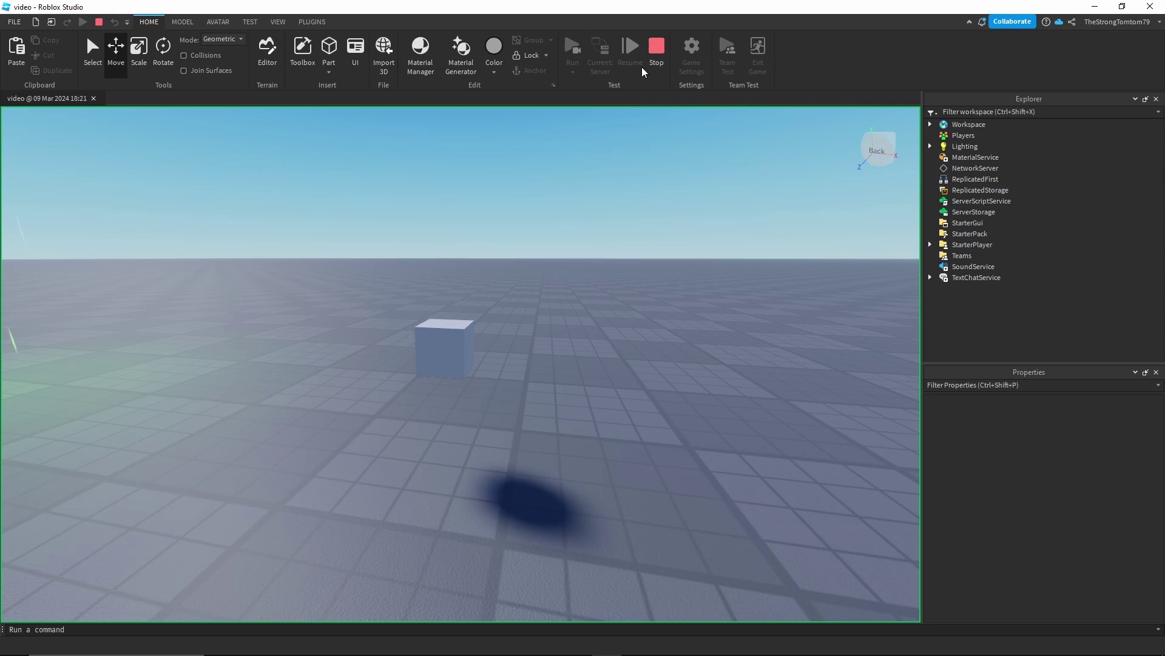
{"action": "key", "text": "shift+F5"}
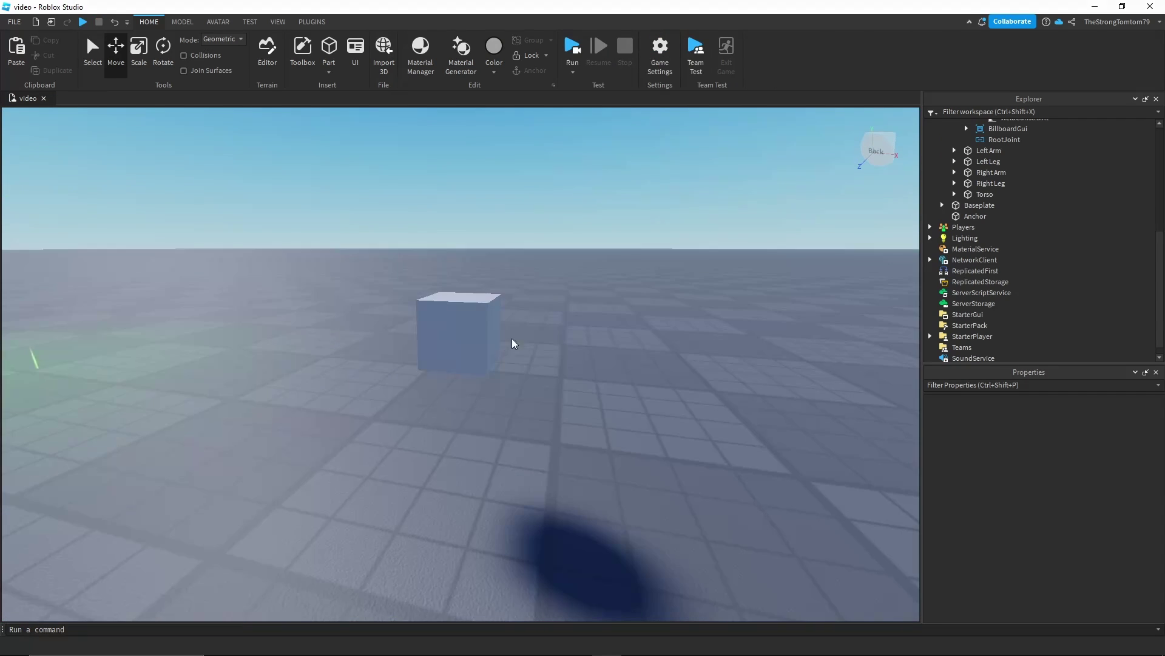
Step: Duplicate the Anchor cube and widen the copy by one cube width on each side along the X axis
{"action": "left_click", "coordinate": [471, 334]}
{"action": "key", "text": "f"}
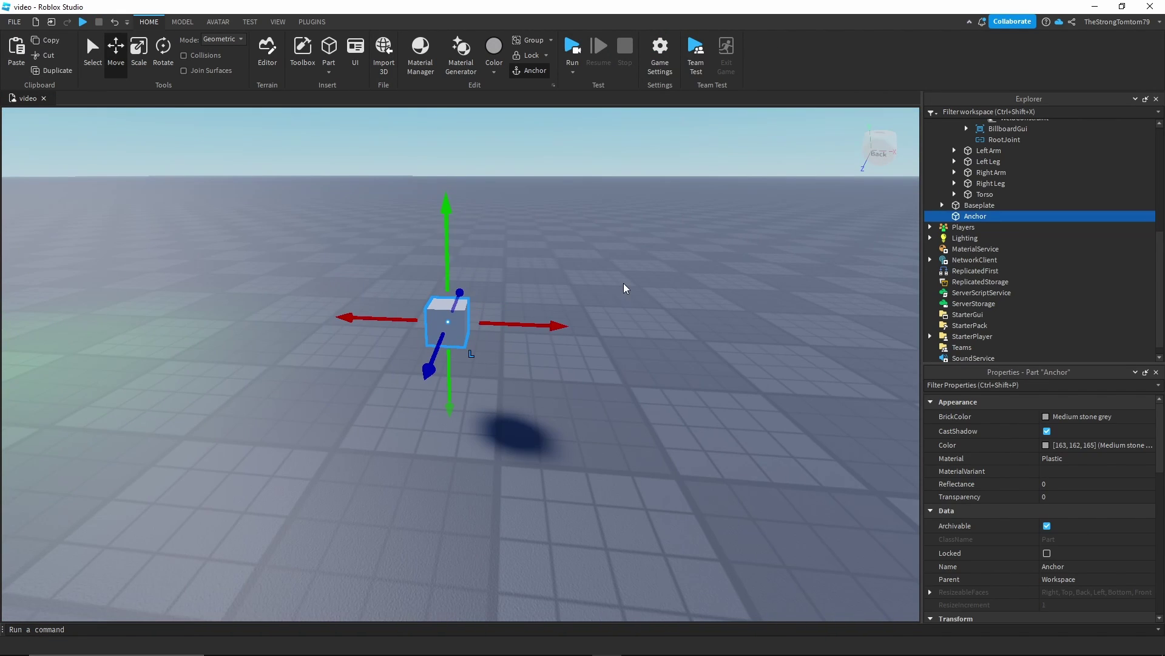
{"action": "key", "text": "ctrl+d"}
{"action": "key", "text": "ctrl+2"}
{"action": "left_click_drag", "start_coordinate": [493, 324], "coordinate": [519, 331]}
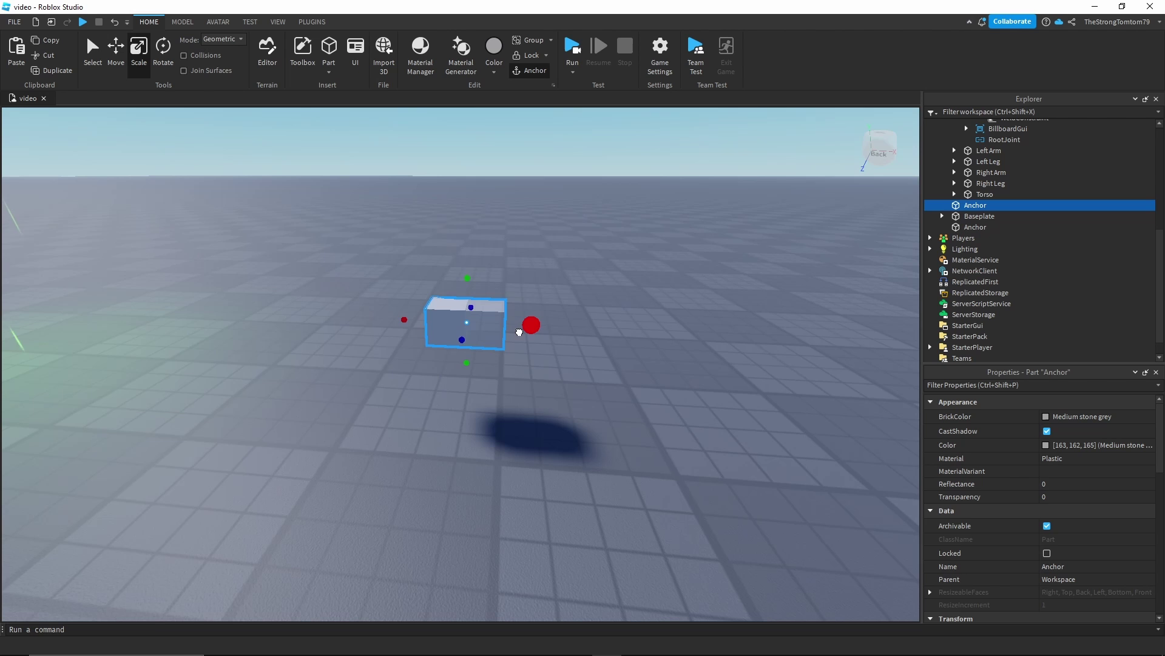
{"action": "left_click_drag", "start_coordinate": [412, 319], "coordinate": [388, 318]}
Step: Extend the duplicated block by one cube width on each side along the Z axis, forming a flat square slab
{"action": "right_click_drag", "start_coordinate": [530, 256], "coordinate": [530, 256]}
{"action": "key", "text": "d"}
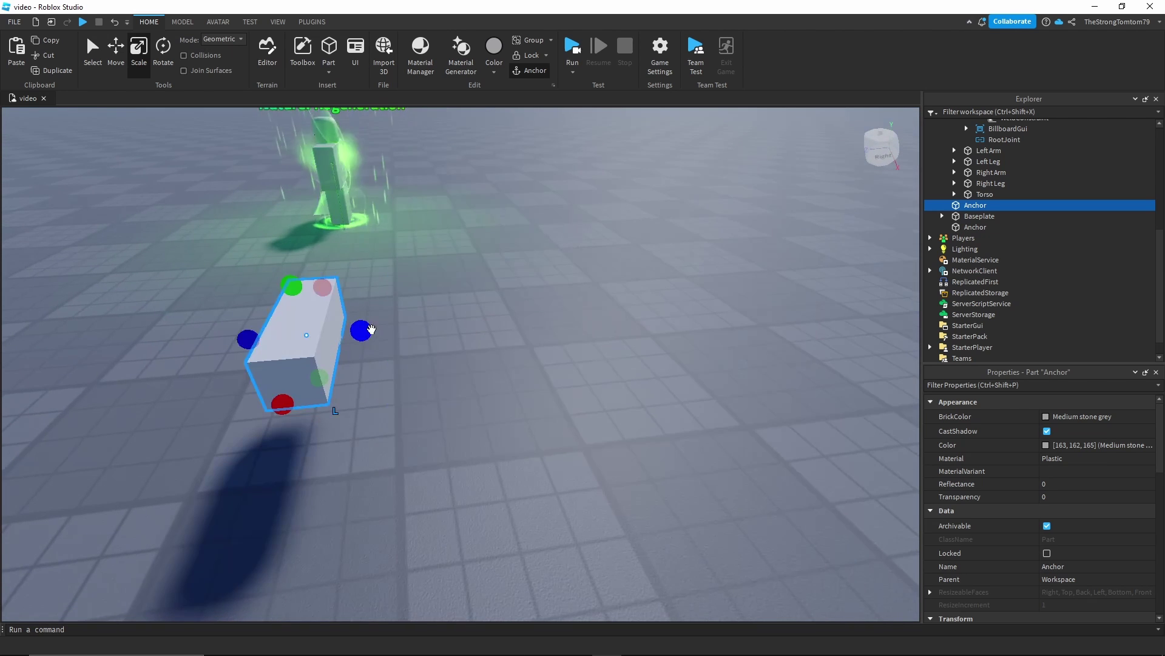
{"action": "left_click_drag", "start_coordinate": [371, 329], "coordinate": [403, 328]}
{"action": "key", "text": "a"}
{"action": "left_click_drag", "start_coordinate": [493, 347], "coordinate": [466, 346]}
{"action": "scroll", "coordinate": [466, 346], "scroll_direction": "up", "scroll_amount": 2}
{"action": "key", "text": "a"}
{"action": "right_click_drag", "start_coordinate": [465, 346], "coordinate": [470, 343]}
{"action": "scroll", "coordinate": [466, 346], "scroll_direction": "up", "scroll_amount": 2}
{"action": "scroll", "coordinate": [466, 346], "scroll_direction": "down", "scroll_amount": 2}
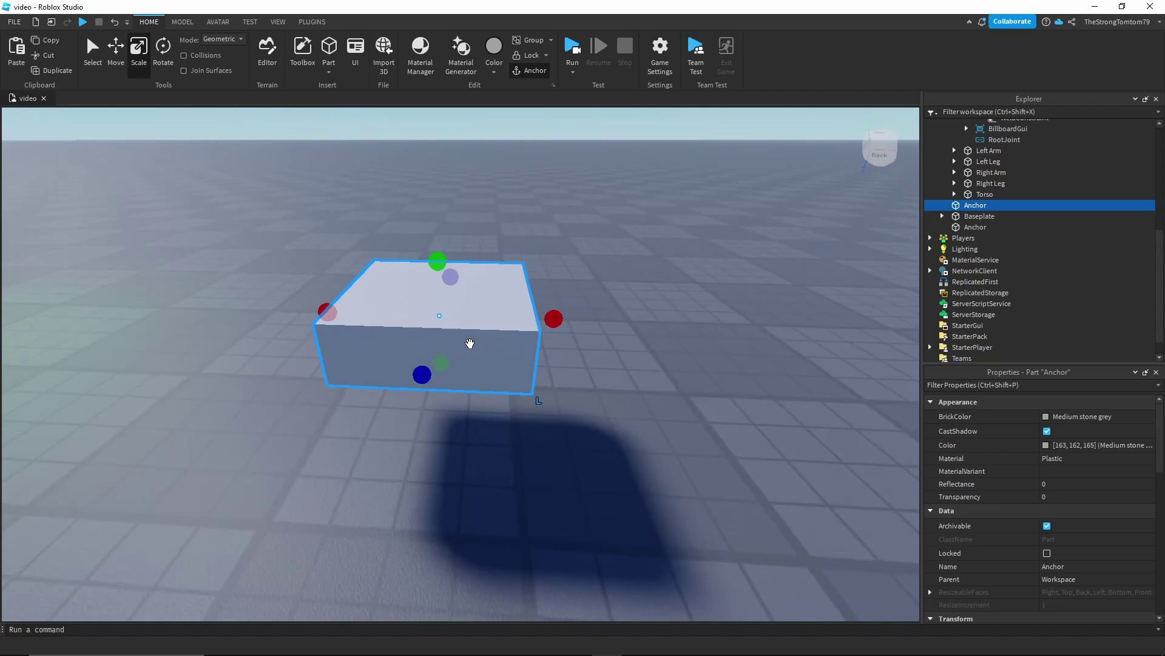
Step: Rename the enlarged duplicate part as Spinner
{"action": "right_click_drag", "start_coordinate": [552, 337], "coordinate": [551, 336]}
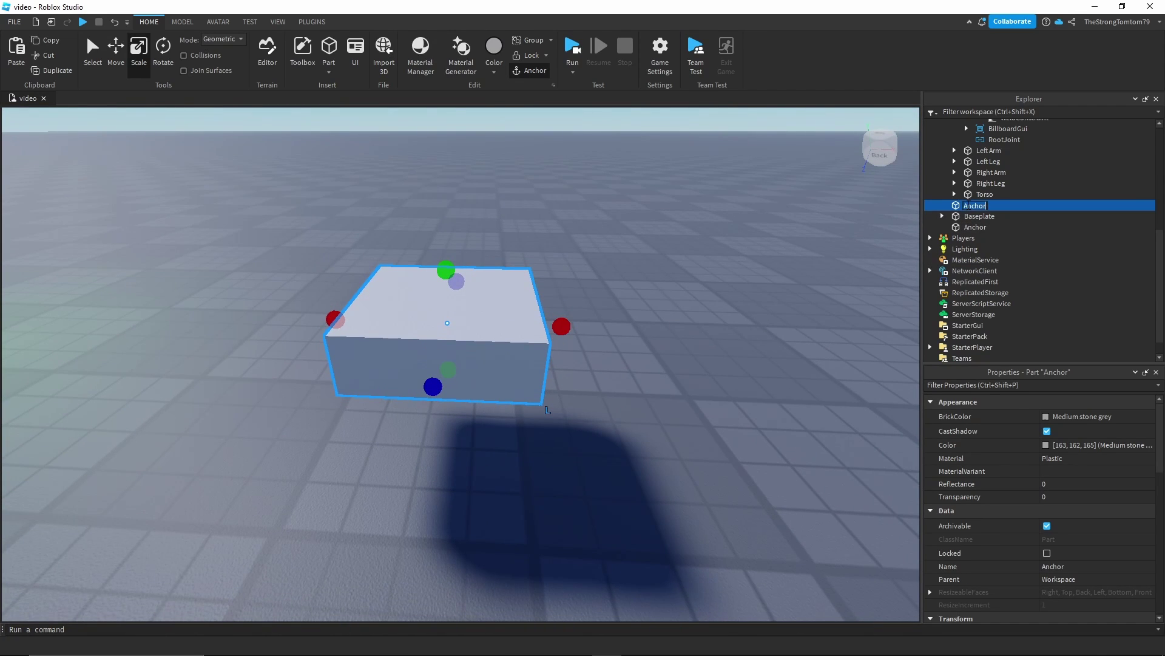
{"action": "key", "text": "Return"}
{"action": "scroll", "coordinate": [668, 301], "scroll_direction": "down", "scroll_amount": 1}
{"action": "scroll", "coordinate": [668, 301], "scroll_direction": "up", "scroll_amount": 5}
{"action": "scroll", "coordinate": [668, 301], "scroll_direction": "down", "scroll_amount": 5}
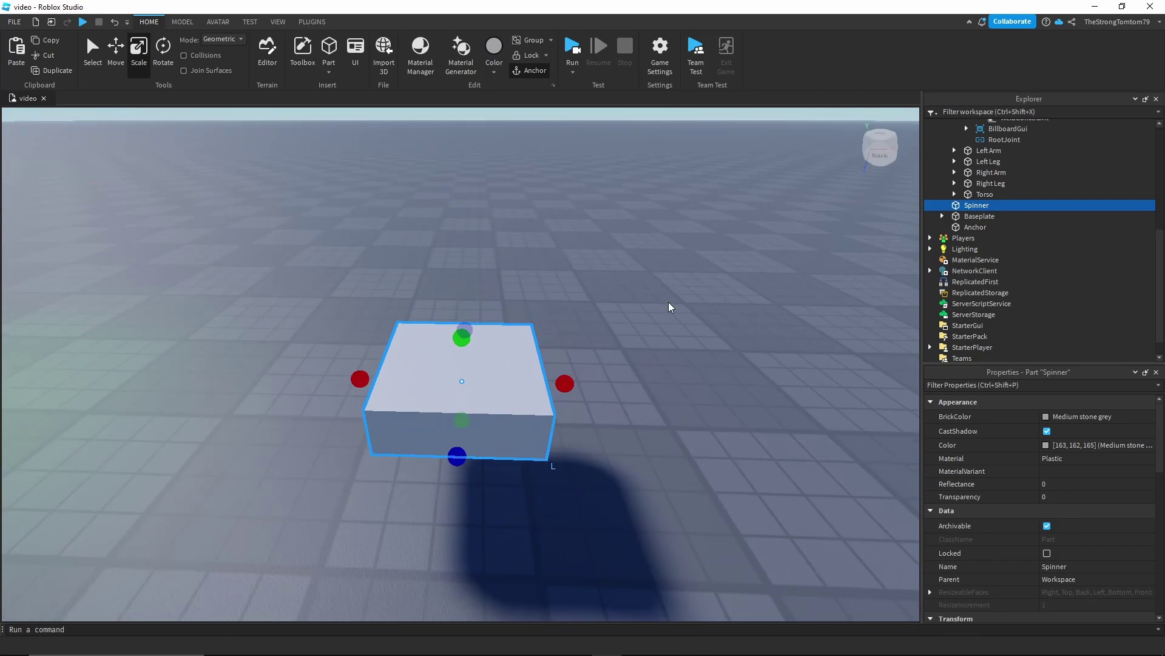
{"action": "right_click_drag", "start_coordinate": [668, 301], "coordinate": [668, 301]}
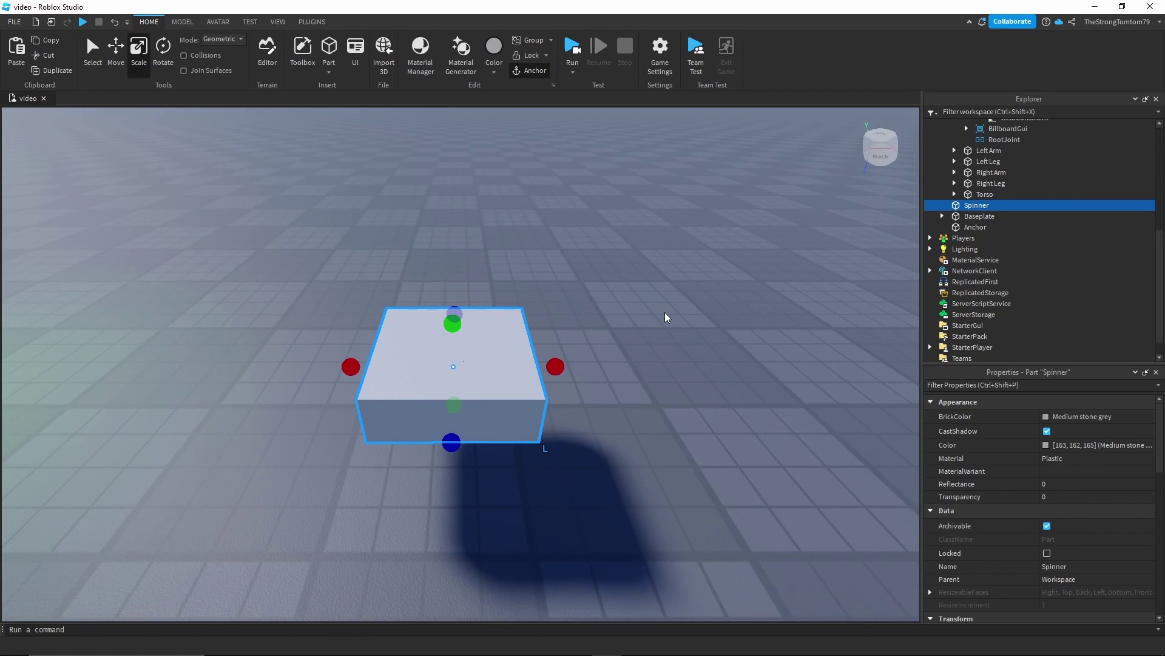
Step: Move the Spinner part sideways along the X axis until it is clear of the Anchor cube, and deselect it
{"action": "key", "text": "ctrl+2"}
{"action": "left_click_drag", "start_coordinate": [547, 375], "coordinate": [704, 364]}
{"action": "key", "text": "d"}
{"action": "key", "text": "a"}
{"action": "left_click", "coordinate": [673, 362]}
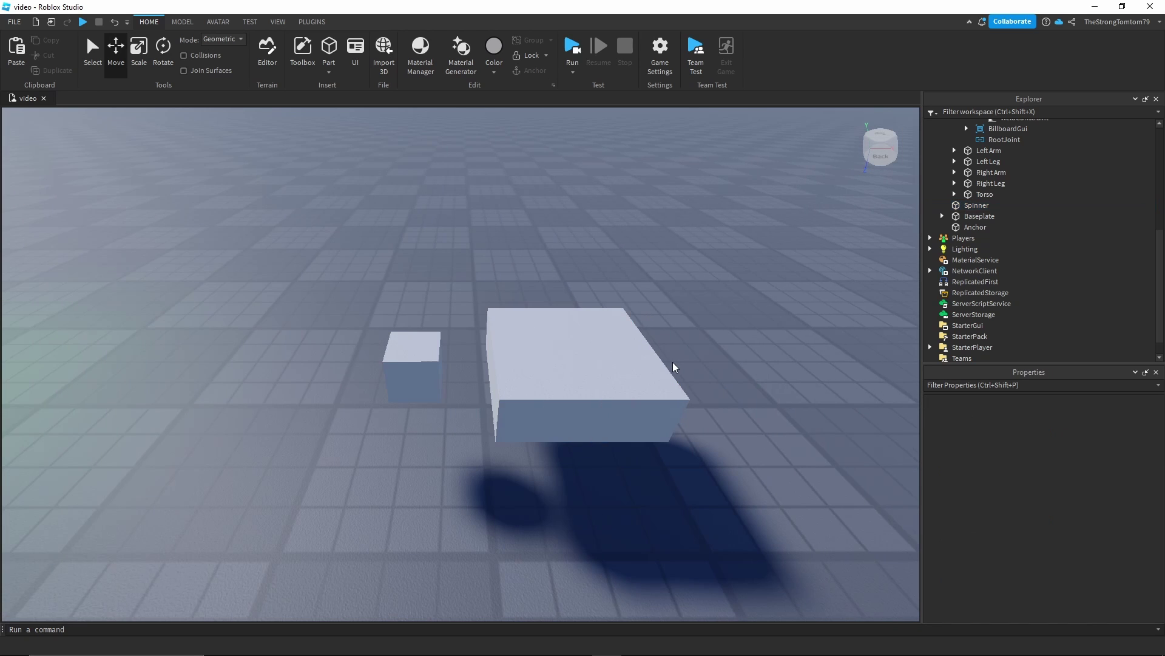
{"action": "right_click", "coordinate": [672, 363]}
Step: Create a Cylindrical constraint from the centre of the Anchor cube's top face to the Spinner's top face
{"action": "left_click", "coordinate": [182, 23]}
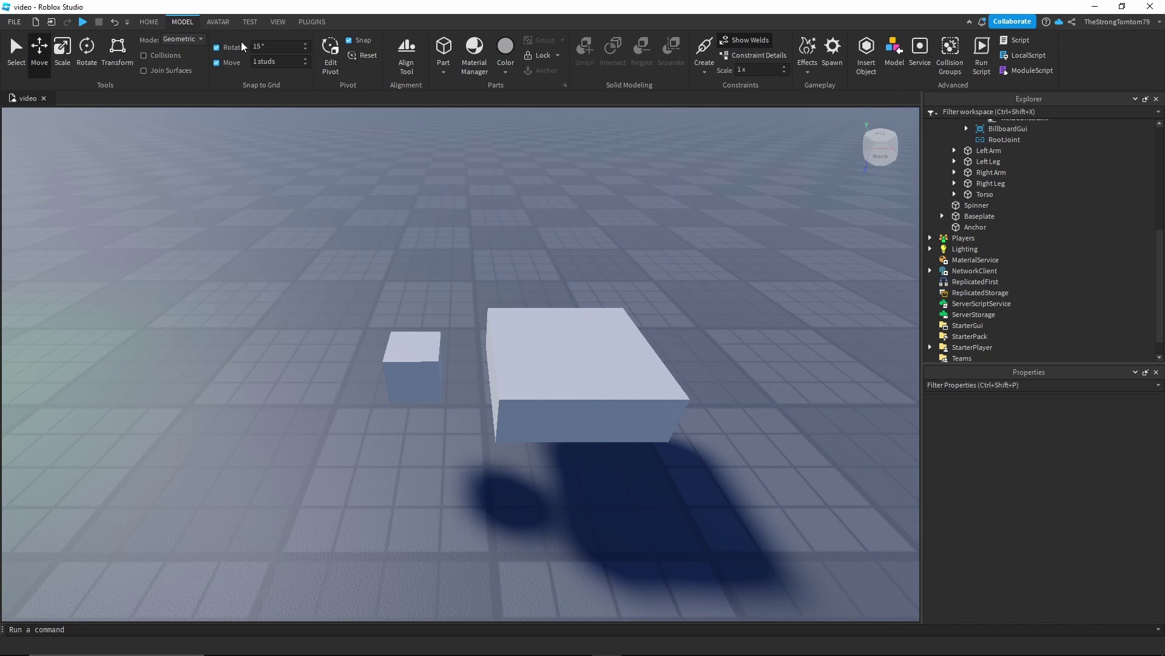
{"action": "left_click", "coordinate": [706, 61]}
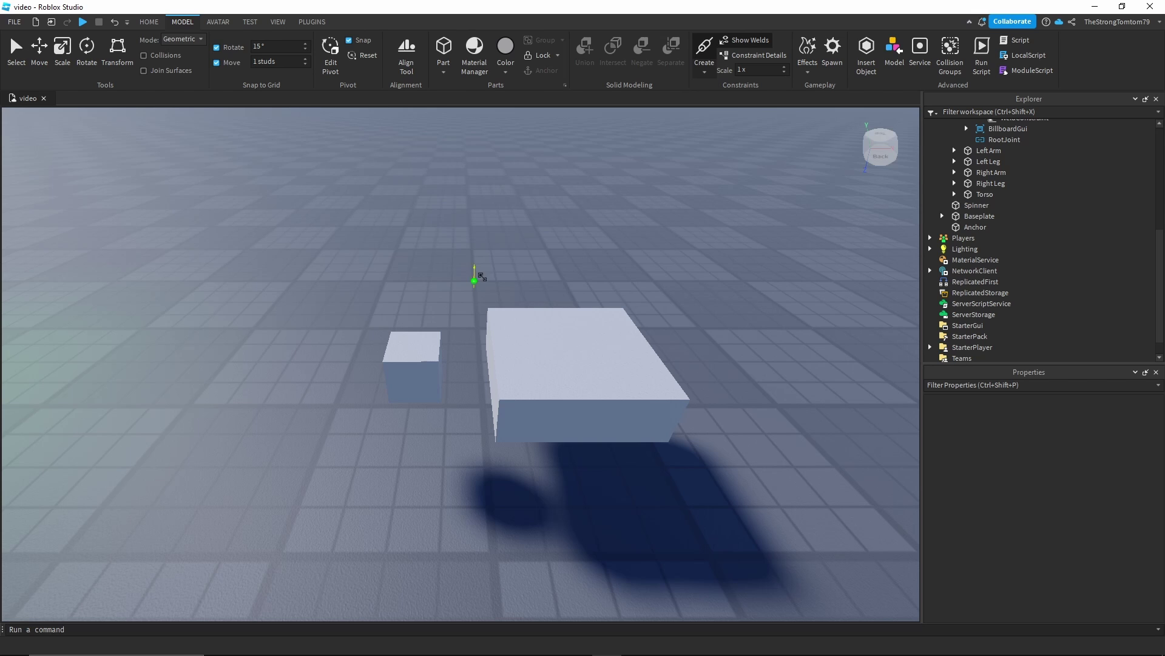
{"action": "left_click", "coordinate": [704, 71]}
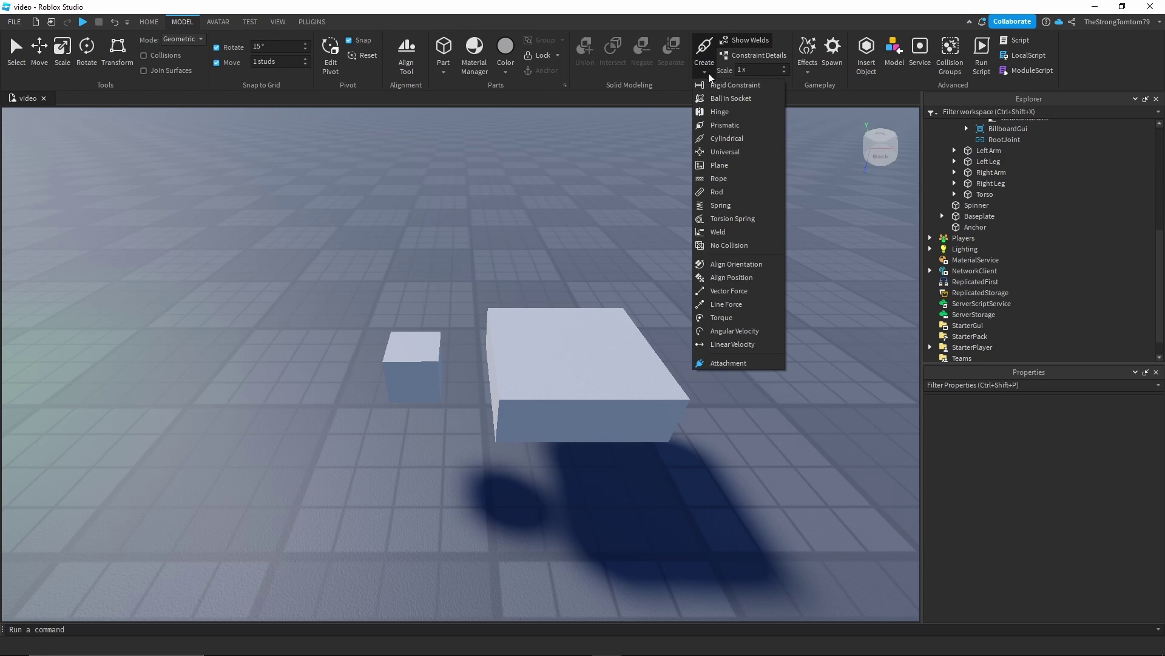
{"action": "left_click", "coordinate": [727, 140]}
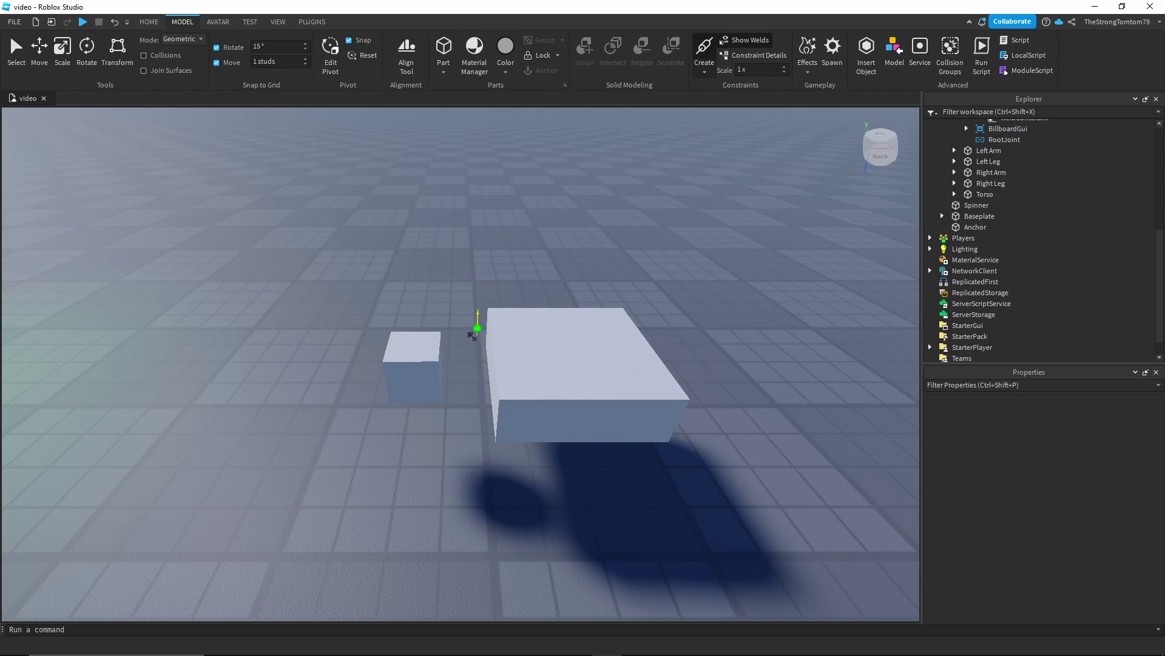
{"action": "left_click", "coordinate": [413, 345]}
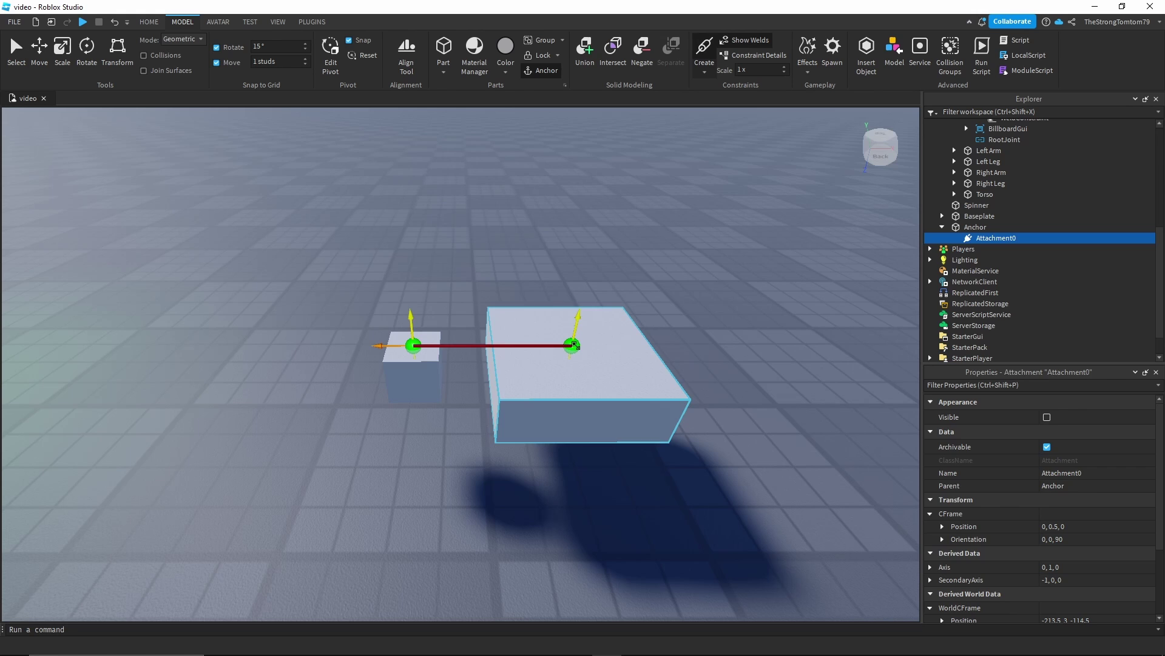
{"action": "left_click", "coordinate": [575, 345]}
{"action": "scroll", "coordinate": [721, 433], "scroll_direction": "up", "scroll_amount": 3}
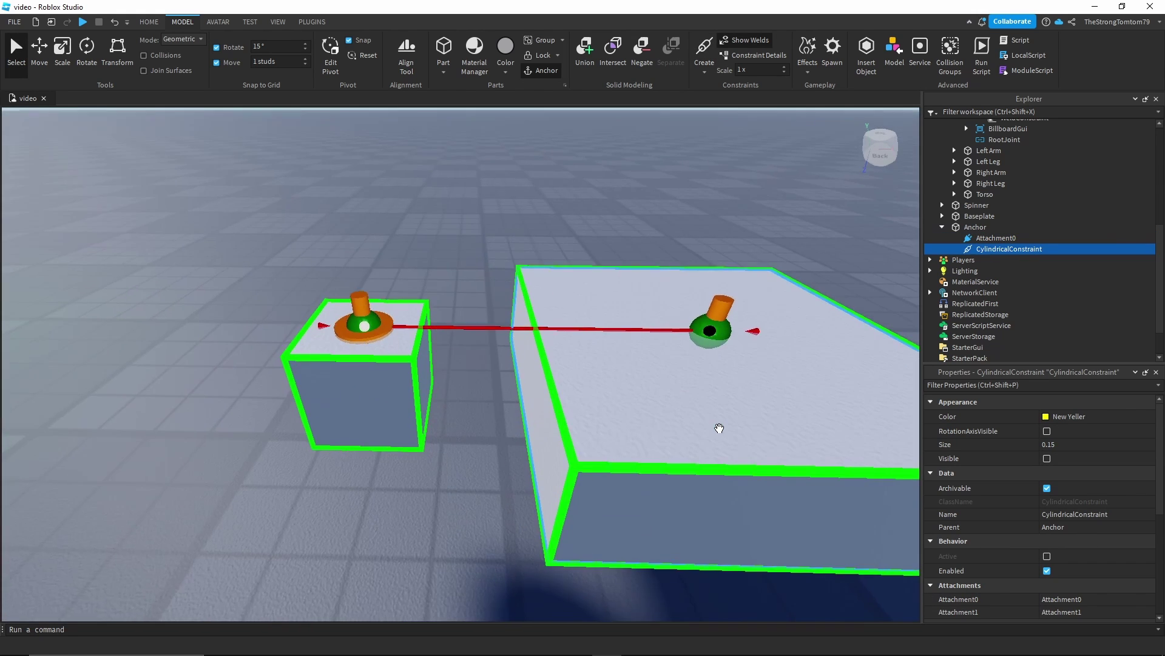
{"action": "scroll", "coordinate": [721, 434], "scroll_direction": "down", "scroll_amount": 5}
{"action": "scroll", "coordinate": [721, 434], "scroll_direction": "up", "scroll_amount": 4}
{"action": "scroll", "coordinate": [721, 433], "scroll_direction": "down", "scroll_amount": 2}
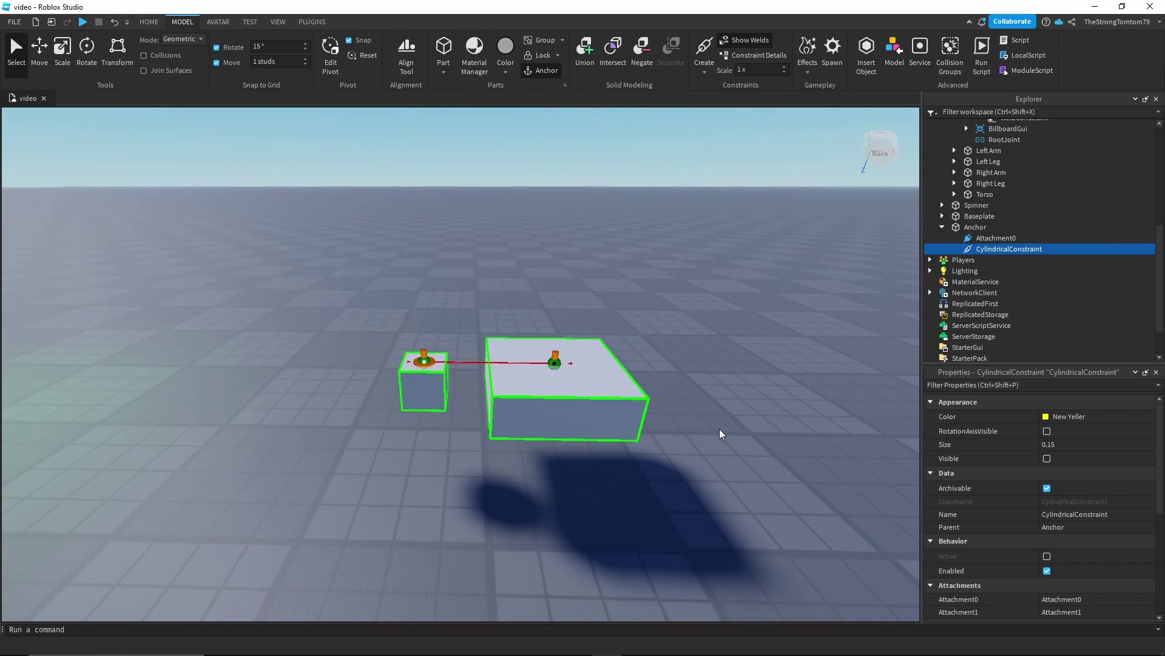
Step: Move the Spinner part back along the X axis so that it is centred over the Anchor cube
{"action": "left_click", "coordinate": [559, 409]}
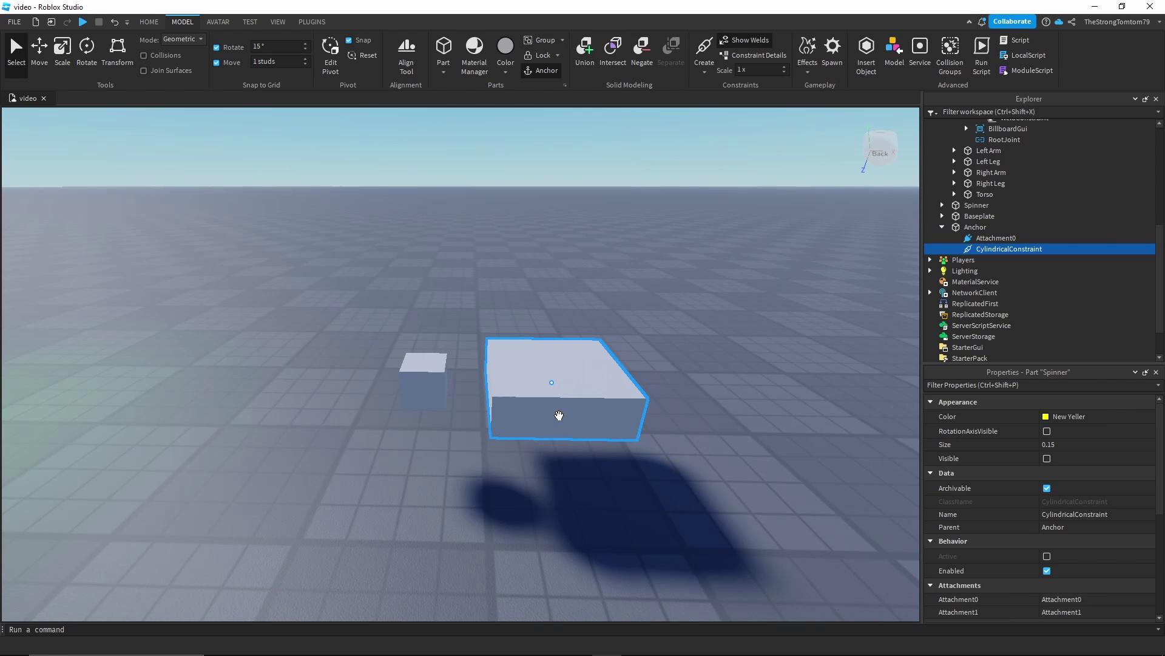
{"action": "key", "text": "ctrl+2"}
{"action": "left_click_drag", "start_coordinate": [475, 381], "coordinate": [327, 381]}
Step: Set the CylindricalConstraint's AngularActuatorType to Motor and its AngularVelocity to 1
{"action": "left_click", "coordinate": [1008, 249]}
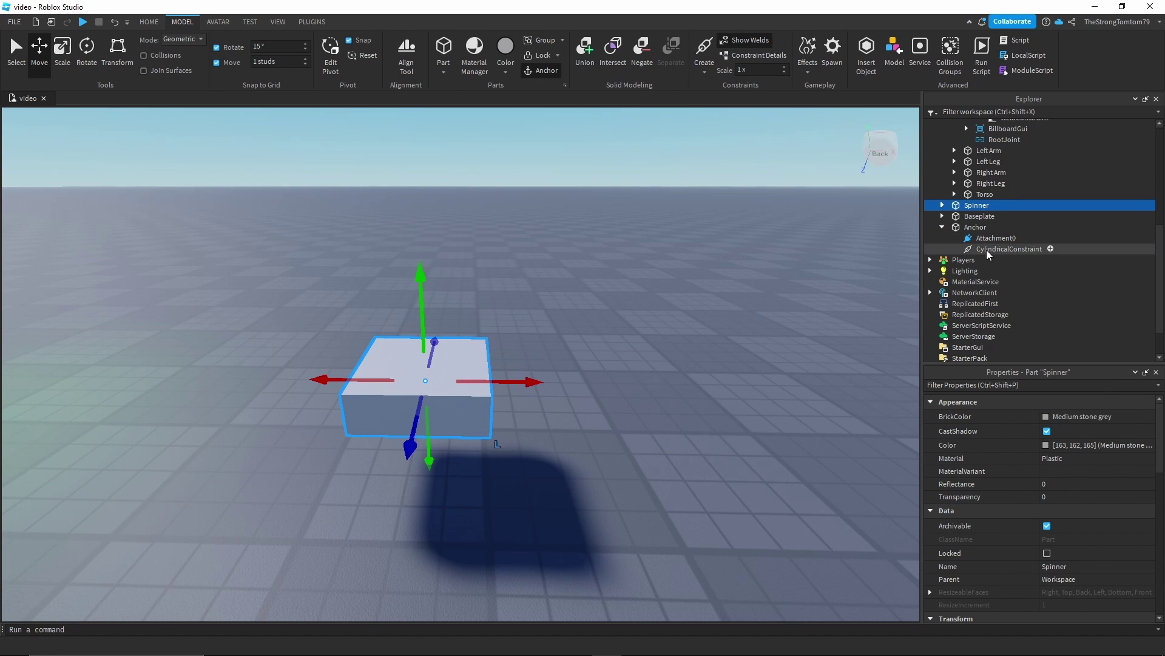
{"action": "key", "text": "f"}
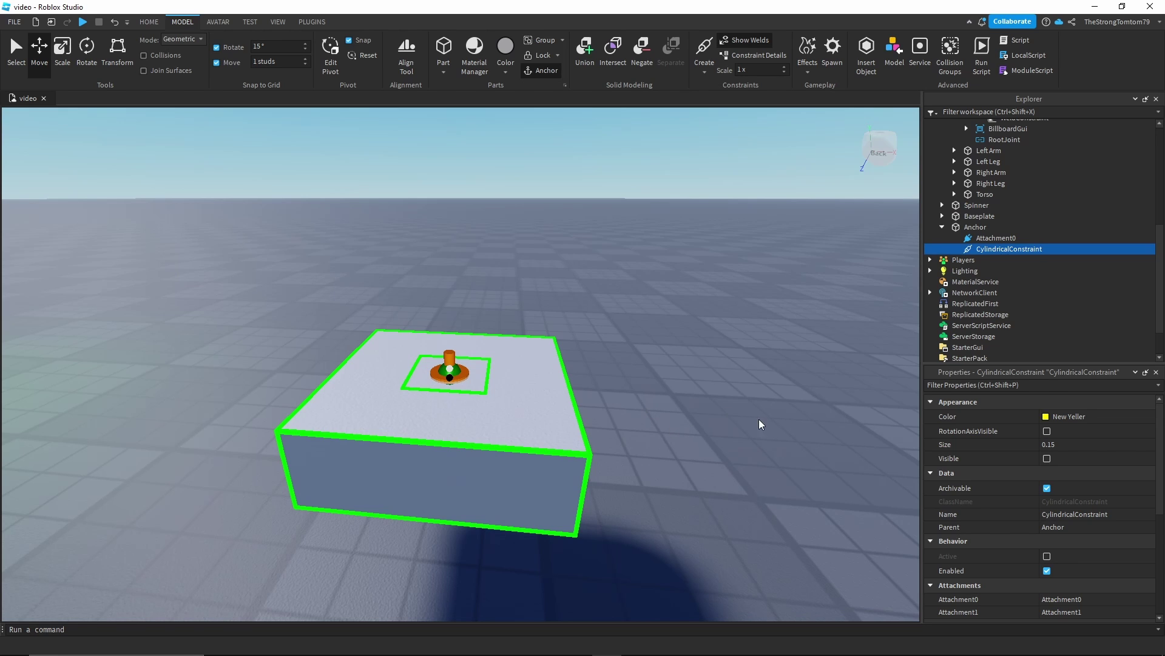
{"action": "scroll", "coordinate": [1011, 454], "scroll_direction": "down", "scroll_amount": 3}
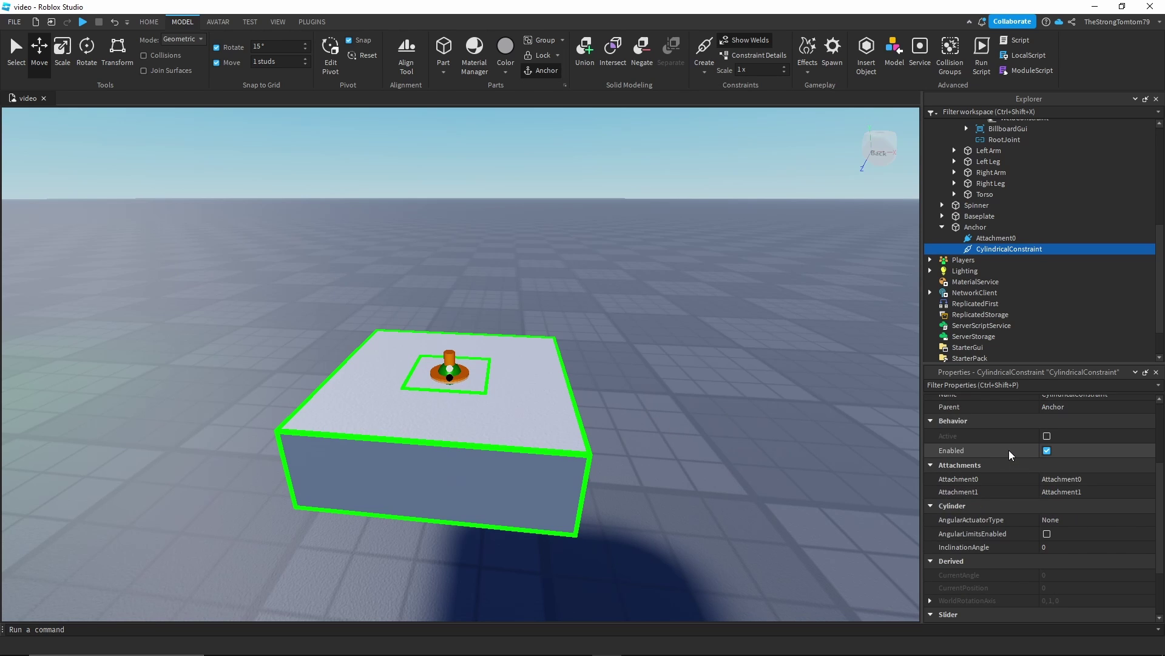
{"action": "scroll", "coordinate": [1010, 455], "scroll_direction": "down", "scroll_amount": 1}
{"action": "left_click", "coordinate": [1076, 480]}
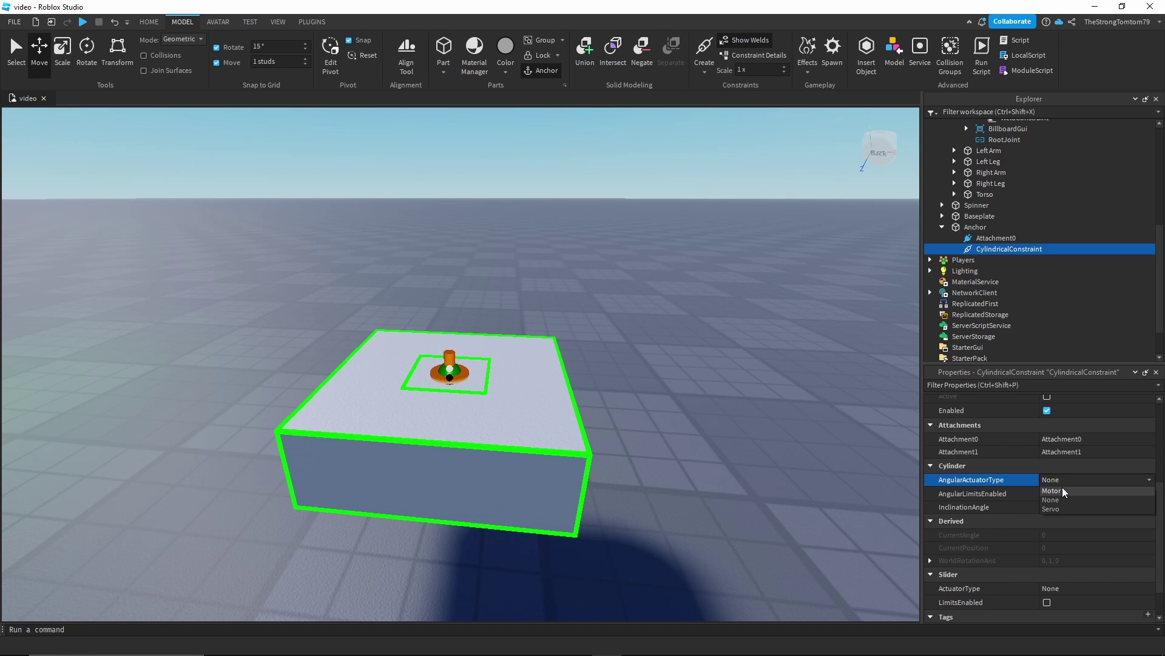
{"action": "left_click", "coordinate": [1063, 492]}
{"action": "scroll", "coordinate": [783, 386], "scroll_direction": "down", "scroll_amount": 4}
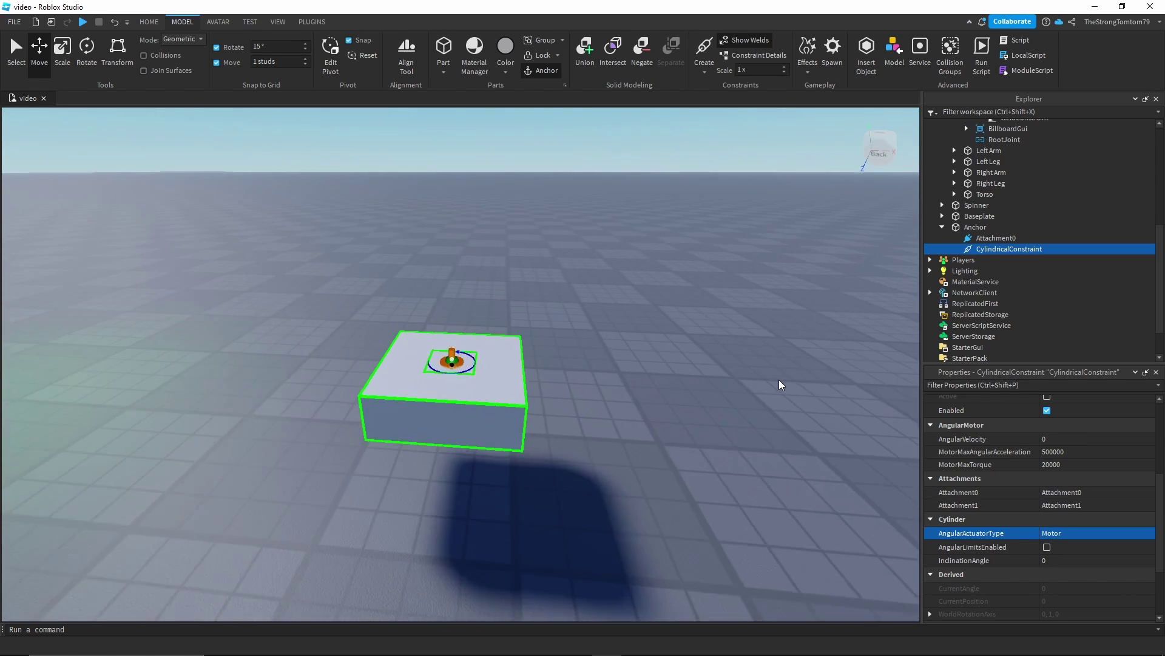
{"action": "scroll", "coordinate": [781, 384], "scroll_direction": "up", "scroll_amount": 3}
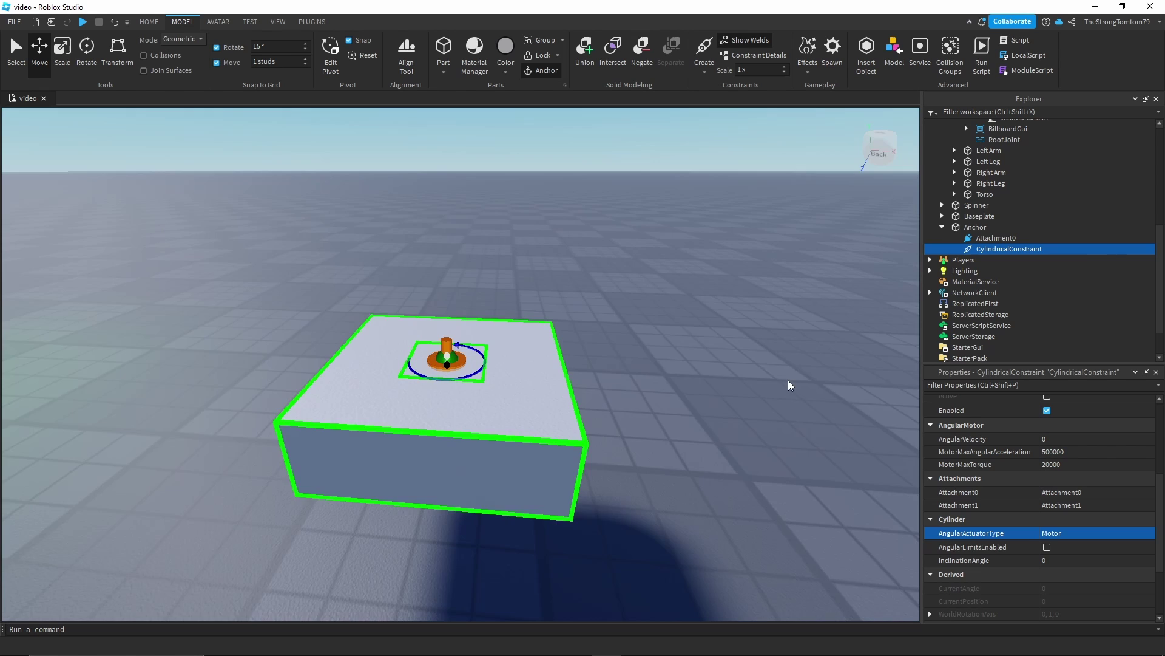
{"action": "scroll", "coordinate": [792, 385], "scroll_direction": "down", "scroll_amount": 2}
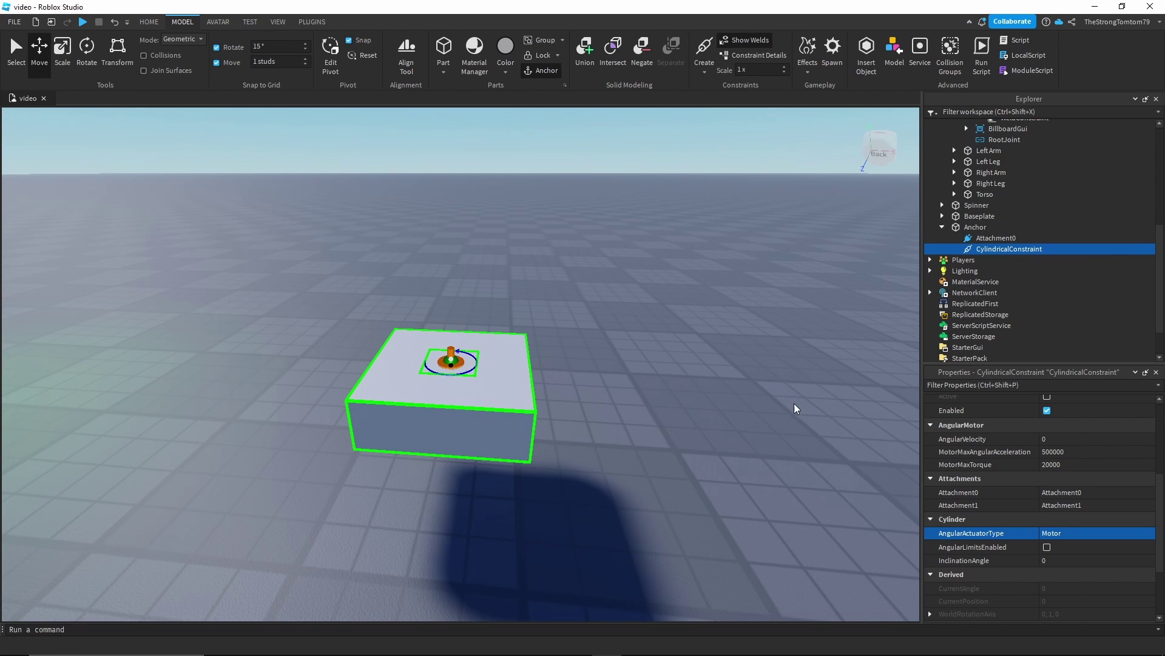
{"action": "left_click", "coordinate": [1066, 439]}
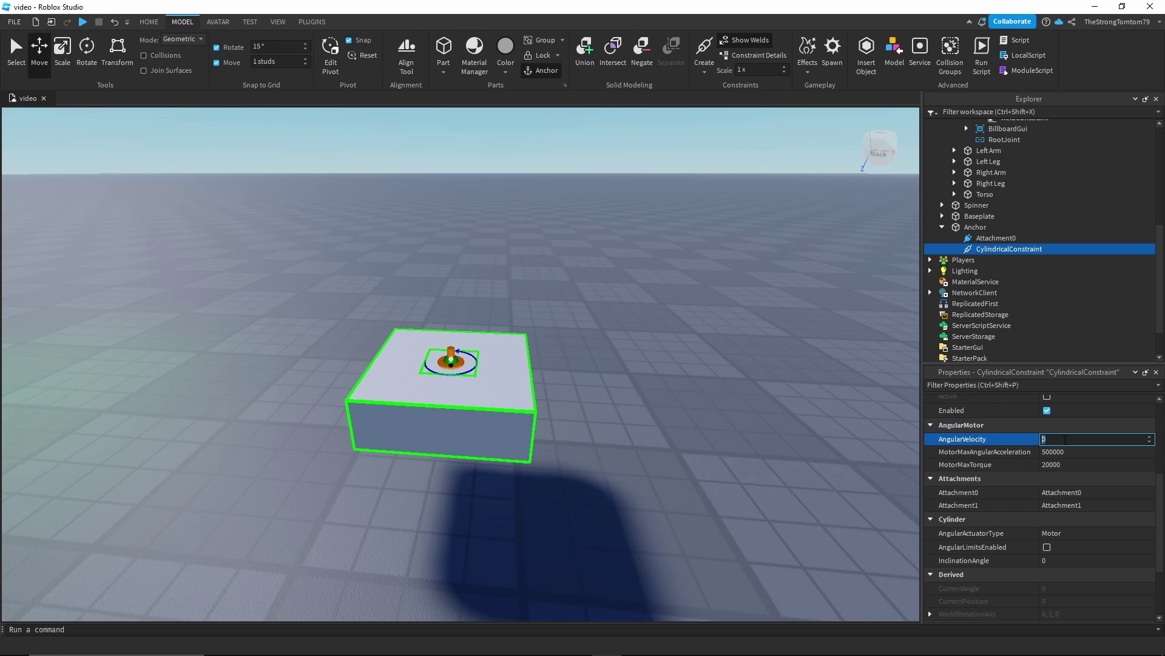
{"action": "key", "text": "Return"}
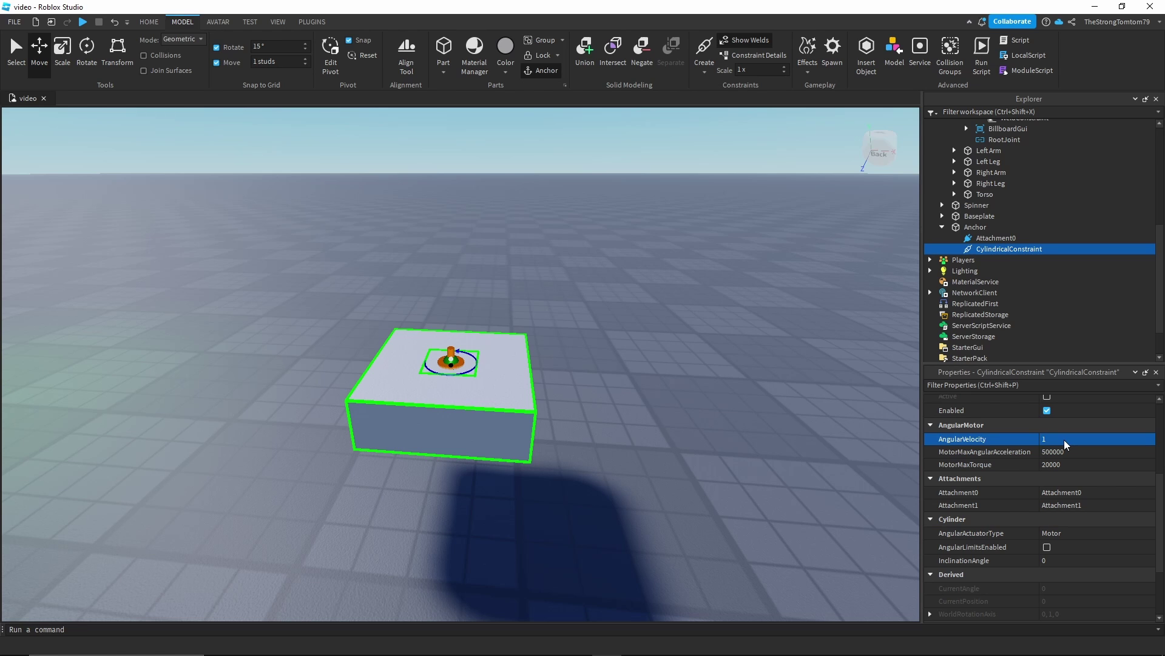
Step: Turn on LimitsEnabled for the CylindricalConstraint's slider and set UpperLimit to 0.05
{"action": "scroll", "coordinate": [1062, 452], "scroll_direction": "down", "scroll_amount": 3}
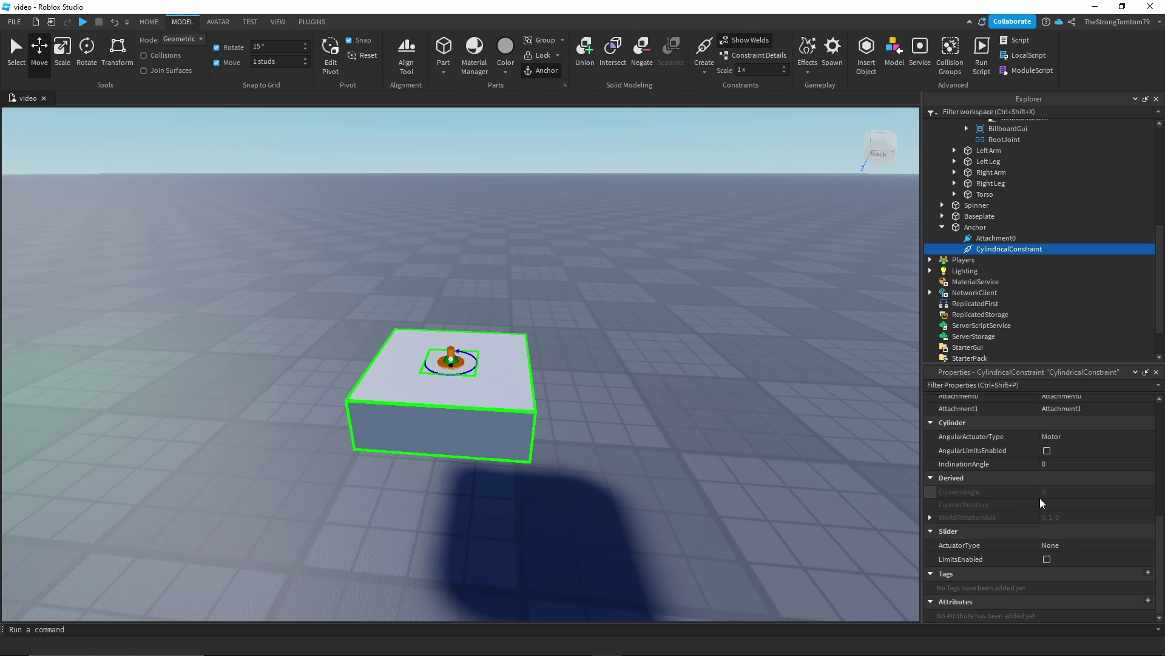
{"action": "left_click", "coordinate": [1047, 559]}
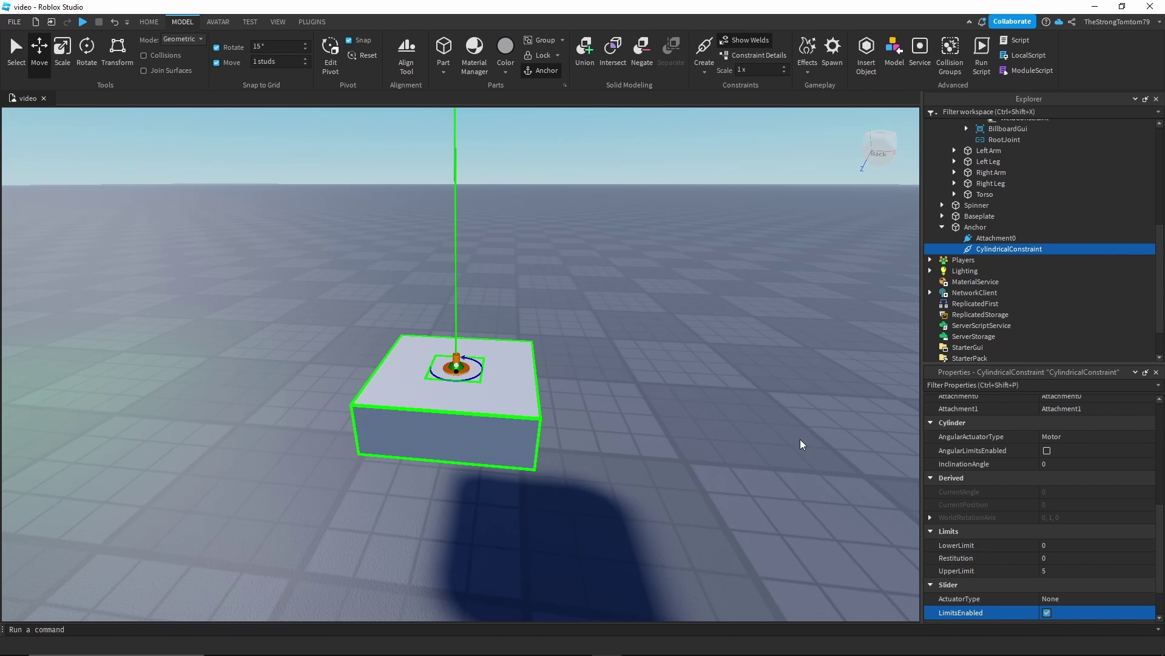
{"action": "scroll", "coordinate": [1069, 554], "scroll_direction": "down", "scroll_amount": 1}
{"action": "left_click", "coordinate": [1072, 530]}
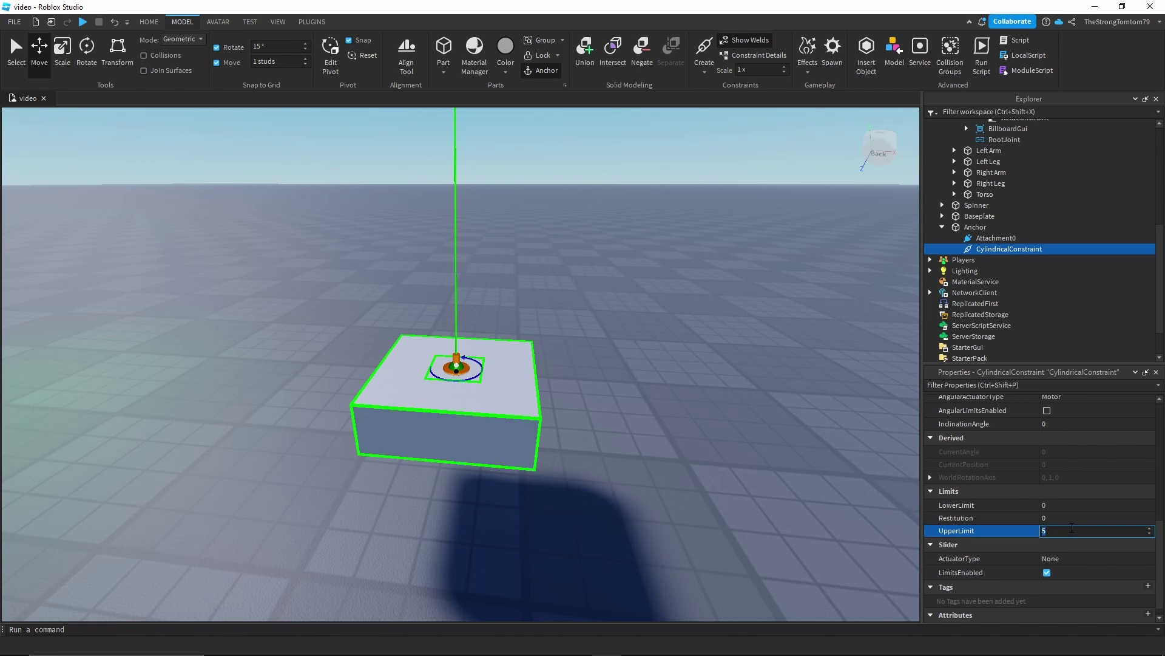
{"action": "type", "text": "0.05"}
{"action": "key", "text": "Return"}
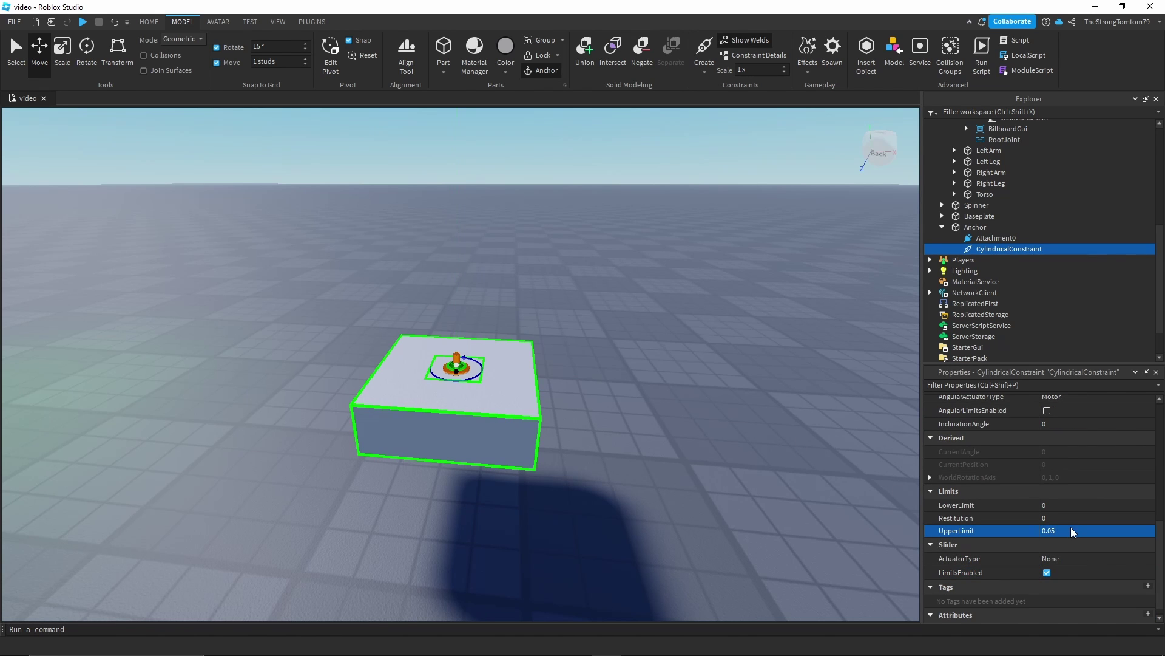
{"action": "scroll", "coordinate": [722, 391], "scroll_direction": "up", "scroll_amount": 4}
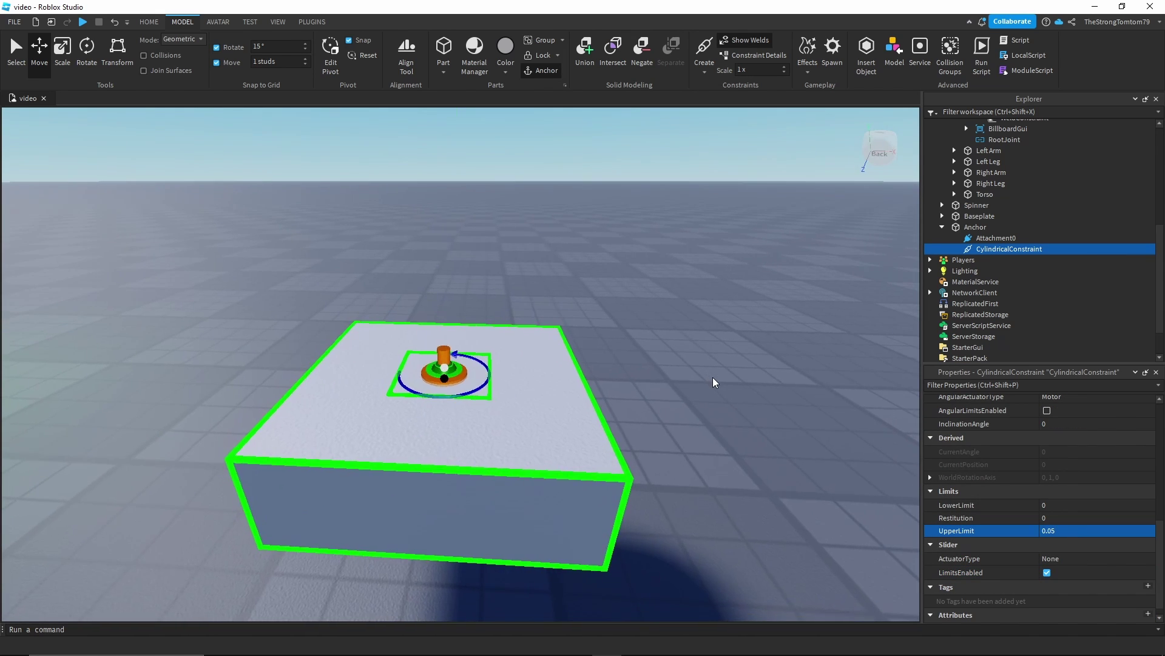
{"action": "scroll", "coordinate": [713, 382], "scroll_direction": "down", "scroll_amount": 2}
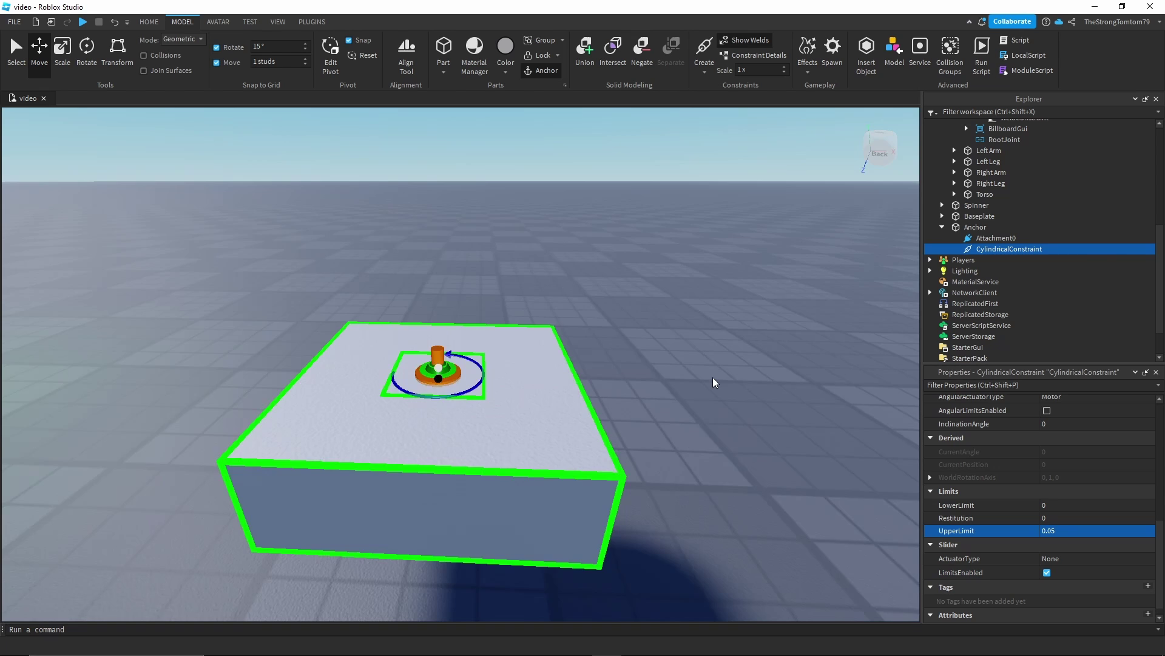
{"action": "scroll", "coordinate": [719, 391], "scroll_direction": "down", "scroll_amount": 3}
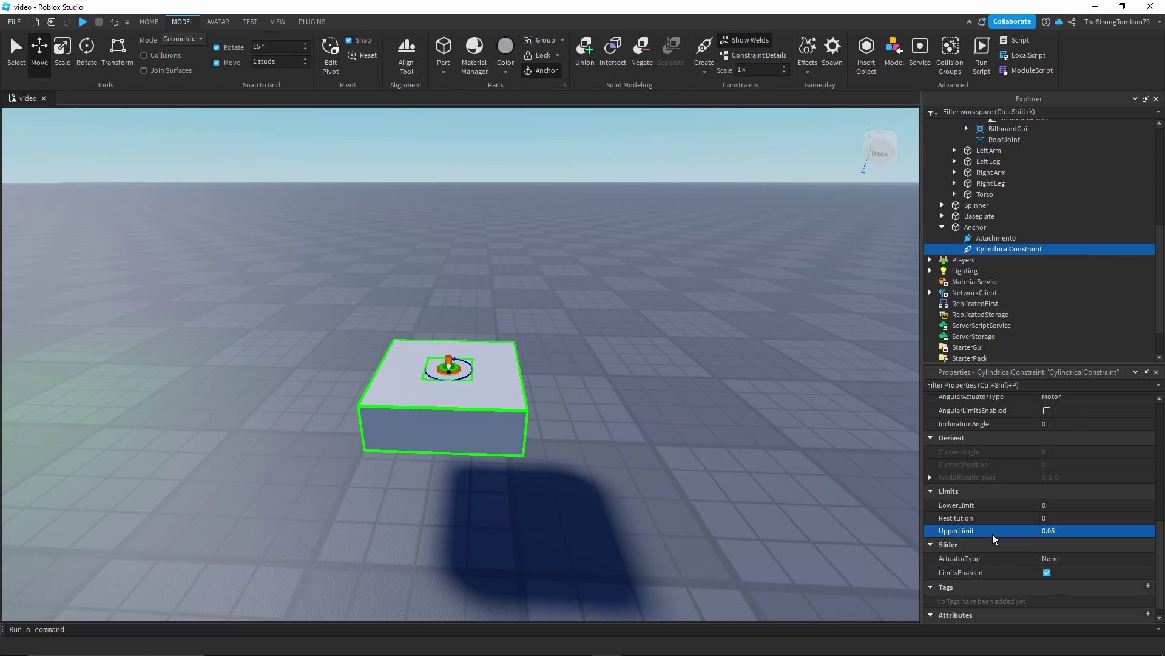
Step: Set the CylindricalConstraint's MotorMaxTorque to an extremely large number made of a long run of 2s
{"action": "scroll", "coordinate": [971, 556], "scroll_direction": "up", "scroll_amount": 3}
{"action": "scroll", "coordinate": [993, 539], "scroll_direction": "up", "scroll_amount": 4}
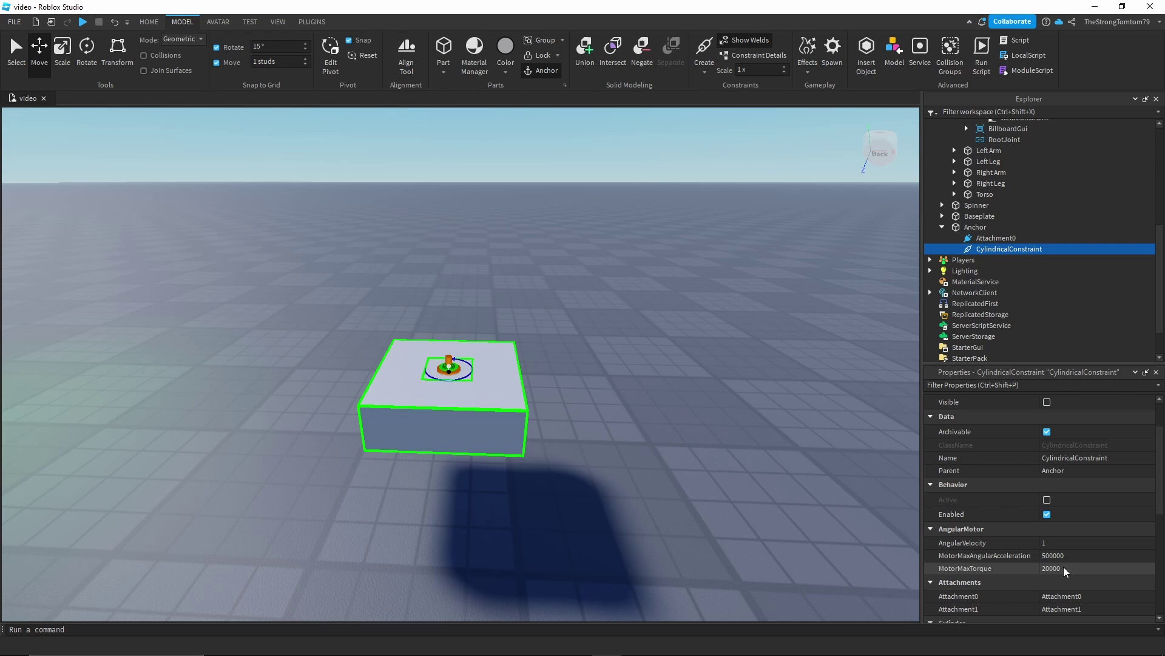
{"action": "left_click", "coordinate": [1064, 569]}
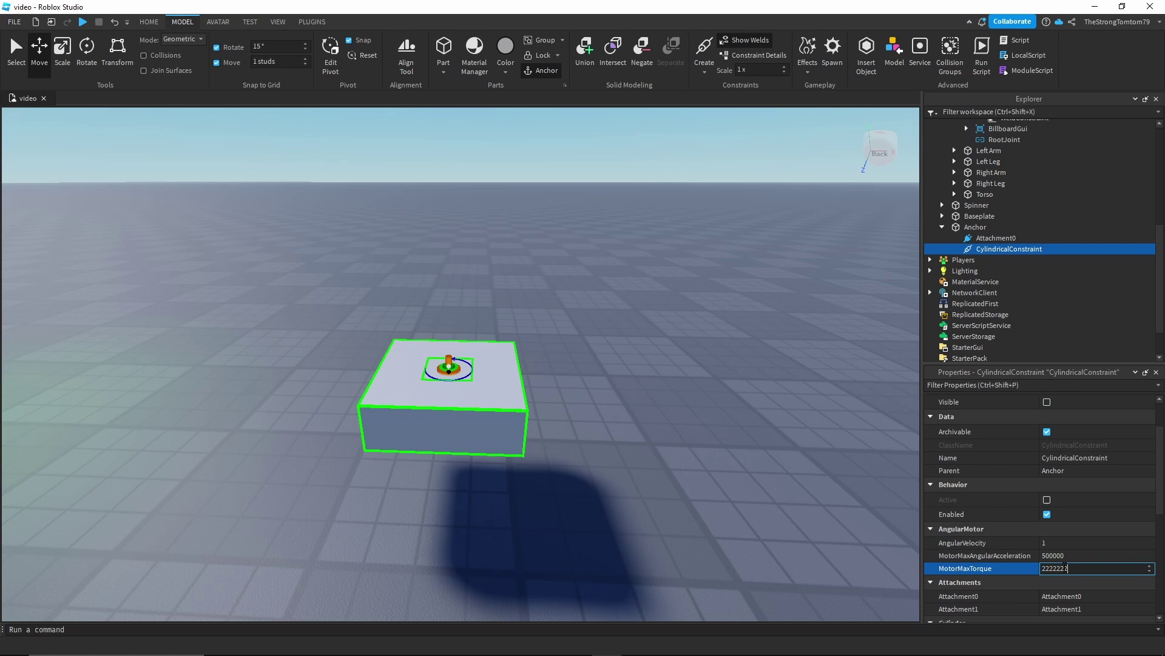
{"action": "key", "text": "Return"}
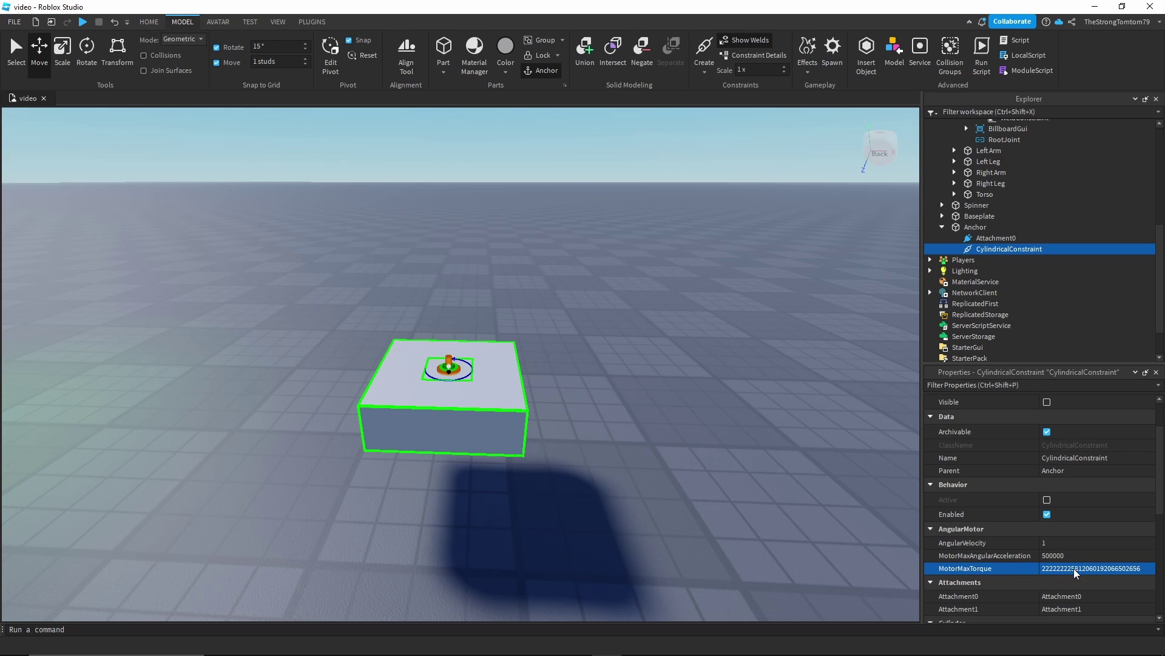
Step: Set the CylindricalConstraint's MotorMaxTorque to inf
{"action": "left_click", "coordinate": [1076, 570]}
{"action": "type", "text": "inf"}
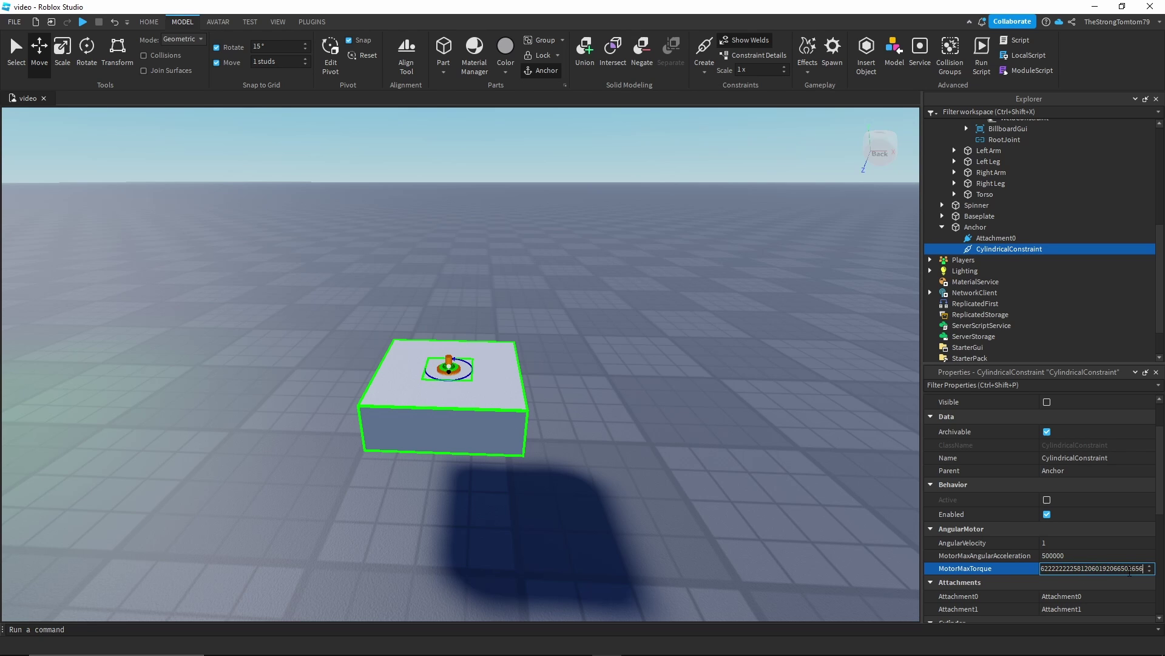
{"action": "key", "text": "Return"}
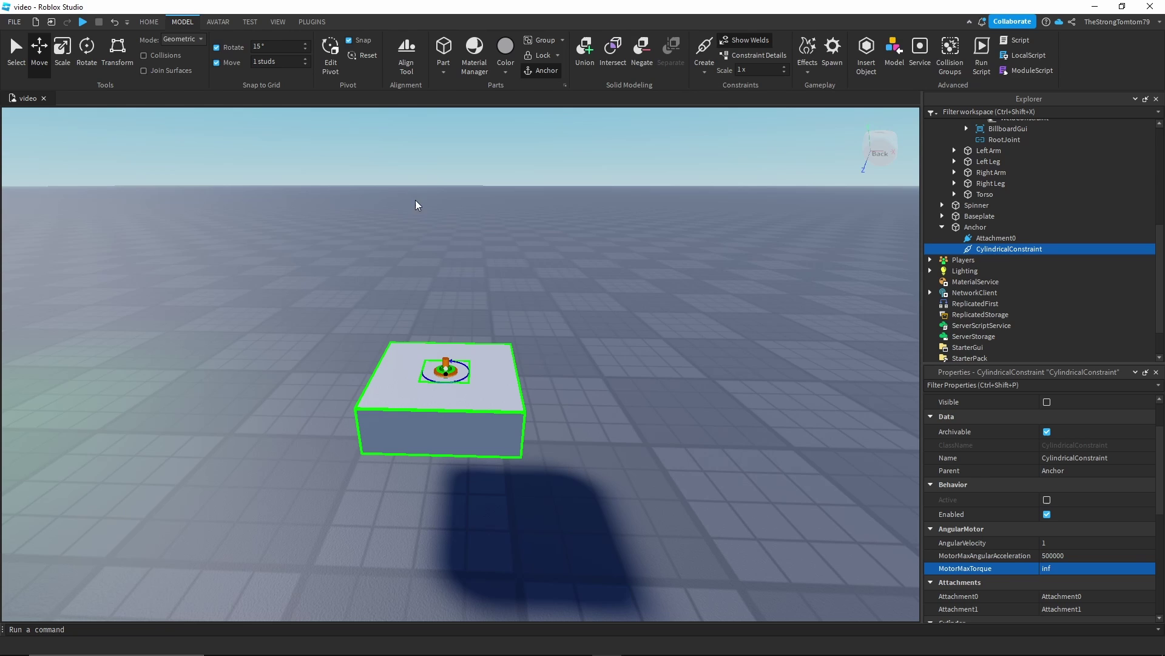
Step: Turn off Anchored for the Spinner part
{"action": "left_click", "coordinate": [148, 22]}
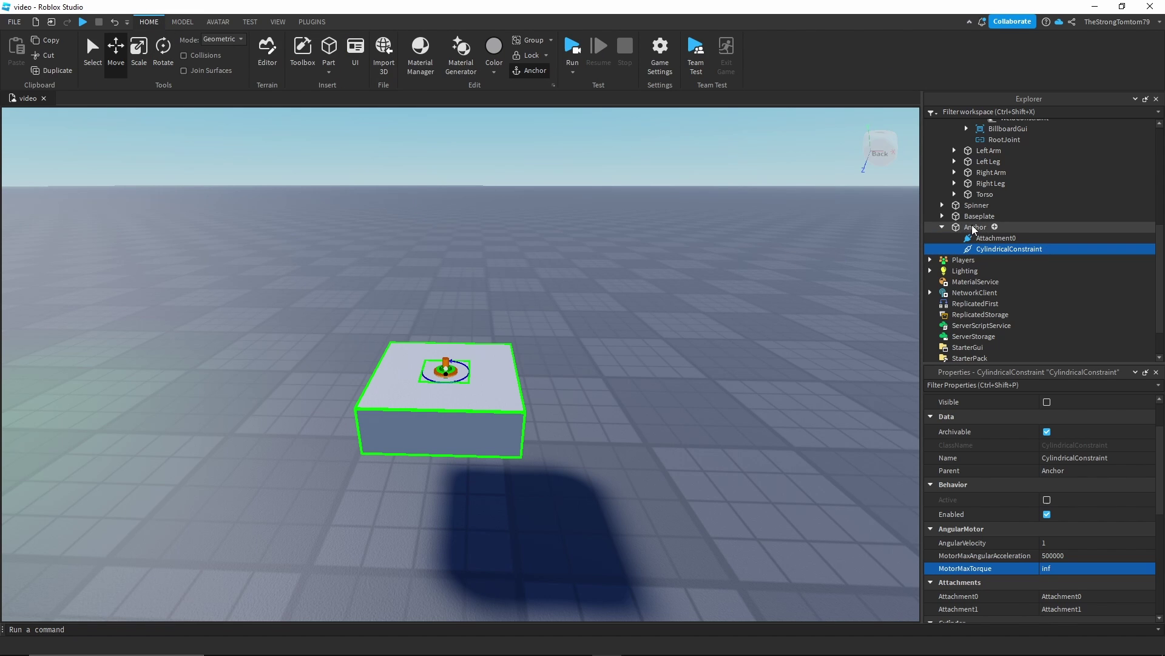
{"action": "left_click", "coordinate": [971, 207]}
{"action": "scroll", "coordinate": [1080, 467], "scroll_direction": "up", "scroll_amount": 4}
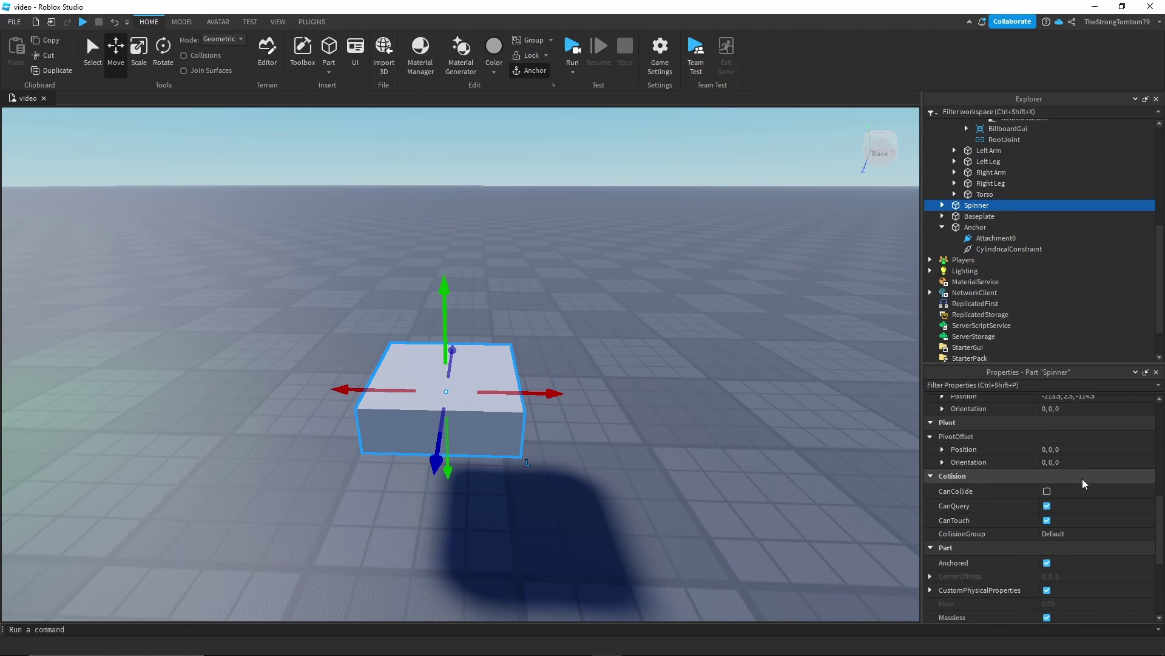
{"action": "left_click", "coordinate": [1046, 562]}
{"action": "scroll", "coordinate": [1041, 540], "scroll_direction": "down", "scroll_amount": 1}
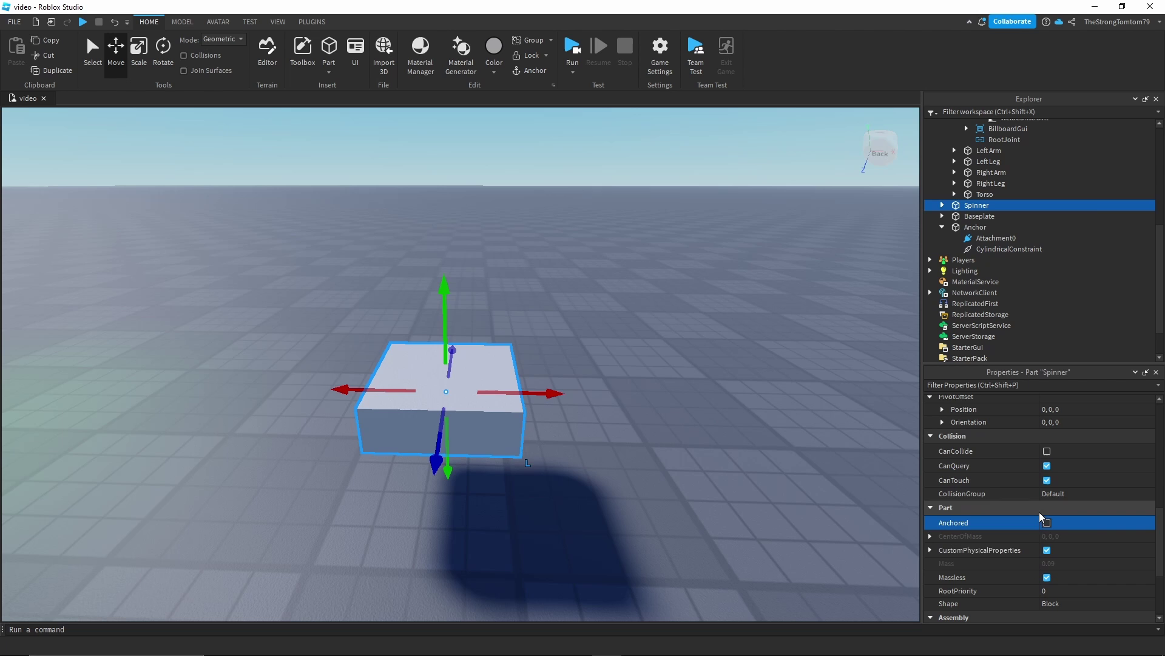
Step: Run the simulation to watch the Spinner part's rotation, and stop it again
{"action": "left_click", "coordinate": [681, 363]}
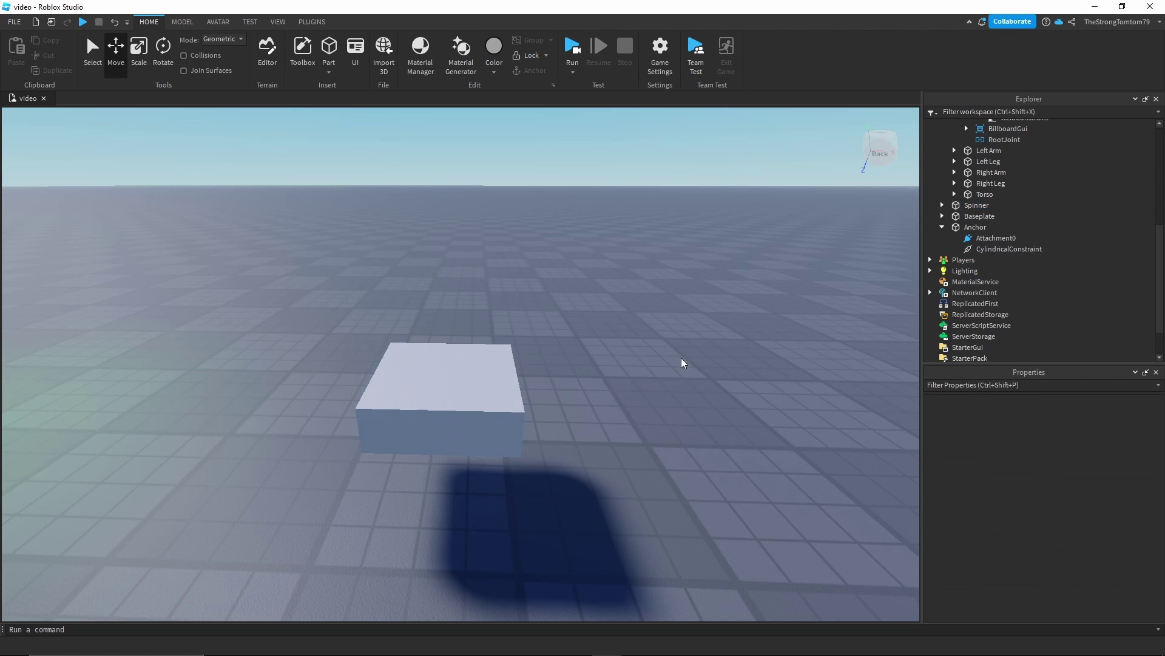
{"action": "left_click", "coordinate": [573, 49]}
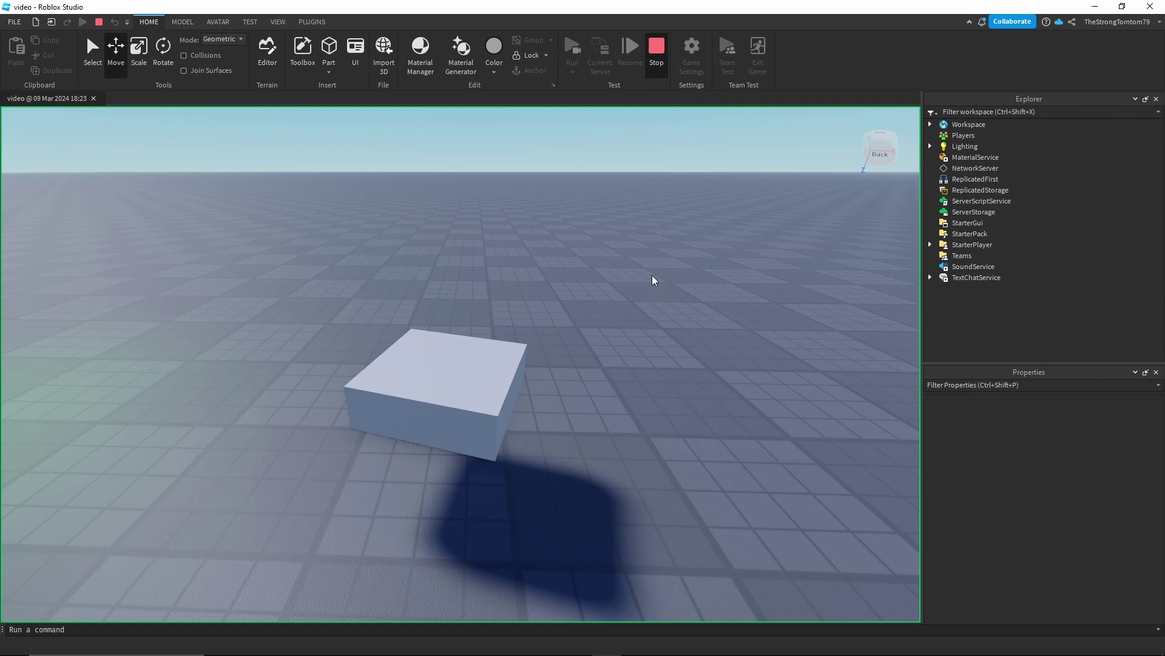
{"action": "key", "text": "shift+F5"}
Step: Duplicate the Spinner part and delete Attachment1 from the copy
{"action": "left_click", "coordinate": [484, 375]}
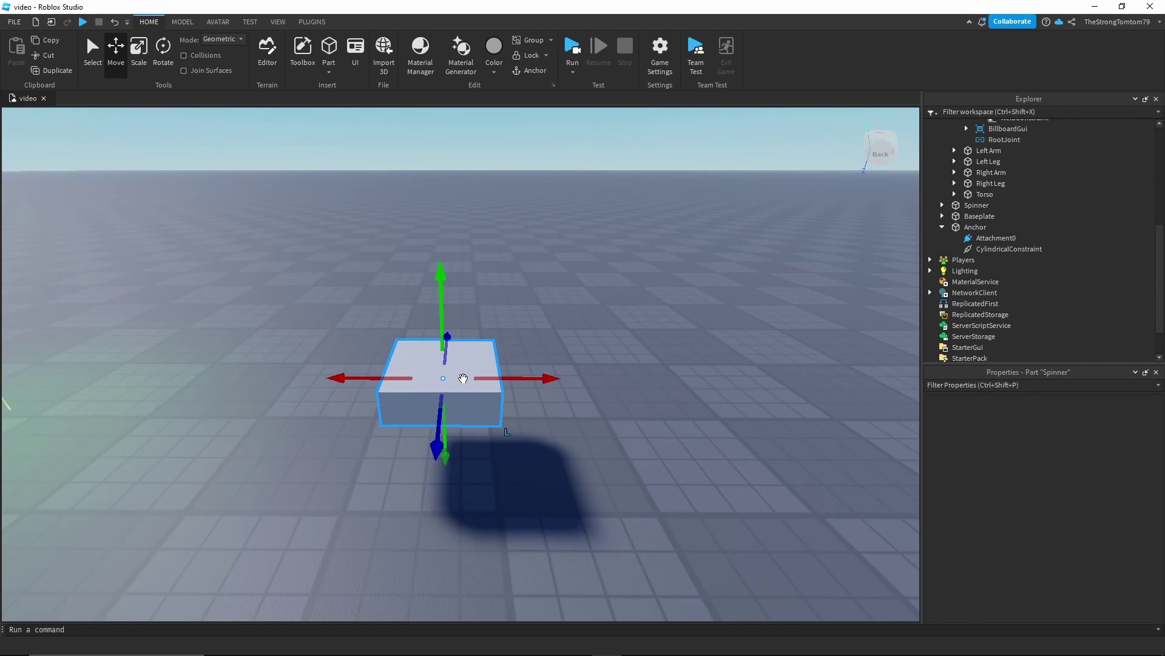
{"action": "right_click_drag", "start_coordinate": [551, 367], "coordinate": [552, 364]}
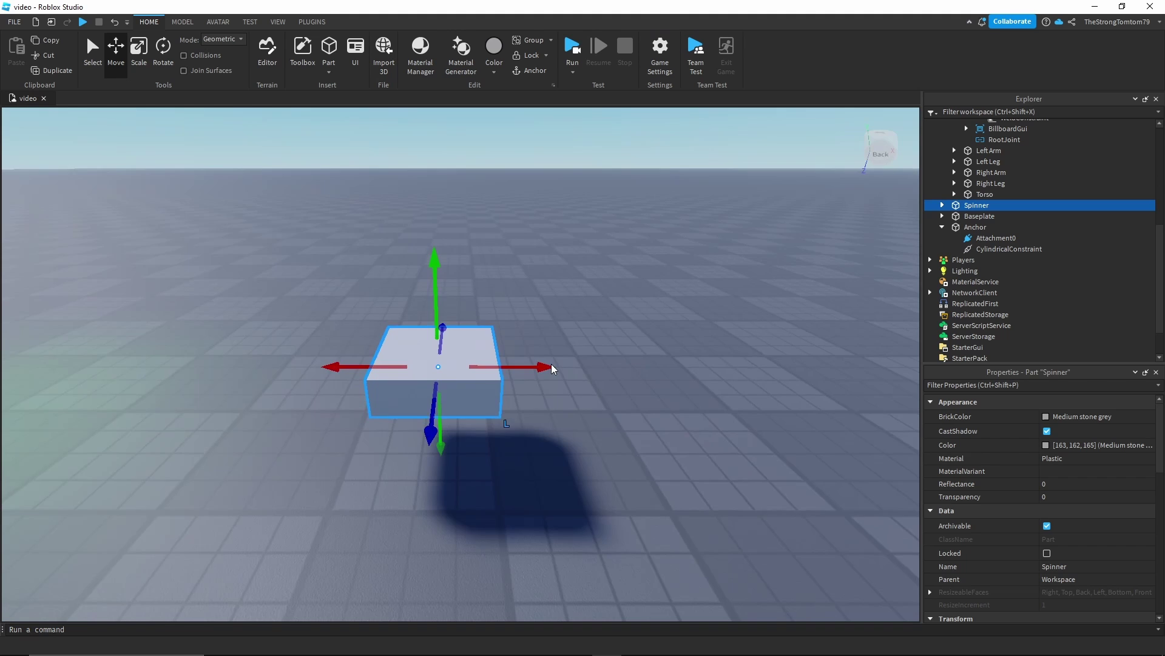
{"action": "scroll", "coordinate": [552, 367], "scroll_direction": "down", "scroll_amount": 2}
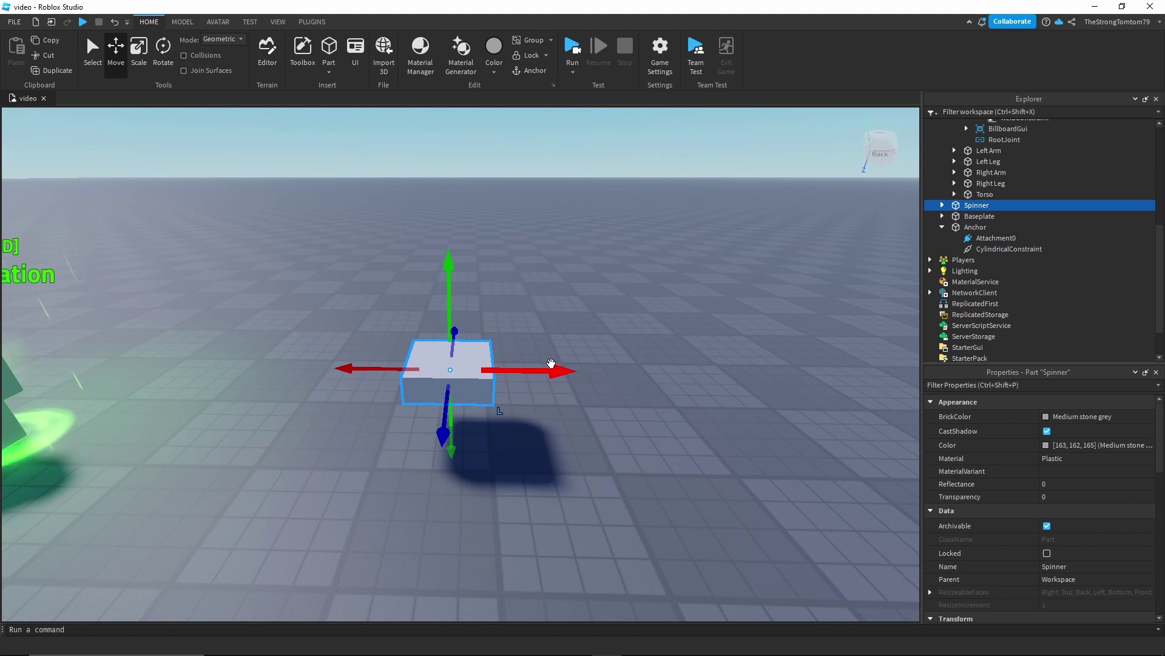
{"action": "scroll", "coordinate": [624, 369], "scroll_direction": "up", "scroll_amount": 3}
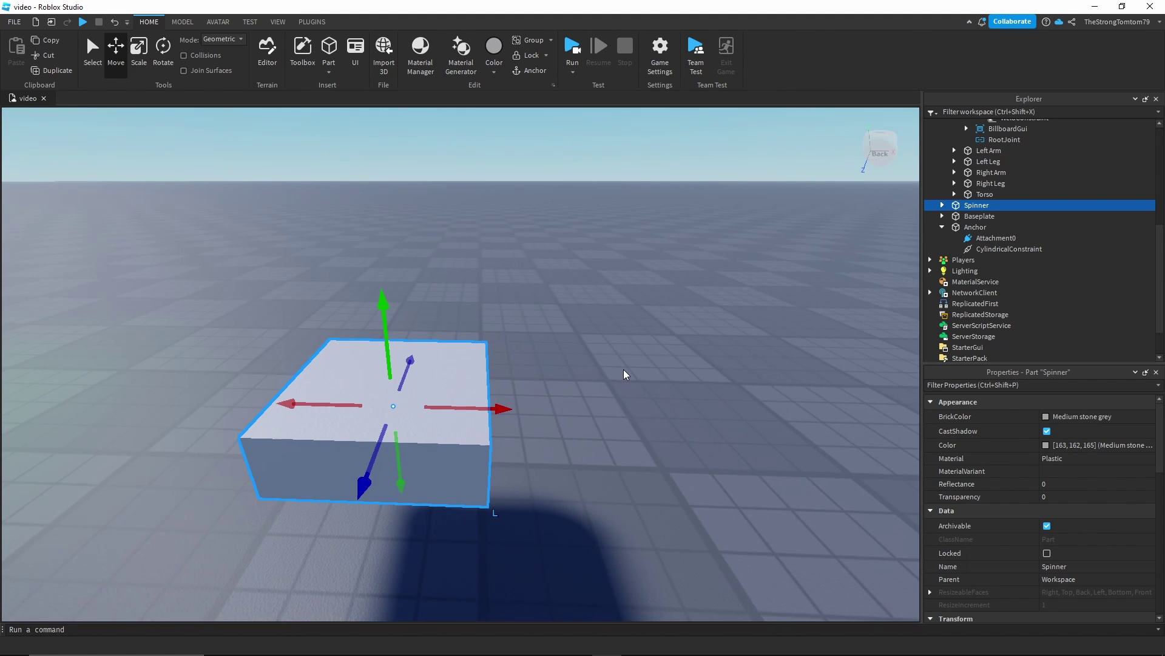
{"action": "scroll", "coordinate": [624, 369], "scroll_direction": "down", "scroll_amount": 3}
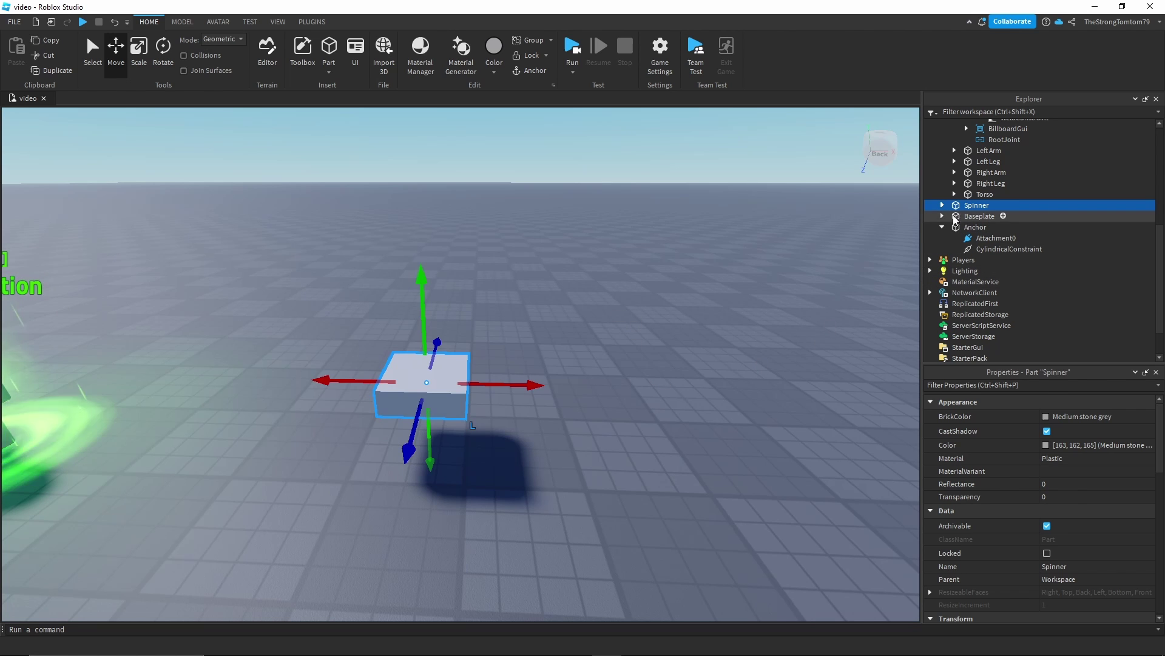
{"action": "key", "text": "ctrl+d"}
{"action": "left_click", "coordinate": [942, 261]}
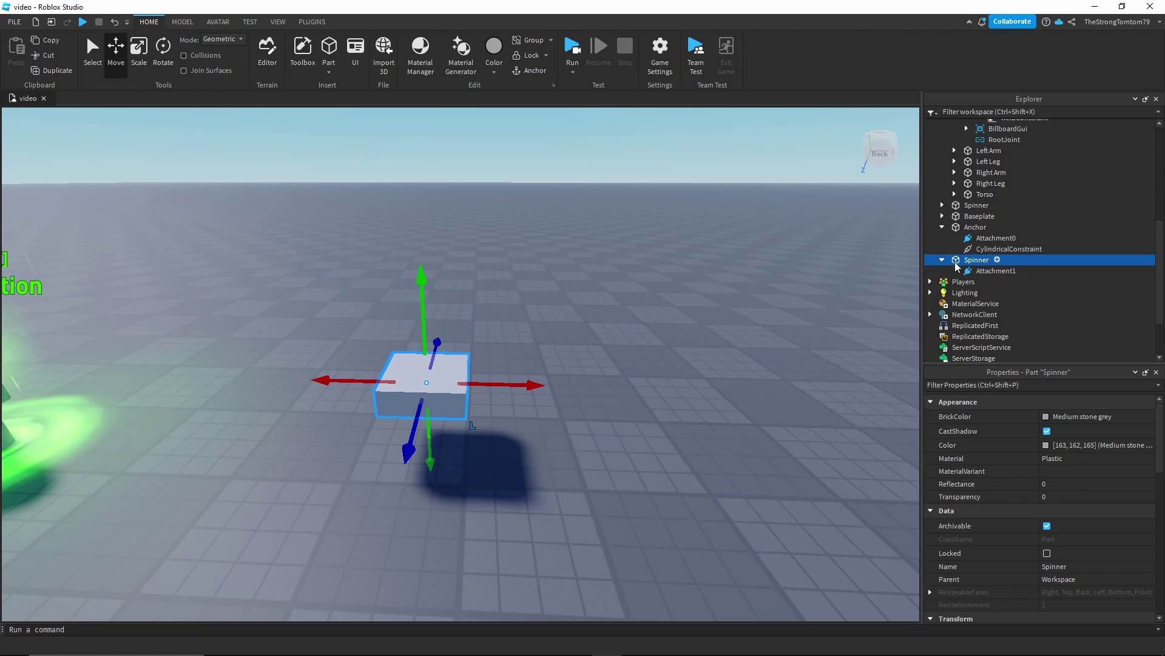
{"action": "left_click", "coordinate": [986, 274]}
{"action": "key", "text": "Delete"}
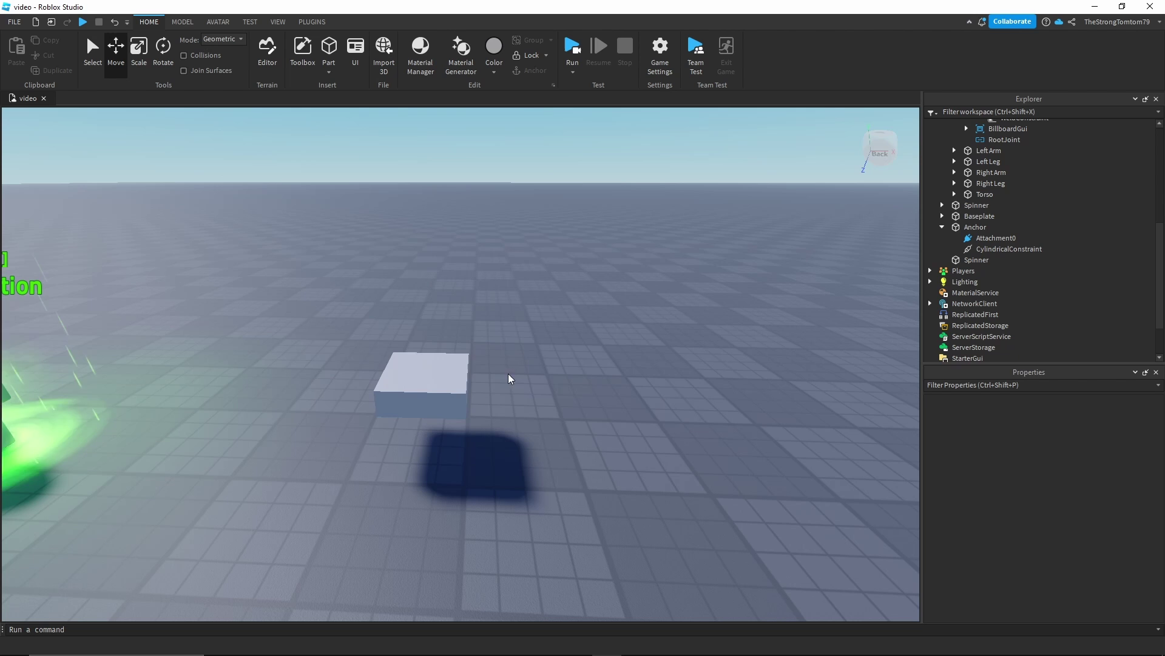
Step: Move the Spinner copy along the X axis clear of the original and scale it down to a small cube
{"action": "left_click", "coordinate": [447, 380]}
{"action": "left_click", "coordinate": [968, 260]}
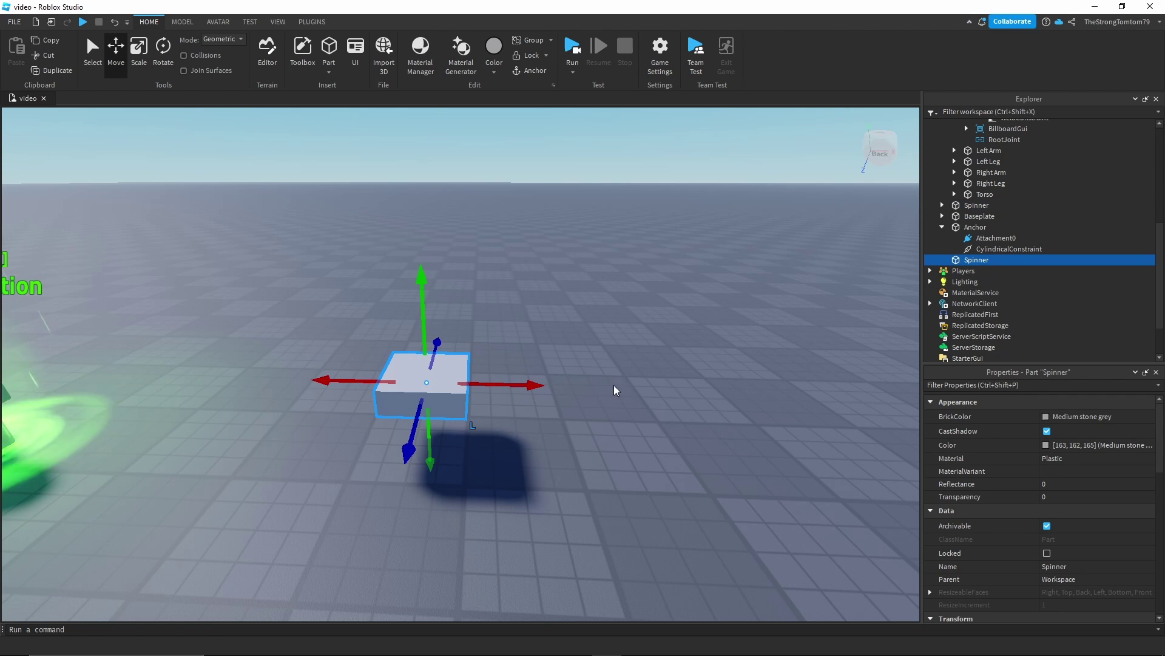
{"action": "left_click_drag", "start_coordinate": [509, 388], "coordinate": [663, 388]}
{"action": "key", "text": "ctrl+3"}
{"action": "left_click_drag", "start_coordinate": [496, 385], "coordinate": [523, 384]}
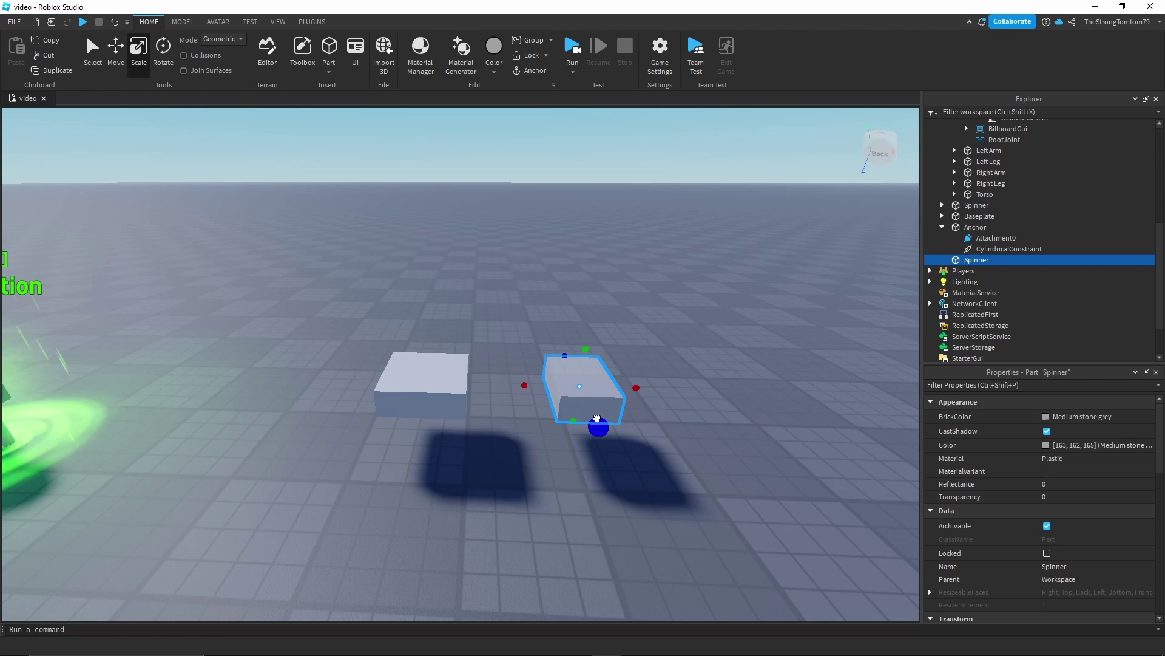
{"action": "left_click_drag", "start_coordinate": [596, 418], "coordinate": [573, 408]}
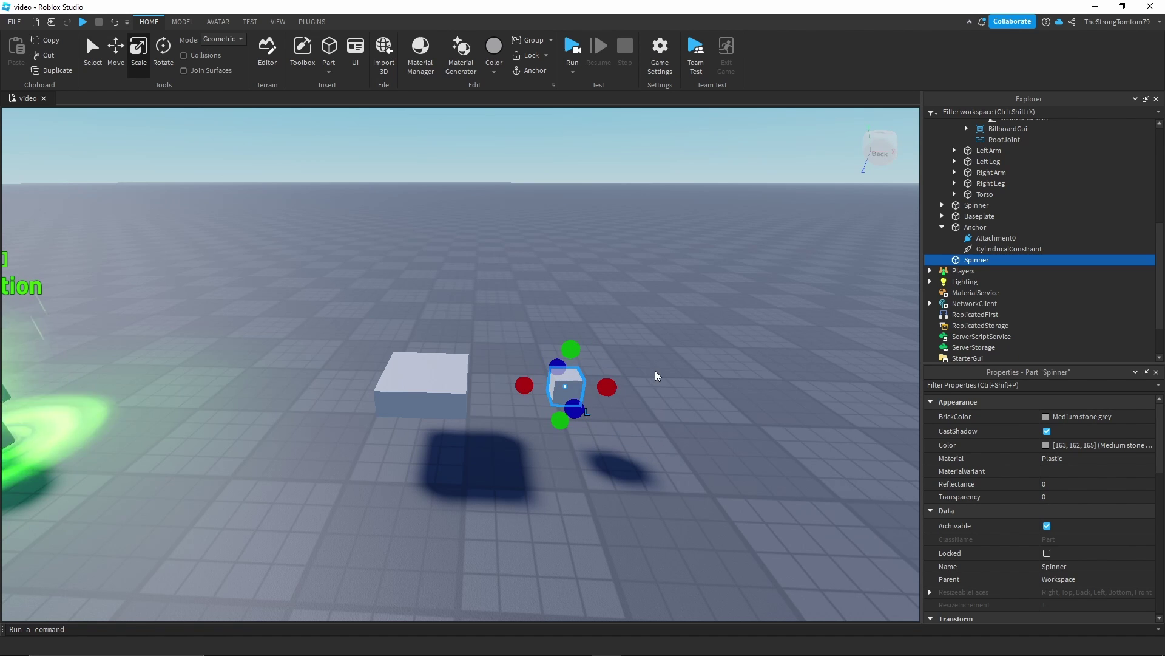
Step: Set the small cube's BrickColor to Black and rename it SpinningBlock
{"action": "left_click", "coordinate": [1080, 416]}
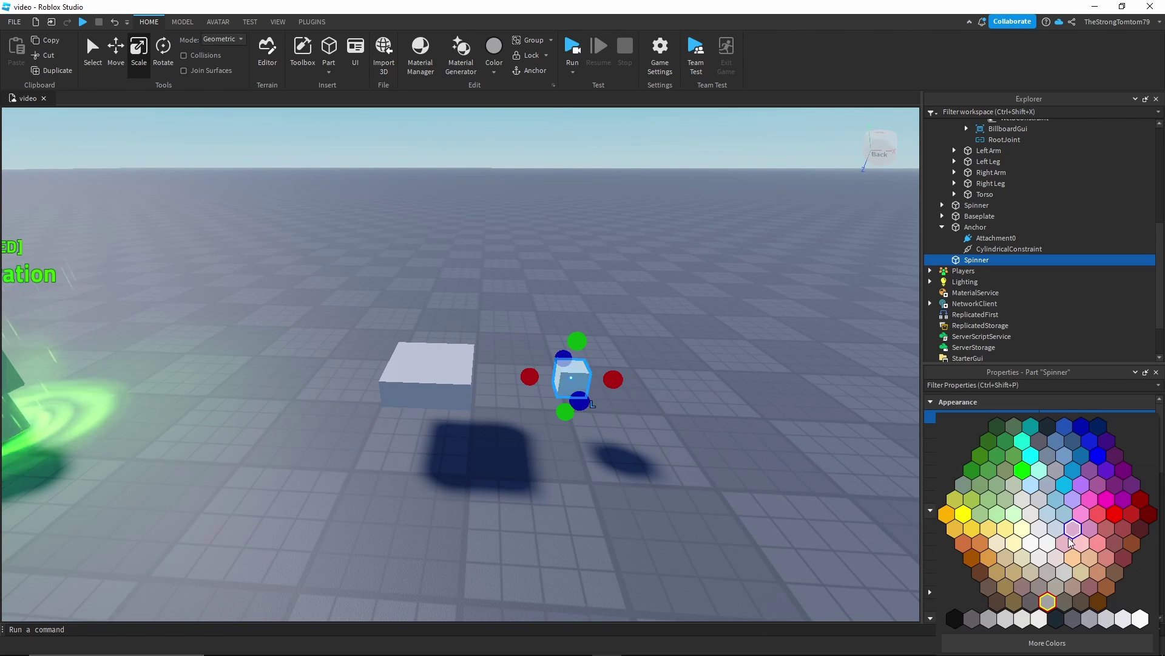
{"action": "left_click", "coordinate": [1056, 618]}
{"action": "left_click", "coordinate": [705, 396]}
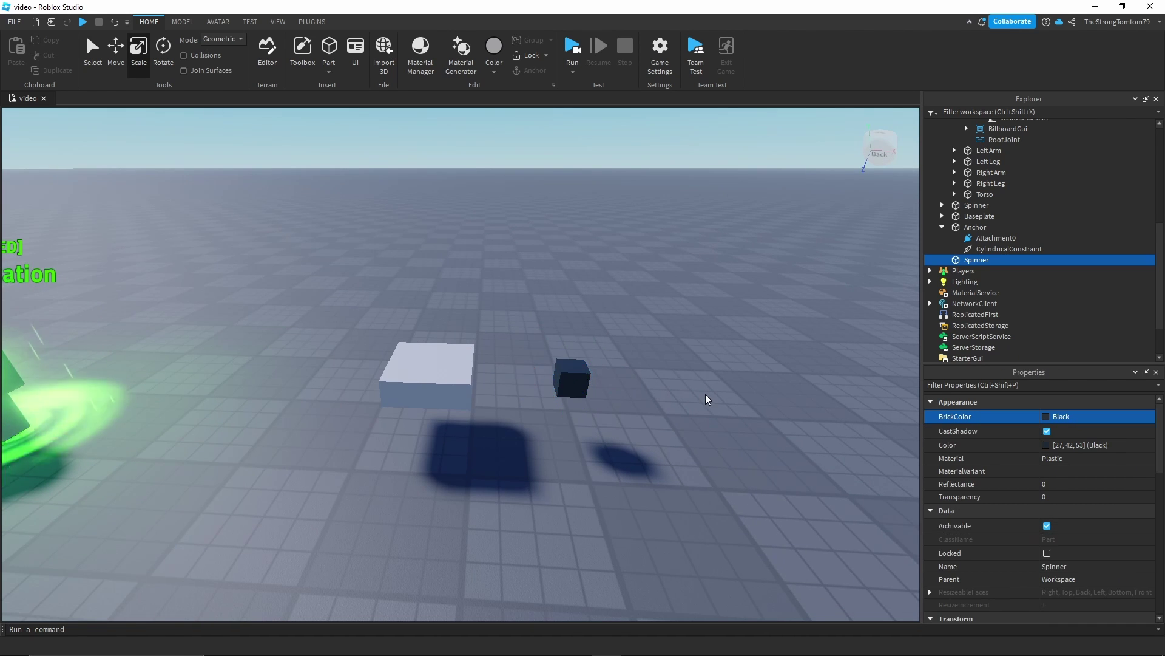
{"action": "left_click", "coordinate": [571, 379]}
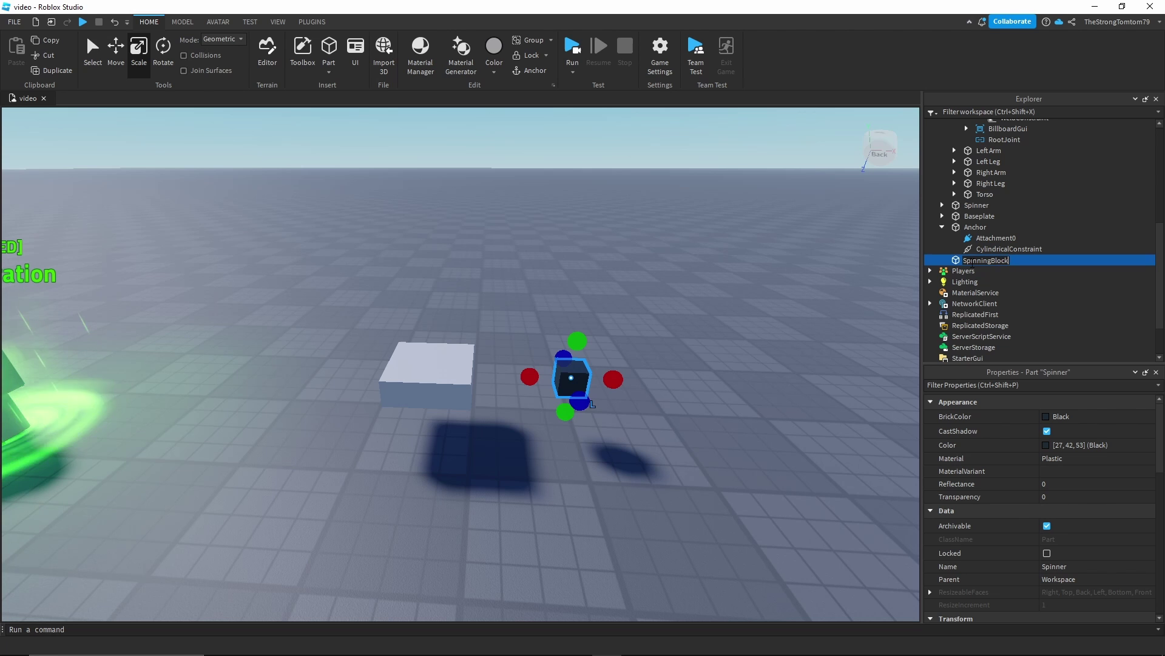
{"action": "key", "text": "Return"}
{"action": "scroll", "coordinate": [657, 385], "scroll_direction": "up", "scroll_amount": 3}
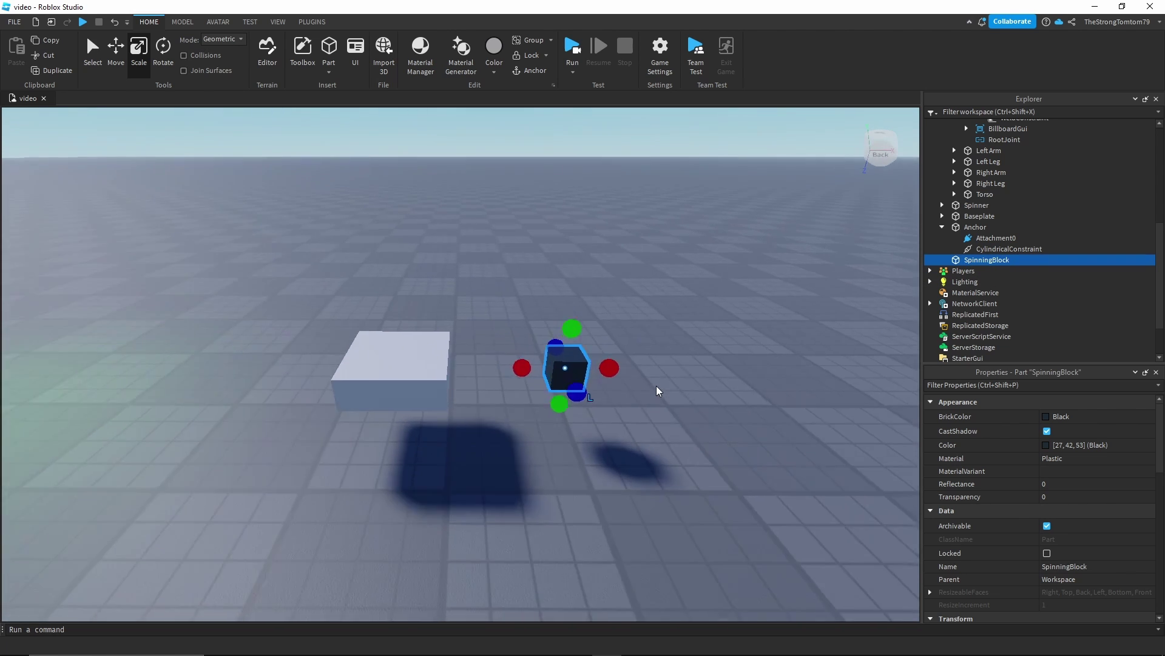
{"action": "scroll", "coordinate": [657, 386], "scroll_direction": "up", "scroll_amount": 2}
{"action": "scroll", "coordinate": [656, 386], "scroll_direction": "down", "scroll_amount": 2}
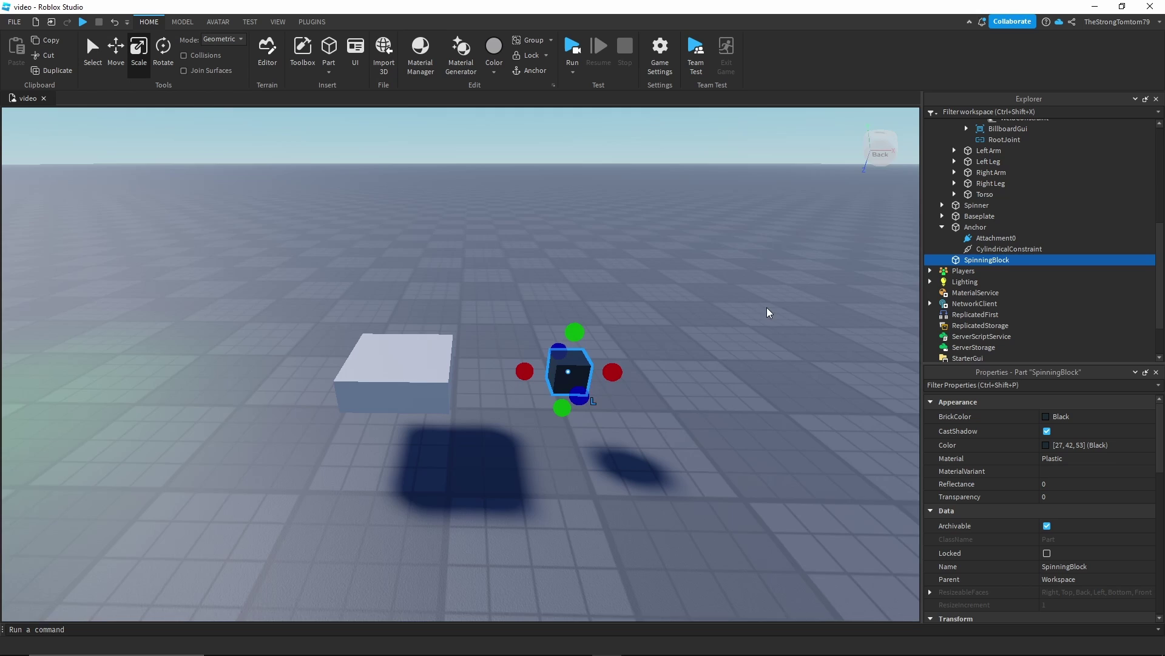
{"action": "scroll", "coordinate": [767, 312], "scroll_direction": "up", "scroll_amount": 2}
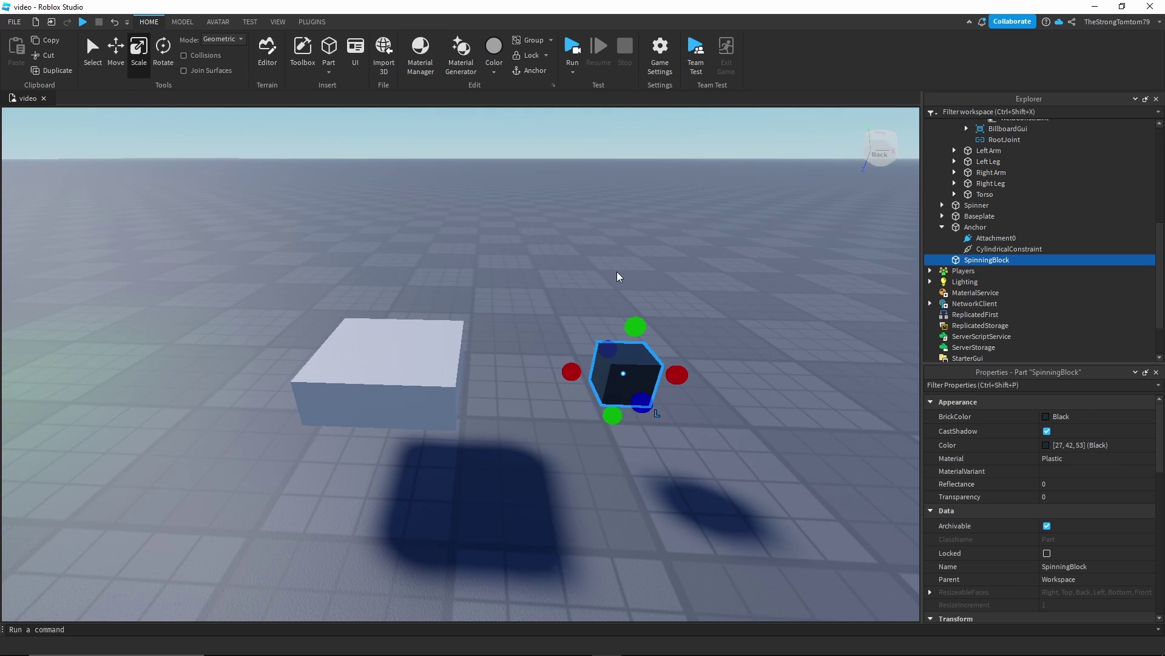
{"action": "left_click", "coordinate": [182, 22]}
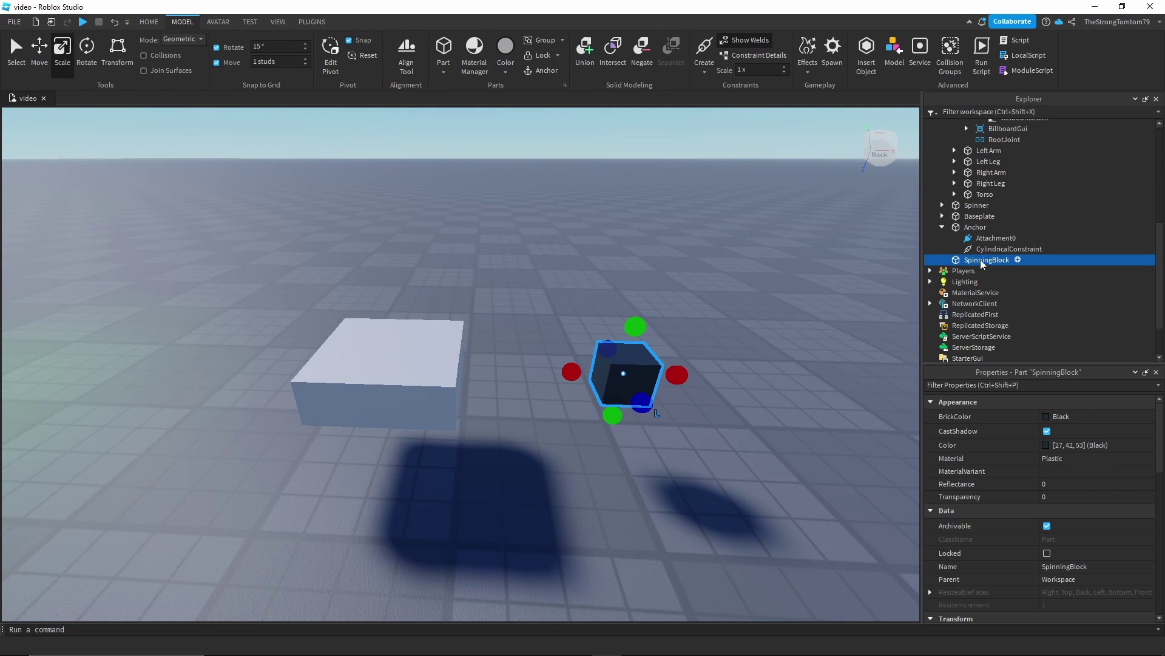
{"action": "left_click", "coordinate": [1018, 259]}
{"action": "type", "text": "weld"}
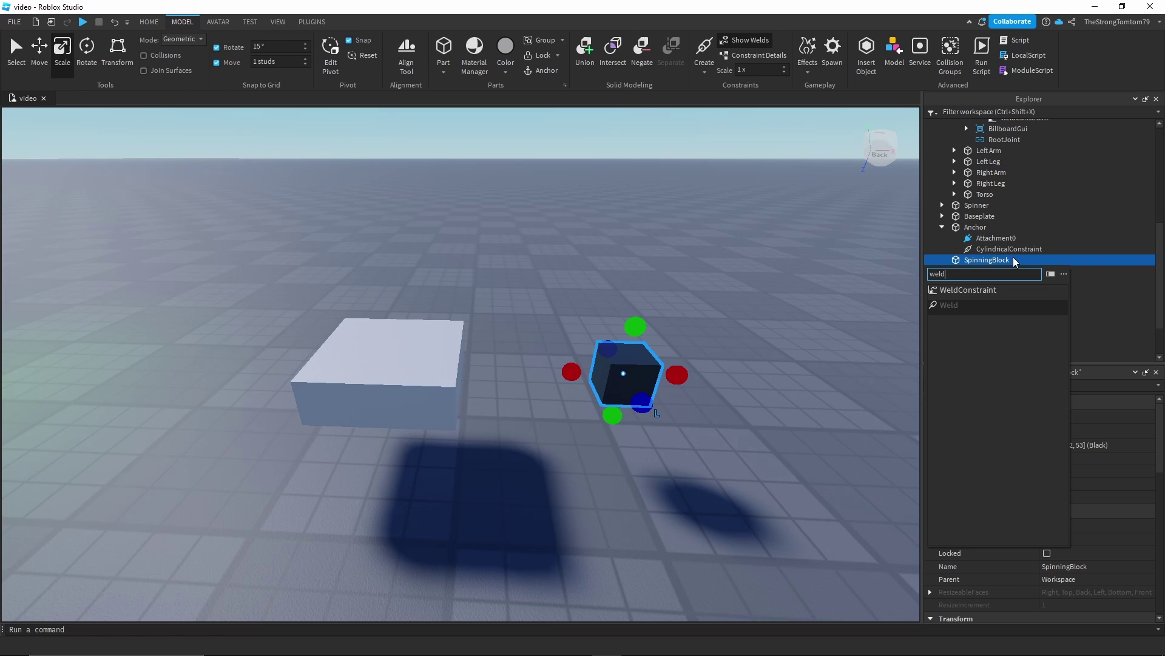
{"action": "left_click", "coordinate": [641, 363]}
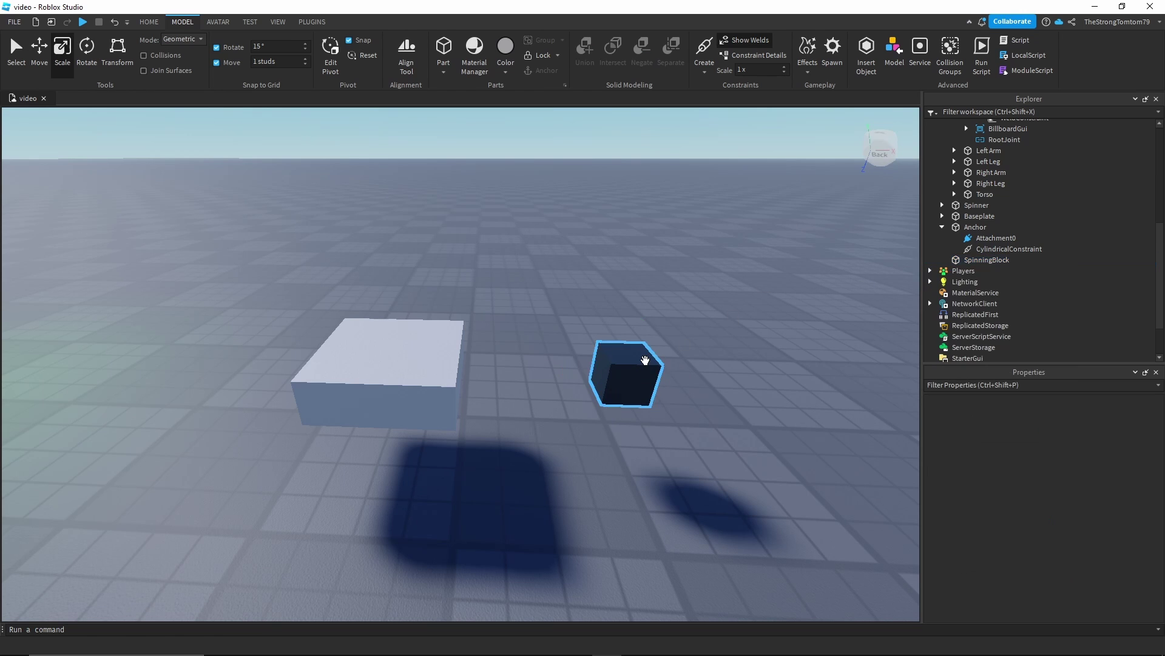
Step: Create a weld constraint from SpinningBlock to the Spinner part
{"action": "left_click", "coordinate": [705, 72]}
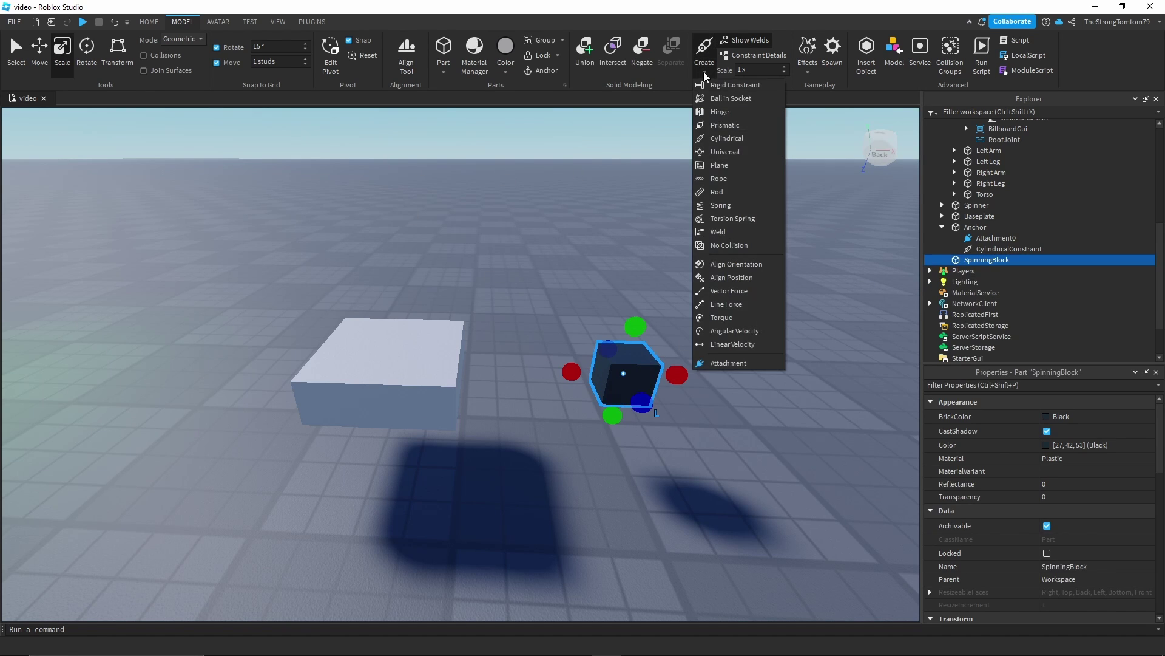
{"action": "left_click", "coordinate": [718, 233]}
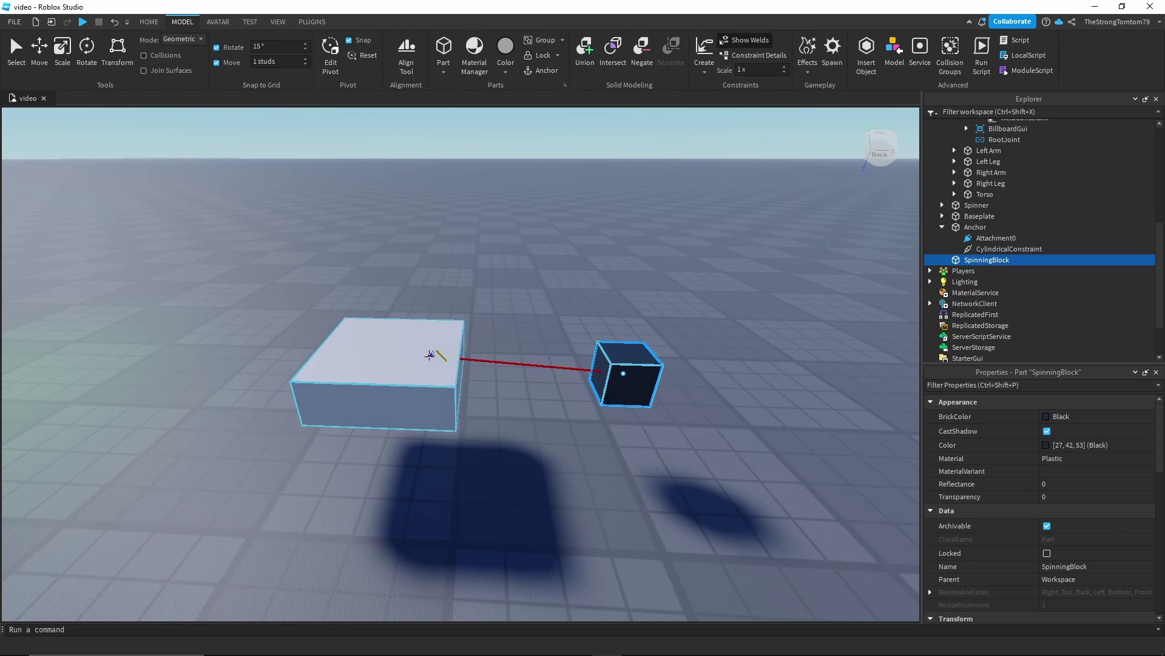
{"action": "left_click", "coordinate": [436, 355]}
{"action": "right_click_drag", "start_coordinate": [519, 290], "coordinate": [520, 321]}
{"action": "scroll", "coordinate": [519, 290], "scroll_direction": "down", "scroll_amount": 2}
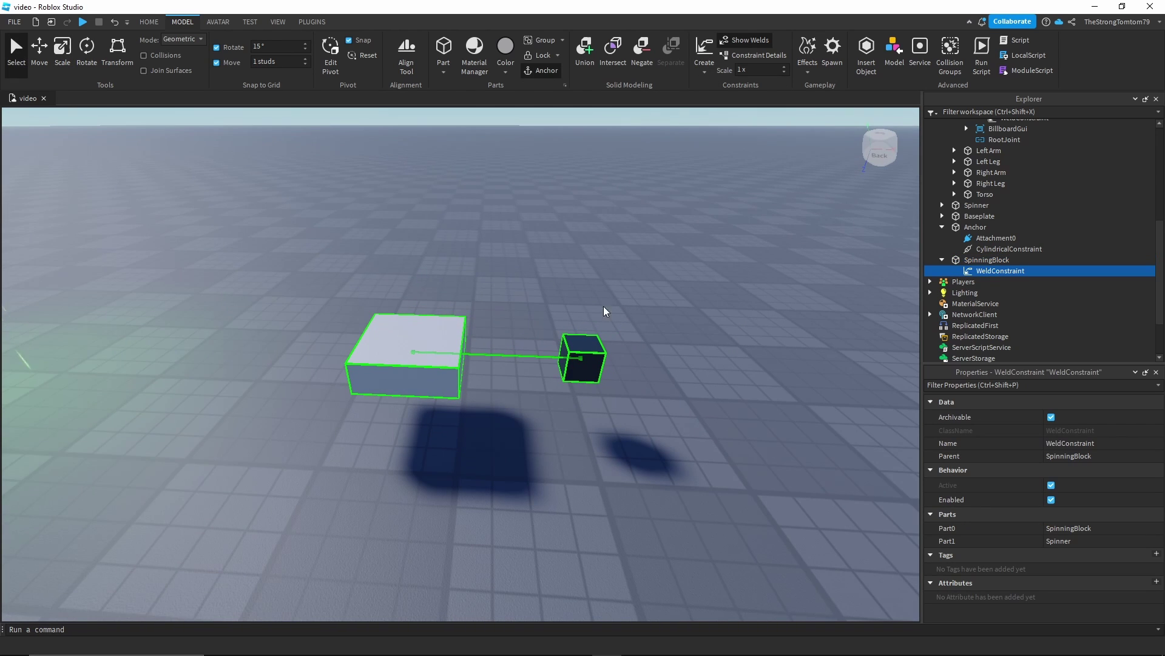
Step: Group the Spinner, Anchor and SpinningBlock parts as a model named Spinner and move it into the character's HumanoidRootPart
{"action": "left_click", "coordinate": [150, 21]}
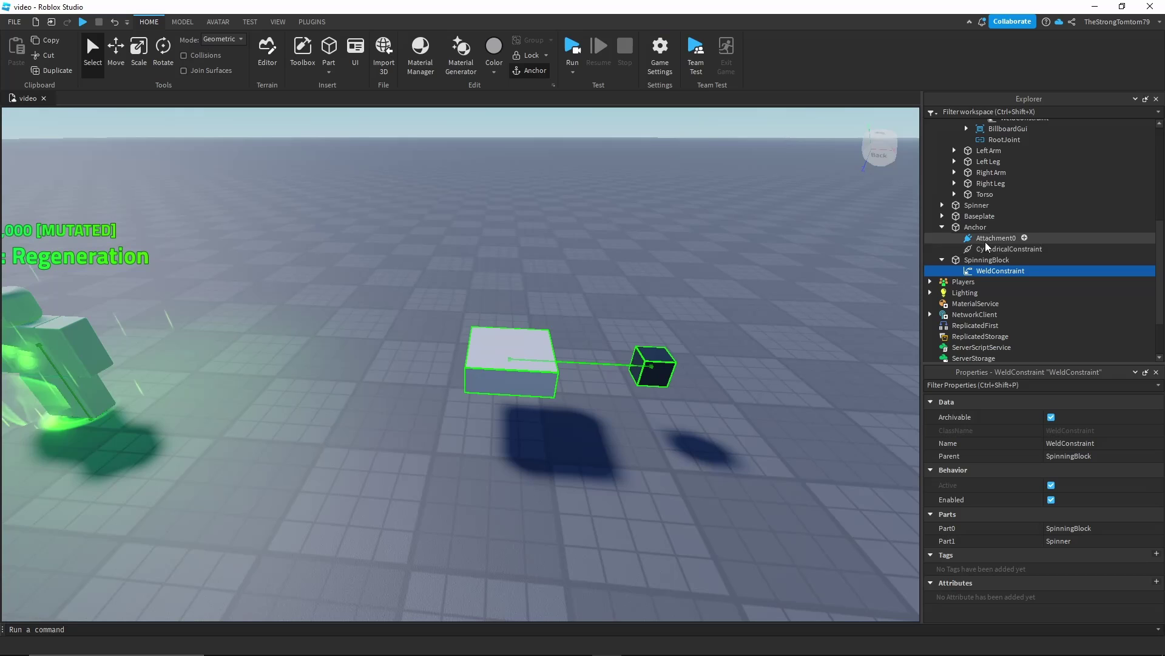
{"action": "left_click", "coordinate": [942, 260]}
{"action": "left_click", "coordinate": [942, 227]}
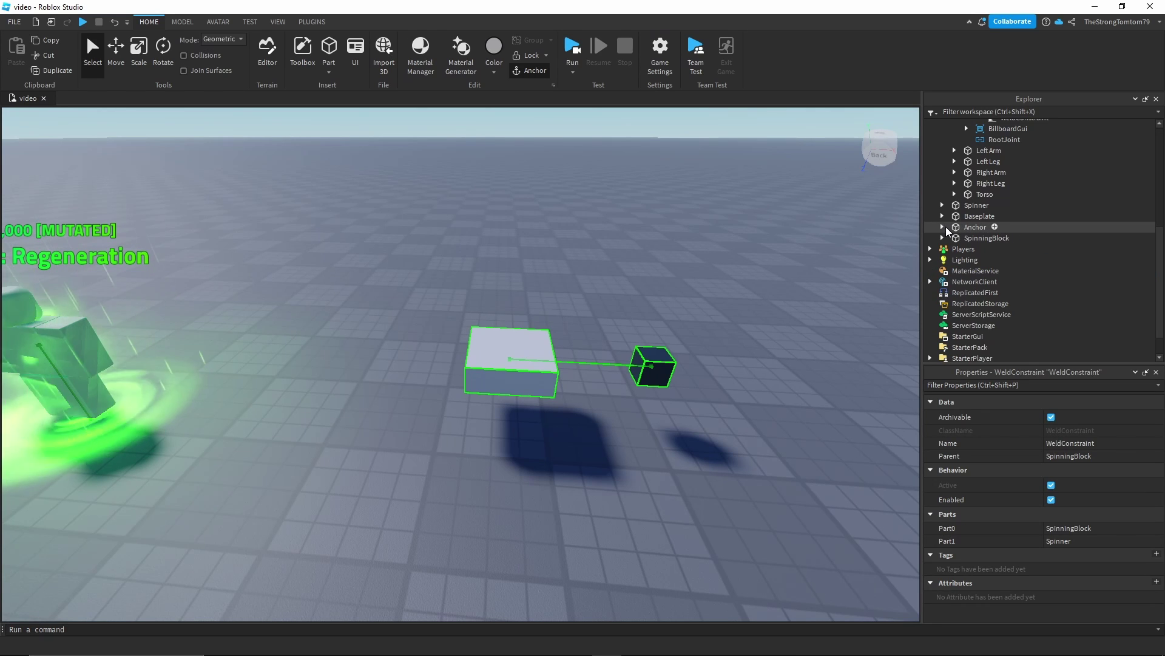
{"action": "left_click", "coordinate": [985, 238]}
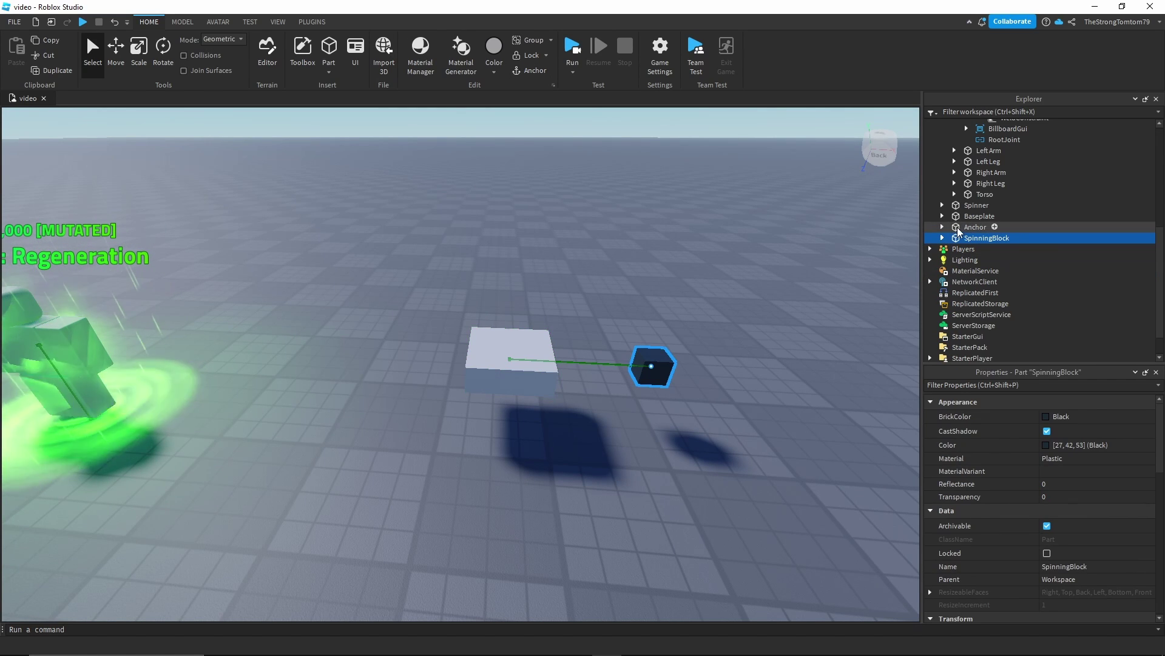
{"action": "left_click", "coordinate": [975, 227], "text": "ctrl"}
{"action": "right_click", "coordinate": [966, 230]}
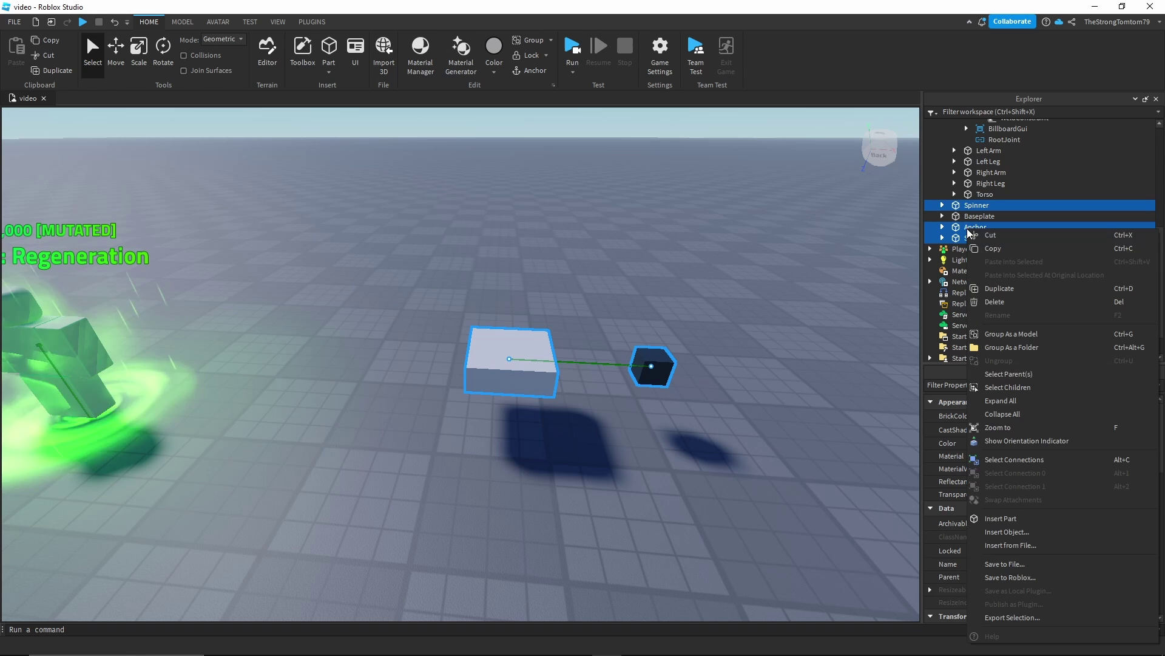
{"action": "left_click", "coordinate": [1012, 333]}
{"action": "scroll", "coordinate": [999, 291], "scroll_direction": "up", "scroll_amount": 7}
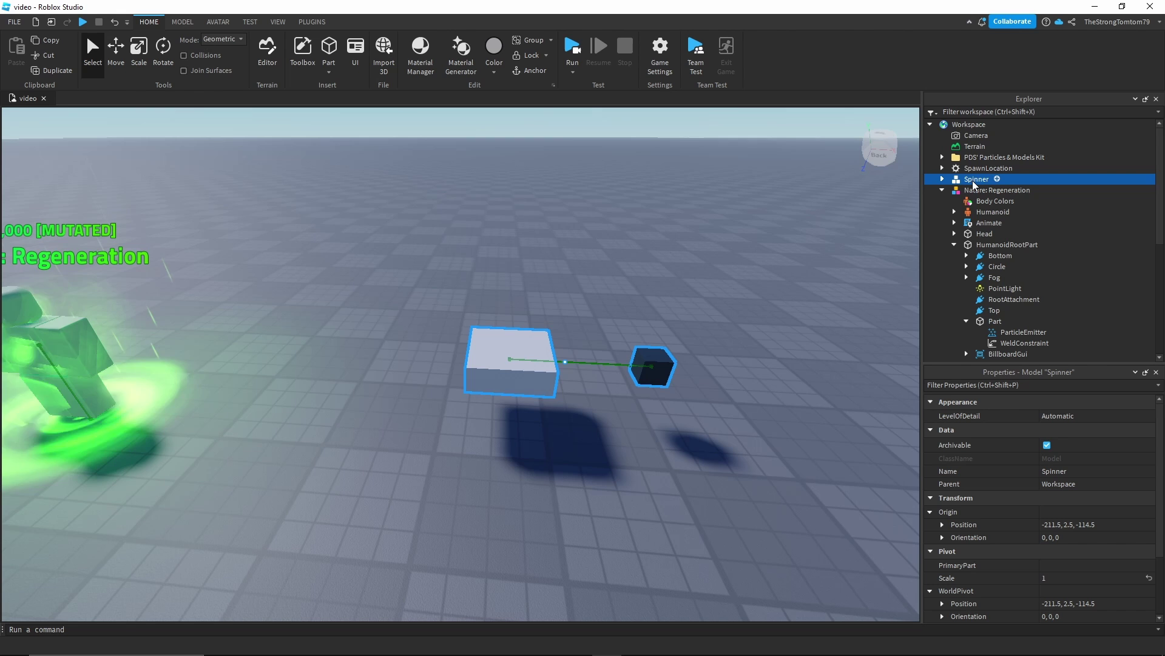
{"action": "left_click_drag", "start_coordinate": [970, 180], "coordinate": [1003, 247]}
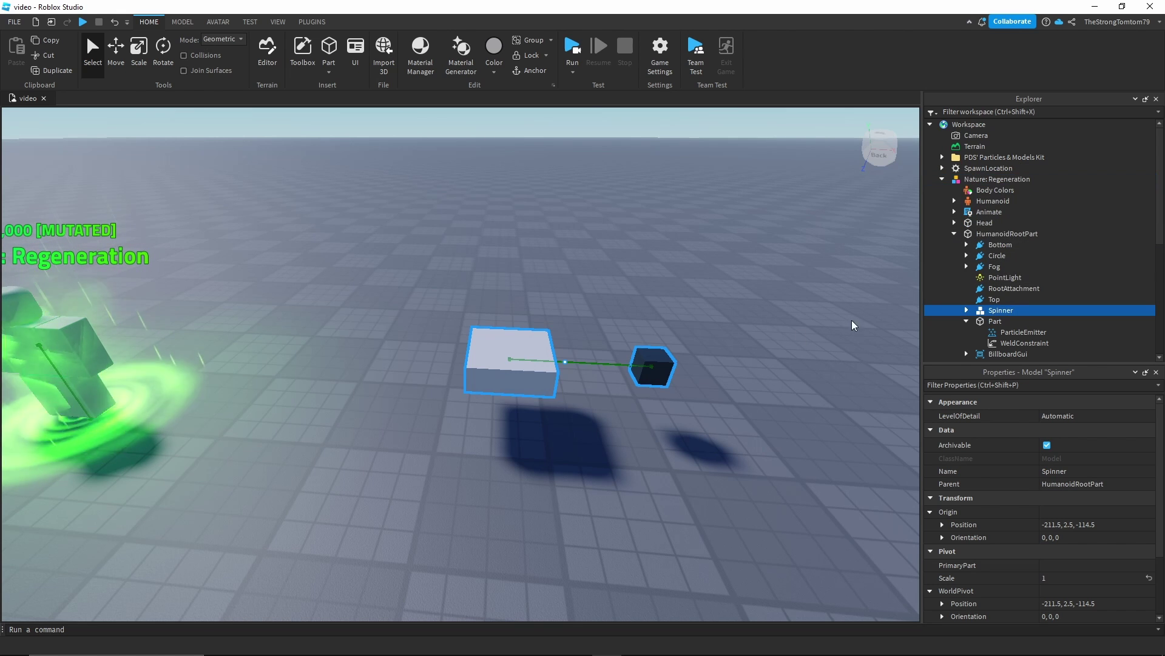
Step: Move the Spinner model so its base part sits inside the character's torso, at position -228.5, 2.5, -113
{"action": "left_click_drag", "start_coordinate": [466, 358], "coordinate": [418, 356]}
{"action": "right_click_drag", "start_coordinate": [460, 365], "coordinate": [564, 338]}
{"action": "left_click_drag", "start_coordinate": [565, 343], "coordinate": [491, 346]}
{"action": "right_click_drag", "start_coordinate": [546, 370], "coordinate": [580, 391]}
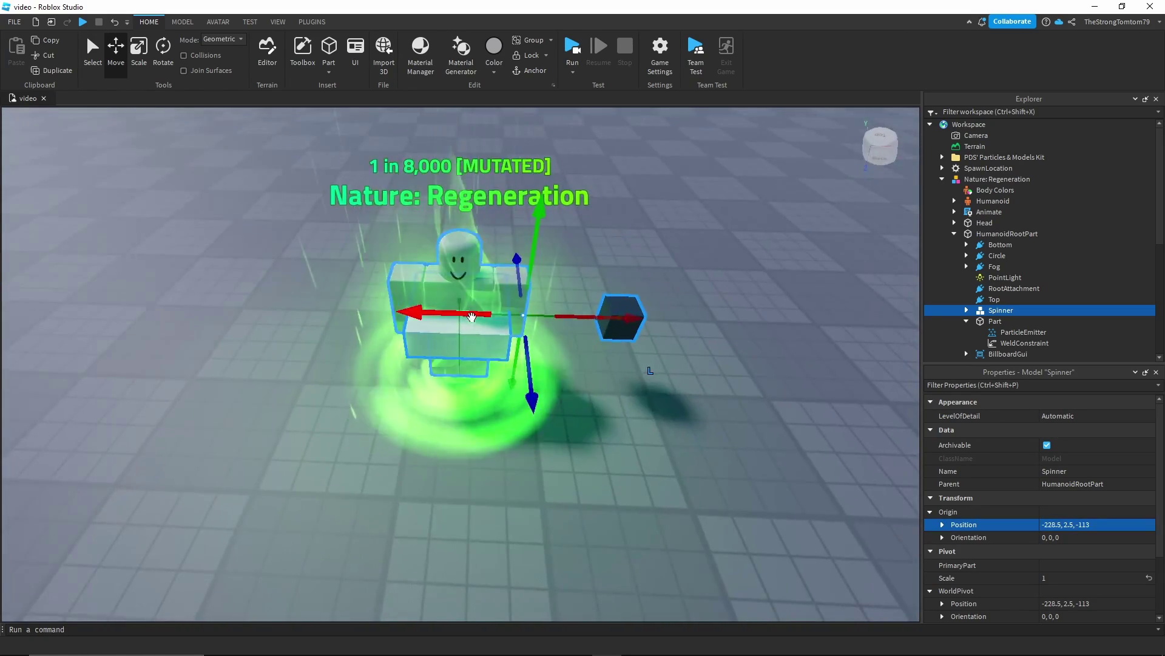
{"action": "scroll", "coordinate": [471, 317], "scroll_direction": "up", "scroll_amount": 3}
{"action": "right_click_drag", "start_coordinate": [684, 457], "coordinate": [687, 455]}
{"action": "scroll", "coordinate": [686, 456], "scroll_direction": "down", "scroll_amount": 4}
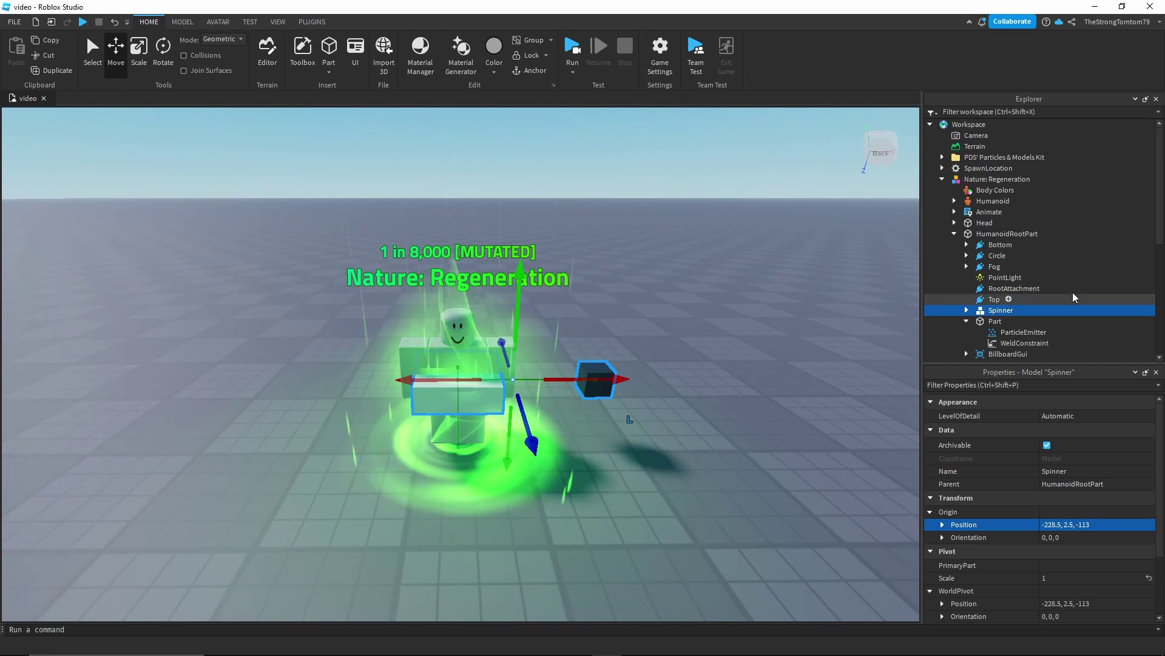
Step: Add a WeldConstraint to the Anchor part with HumanoidRootPart as Part0 and Anchor as Part1
{"action": "scroll", "coordinate": [1047, 258], "scroll_direction": "down", "scroll_amount": 2}
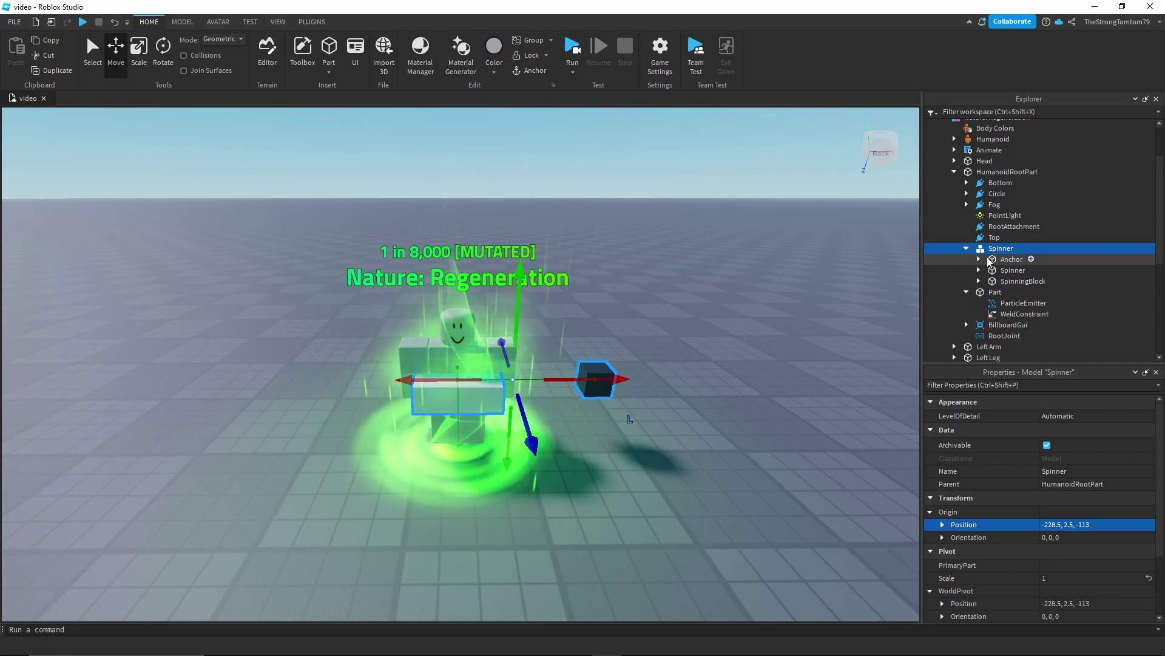
{"action": "left_click", "coordinate": [1001, 260]}
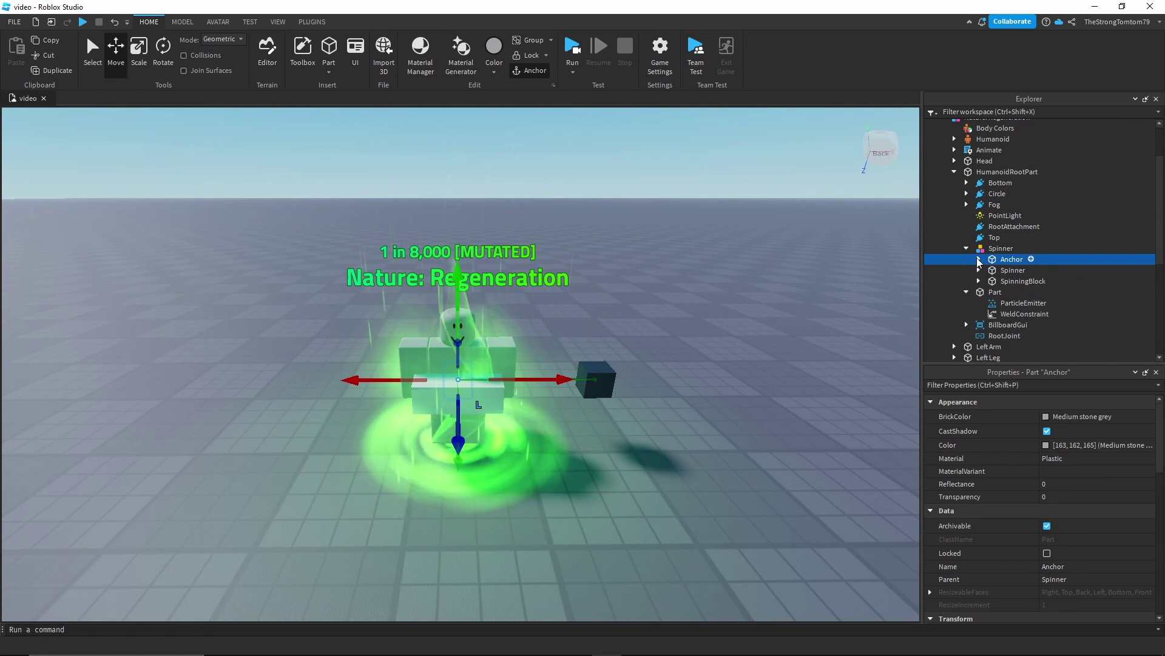
{"action": "left_click", "coordinate": [1030, 259]}
{"action": "type", "text": "wel"}
{"action": "left_click", "coordinate": [971, 303]}
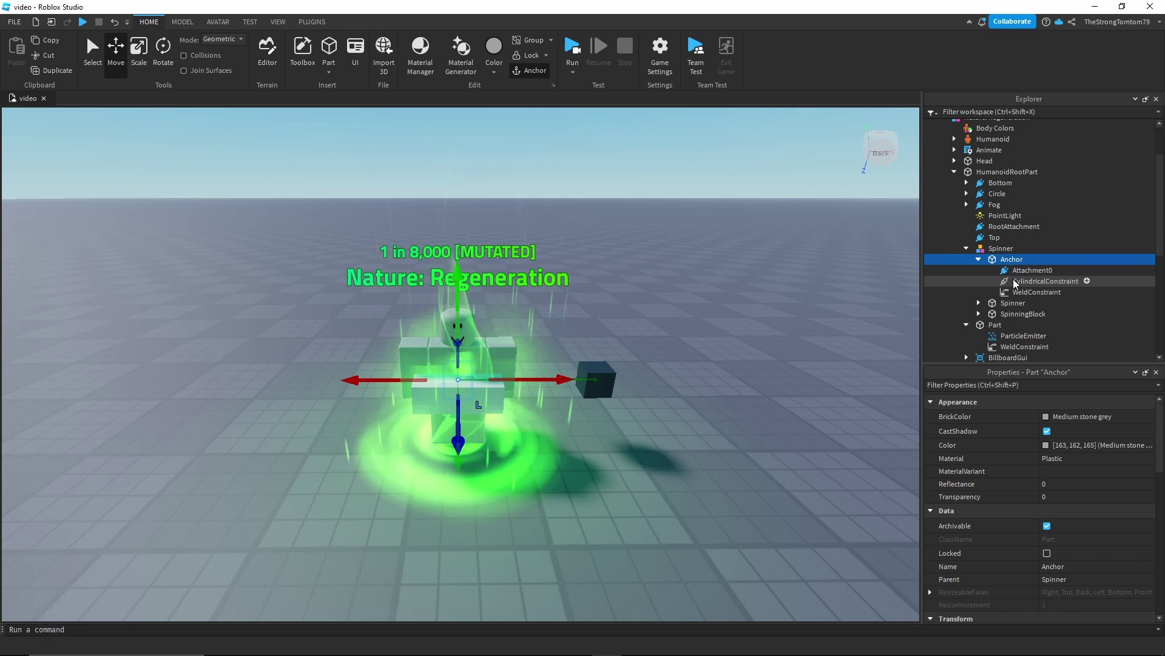
{"action": "left_click", "coordinate": [1022, 292]}
{"action": "left_click", "coordinate": [1021, 292]}
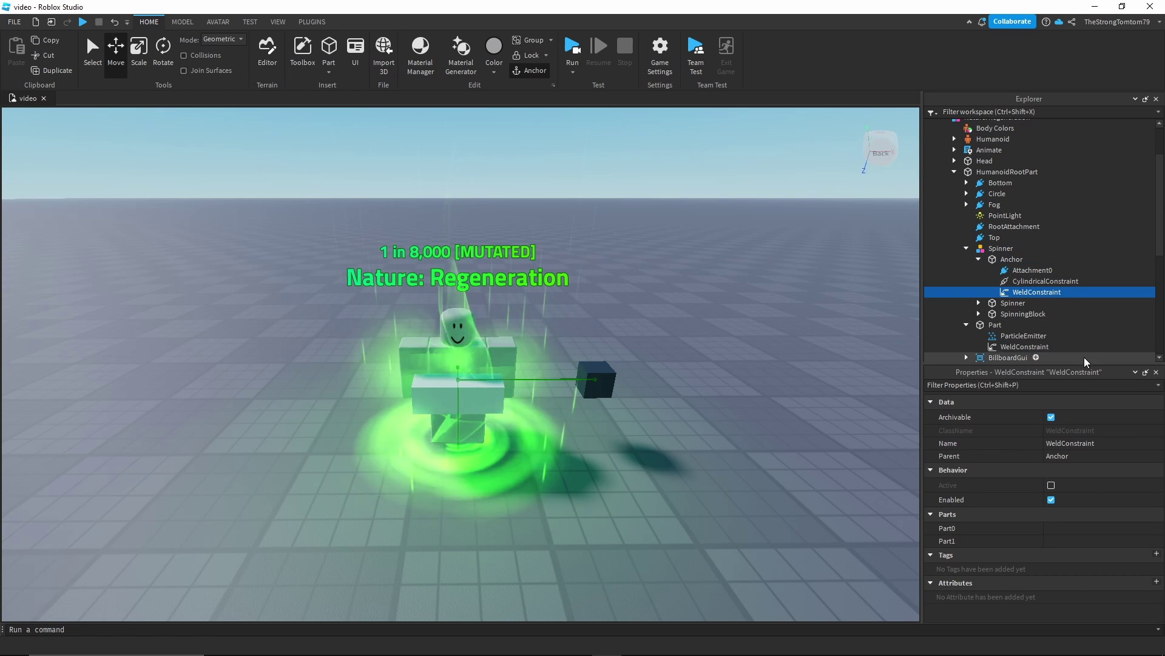
{"action": "left_click", "coordinate": [1076, 528]}
{"action": "left_click", "coordinate": [989, 171]}
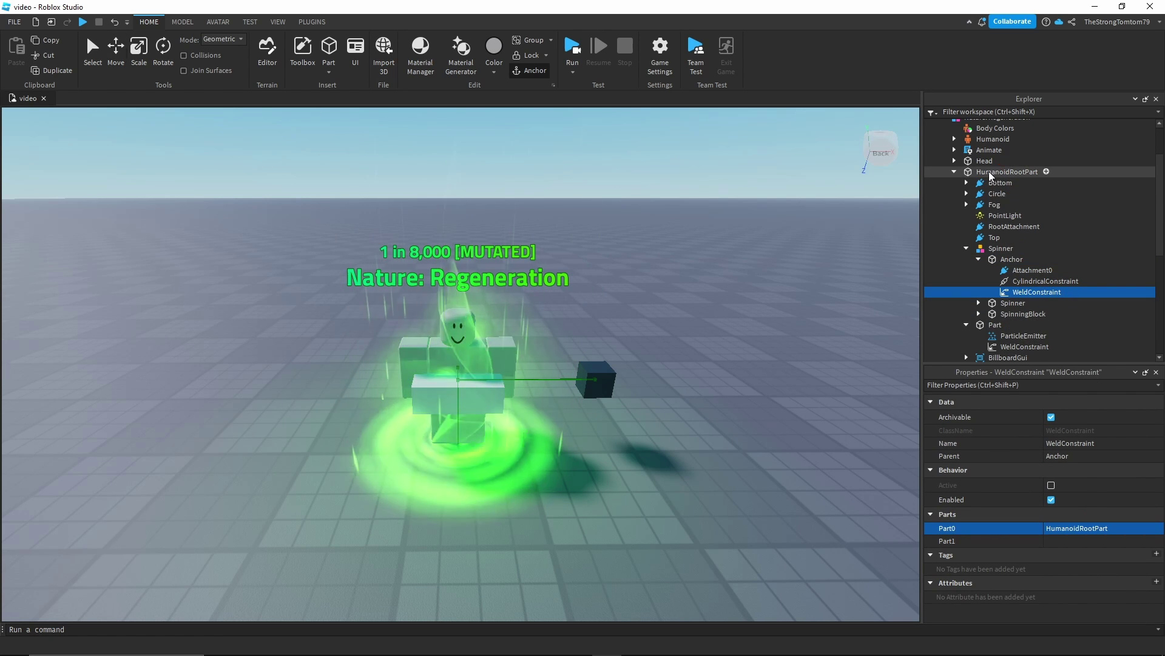
{"action": "left_click", "coordinate": [1068, 540]}
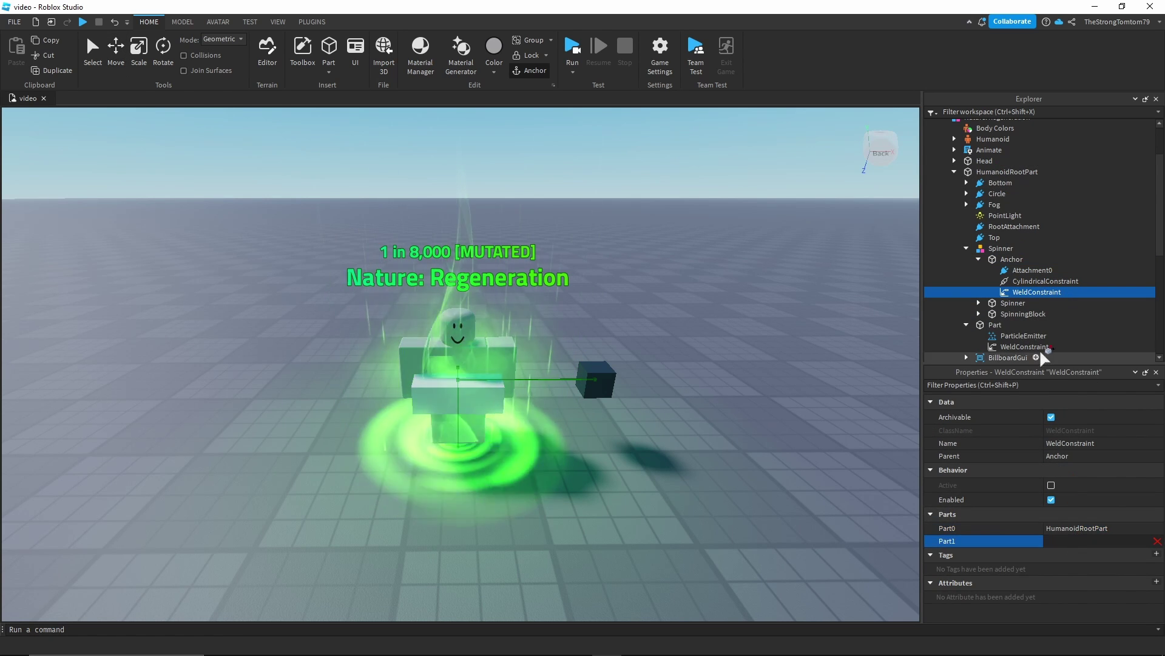
{"action": "left_click", "coordinate": [1008, 261]}
Step: Run the simulation to check the block spinning around the character and stop it
{"action": "left_click", "coordinate": [691, 467]}
{"action": "right_click_drag", "start_coordinate": [692, 461], "coordinate": [686, 502]}
{"action": "scroll", "coordinate": [689, 486], "scroll_direction": "up", "scroll_amount": 1}
{"action": "scroll", "coordinate": [687, 502], "scroll_direction": "down", "scroll_amount": 2}
{"action": "left_click", "coordinate": [571, 52]}
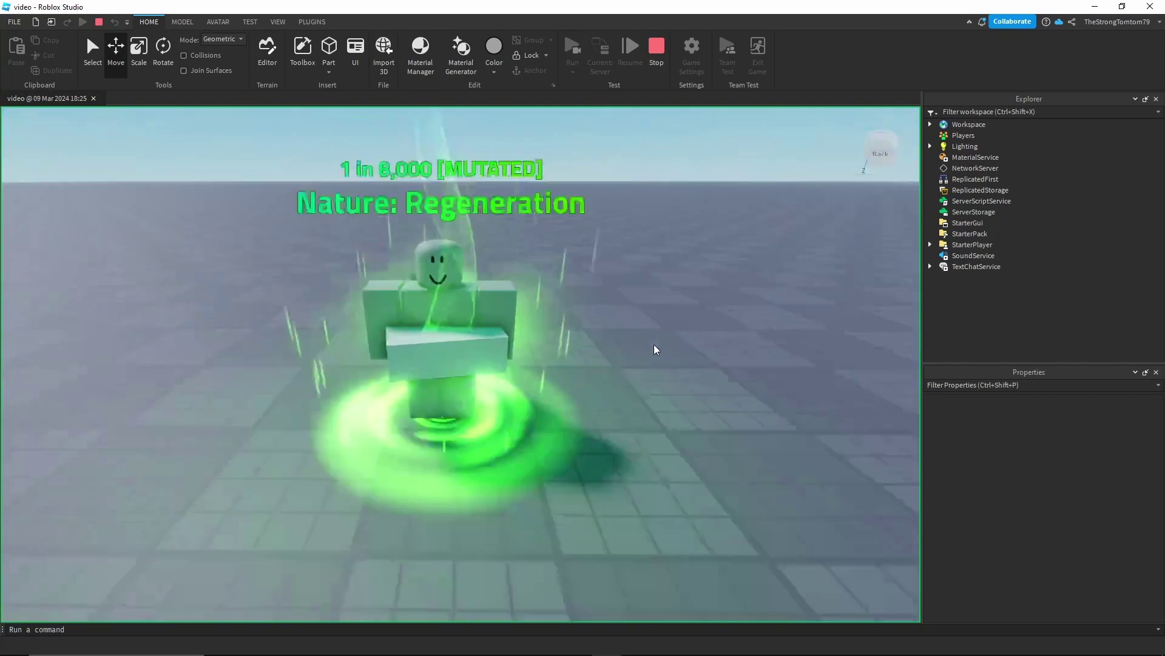
{"action": "left_click", "coordinate": [656, 64]}
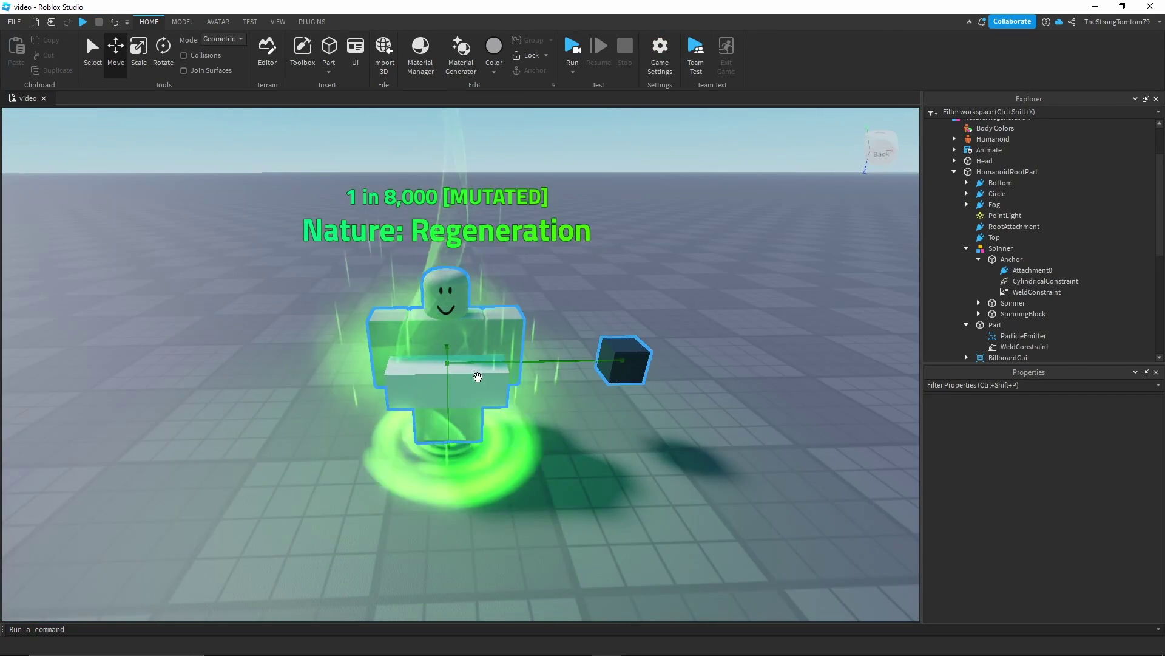
Step: Delete the SpinningBlock part from the Spinner model
{"action": "left_click", "coordinate": [978, 260]}
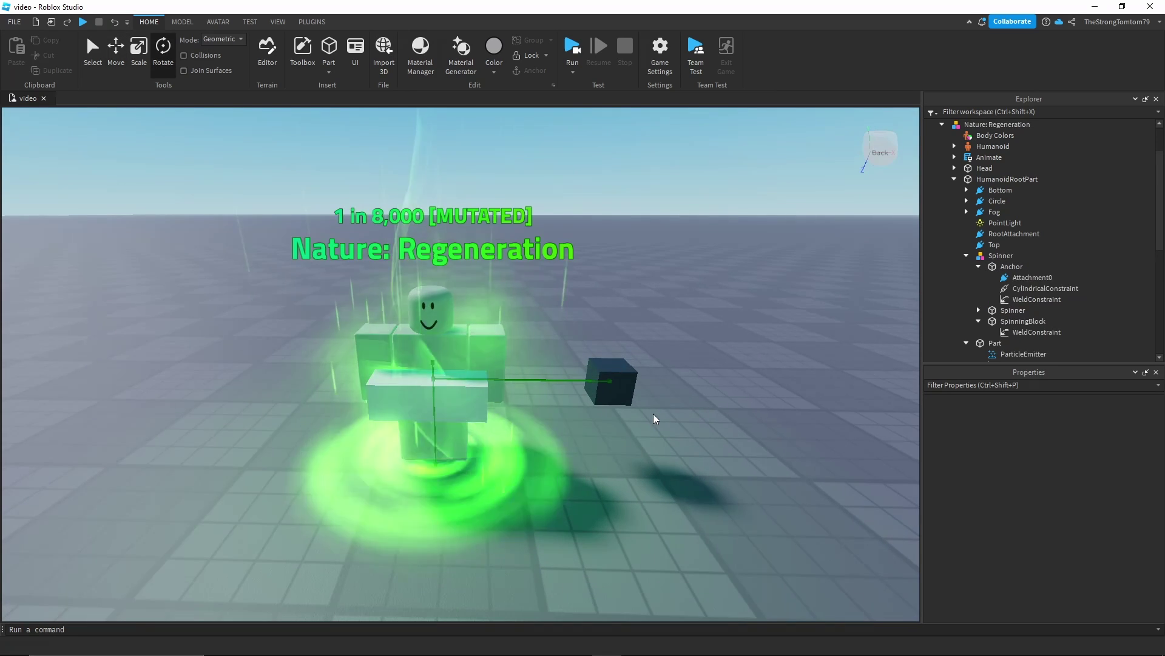
{"action": "right_click_drag", "start_coordinate": [654, 414], "coordinate": [654, 414]}
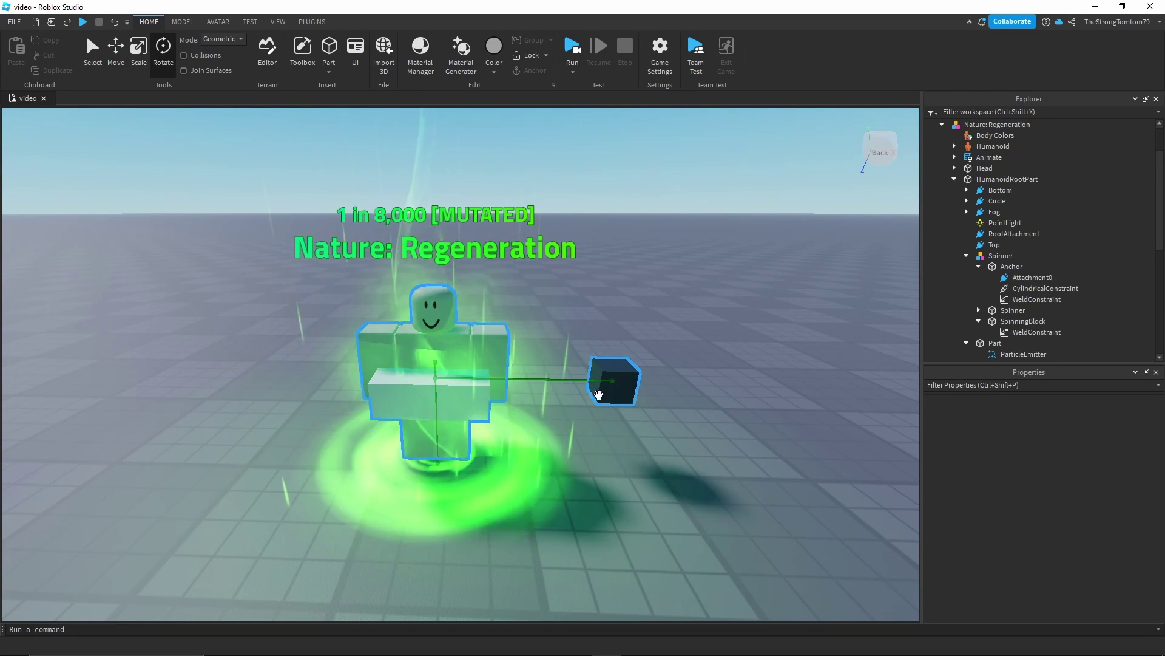
{"action": "left_click", "coordinate": [442, 396]}
{"action": "left_click", "coordinate": [1011, 323]}
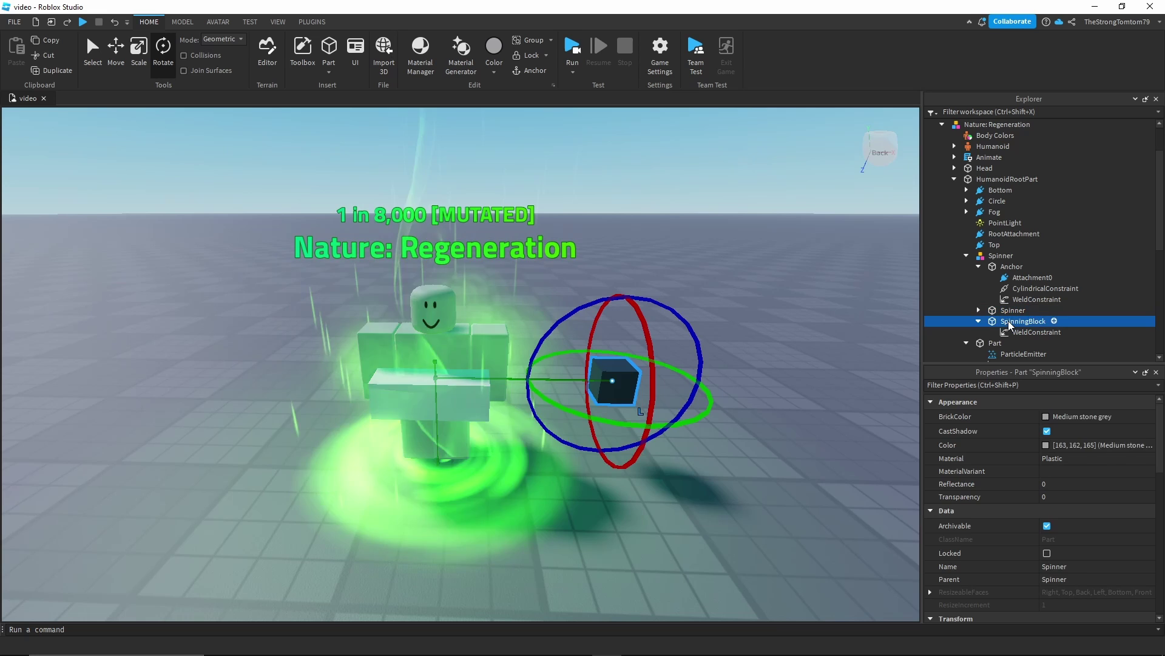
{"action": "key", "text": "Delete"}
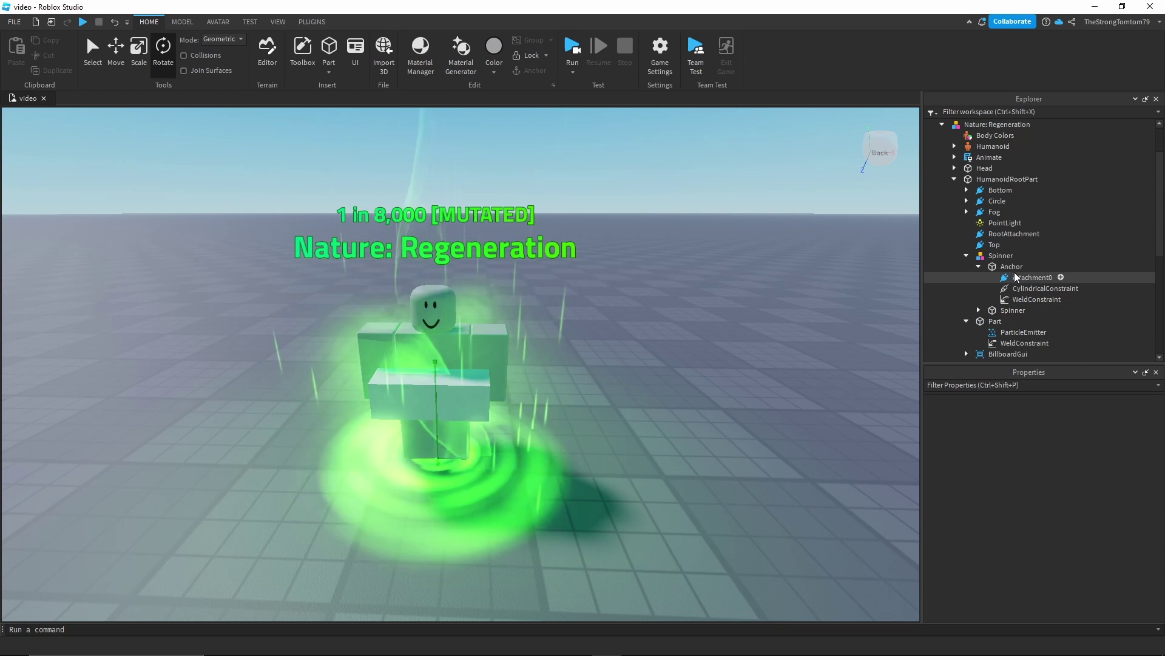
Step: Tilt the Anchor and Spinner parts together slightly about the Z axis
{"action": "left_click", "coordinate": [979, 267]}
{"action": "left_click", "coordinate": [1008, 267]}
{"action": "left_click", "coordinate": [1003, 278], "text": "shift"}
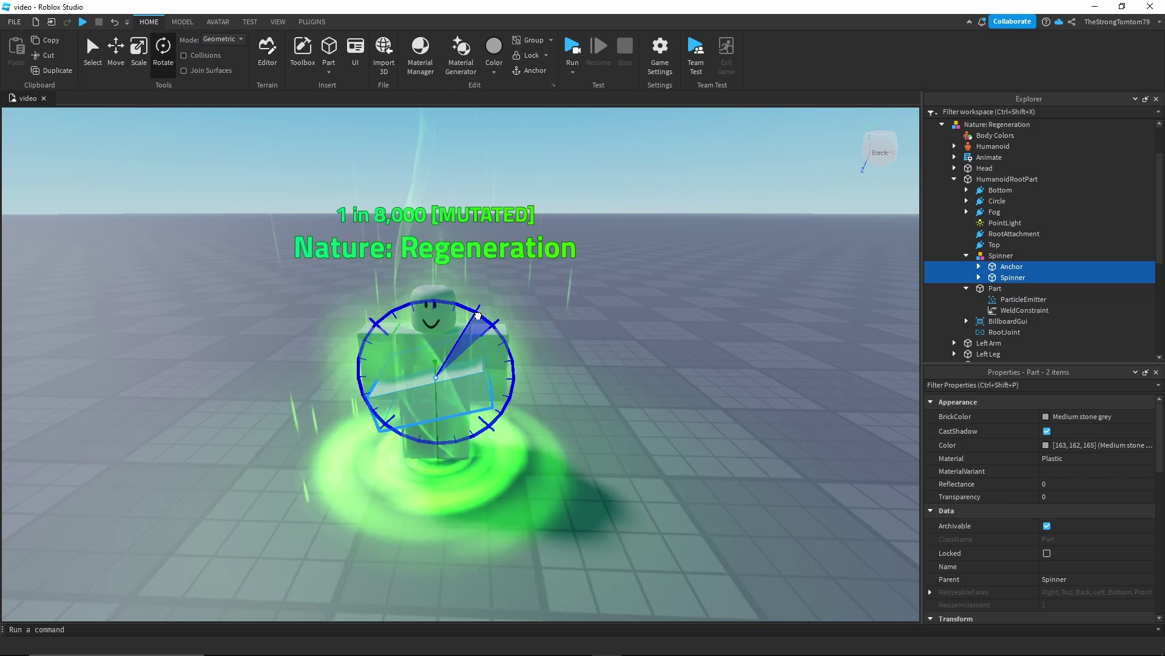
{"action": "left_click_drag", "start_coordinate": [478, 315], "coordinate": [583, 322]}
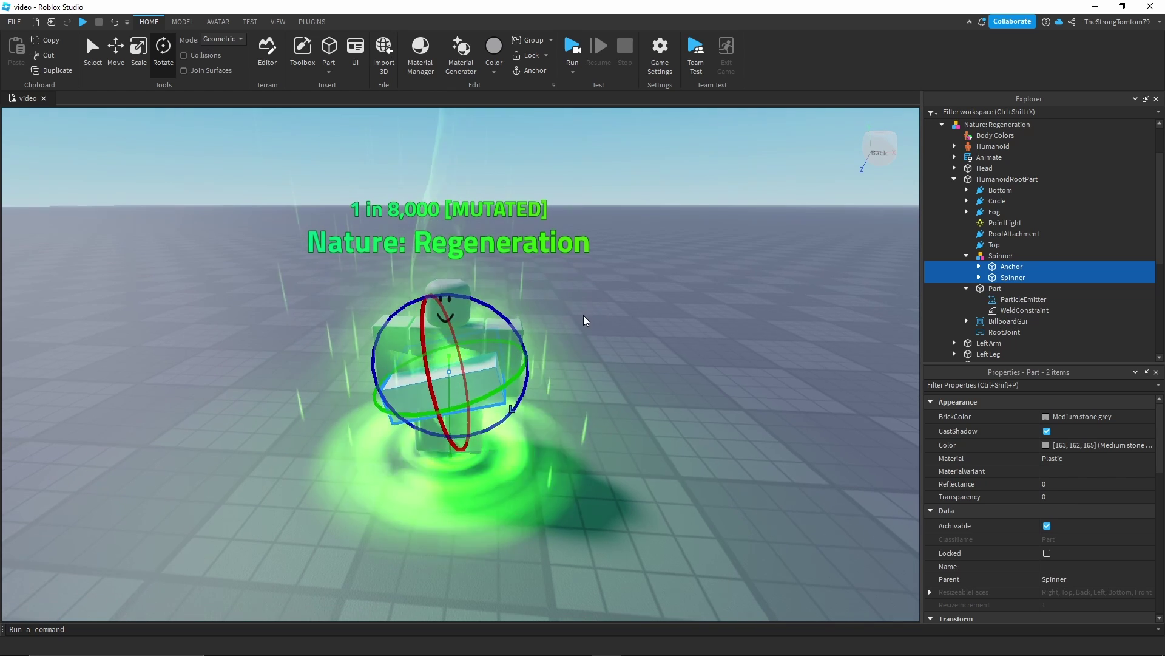
Step: Duplicate the tilted Spinner part, move the copy beside the character along its tilted axis and scale it down to a small cube
{"action": "left_click", "coordinate": [999, 277]}
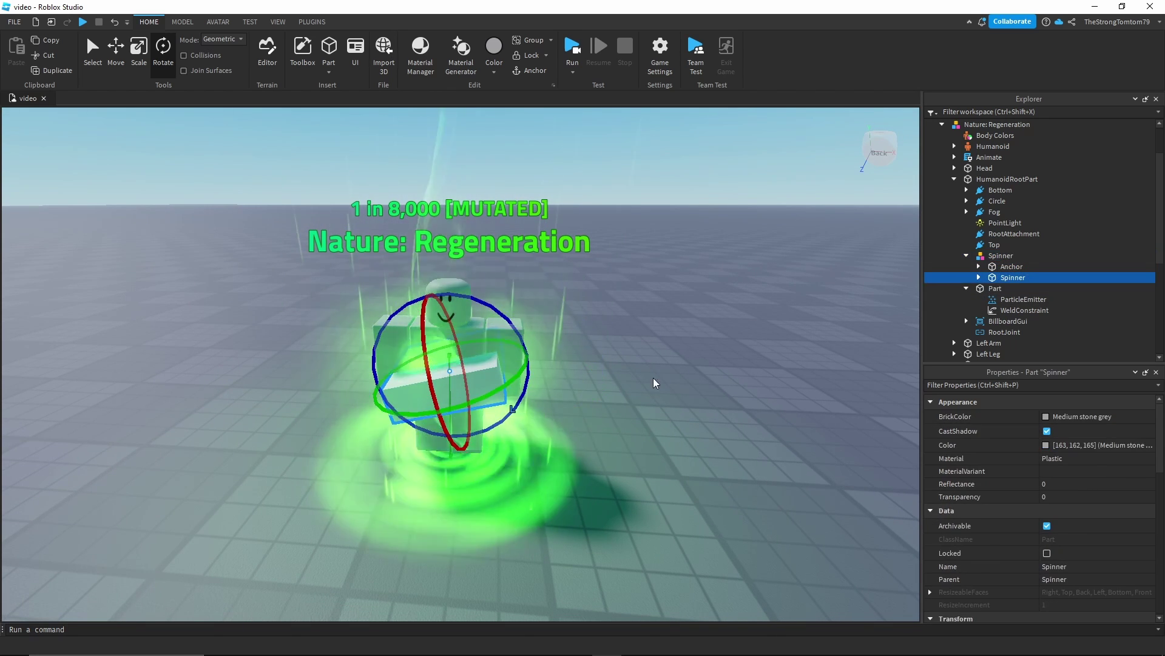
{"action": "key", "text": "ctrl+d"}
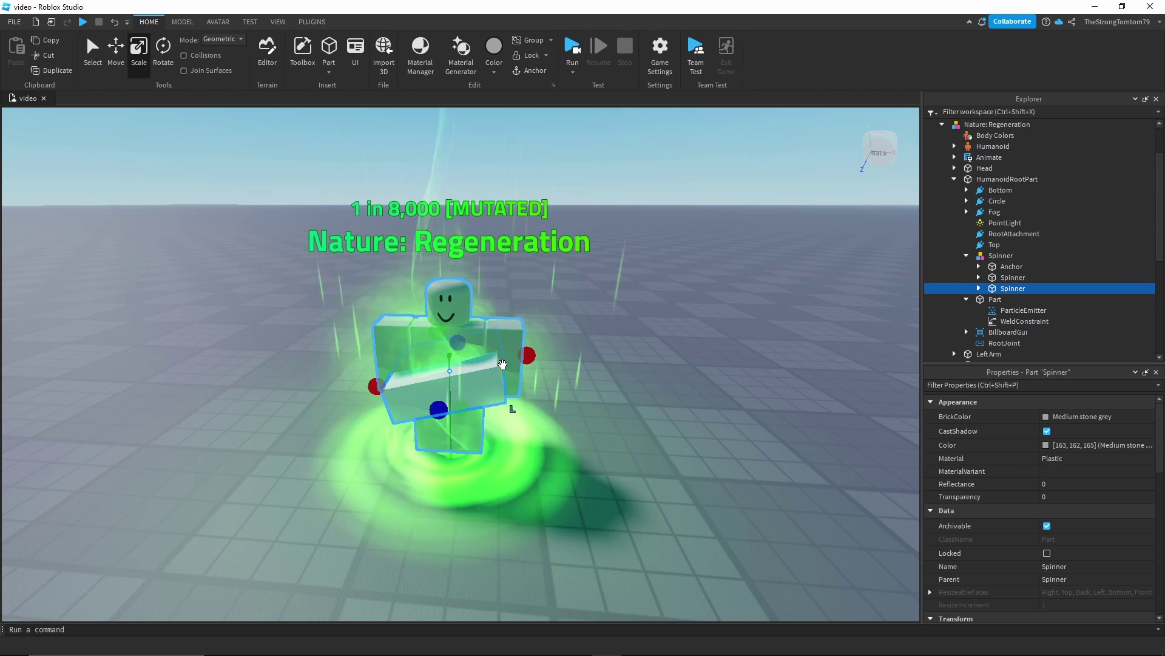
{"action": "left_click_drag", "start_coordinate": [532, 353], "coordinate": [606, 321]}
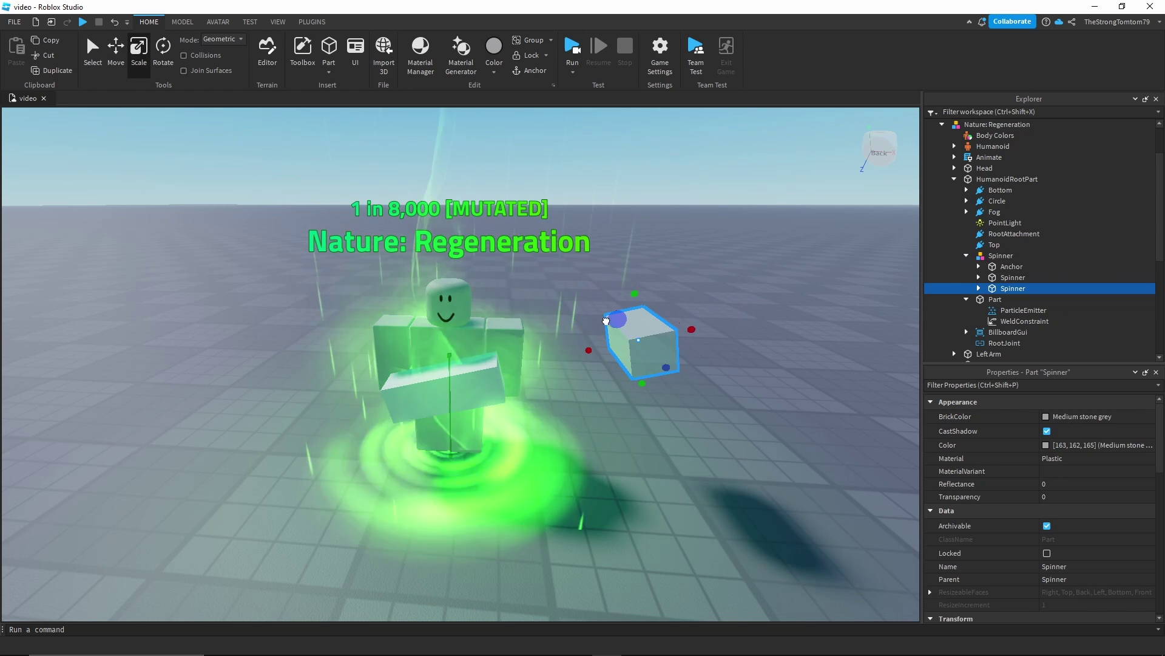
{"action": "left_click", "coordinate": [653, 366]}
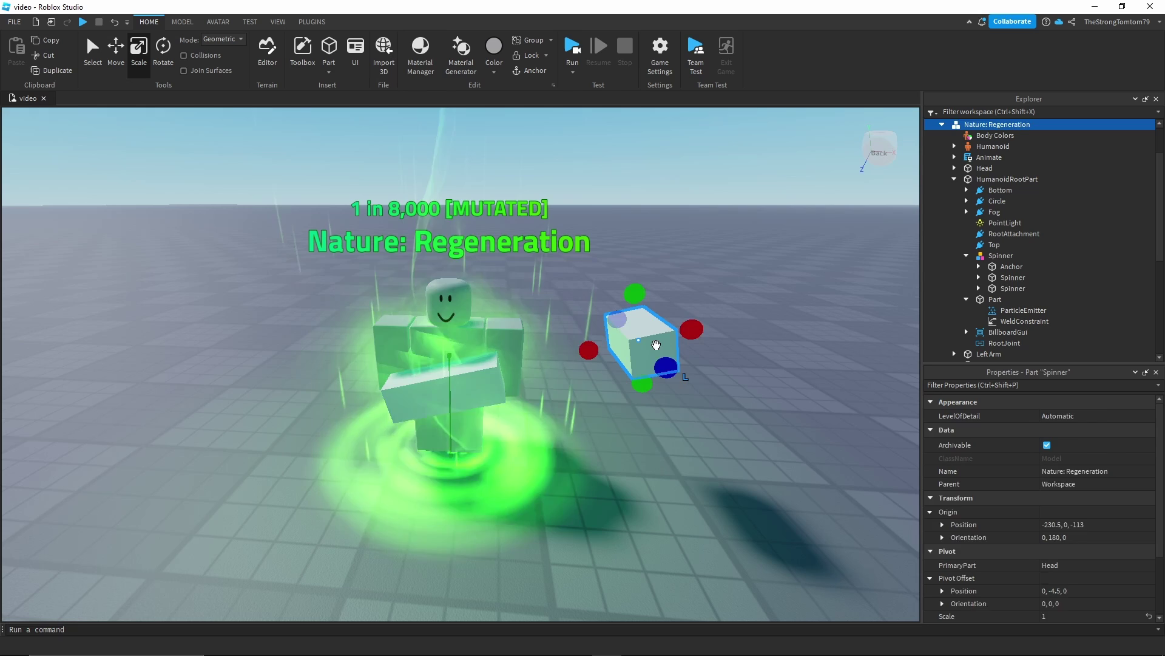
{"action": "left_click_drag", "start_coordinate": [666, 367], "coordinate": [647, 349]}
{"action": "scroll", "coordinate": [684, 358], "scroll_direction": "up", "scroll_amount": 1}
{"action": "scroll", "coordinate": [689, 365], "scroll_direction": "down", "scroll_amount": 1}
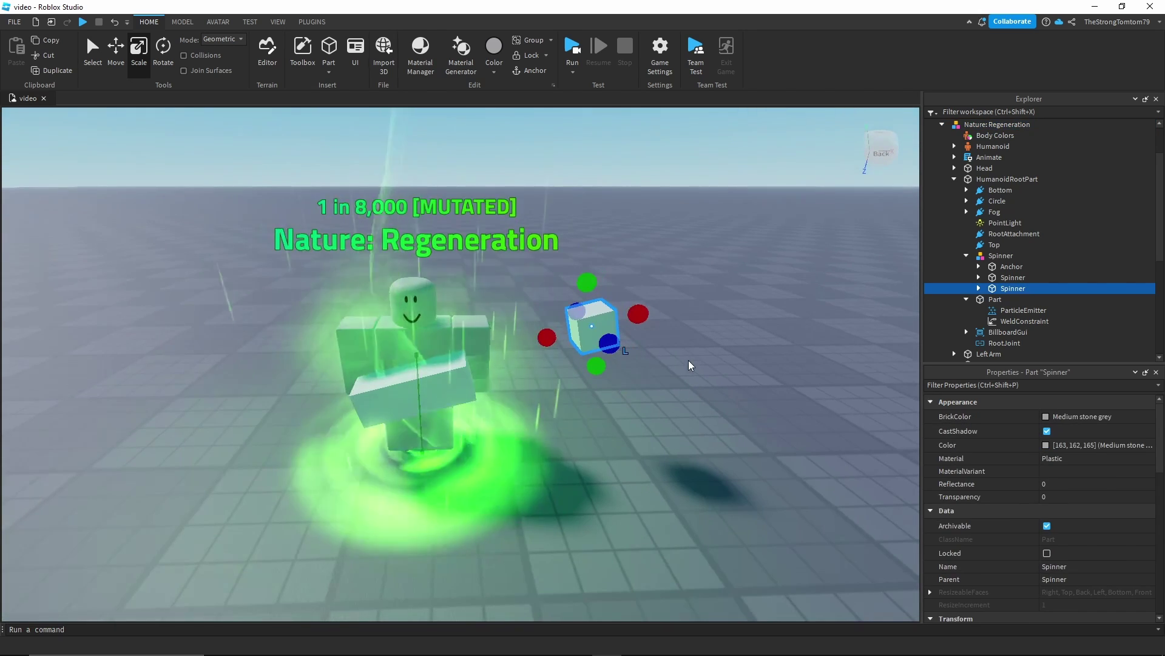
Step: Set the small cube's BrickColor to Black, delete its Attachment1 and rename it SpinningBlock
{"action": "left_click", "coordinate": [1059, 418]}
{"action": "left_click", "coordinate": [1056, 619]}
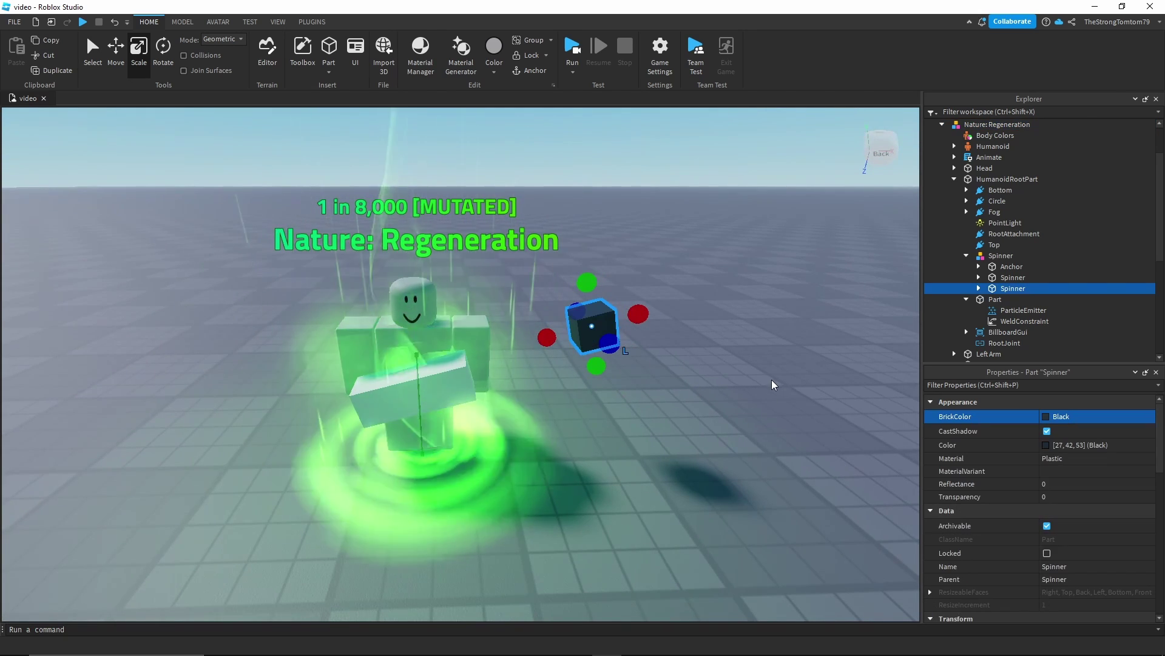
{"action": "left_click", "coordinate": [979, 288]}
{"action": "left_click", "coordinate": [1010, 301]}
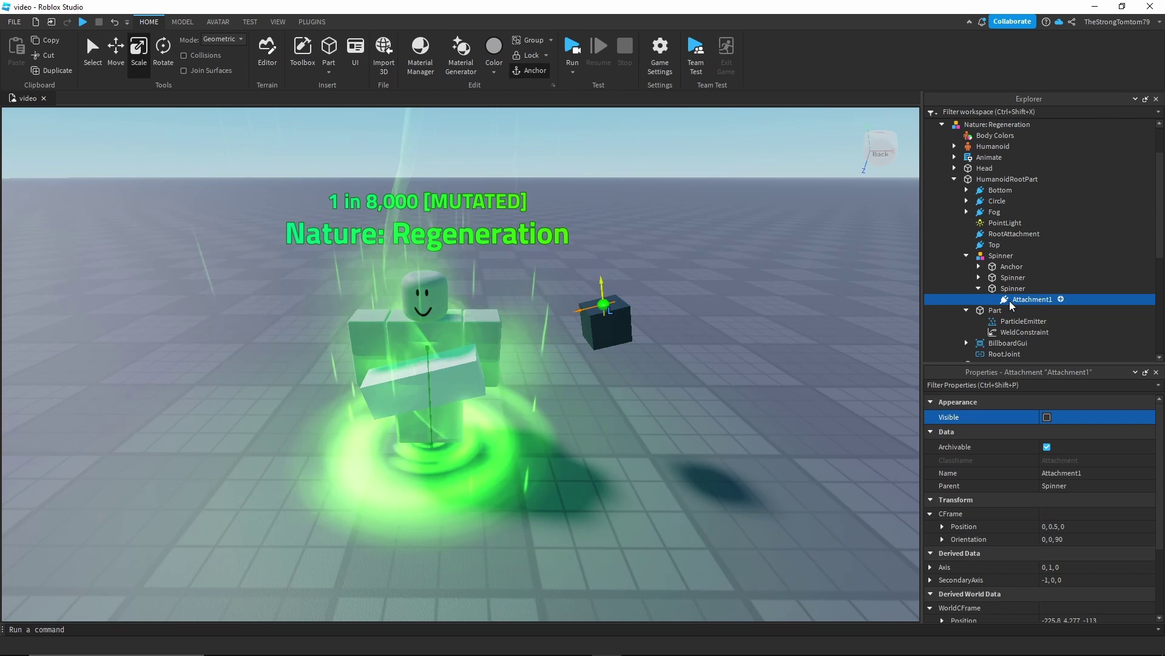
{"action": "key", "text": "Delete"}
{"action": "left_click", "coordinate": [1006, 289]}
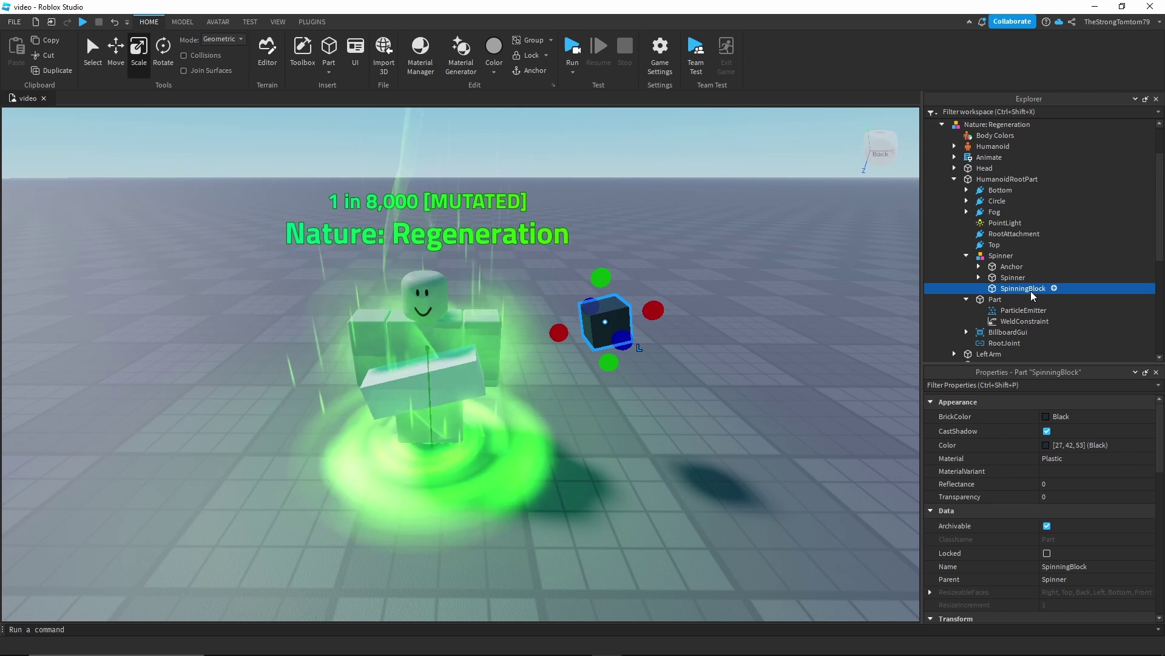
Step: Add a WeldConstraint to SpinningBlock with Spinner as Part0 and SpinningBlock as Part1
{"action": "left_click", "coordinate": [1056, 289]}
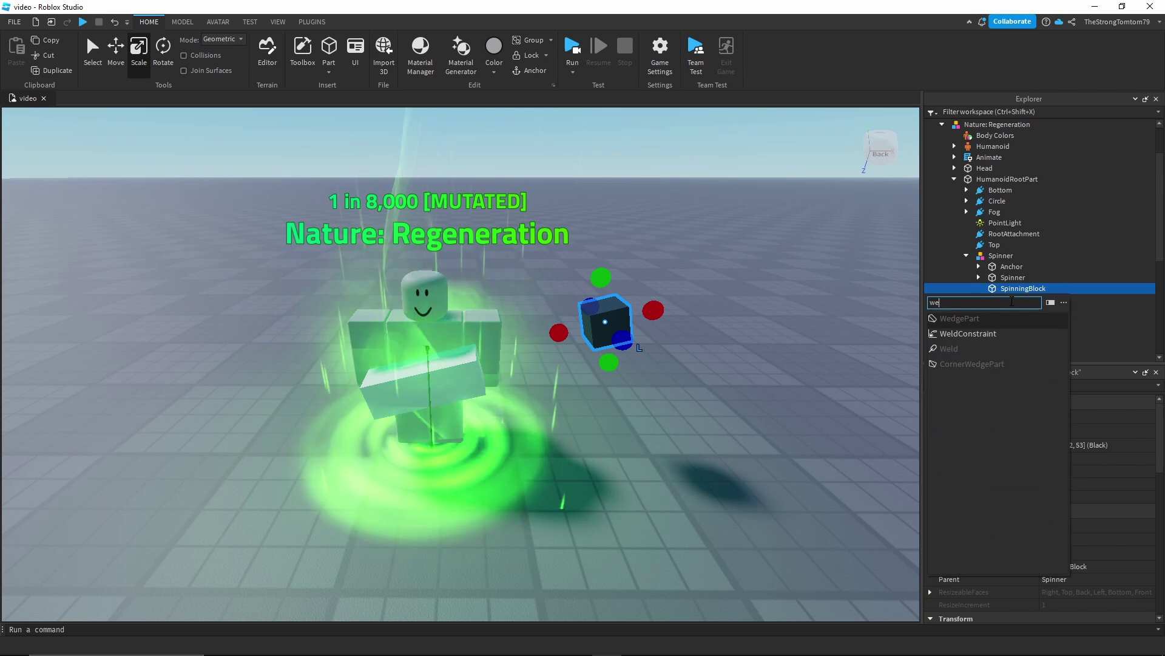
{"action": "left_click", "coordinate": [986, 327]}
{"action": "left_click", "coordinate": [1071, 528]}
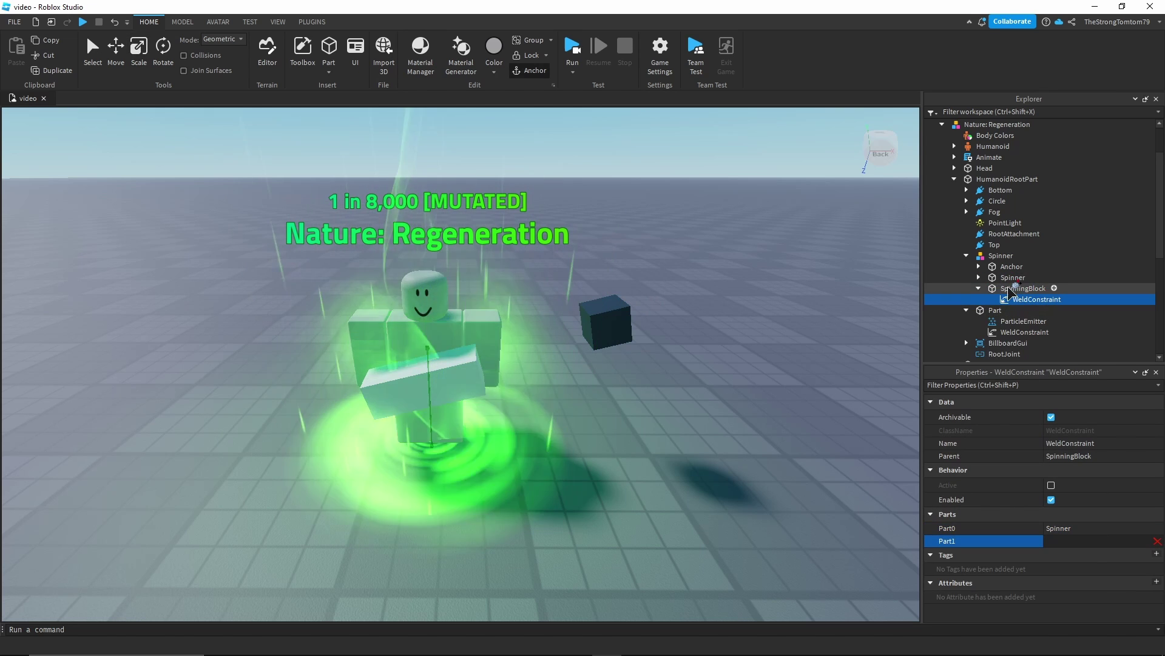
{"action": "right_click_drag", "start_coordinate": [740, 261], "coordinate": [731, 253]}
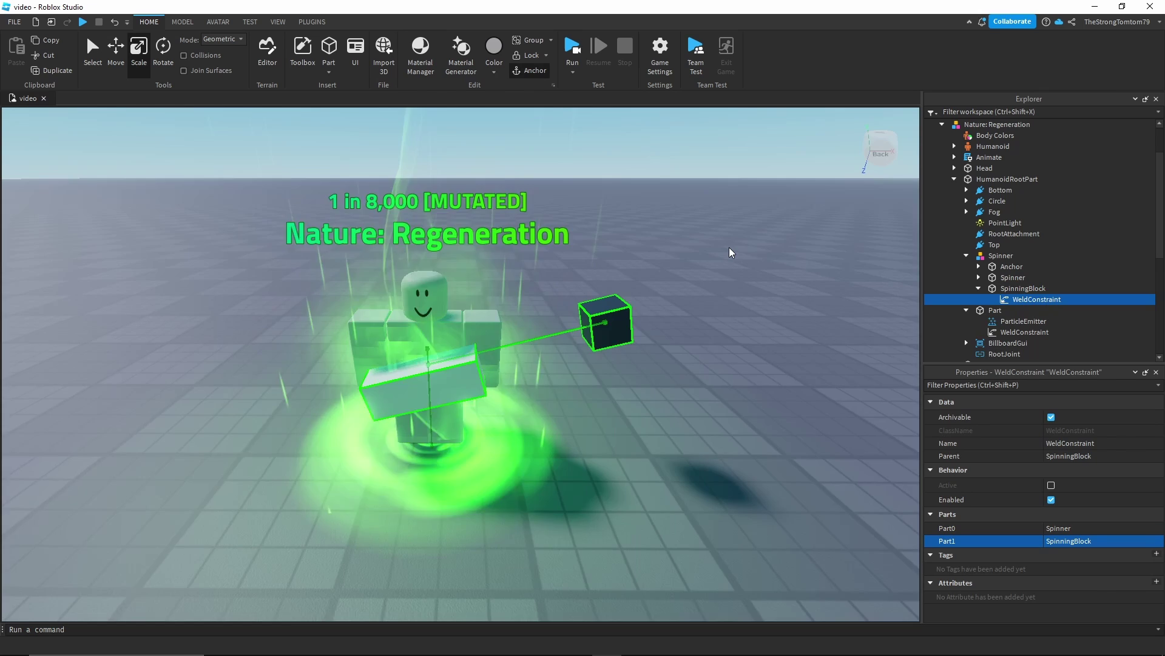
Step: Run the simulation, examine the tilted block's orbit around the character from several distances and stop it
{"action": "scroll", "coordinate": [731, 252], "scroll_direction": "up", "scroll_amount": 3}
{"action": "scroll", "coordinate": [731, 252], "scroll_direction": "down", "scroll_amount": 4}
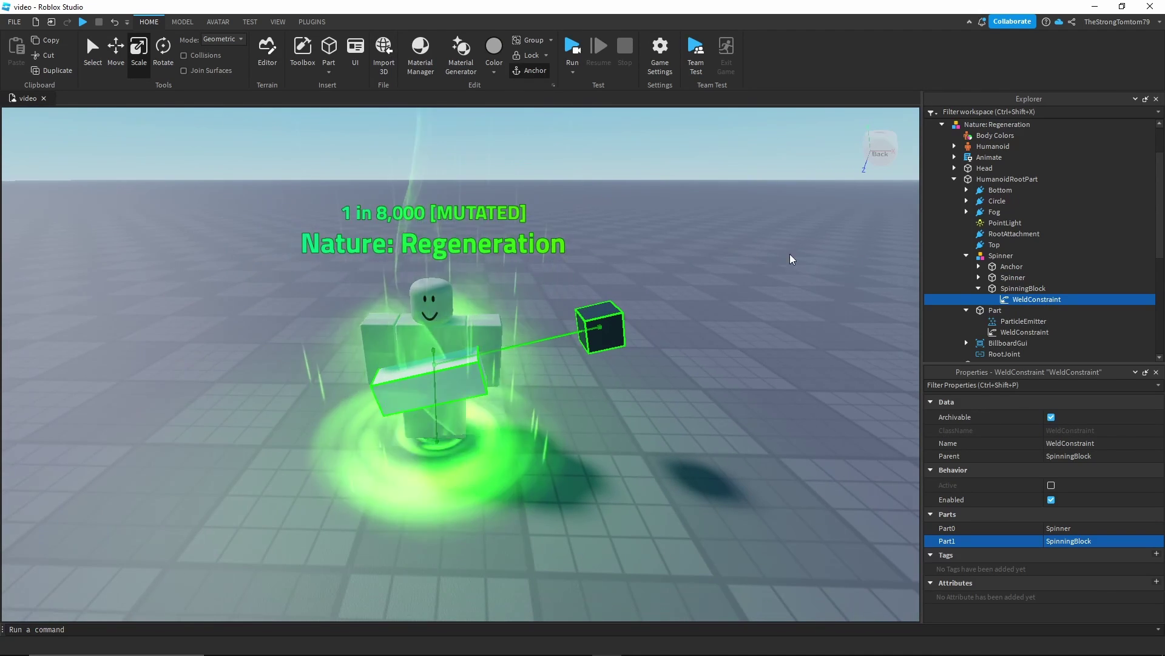
{"action": "right_click_drag", "start_coordinate": [757, 303], "coordinate": [763, 309]}
{"action": "scroll", "coordinate": [759, 304], "scroll_direction": "up", "scroll_amount": 2}
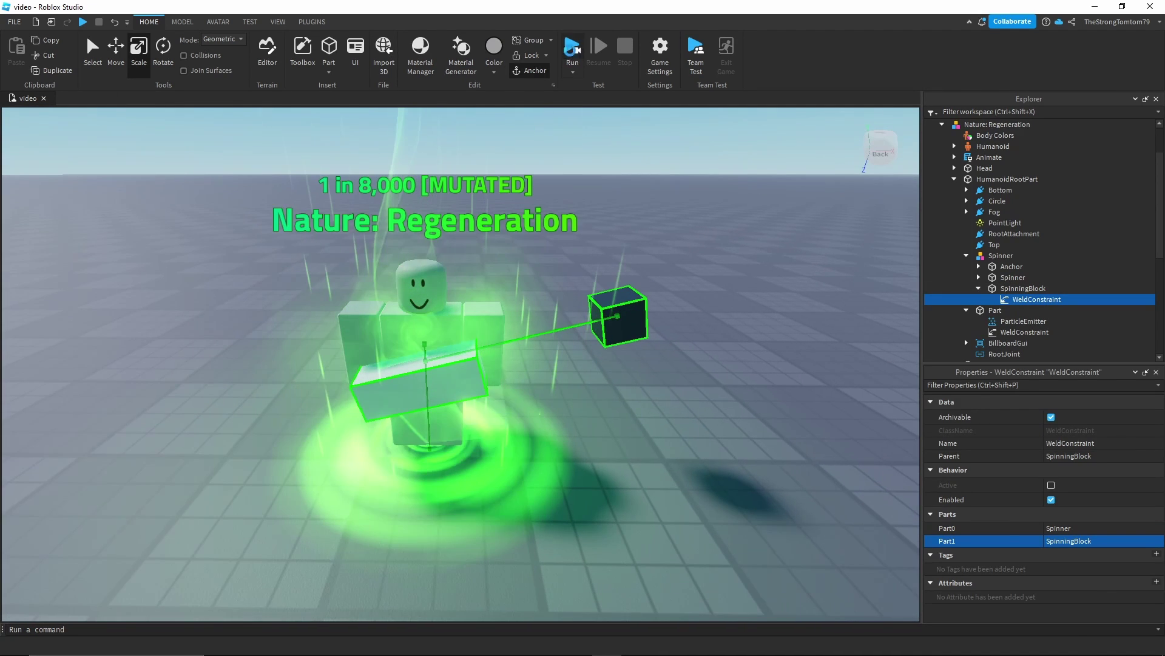
{"action": "left_click", "coordinate": [572, 48]}
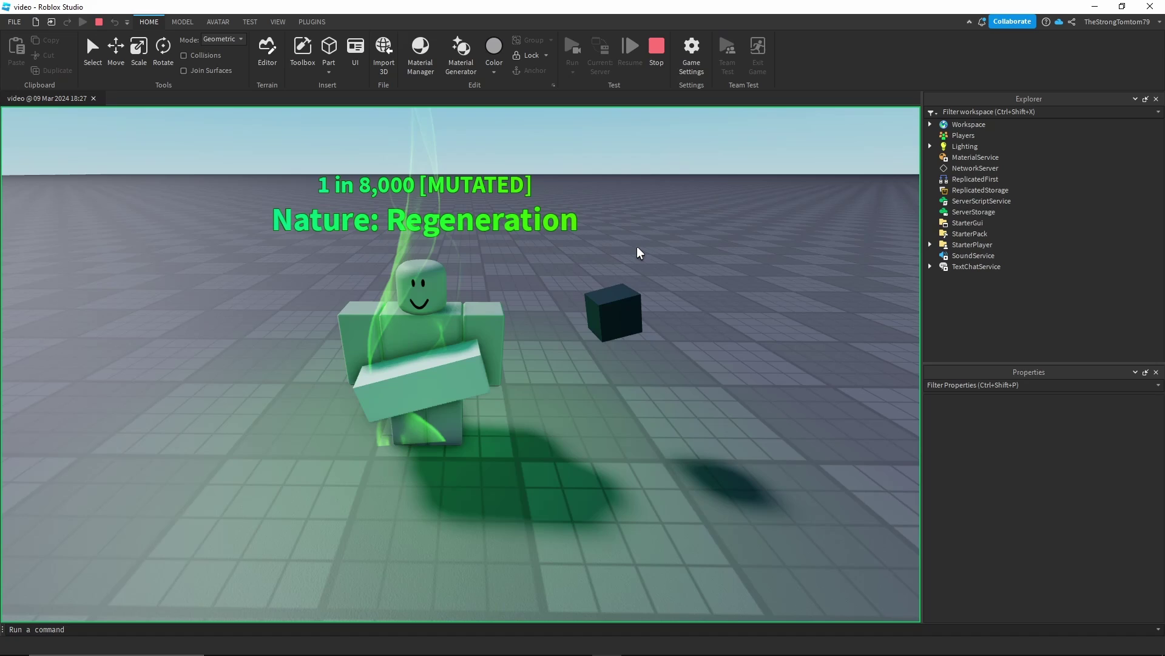
{"action": "right_click_drag", "start_coordinate": [638, 247], "coordinate": [637, 247]}
{"action": "scroll", "coordinate": [637, 247], "scroll_direction": "up", "scroll_amount": 3}
{"action": "scroll", "coordinate": [637, 247], "scroll_direction": "down", "scroll_amount": 4}
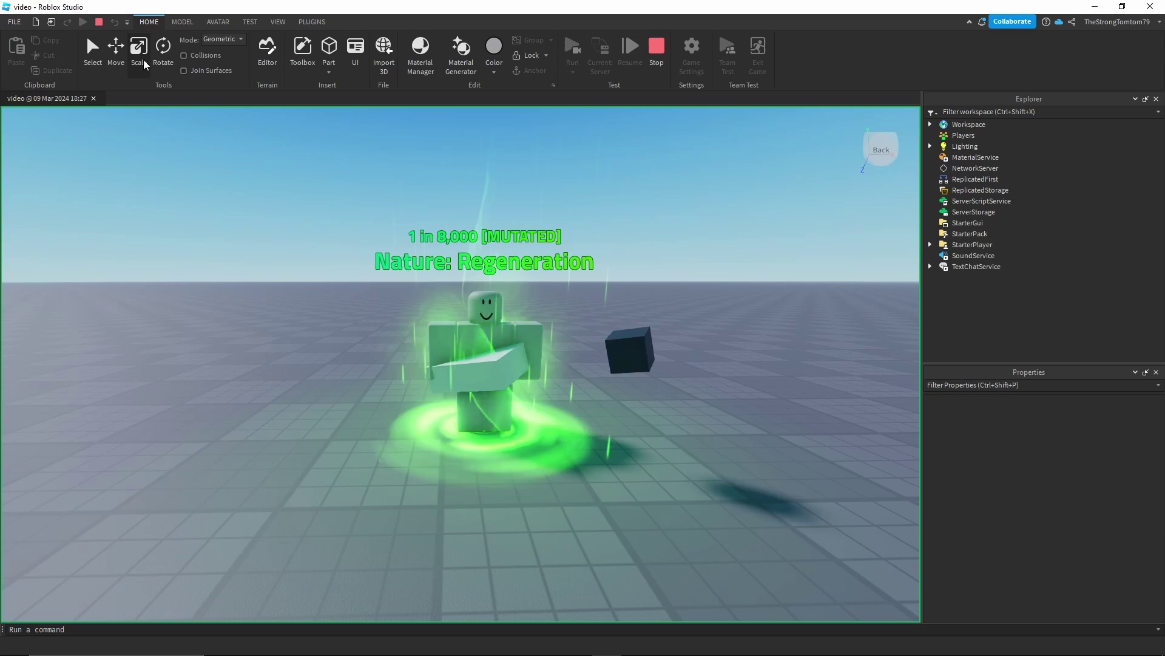
{"action": "scroll", "coordinate": [705, 401], "scroll_direction": "up", "scroll_amount": 3}
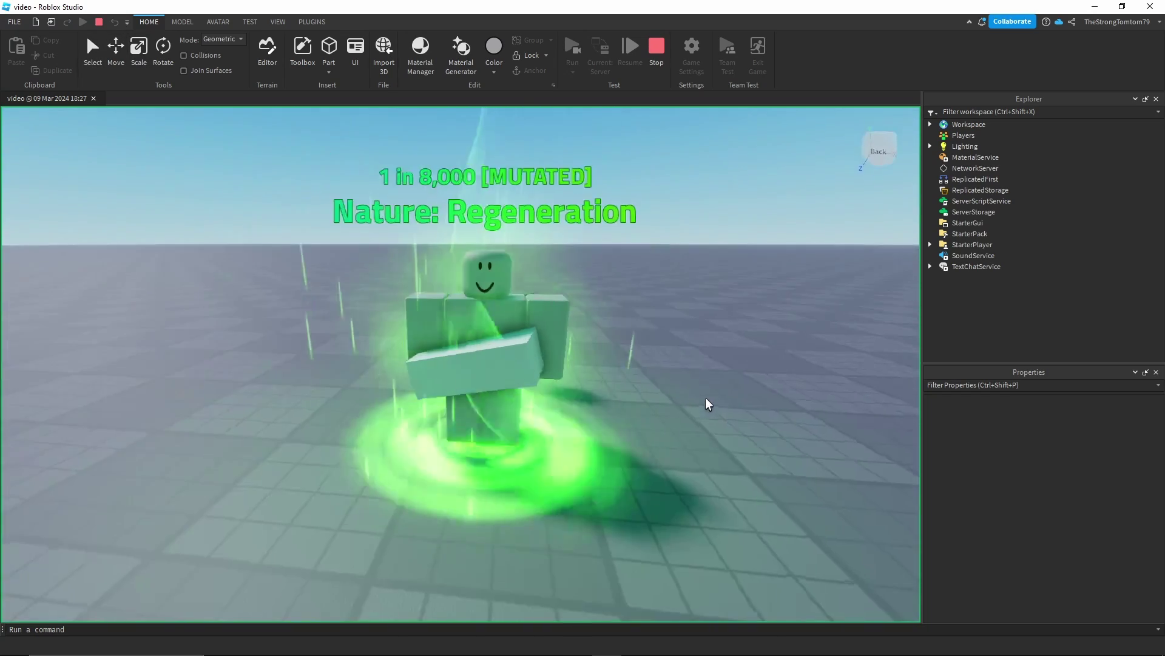
{"action": "scroll", "coordinate": [706, 397], "scroll_direction": "down", "scroll_amount": 3}
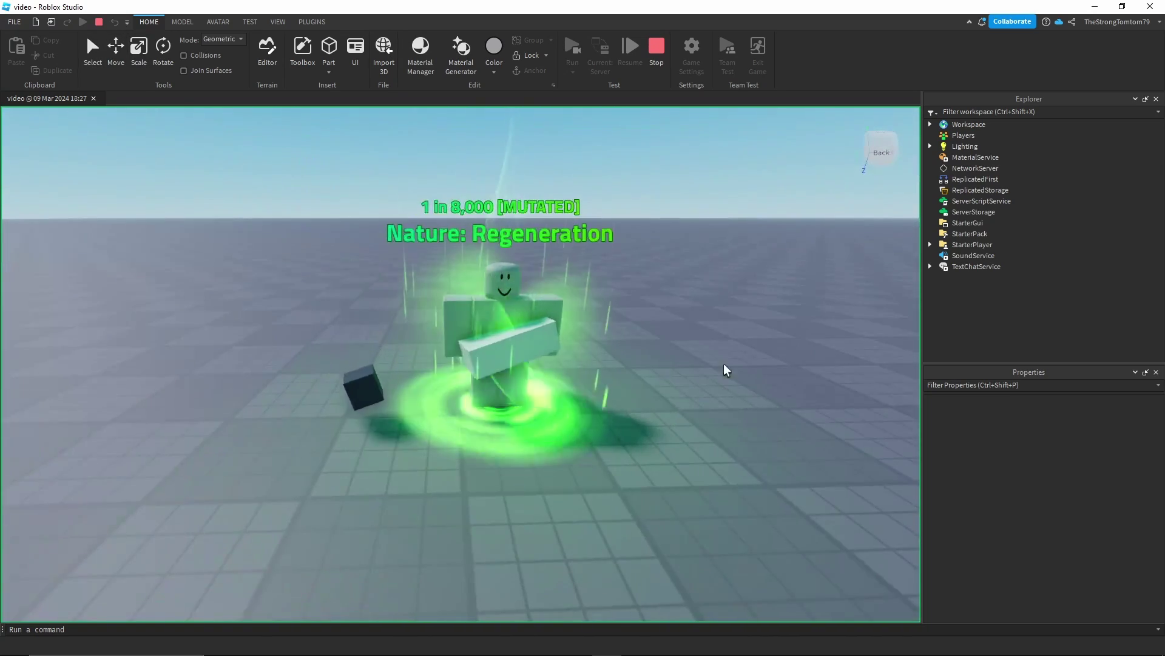
{"action": "key", "text": "d"}
{"action": "key", "text": "a"}
{"action": "key", "text": "s"}
{"action": "key", "text": "w"}
{"action": "left_click", "coordinate": [658, 56]}
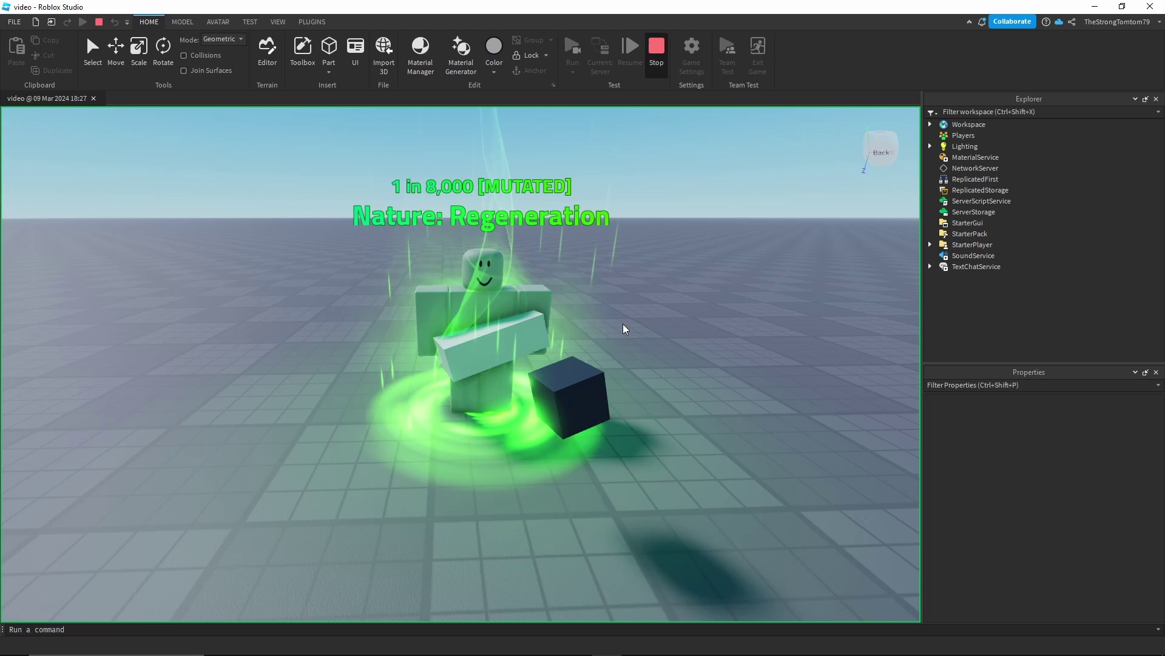
{"action": "key", "text": "shift+F5"}
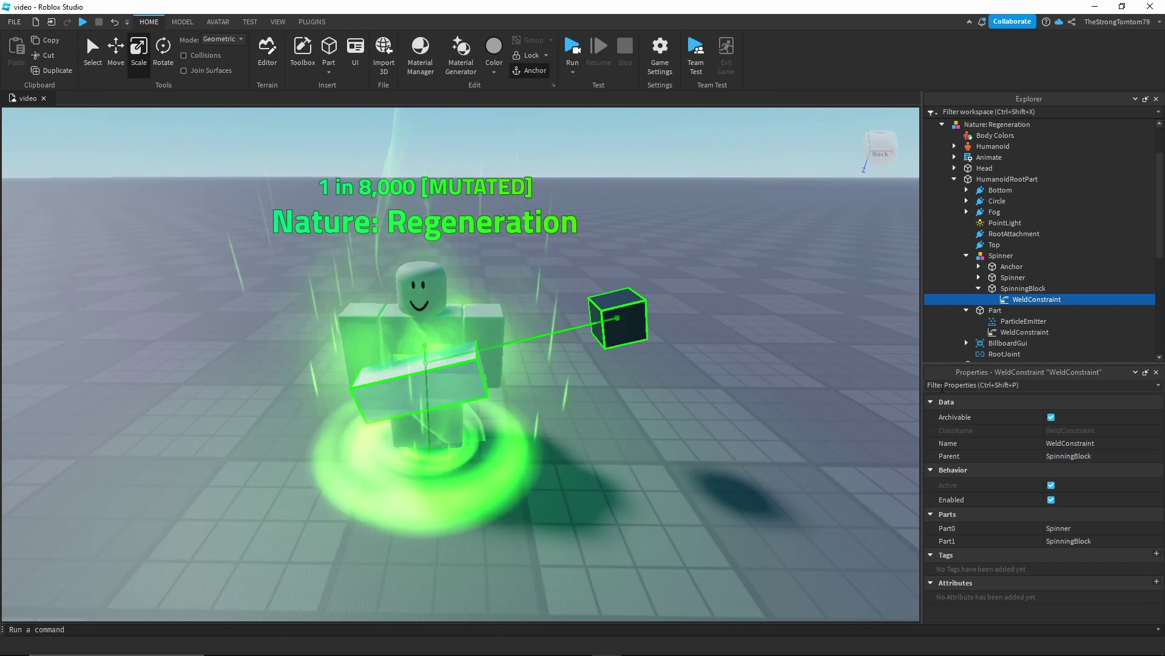
Step: Set the Transparency of the Anchor, Spinner and SpinningBlock parts to 1 together
{"action": "left_click", "coordinate": [1008, 266]}
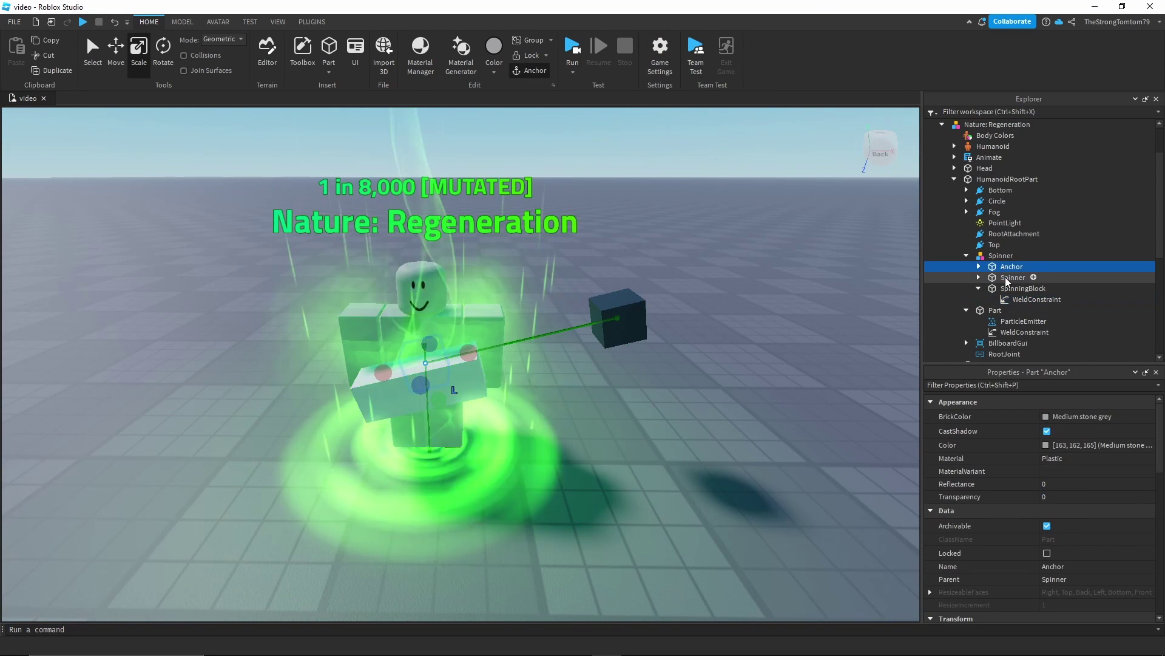
{"action": "left_click", "coordinate": [980, 288]}
{"action": "left_click", "coordinate": [1006, 288], "text": "ctrl"}
{"action": "left_click", "coordinate": [1006, 279], "text": "ctrl"}
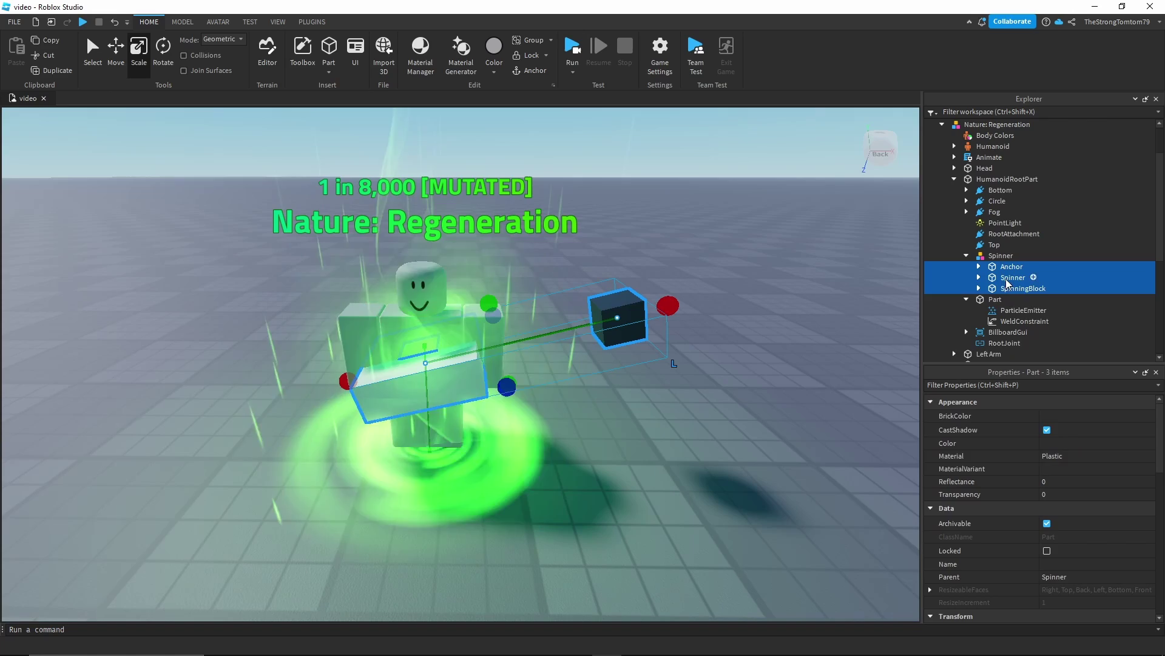
{"action": "scroll", "coordinate": [1072, 513], "scroll_direction": "down", "scroll_amount": 3}
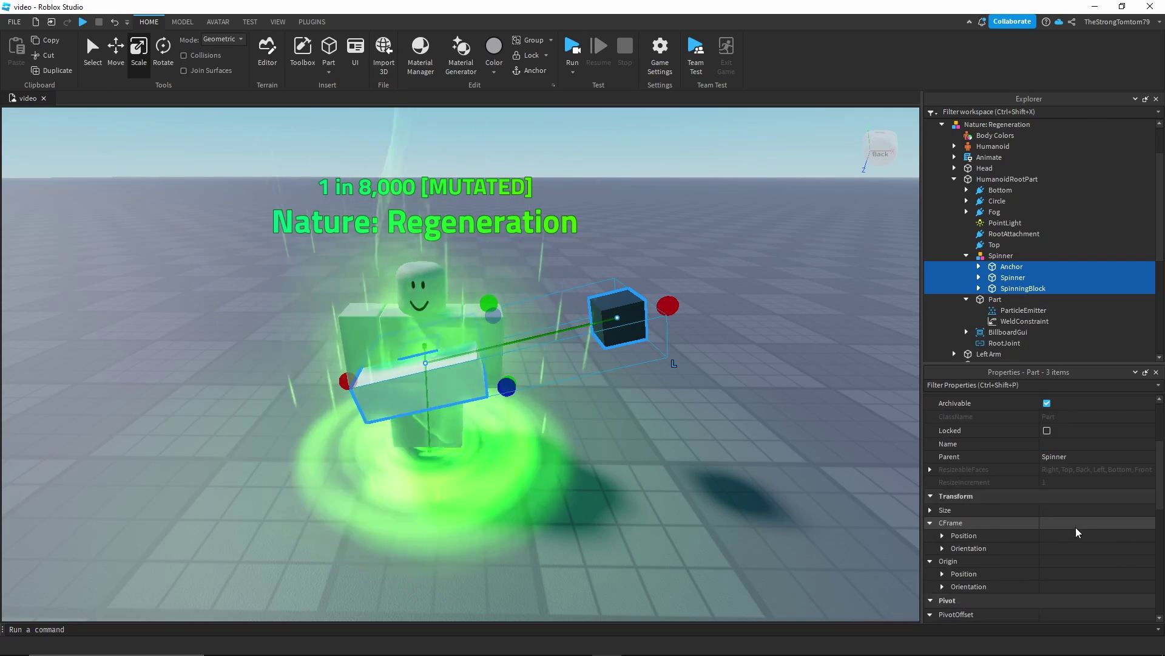
{"action": "scroll", "coordinate": [1074, 522], "scroll_direction": "up", "scroll_amount": 3}
{"action": "left_click", "coordinate": [1066, 494]}
{"action": "type", "text": "1"}
{"action": "key", "text": "Return"}
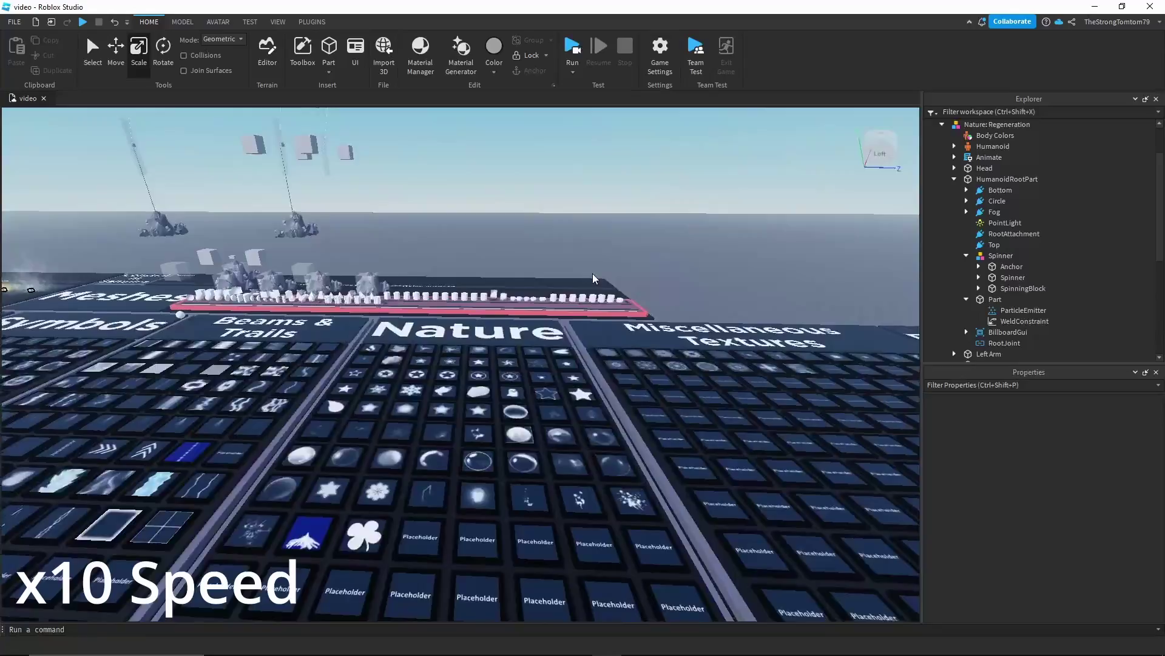
Step: Find a particle texture on the Nature board of the texture library and pick up its asset ID
{"action": "right_click_drag", "start_coordinate": [593, 279], "coordinate": [370, 406]}
{"action": "scroll", "coordinate": [573, 321], "scroll_direction": "up", "scroll_amount": 3}
{"action": "left_click", "coordinate": [369, 405]}
{"action": "left_click", "coordinate": [1040, 431]}
Step: Add an Attachment to SpinningBlock and insert a ParticleEmitter into that attachment
{"action": "right_click_drag", "start_coordinate": [572, 320], "coordinate": [591, 366]}
{"action": "left_click", "coordinate": [592, 366]}
{"action": "left_click", "coordinate": [1053, 253]}
{"action": "left_click", "coordinate": [978, 253]}
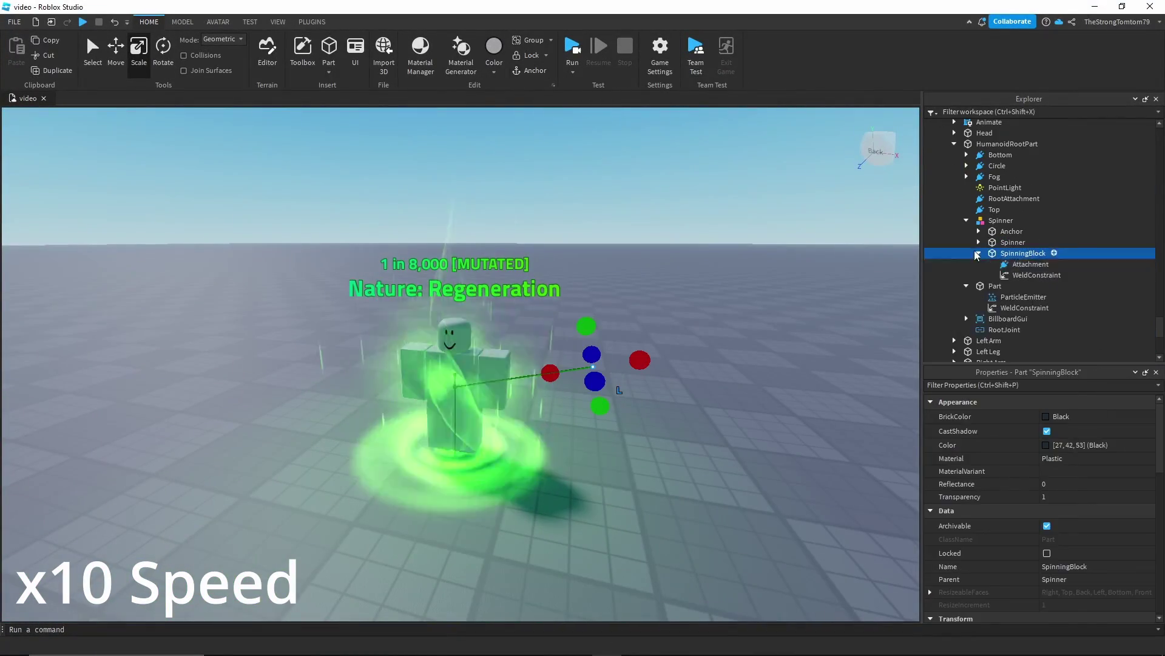
{"action": "left_click", "coordinate": [1030, 264]}
{"action": "left_click", "coordinate": [1062, 264]}
{"action": "left_click", "coordinate": [1048, 275]}
{"action": "left_click", "coordinate": [1093, 494]}
{"action": "key", "text": "ctrl+v"}
{"action": "left_click", "coordinate": [1093, 430]}
{"action": "left_click", "coordinate": [1145, 416]}
{"action": "left_click_drag", "start_coordinate": [703, 473], "coordinate": [855, 321]}
{"action": "left_click", "coordinate": [853, 549]}
{"action": "left_click", "coordinate": [1092, 468]}
{"action": "left_click", "coordinate": [1146, 468]}
{"action": "left_click_drag", "start_coordinate": [825, 364], "coordinate": [824, 374]}
{"action": "left_click", "coordinate": [807, 396]}
Step: Set the SpinningBlock ParticleEmitter's Lifetime to 2
{"action": "right_click_drag", "start_coordinate": [692, 419], "coordinate": [708, 419]}
{"action": "scroll", "coordinate": [1072, 529], "scroll_direction": "down", "scroll_amount": 6}
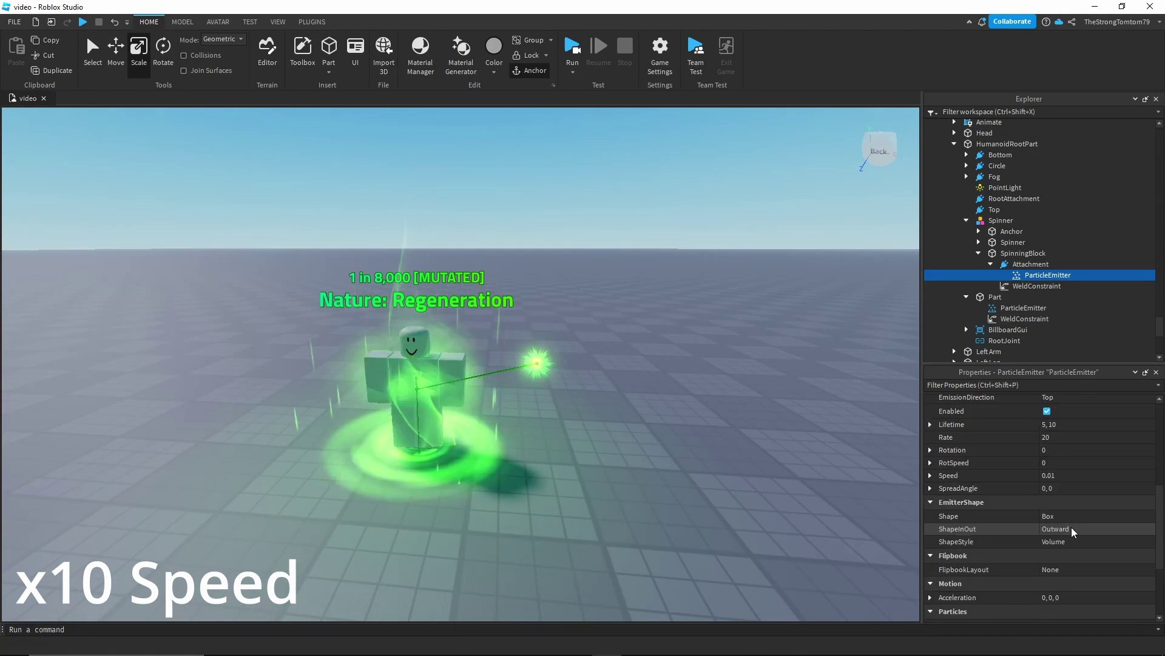
{"action": "scroll", "coordinate": [1072, 528], "scroll_direction": "up", "scroll_amount": 1}
{"action": "left_click", "coordinate": [1063, 465]}
{"action": "type", "text": "2"}
{"action": "key", "text": "Return"}
Step: Run the simulation, examine the particle trail orbiting the character and stop it
{"action": "key", "text": "F8"}
{"action": "right_click_drag", "start_coordinate": [647, 380], "coordinate": [593, 370]}
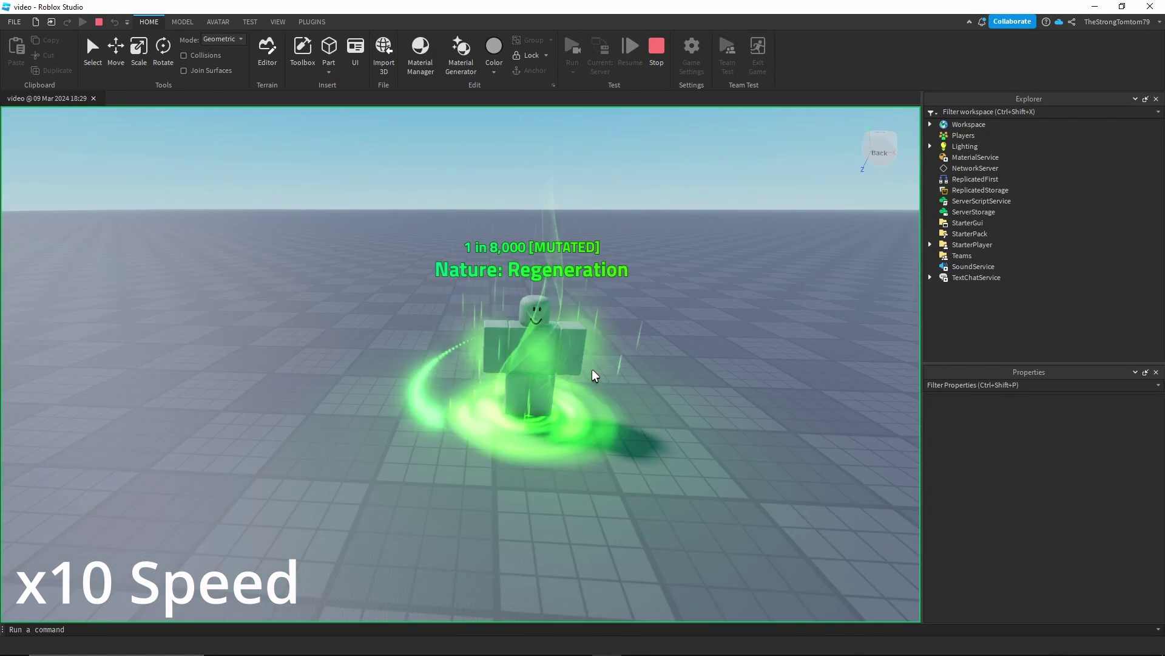
{"action": "key", "text": "shift+F5"}
Step: Try yellower colors on the SpinningBlock ParticleEmitter, checking each one in a short simulation run
{"action": "left_click", "coordinate": [1146, 416]}
{"action": "left_click", "coordinate": [674, 227]}
{"action": "left_click", "coordinate": [662, 441]}
{"action": "key", "text": "F5"}
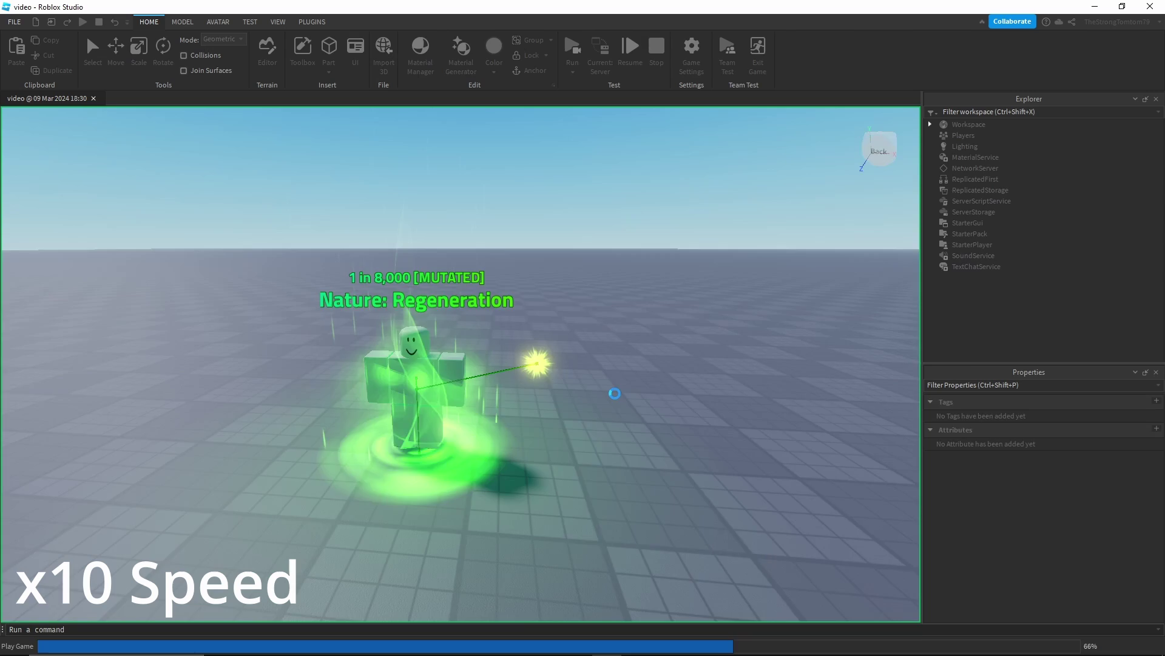
{"action": "left_click", "coordinate": [656, 52]}
{"action": "left_click", "coordinate": [1146, 416]}
{"action": "left_click", "coordinate": [681, 462]}
{"action": "key", "text": "Return"}
{"action": "key", "text": "F5"}
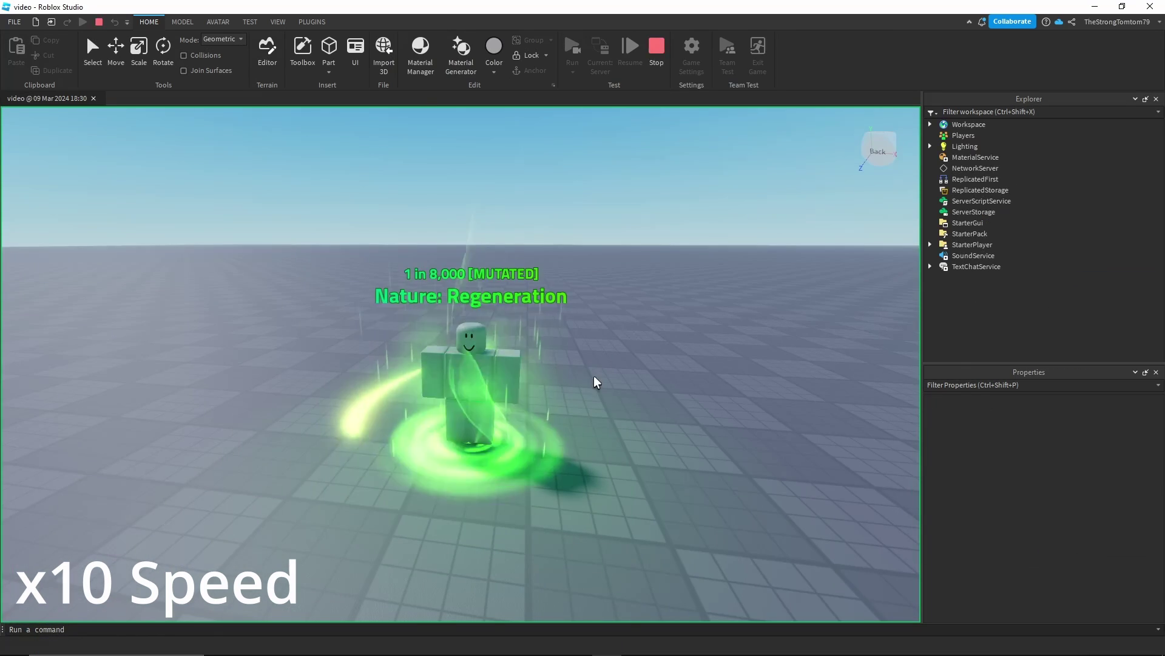
{"action": "key", "text": "shift+F5"}
Step: Set the ParticleEmitter's LightEmission to 0.95 and its Color to 34, 255, 0, and check the trail in a simulation run
{"action": "left_click", "coordinate": [1061, 442]}
{"action": "left_click", "coordinate": [1062, 429]}
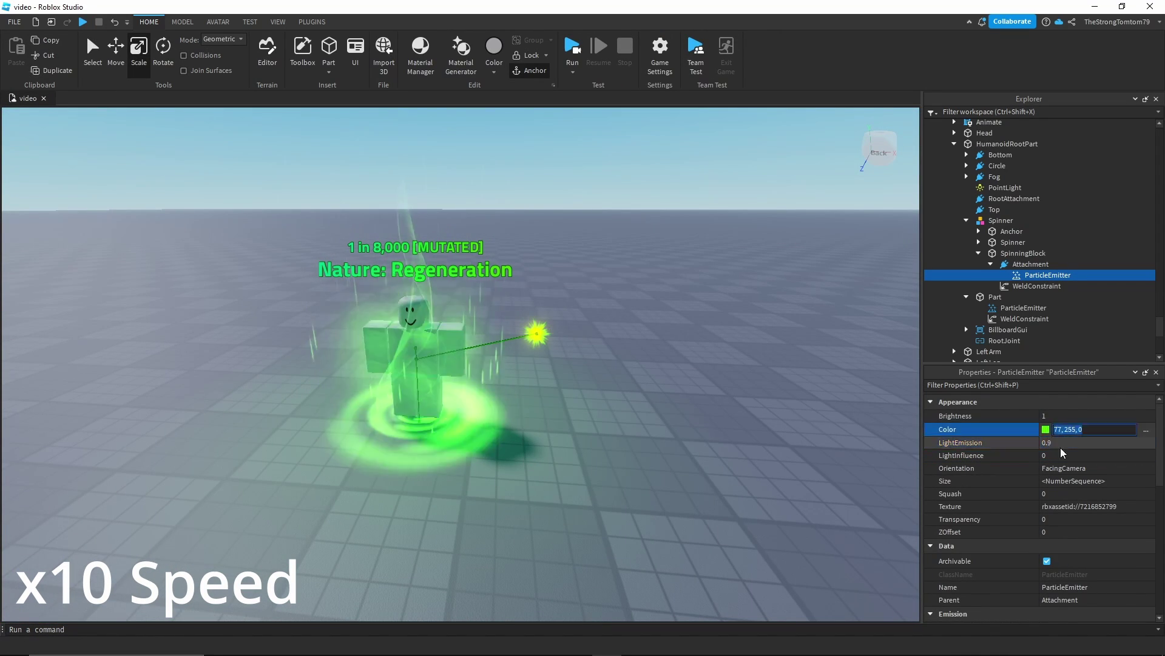
{"action": "left_click", "coordinate": [1062, 443]}
{"action": "type", "text": "0.95"}
{"action": "left_click", "coordinate": [1046, 429]}
{"action": "left_click", "coordinate": [671, 298]}
{"action": "left_click", "coordinate": [666, 511]}
{"action": "left_click", "coordinate": [569, 56]}
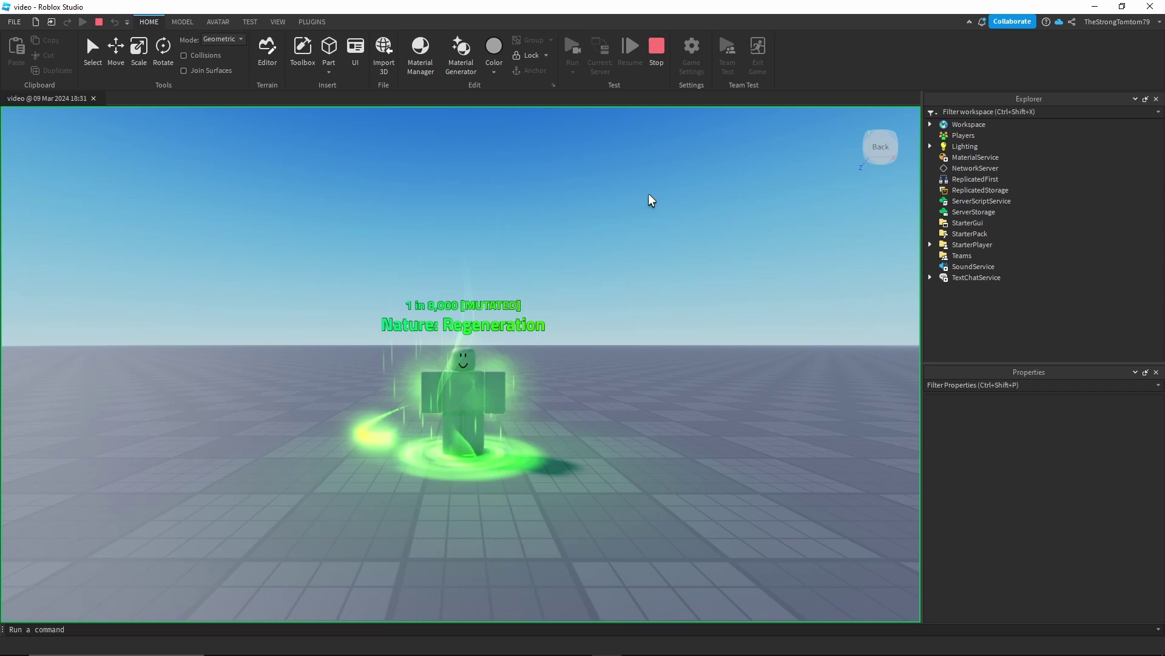
{"action": "left_click", "coordinate": [656, 47]}
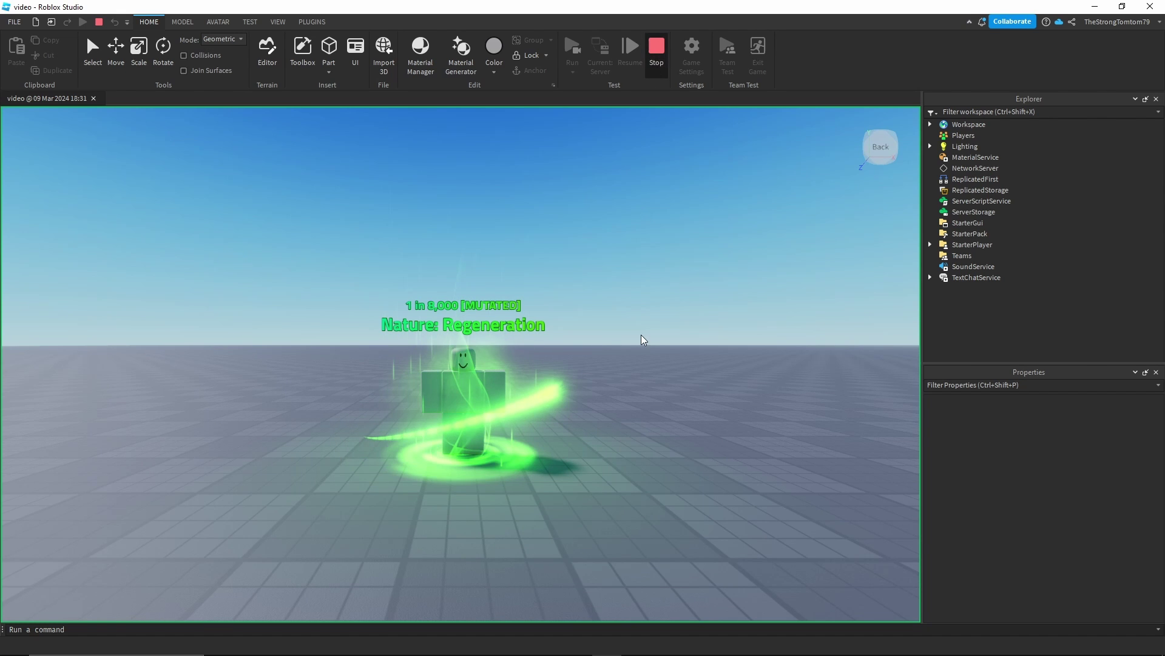
Step: Duplicate SpinningBlock with its emitter and move the copy along the tilted axis to the opposite side of the character
{"action": "left_click", "coordinate": [551, 324]}
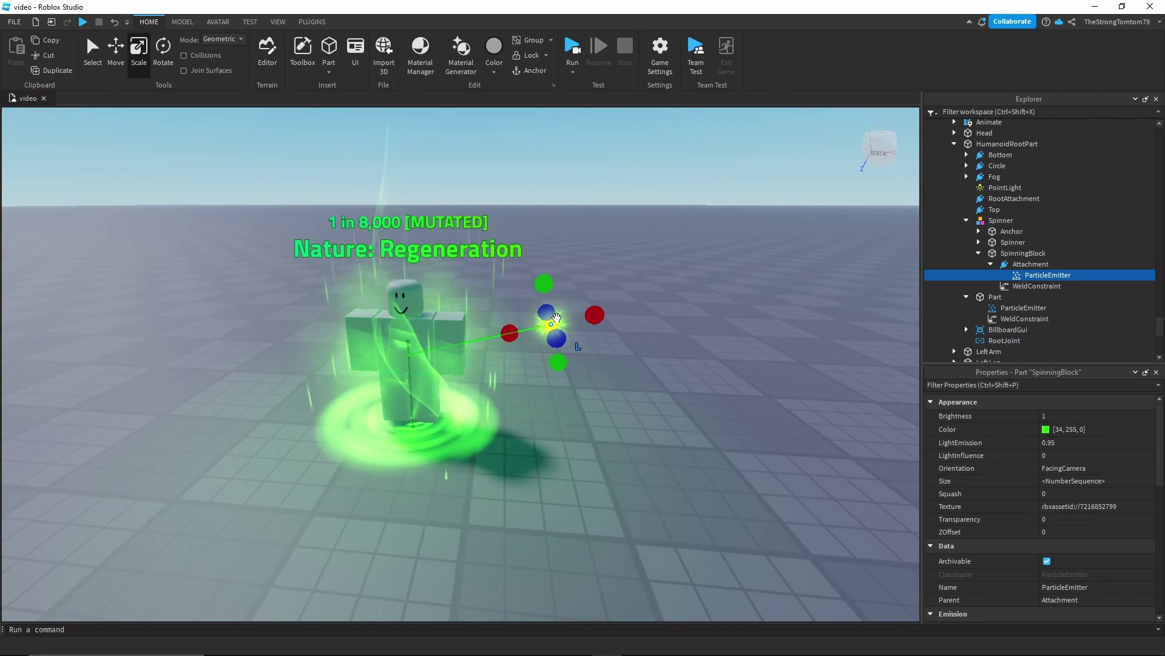
{"action": "left_click", "coordinate": [979, 253]}
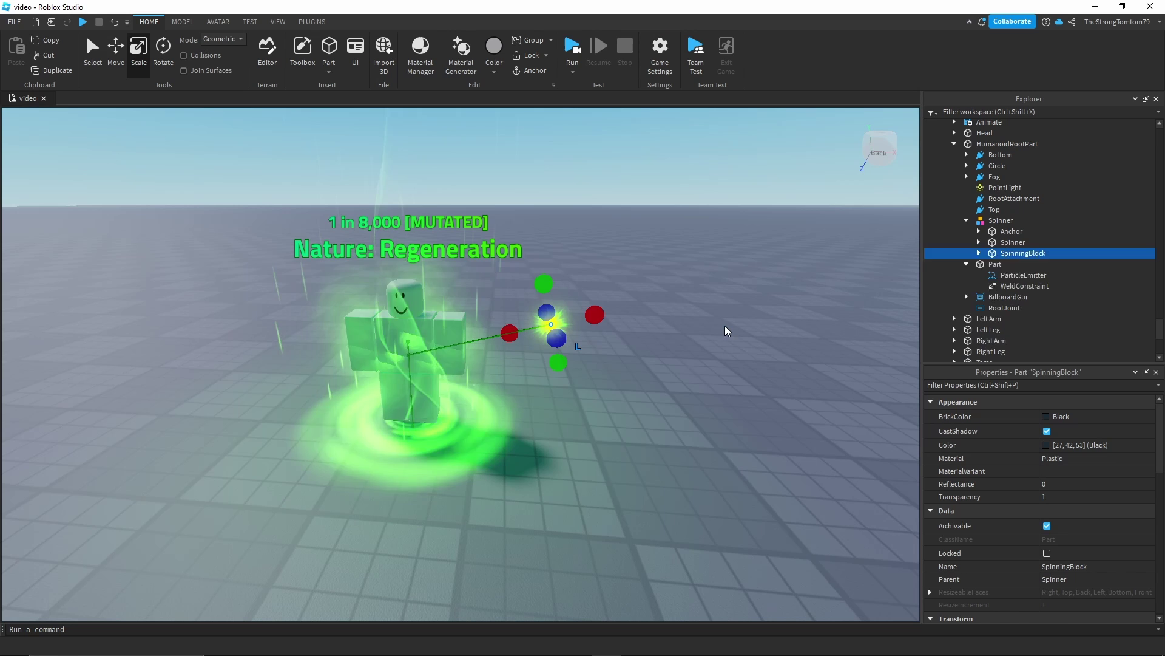
{"action": "key", "text": "ctrl+d"}
{"action": "key", "text": "ctrl+2"}
{"action": "key", "text": "a"}
{"action": "left_click_drag", "start_coordinate": [457, 358], "coordinate": [377, 419]}
{"action": "right_click_drag", "start_coordinate": [607, 418], "coordinate": [552, 322]}
{"action": "scroll", "coordinate": [609, 419], "scroll_direction": "down", "scroll_amount": 3}
{"action": "scroll", "coordinate": [609, 419], "scroll_direction": "up", "scroll_amount": 1}
{"action": "left_click", "coordinate": [619, 430]}
Step: Run the simulation, examine the two particle trails circling the character and stop it
{"action": "scroll", "coordinate": [619, 431], "scroll_direction": "down", "scroll_amount": 2}
{"action": "right_click_drag", "start_coordinate": [619, 431], "coordinate": [619, 462]}
{"action": "scroll", "coordinate": [619, 427], "scroll_direction": "up", "scroll_amount": 3}
{"action": "scroll", "coordinate": [618, 424], "scroll_direction": "down", "scroll_amount": 1}
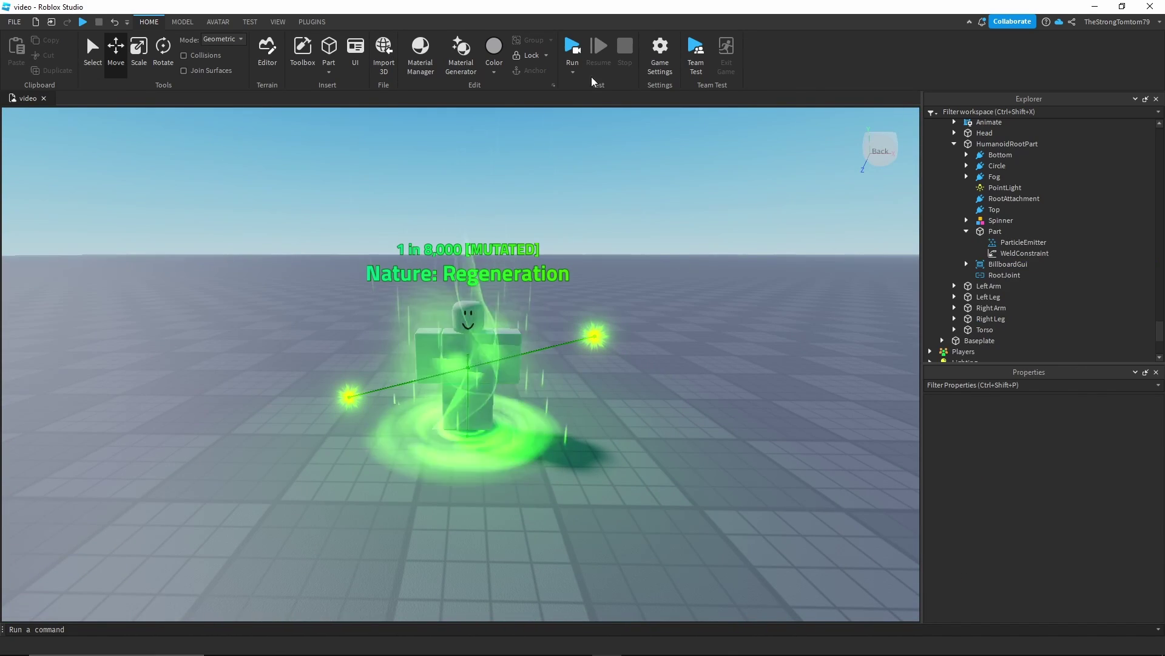
{"action": "key", "text": "F5"}
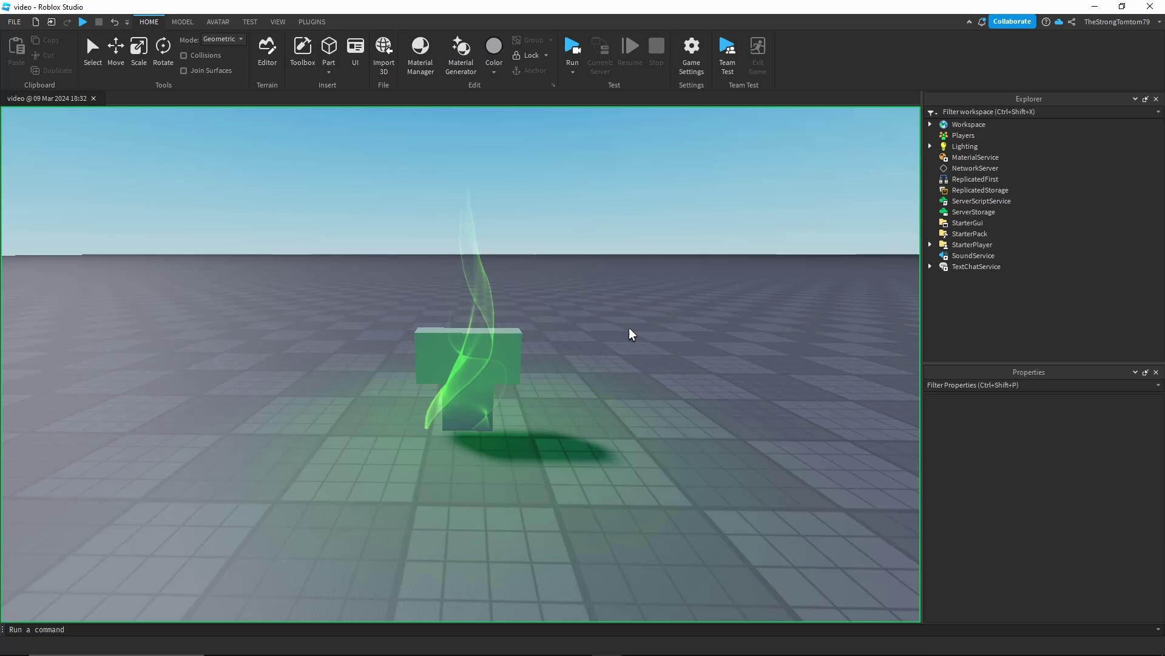
{"action": "scroll", "coordinate": [642, 322], "scroll_direction": "up", "scroll_amount": 2}
{"action": "scroll", "coordinate": [642, 322], "scroll_direction": "down", "scroll_amount": 2}
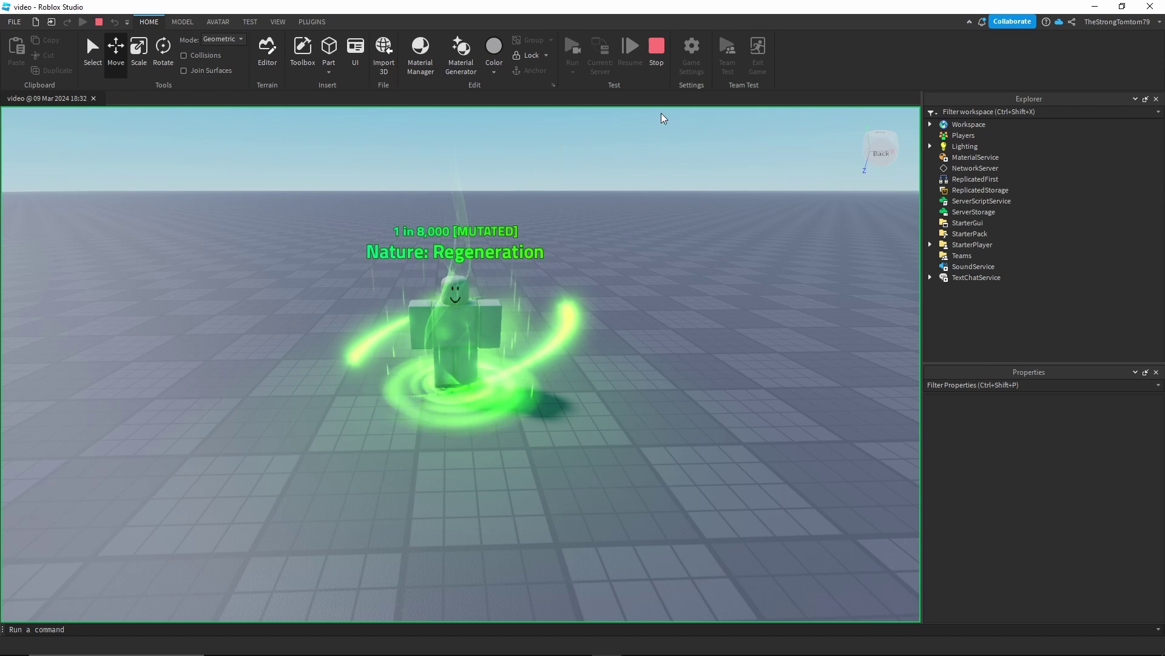
{"action": "left_click", "coordinate": [654, 56]}
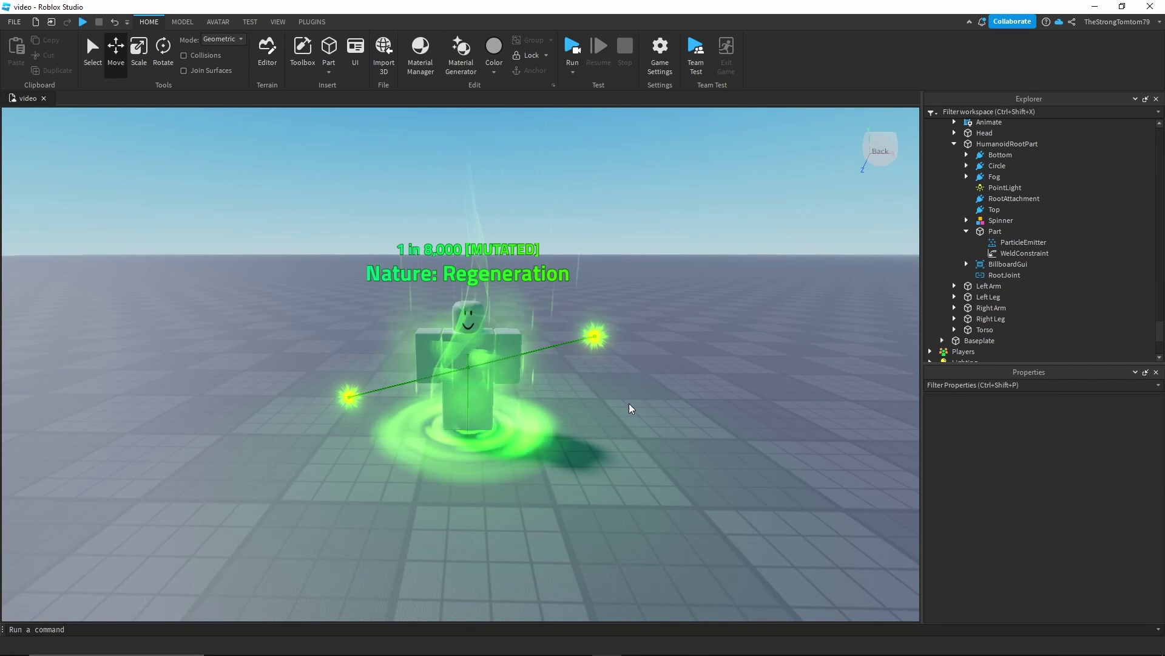
{"action": "scroll", "coordinate": [629, 404], "scroll_direction": "down", "scroll_amount": 3}
{"action": "scroll", "coordinate": [629, 403], "scroll_direction": "up", "scroll_amount": 4}
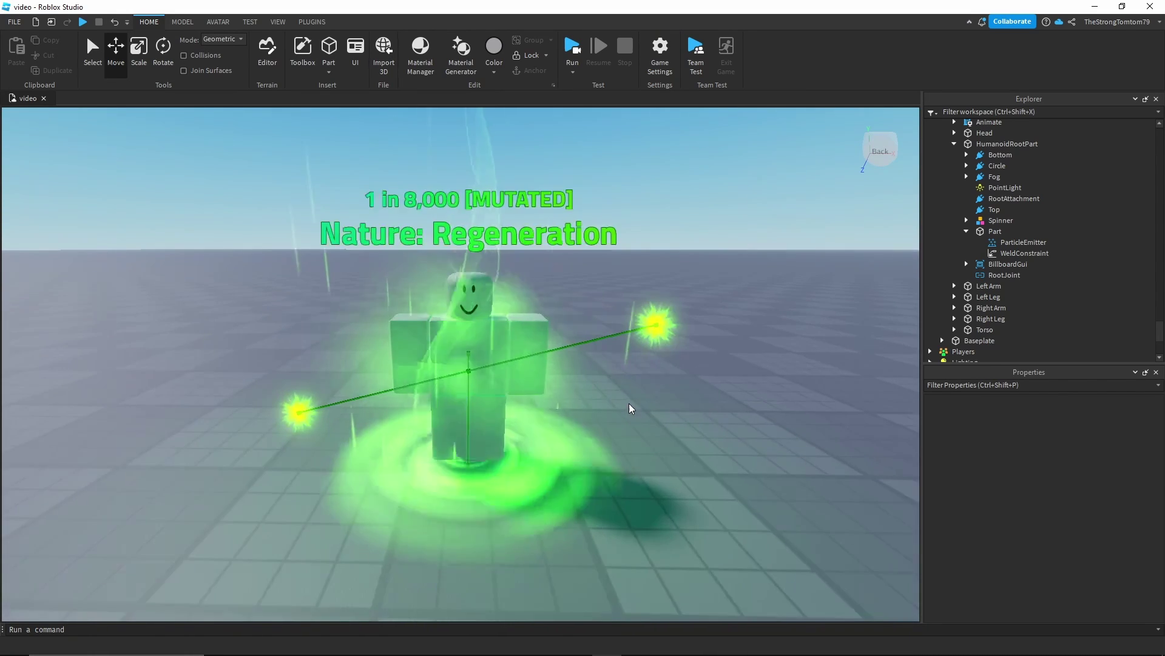
{"action": "key", "text": "s"}
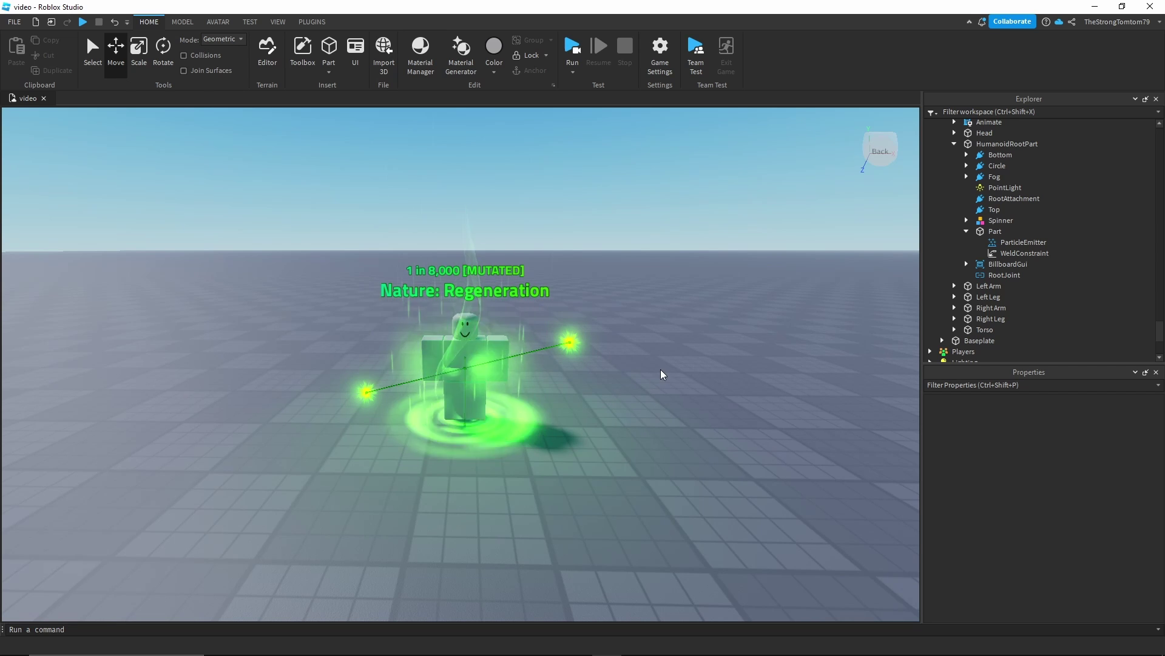
{"action": "key", "text": "s"}
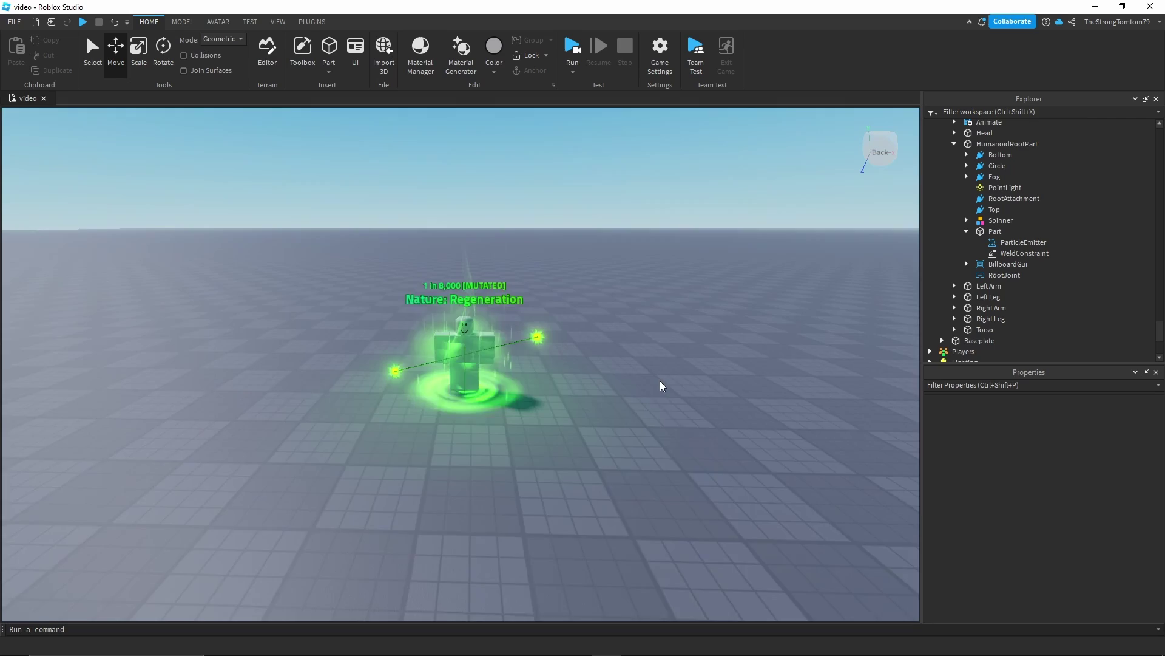
Step: Examine the spinner showcase boards, comparing the RNG cores, linear and circular spinners, and the ropes and rods examples
{"action": "key", "text": "w"}
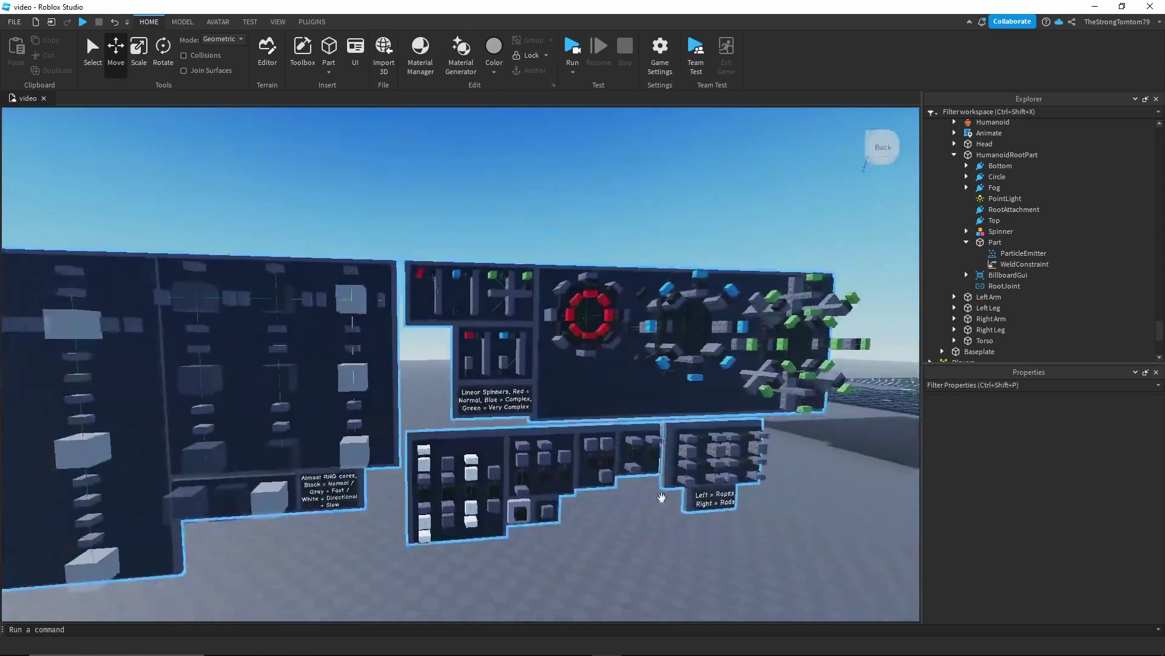
{"action": "key", "text": "w"}
{"action": "right_click_drag", "start_coordinate": [640, 537], "coordinate": [639, 536]}
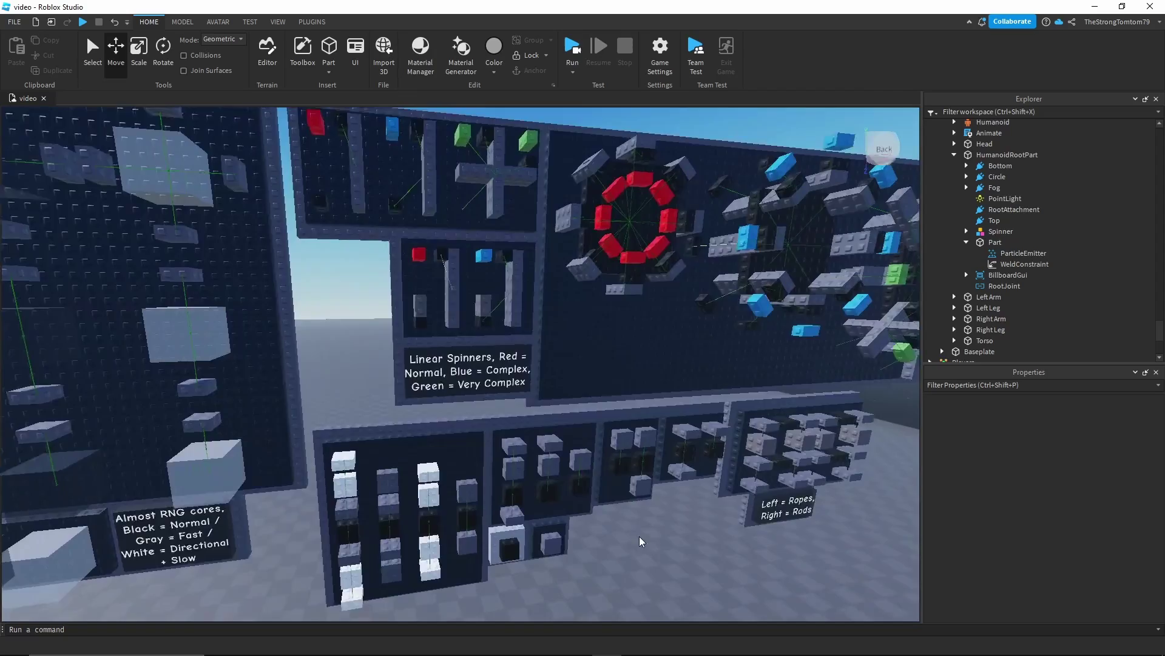
{"action": "key", "text": "s"}
{"action": "key", "text": "w"}
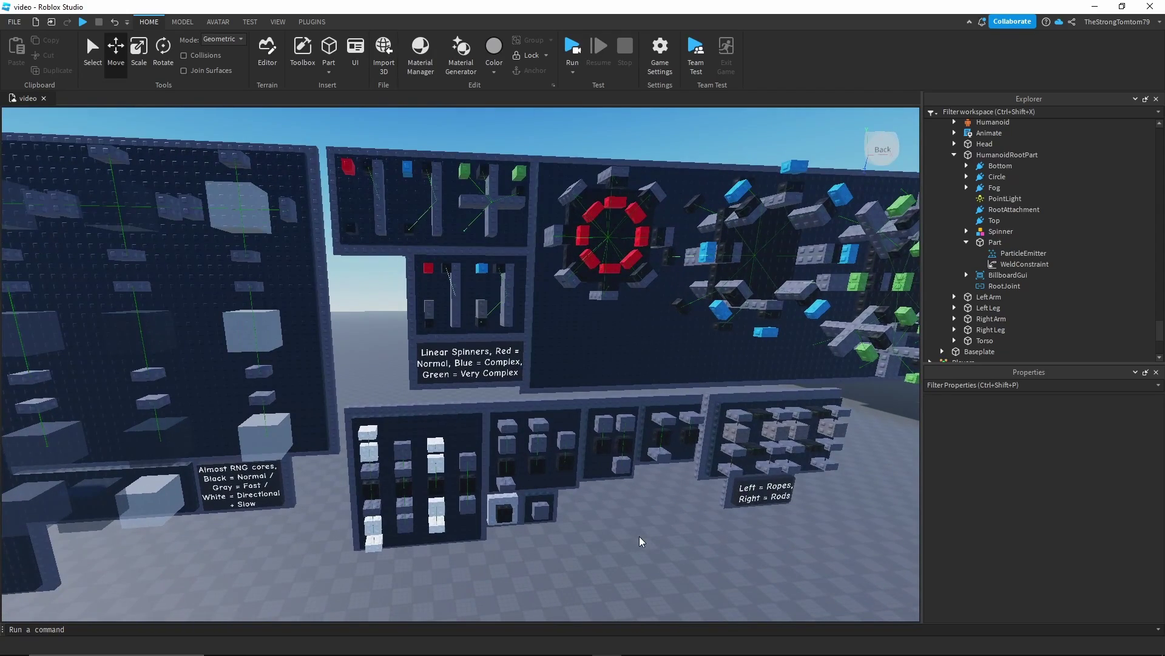
{"action": "key", "text": "s"}
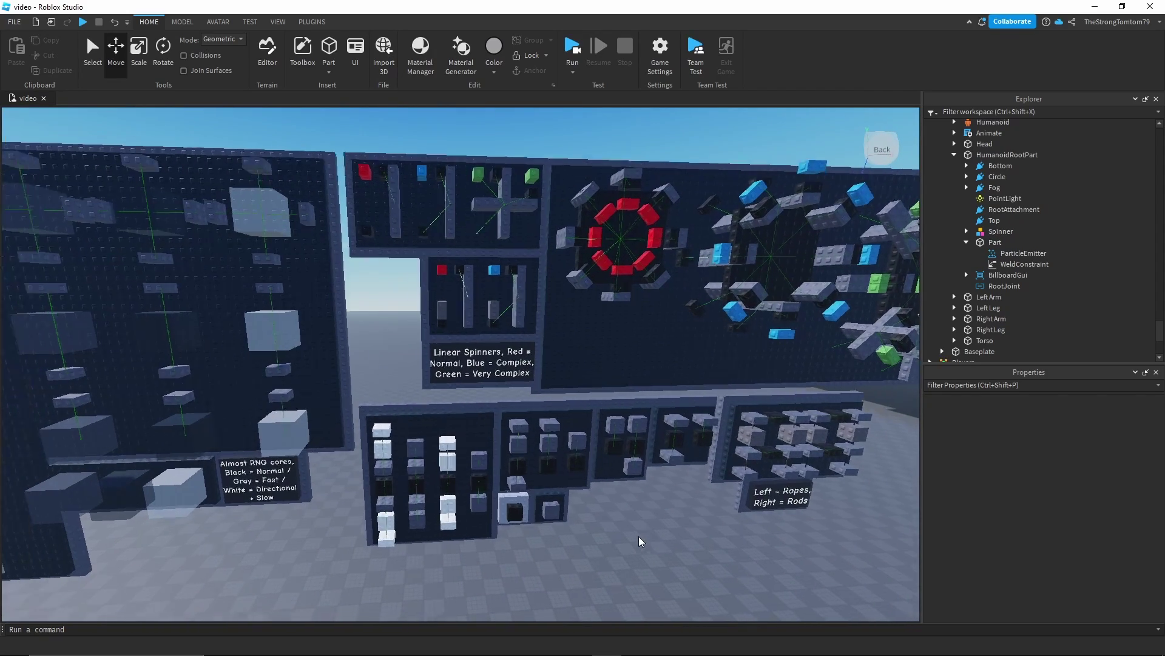
{"action": "right_click_drag", "start_coordinate": [639, 537], "coordinate": [639, 537]}
{"action": "key", "text": "a"}
{"action": "key", "text": "w"}
{"action": "key", "text": "s"}
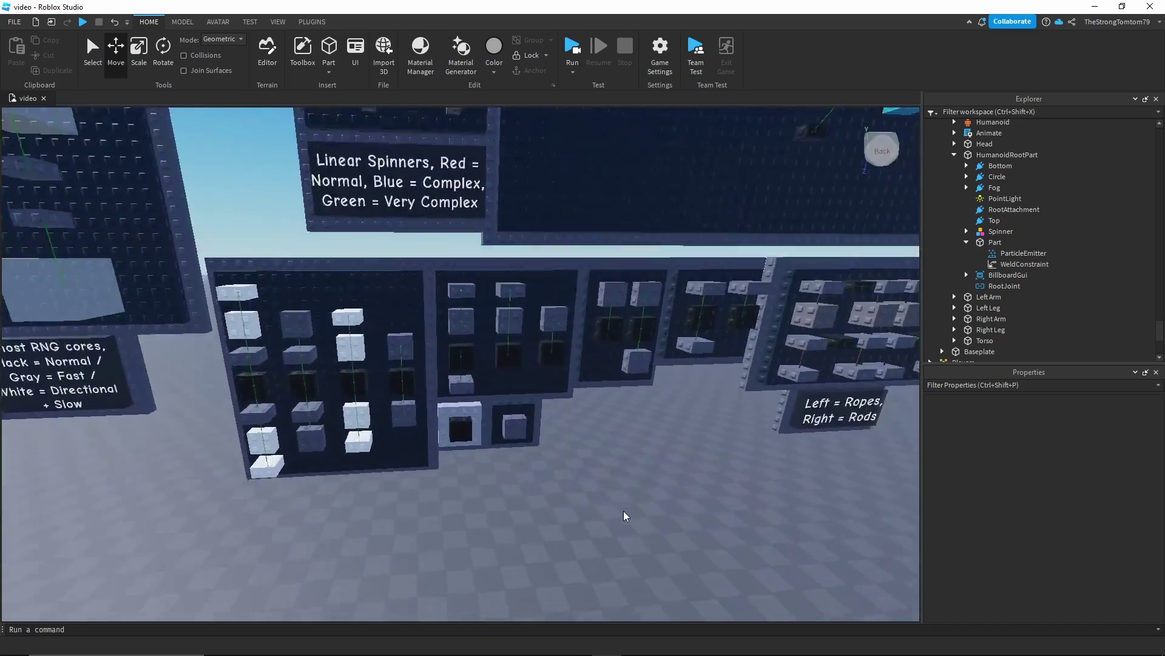
{"action": "key", "text": "w"}
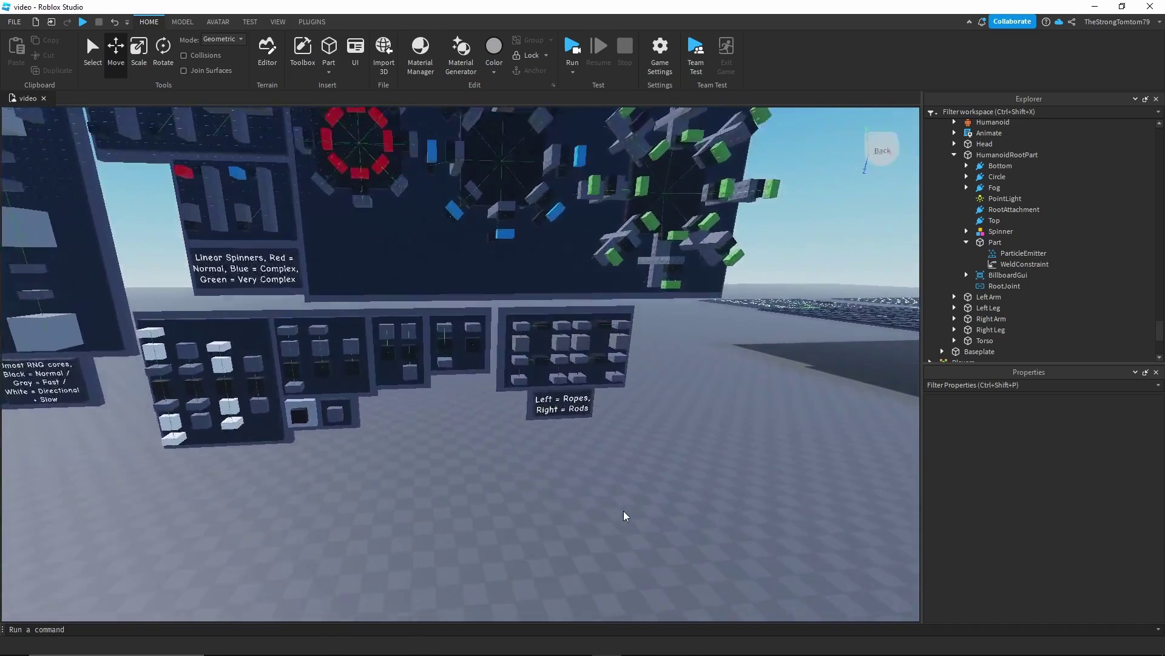
{"action": "key", "text": "s"}
{"action": "key", "text": "a"}
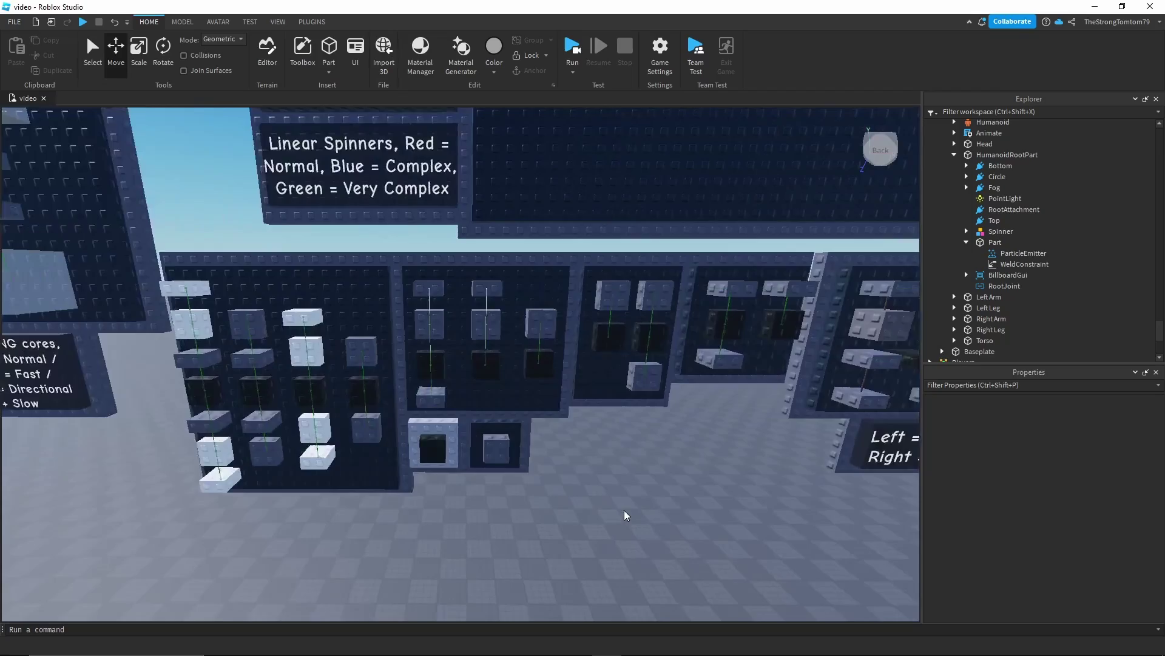
{"action": "key", "text": "s"}
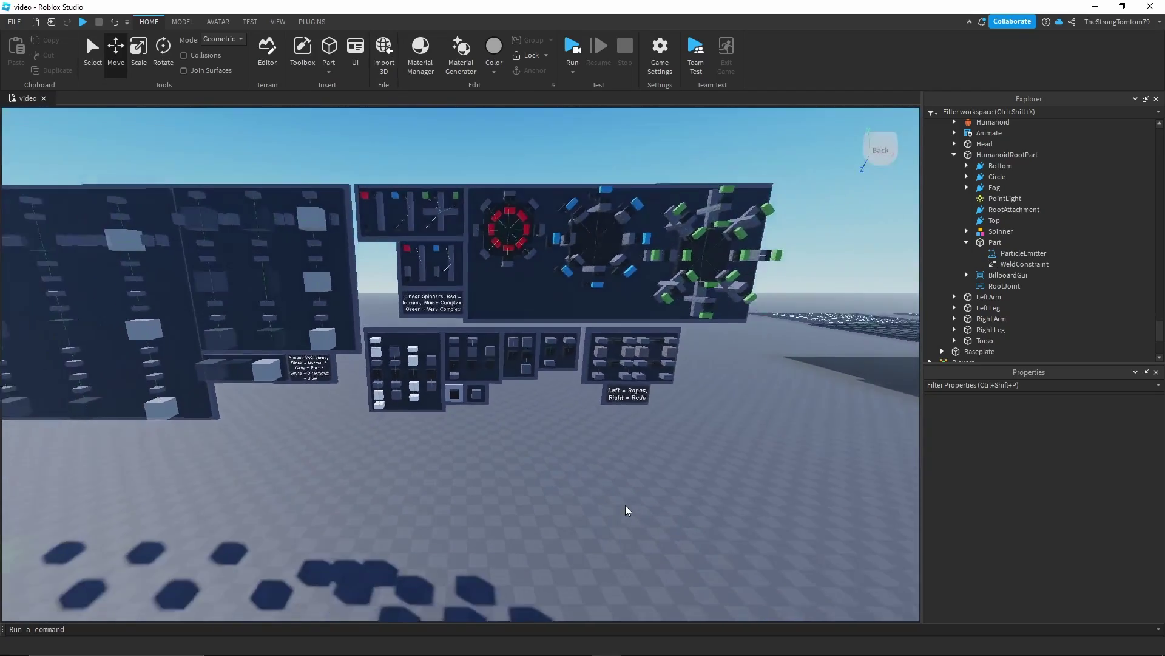
{"action": "key", "text": "w"}
{"action": "key", "text": "d"}
{"action": "right_click_drag", "start_coordinate": [625, 505], "coordinate": [625, 505]}
{"action": "key", "text": "a"}
{"action": "key", "text": "s"}
{"action": "key", "text": "w"}
{"action": "key", "text": "s"}
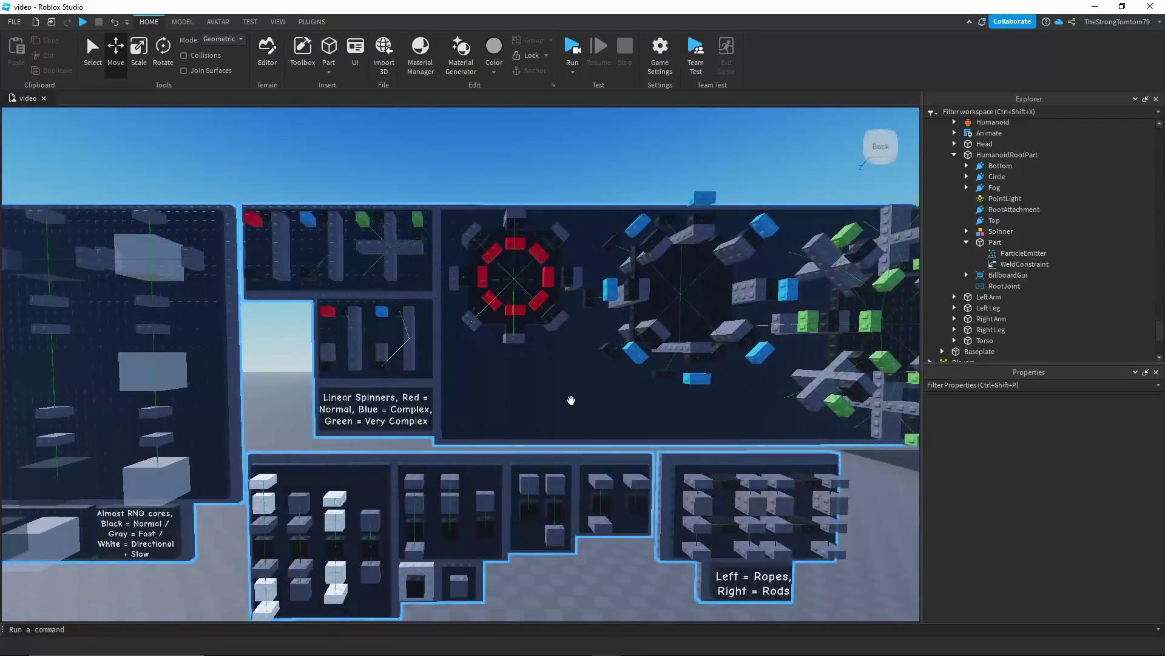
{"action": "key", "text": "s"}
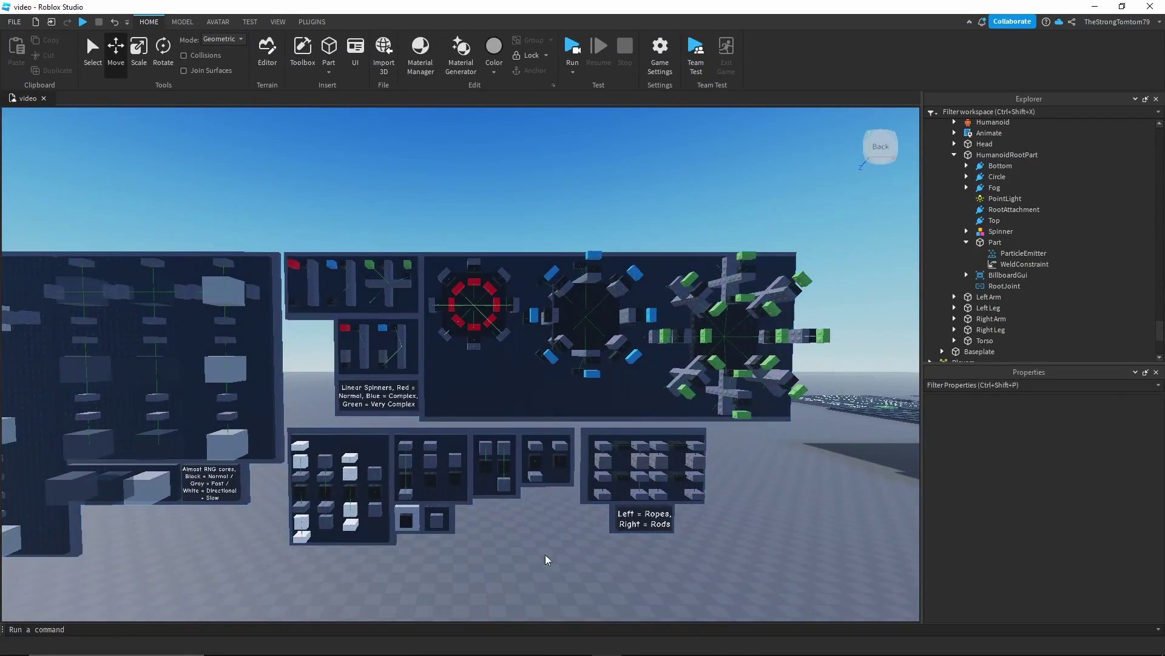
{"action": "key", "text": "w"}
{"action": "right_click_drag", "start_coordinate": [523, 540], "coordinate": [523, 540]}
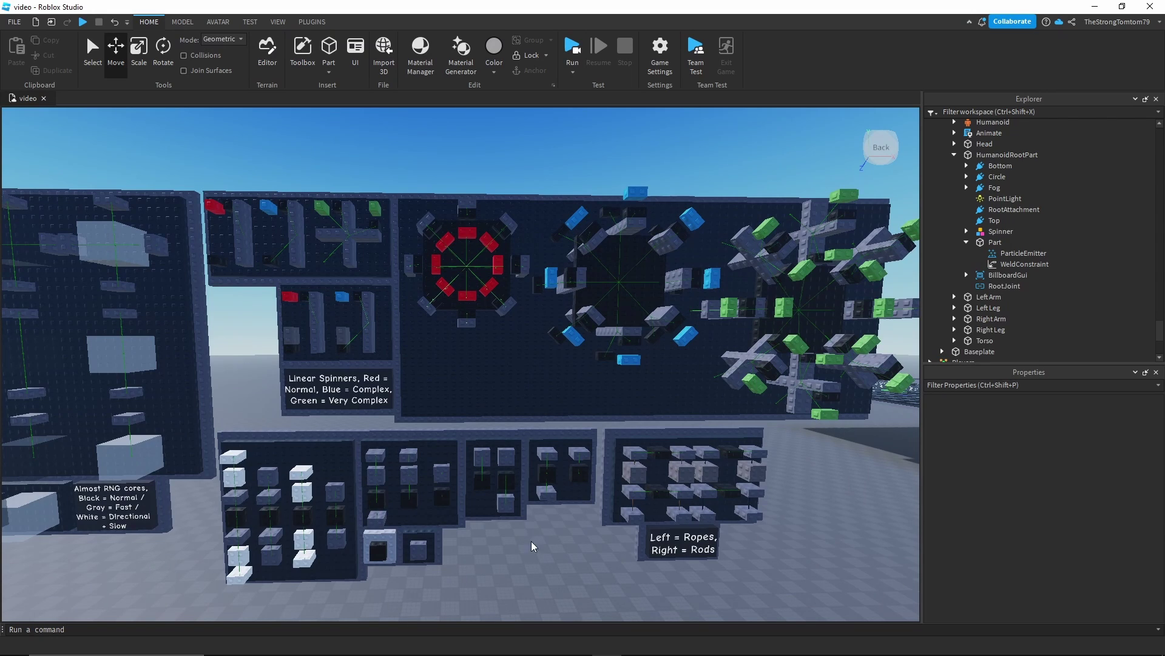
Step: Return to the Nature: Regeneration character and view its two opposite particle blocks from near and far
{"action": "right_click_drag", "start_coordinate": [530, 541], "coordinate": [563, 502]}
{"action": "key", "text": "w"}
{"action": "key", "text": "a"}
{"action": "key", "text": "w"}
{"action": "key", "text": "s"}
{"action": "key", "text": "w"}
{"action": "scroll", "coordinate": [563, 496], "scroll_direction": "down", "scroll_amount": 10}
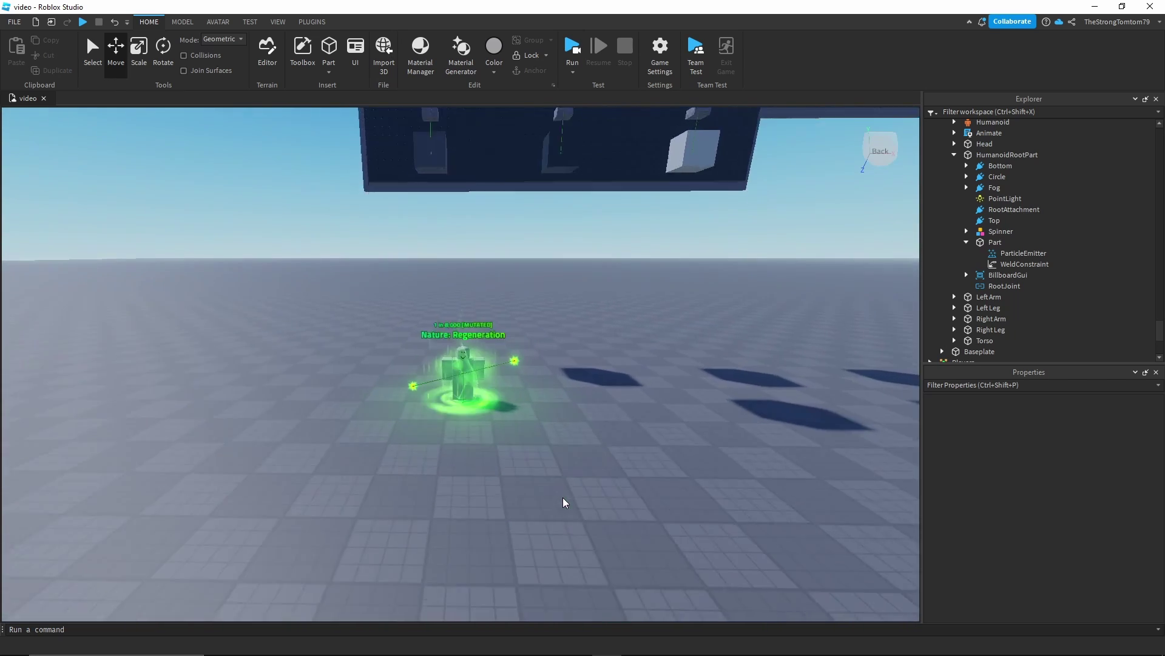
{"action": "scroll", "coordinate": [563, 502], "scroll_direction": "up", "scroll_amount": 4}
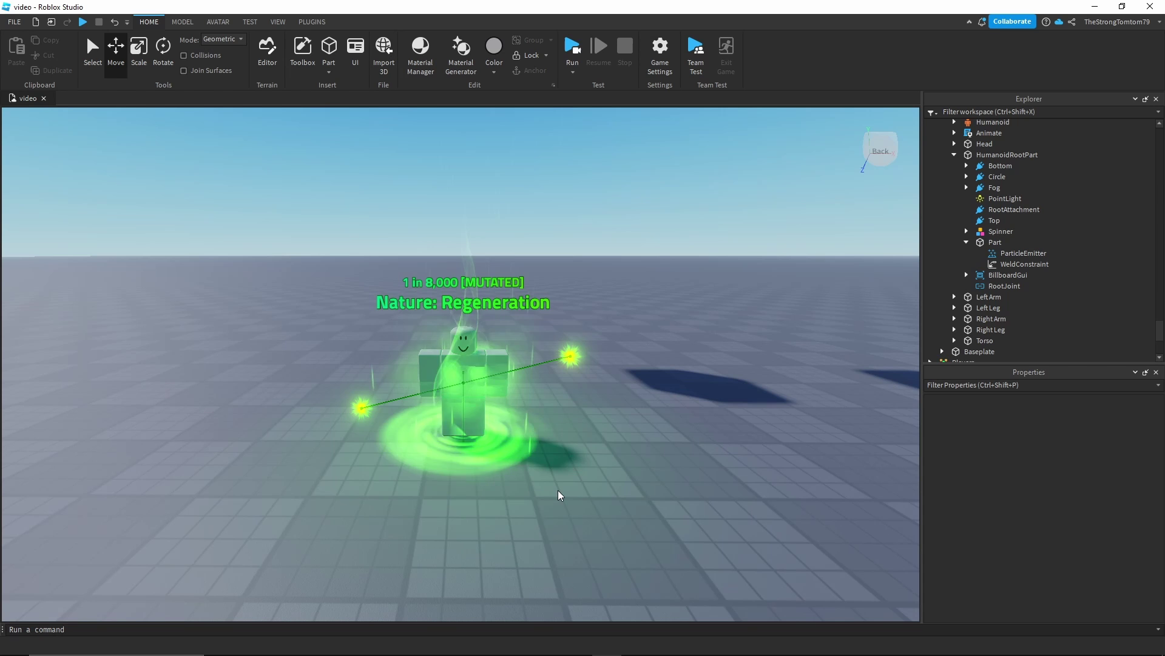
{"action": "scroll", "coordinate": [642, 463], "scroll_direction": "down", "scroll_amount": 5}
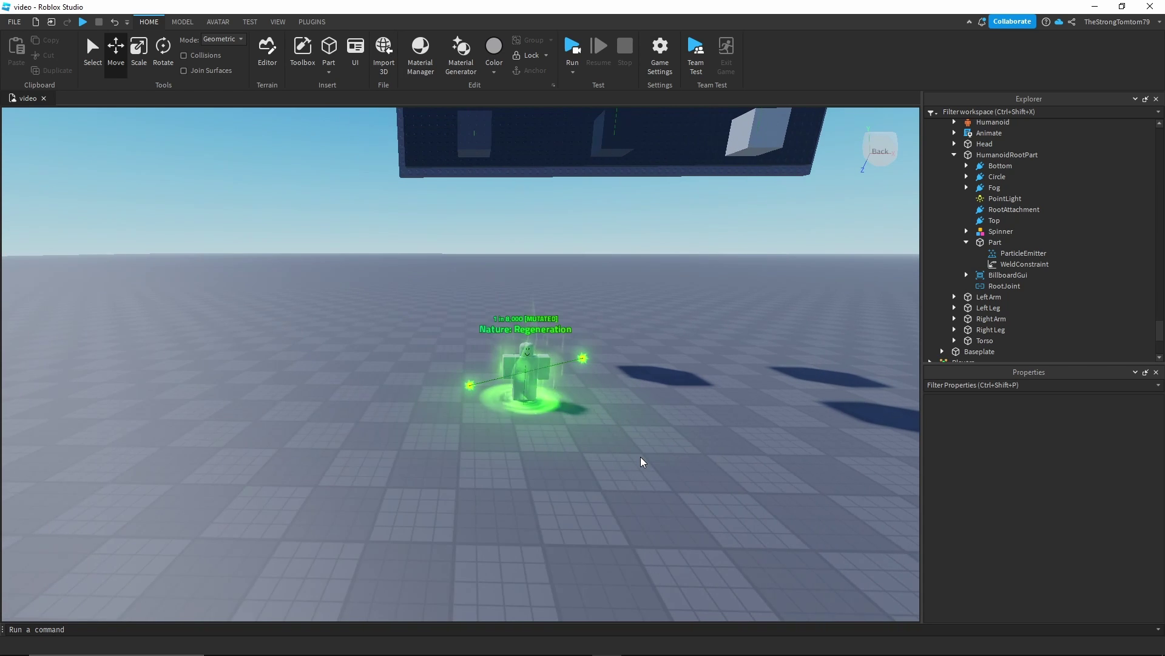
Step: Examine the area around the Nature: Regeneration character and the linear and circular spinner boards in the showcase
{"action": "key", "text": "a"}
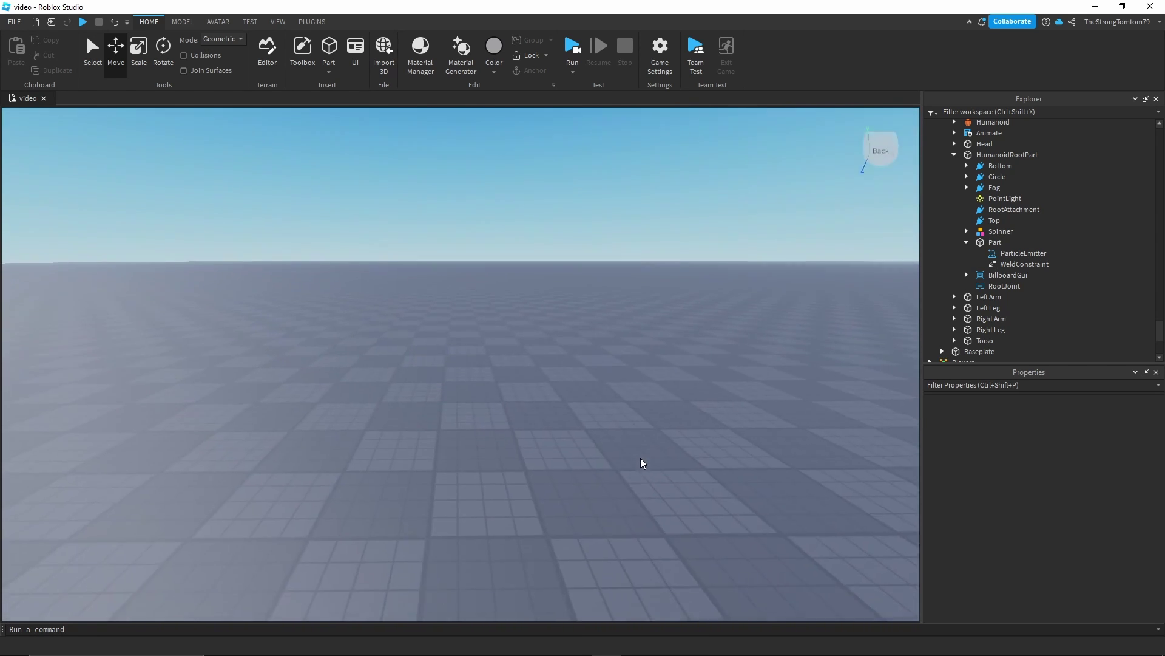
{"action": "right_click_drag", "start_coordinate": [641, 458], "coordinate": [640, 456]}
{"action": "scroll", "coordinate": [640, 458], "scroll_direction": "down", "scroll_amount": 4}
{"action": "key", "text": "d"}
{"action": "key", "text": "d"}
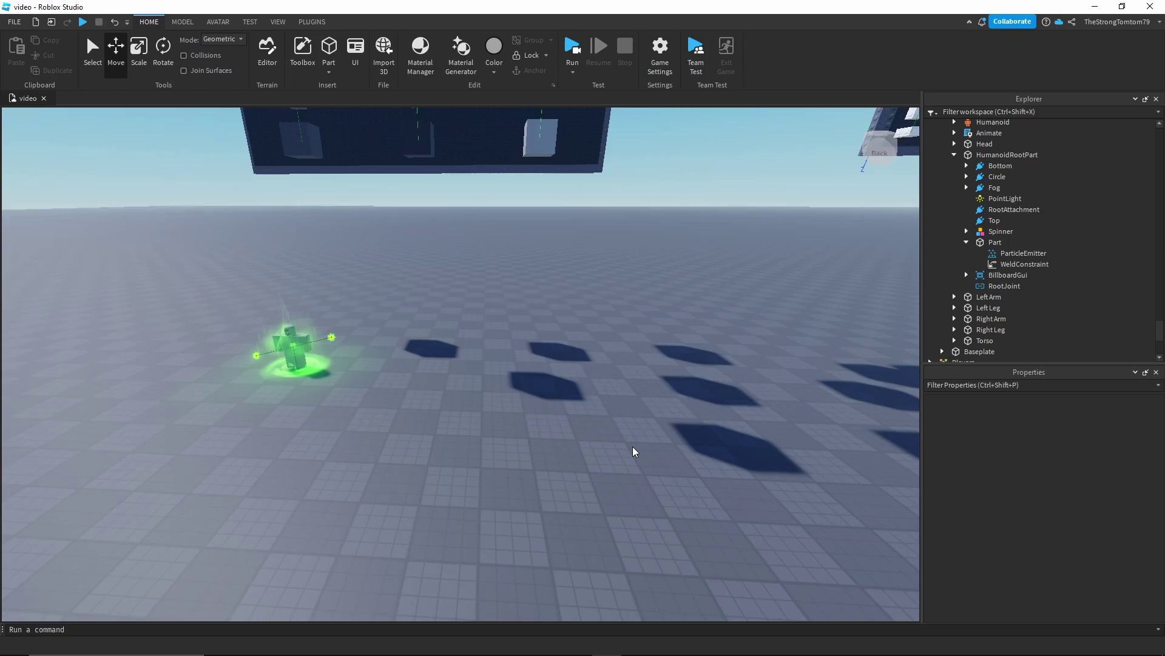
{"action": "right_click_drag", "start_coordinate": [633, 447], "coordinate": [634, 444]}
{"action": "scroll", "coordinate": [514, 333], "scroll_direction": "up", "scroll_amount": 4}
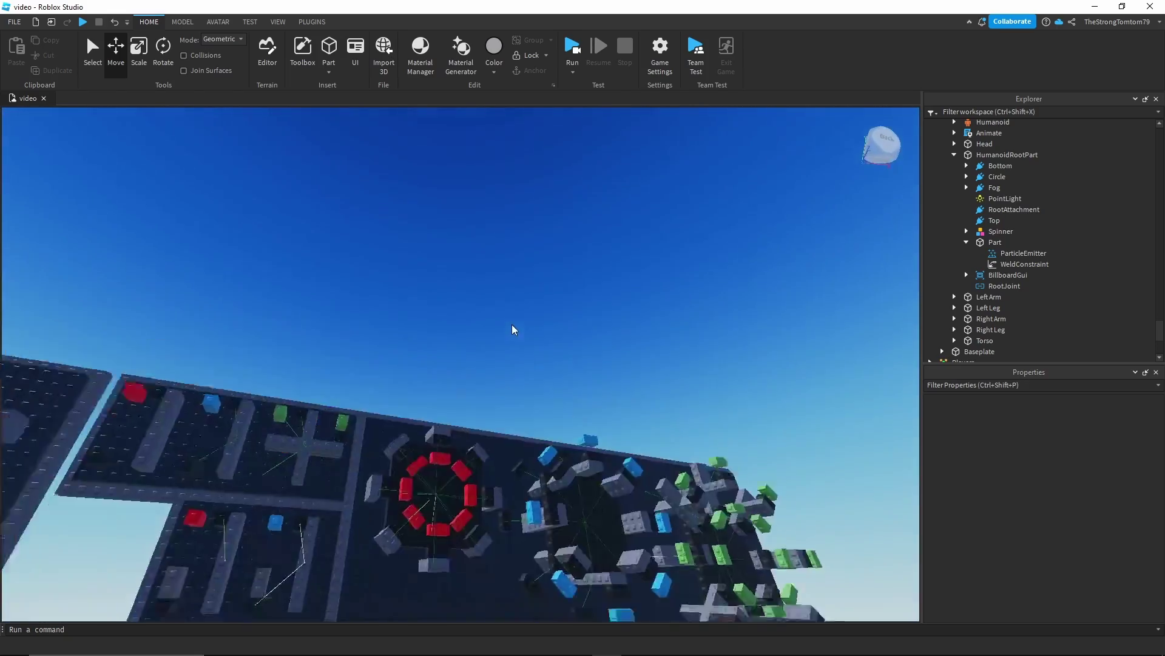
{"action": "scroll", "coordinate": [513, 330], "scroll_direction": "up", "scroll_amount": 2}
{"action": "right_click_drag", "start_coordinate": [513, 330], "coordinate": [512, 323]}
{"action": "scroll", "coordinate": [512, 324], "scroll_direction": "down", "scroll_amount": 3}
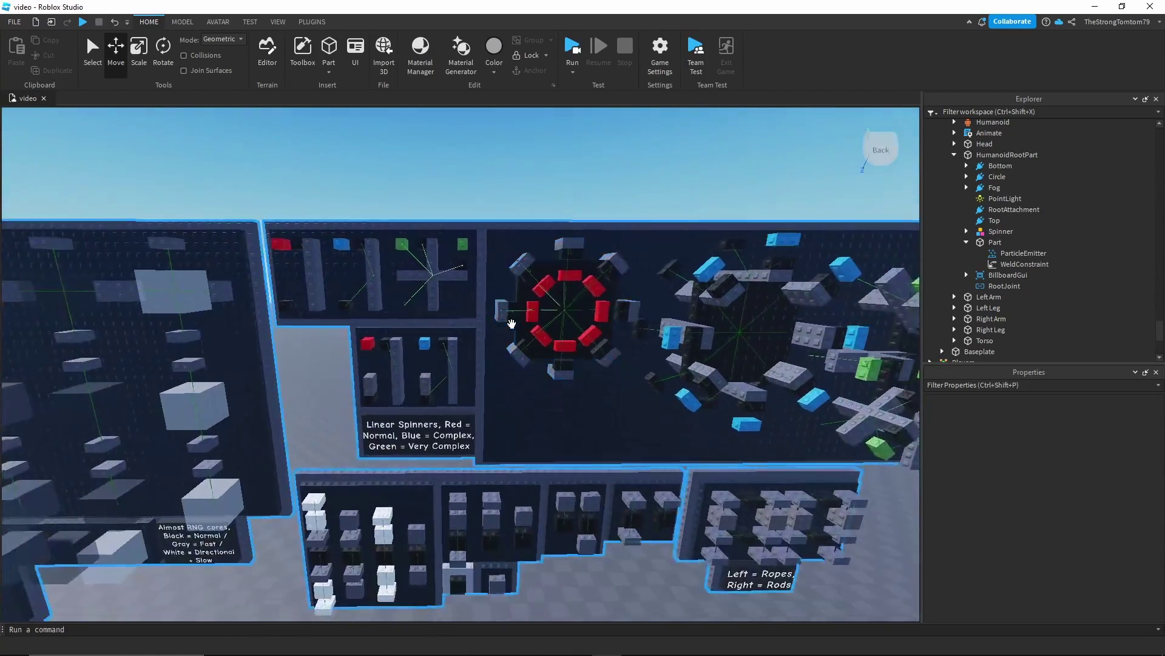
{"action": "key", "text": "a"}
{"action": "scroll", "coordinate": [511, 423], "scroll_direction": "up", "scroll_amount": 2}
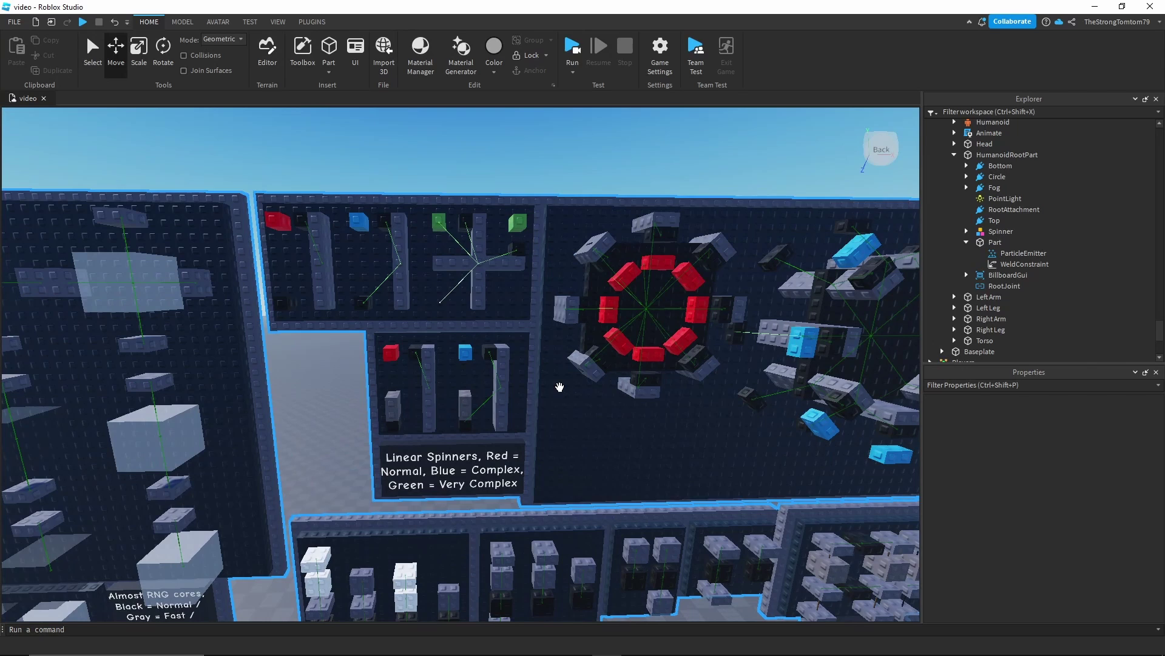
Step: Duplicate the red-block EasingSpinner from the linear spinners board into Workspace and lower the copy to just above the baseplate
{"action": "key", "text": "a"}
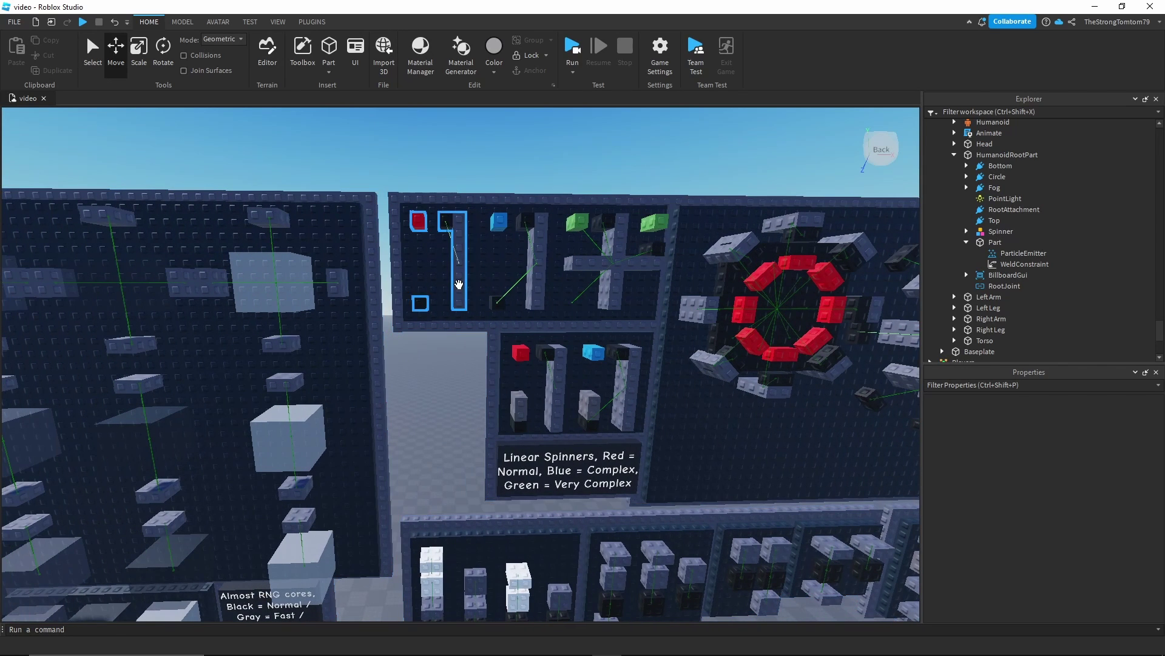
{"action": "left_click", "coordinate": [458, 283]}
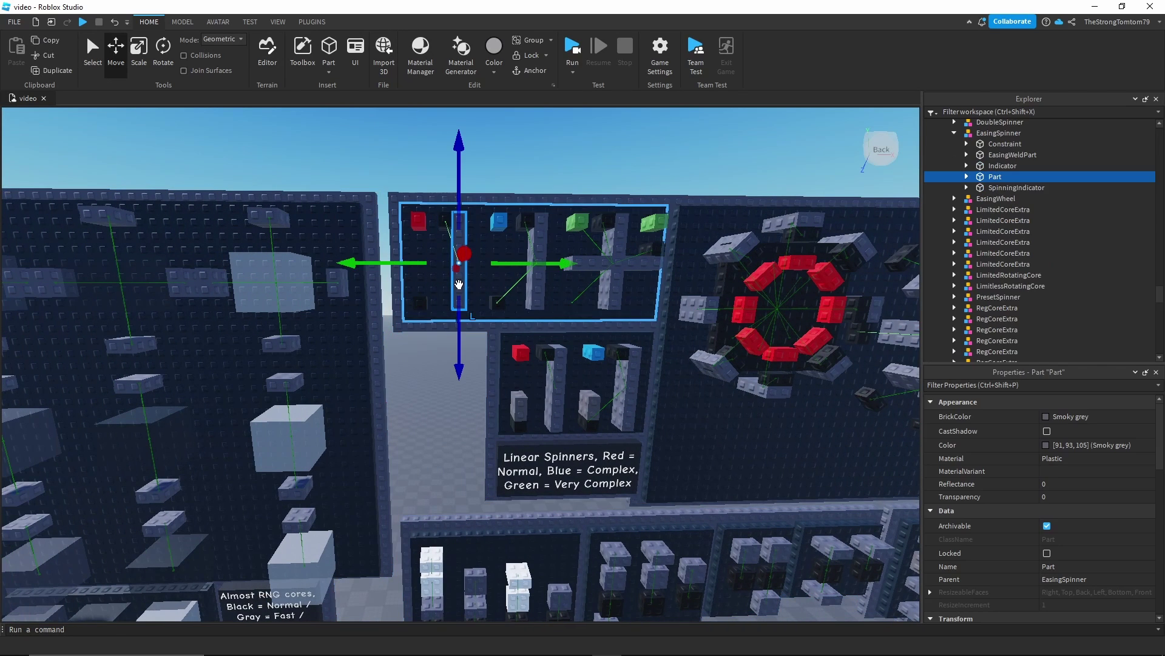
{"action": "left_click", "coordinate": [419, 225]}
{"action": "key", "text": "ctrl+d"}
{"action": "scroll", "coordinate": [463, 364], "scroll_direction": "down", "scroll_amount": 1}
{"action": "left_click_drag", "start_coordinate": [459, 185], "coordinate": [531, 400]}
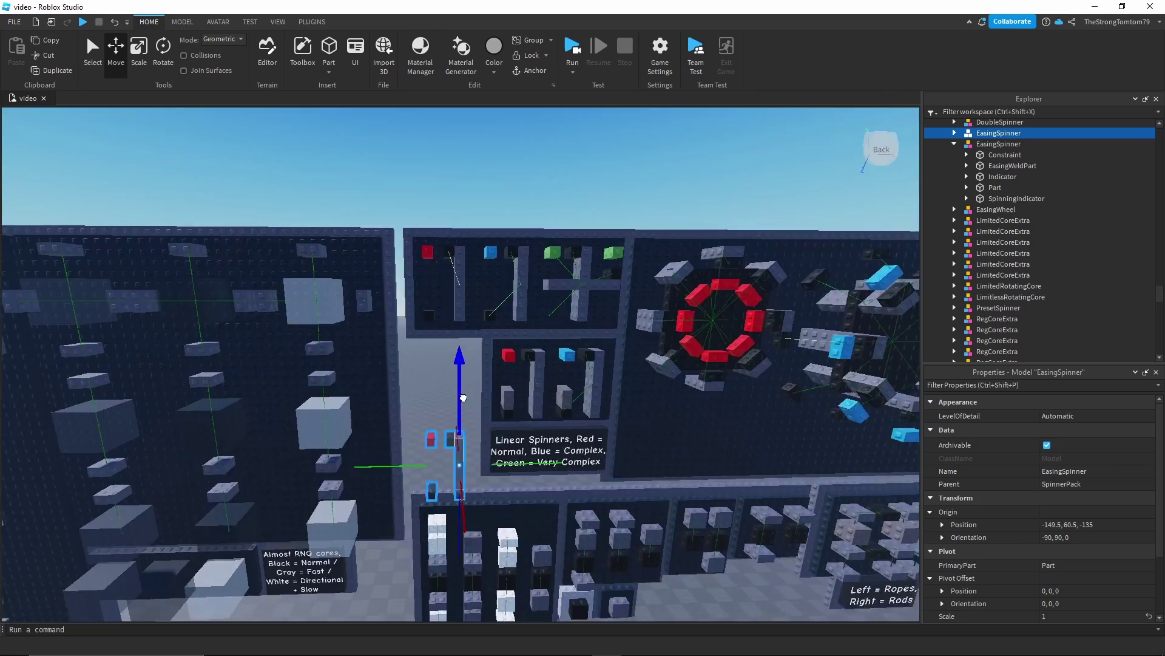
{"action": "right_click_drag", "start_coordinate": [542, 394], "coordinate": [542, 393]}
{"action": "left_click", "coordinate": [543, 393]}
{"action": "scroll", "coordinate": [543, 393], "scroll_direction": "up", "scroll_amount": 4}
{"action": "scroll", "coordinate": [543, 393], "scroll_direction": "down", "scroll_amount": 3}
{"action": "scroll", "coordinate": [542, 393], "scroll_direction": "up", "scroll_amount": 5}
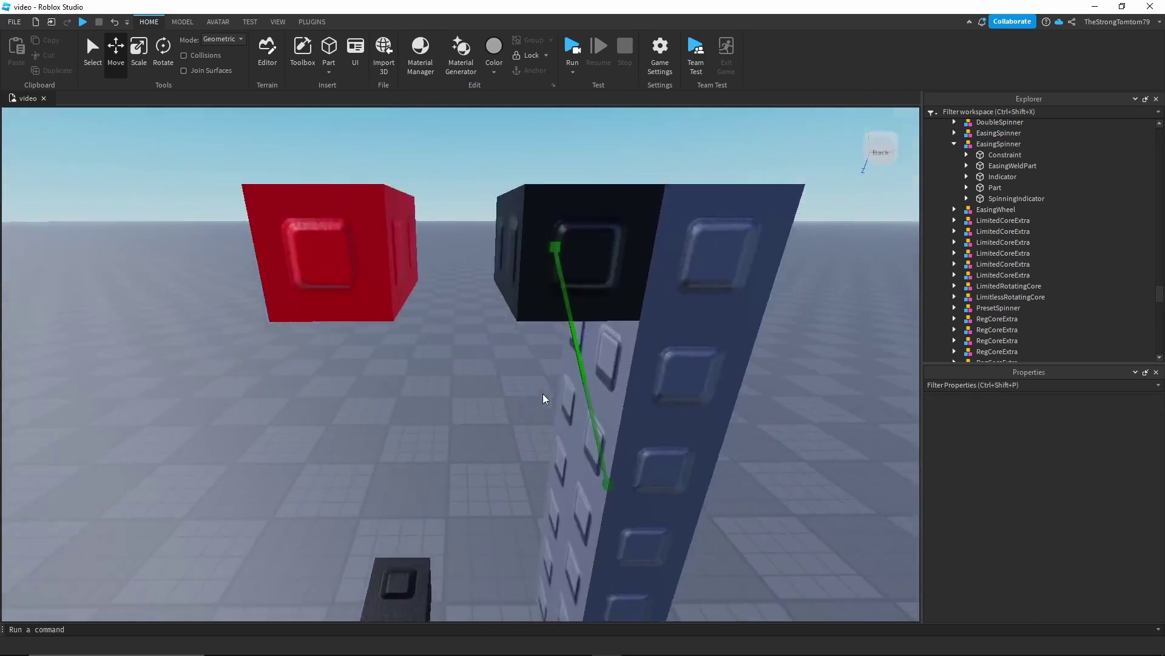
{"action": "scroll", "coordinate": [545, 397], "scroll_direction": "down", "scroll_amount": 8}
{"action": "scroll", "coordinate": [538, 406], "scroll_direction": "up", "scroll_amount": 4}
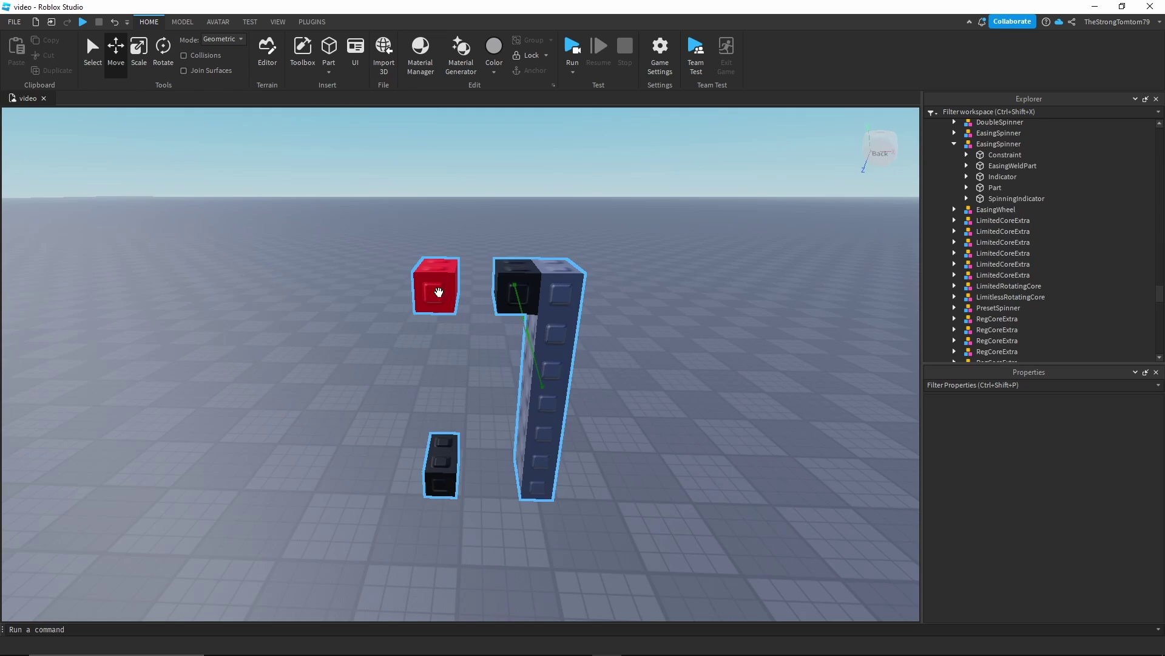
Step: Inspect the copied EasingSpinner's contents, including the red EasingWeldPart and the PrismaticConstraint inside it
{"action": "left_click", "coordinate": [437, 289]}
{"action": "scroll", "coordinate": [728, 380], "scroll_direction": "up", "scroll_amount": 5}
{"action": "scroll", "coordinate": [728, 380], "scroll_direction": "down", "scroll_amount": 4}
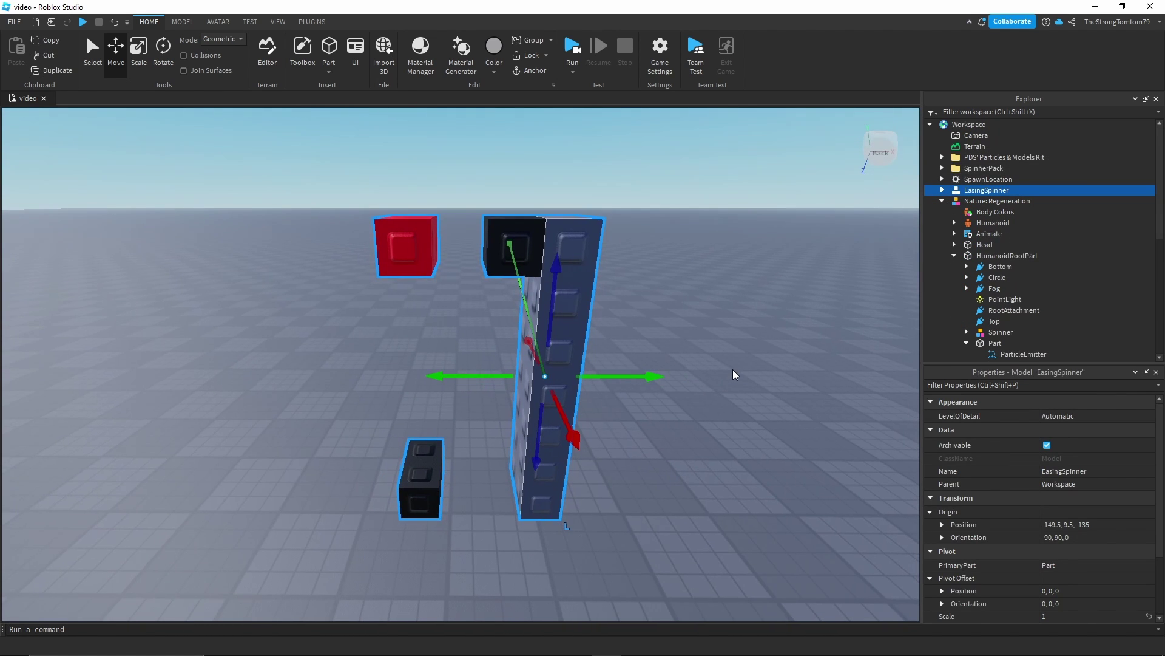
{"action": "scroll", "coordinate": [734, 375], "scroll_direction": "down", "scroll_amount": 3}
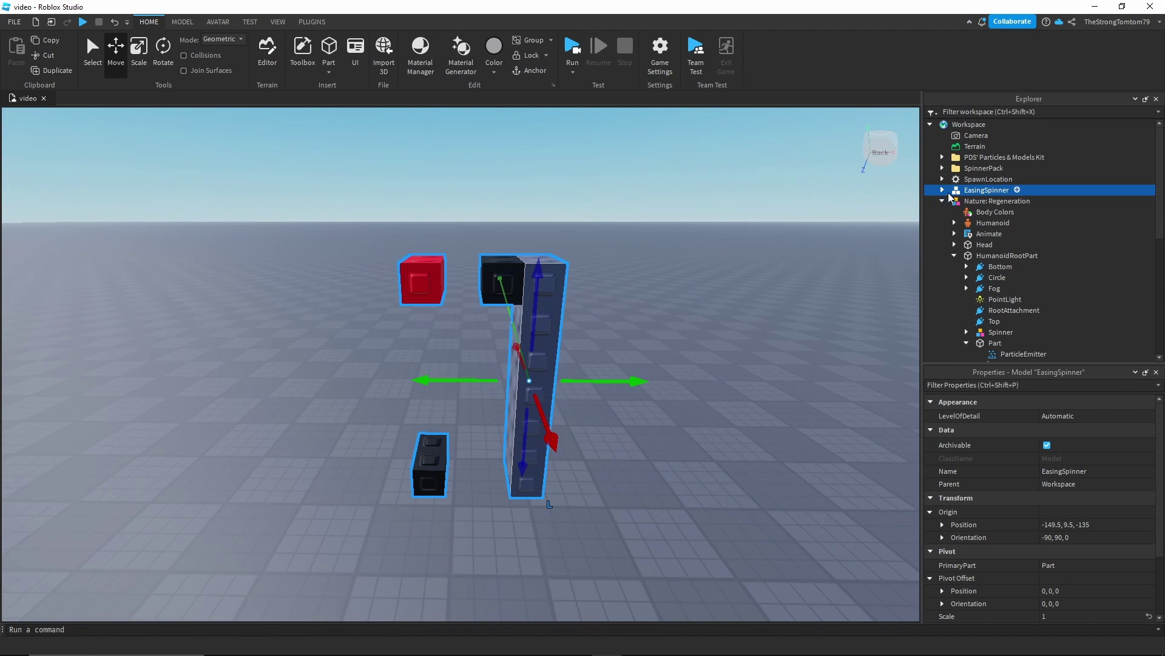
{"action": "left_click", "coordinate": [942, 190]}
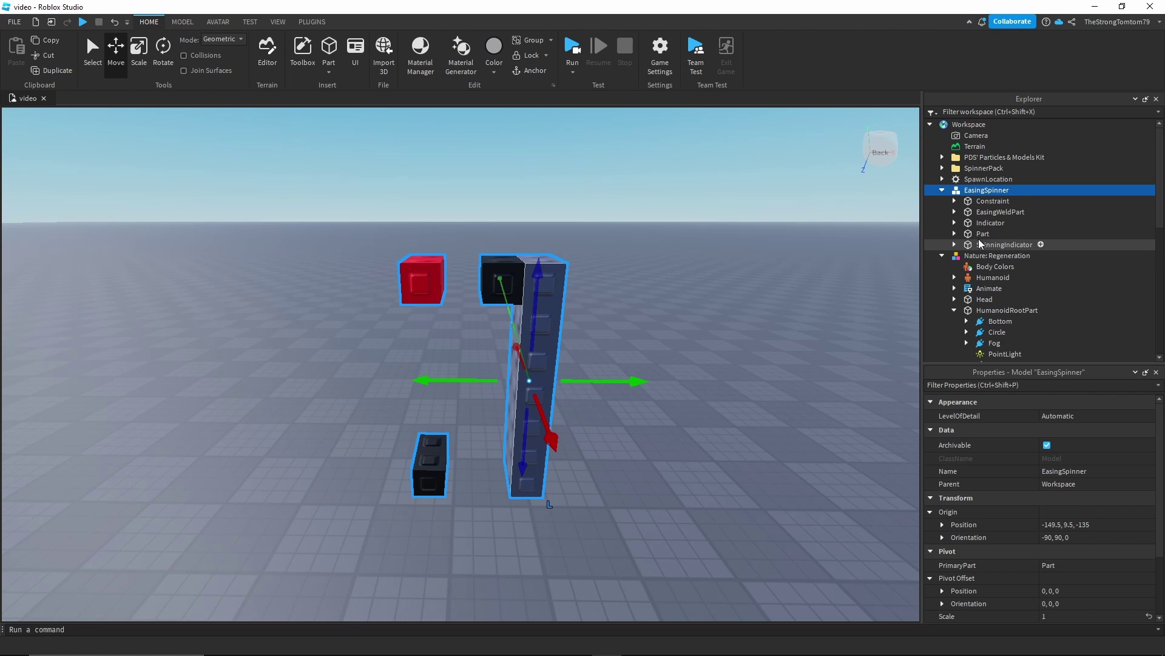
{"action": "left_click", "coordinate": [414, 281]}
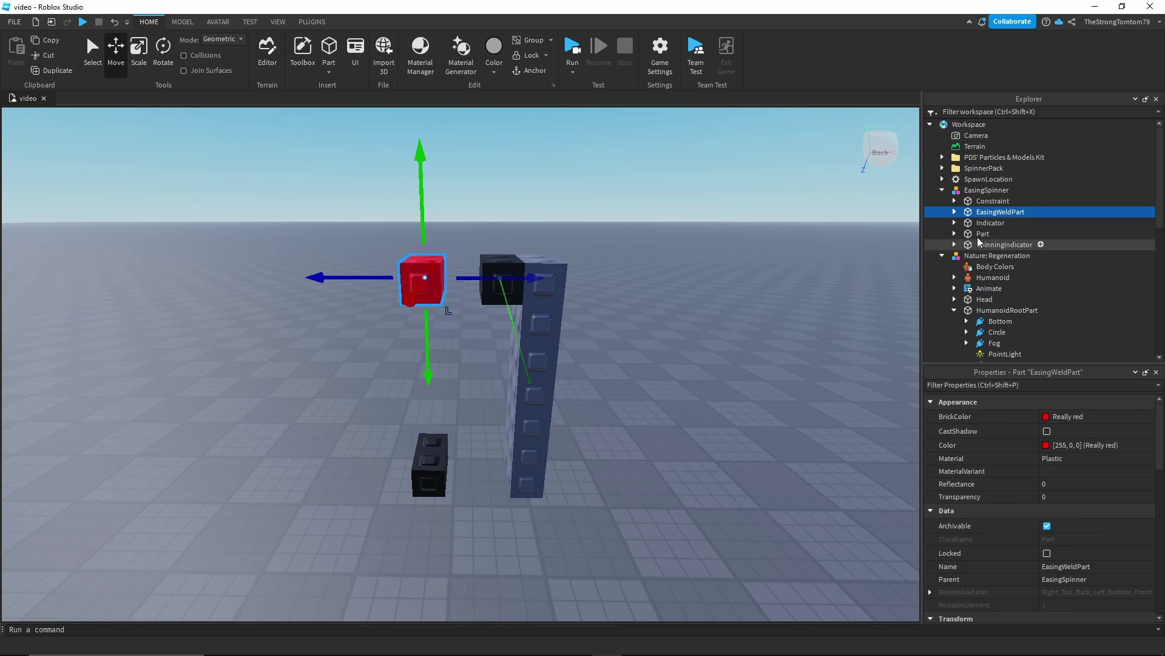
{"action": "left_click", "coordinate": [955, 212]}
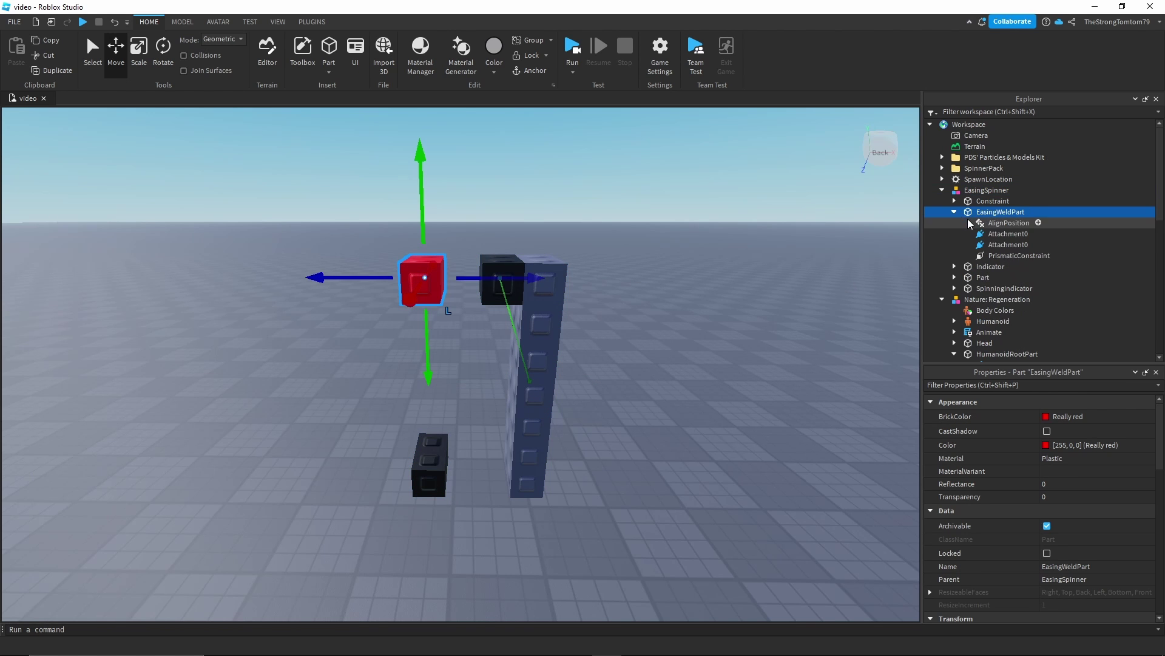
{"action": "left_click", "coordinate": [1004, 254]}
{"action": "key", "text": "f"}
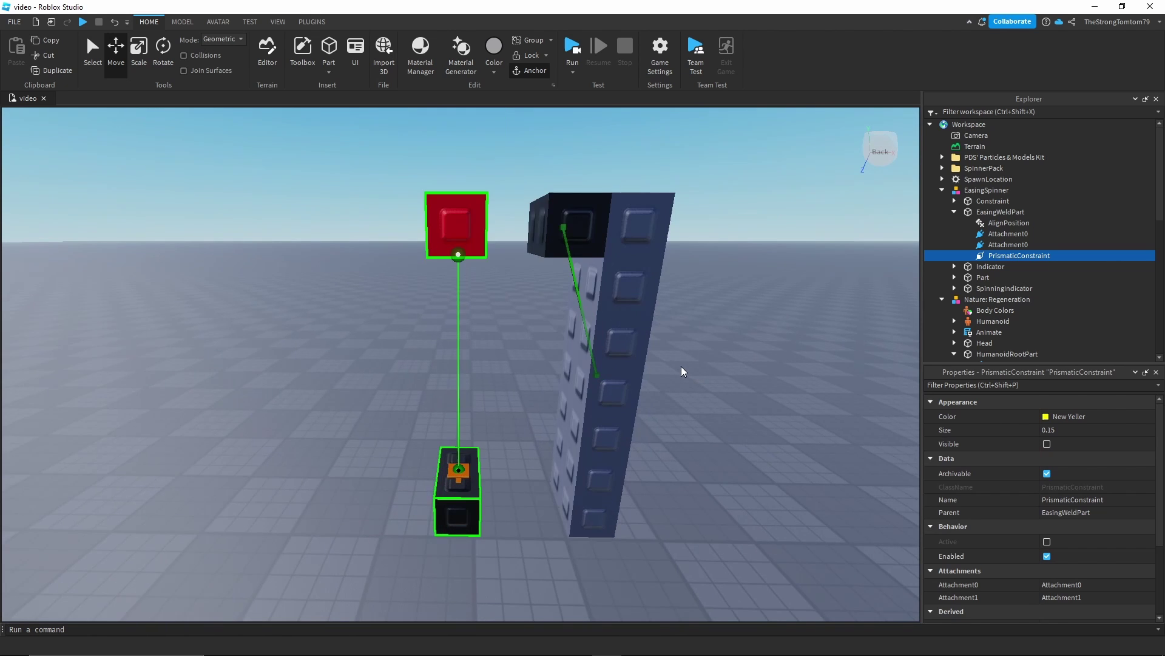
Step: Check the EasingWeldPart's collision and physical properties, and the settings of its PrismaticConstraint and AlignPosition
{"action": "scroll", "coordinate": [681, 366], "scroll_direction": "up", "scroll_amount": 1}
{"action": "scroll", "coordinate": [681, 366], "scroll_direction": "down", "scroll_amount": 3}
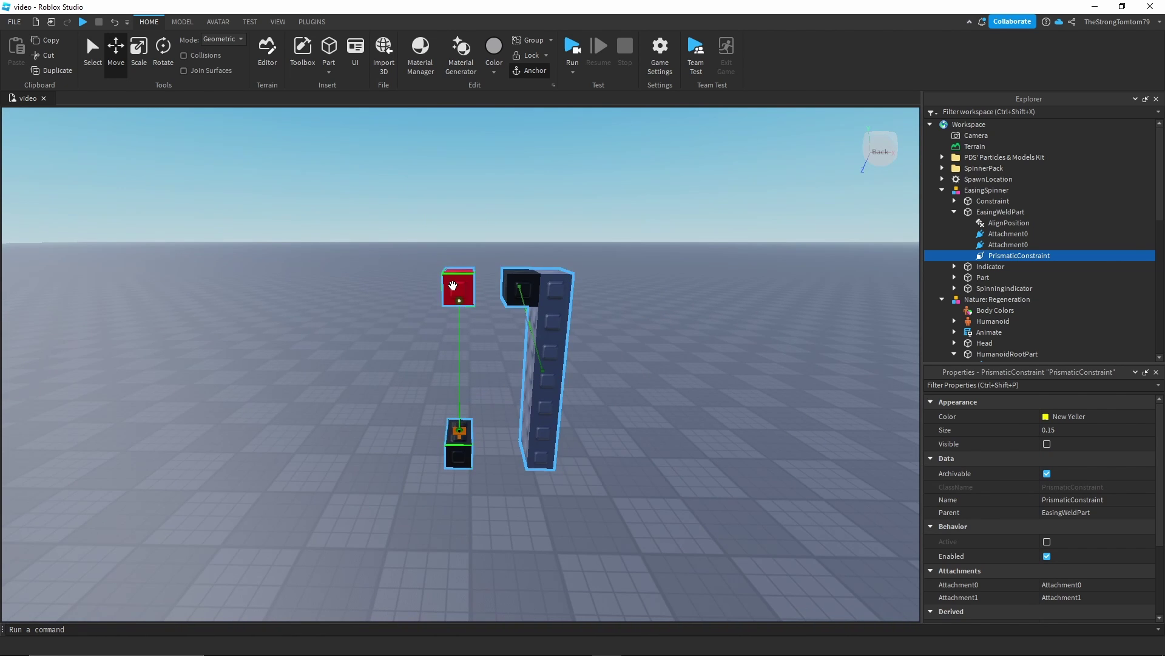
{"action": "scroll", "coordinate": [513, 282], "scroll_direction": "up", "scroll_amount": 2}
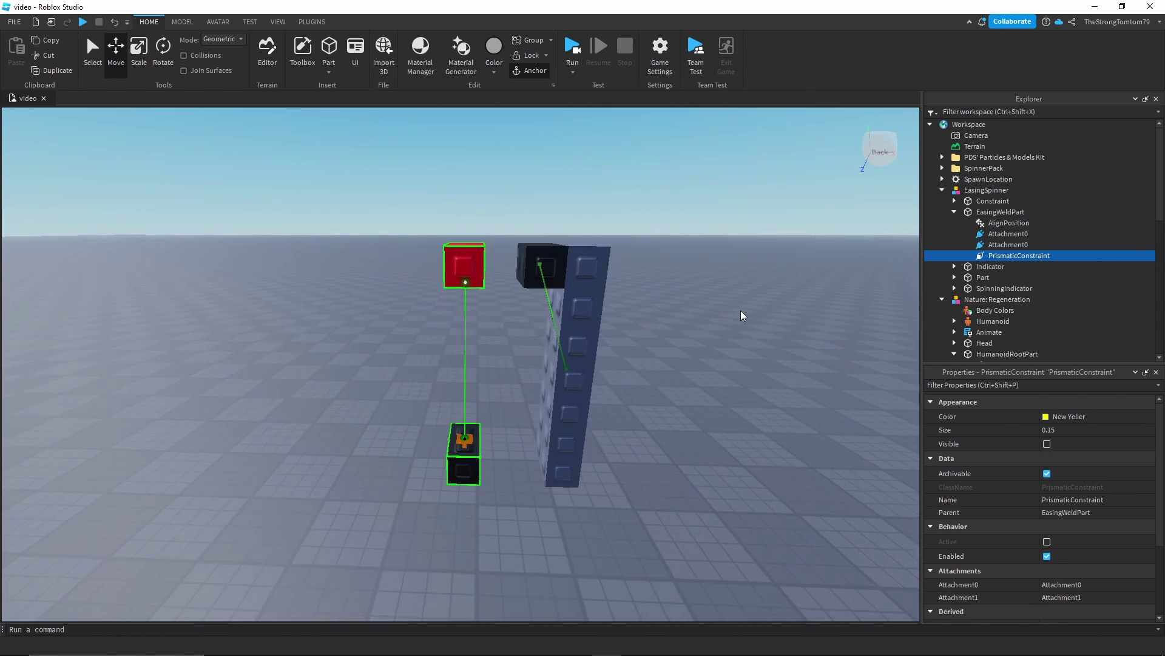
{"action": "left_click", "coordinate": [989, 213]}
{"action": "scroll", "coordinate": [1061, 507], "scroll_direction": "down", "scroll_amount": 8}
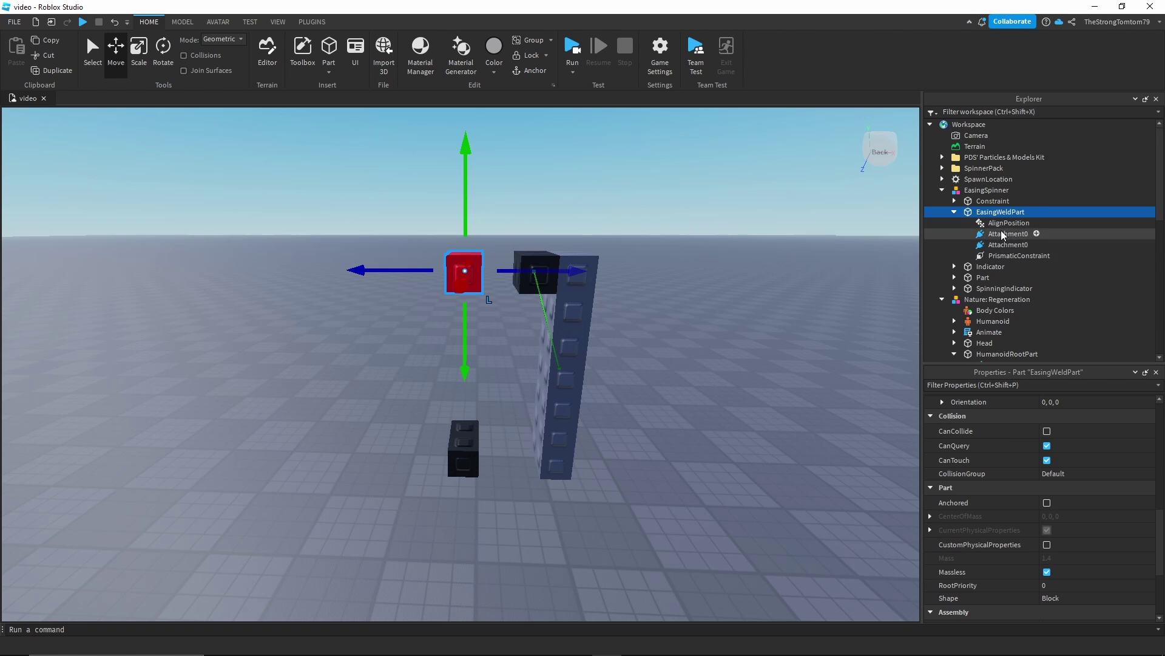
{"action": "left_click", "coordinate": [997, 256]}
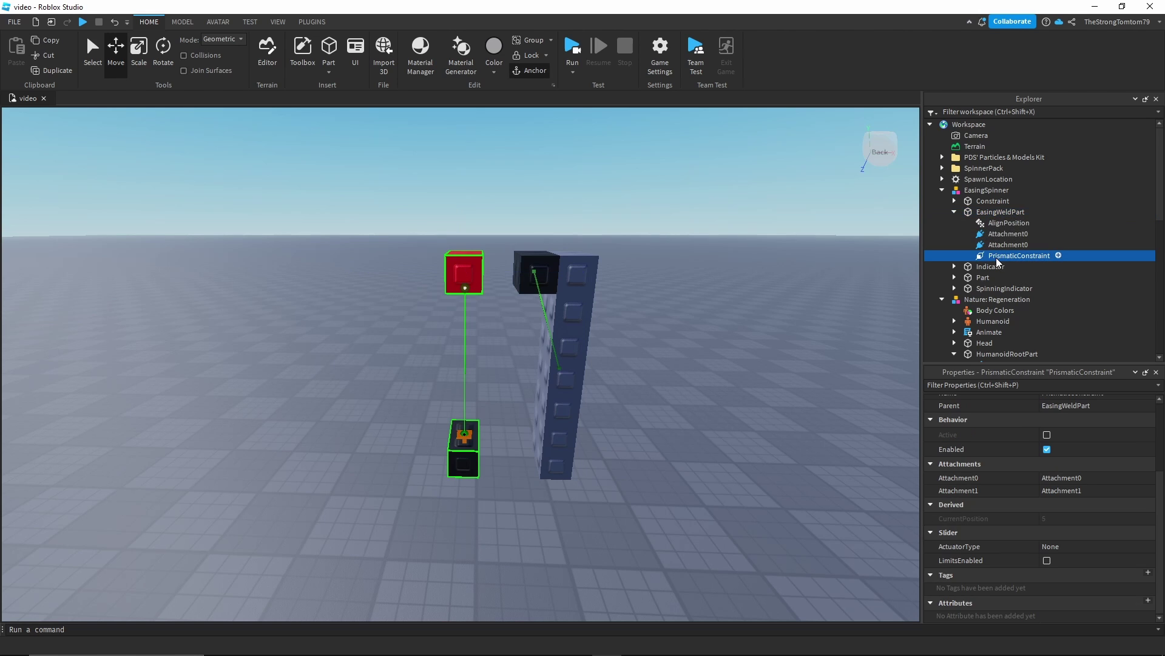
{"action": "left_click", "coordinate": [1001, 224]}
{"action": "scroll", "coordinate": [680, 445], "scroll_direction": "down", "scroll_amount": 2}
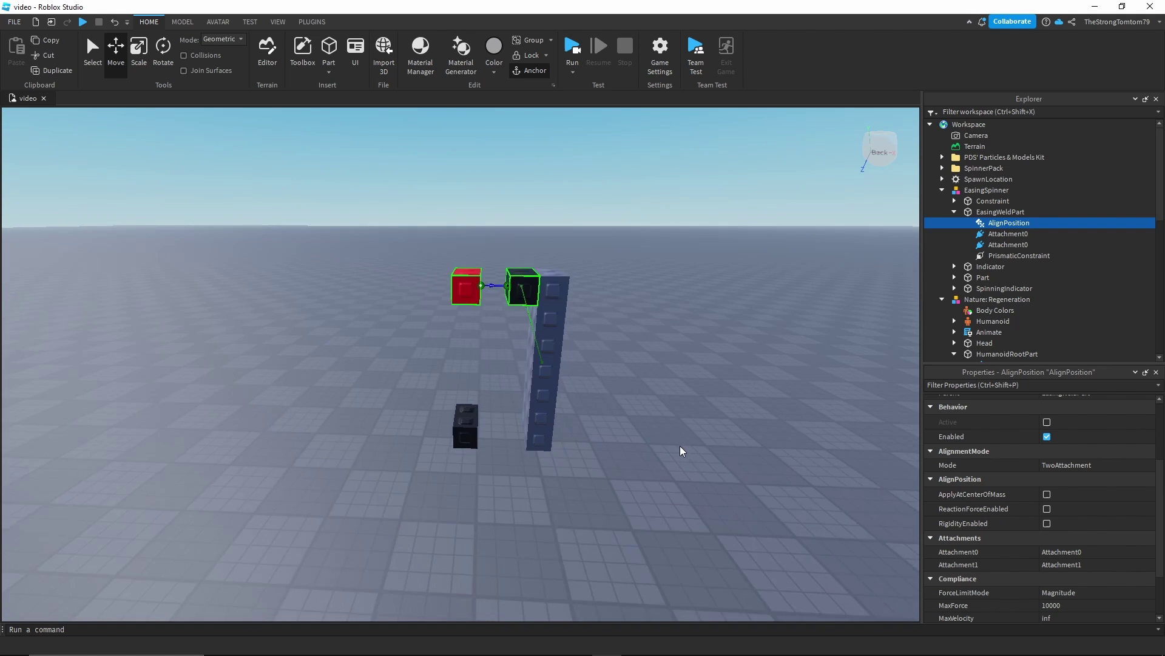
Step: Examine the AlignPosition link between the red and black blocks and run the simulation to watch the EasingSpinner move
{"action": "scroll", "coordinate": [680, 445], "scroll_direction": "up", "scroll_amount": 2}
{"action": "scroll", "coordinate": [680, 445], "scroll_direction": "down", "scroll_amount": 1}
{"action": "scroll", "coordinate": [680, 445], "scroll_direction": "up", "scroll_amount": 2}
{"action": "scroll", "coordinate": [680, 446], "scroll_direction": "down", "scroll_amount": 3}
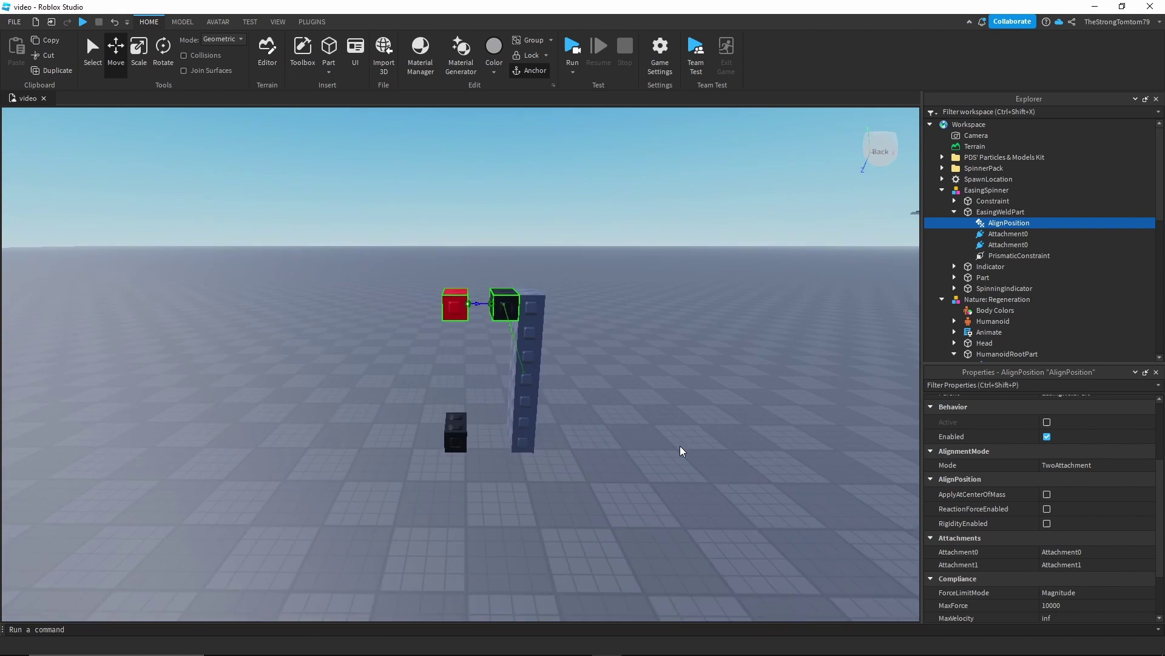
{"action": "scroll", "coordinate": [680, 446], "scroll_direction": "up", "scroll_amount": 3}
{"action": "scroll", "coordinate": [680, 446], "scroll_direction": "down", "scroll_amount": 3}
{"action": "scroll", "coordinate": [680, 446], "scroll_direction": "up", "scroll_amount": 1}
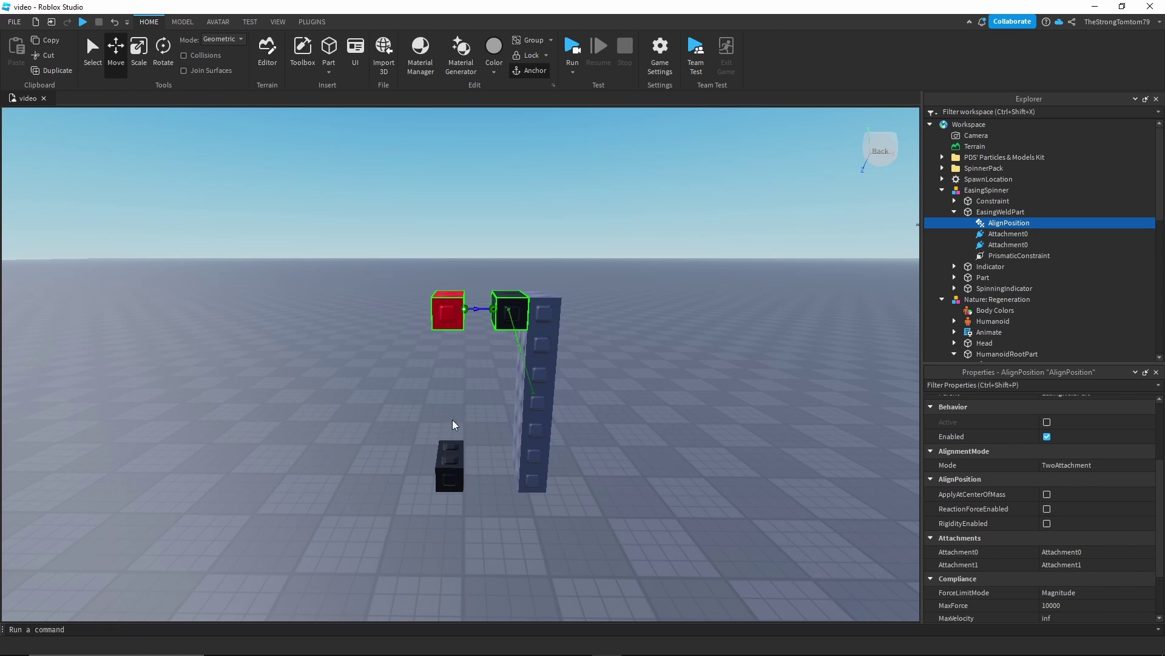
{"action": "right_click_drag", "start_coordinate": [468, 414], "coordinate": [469, 424]}
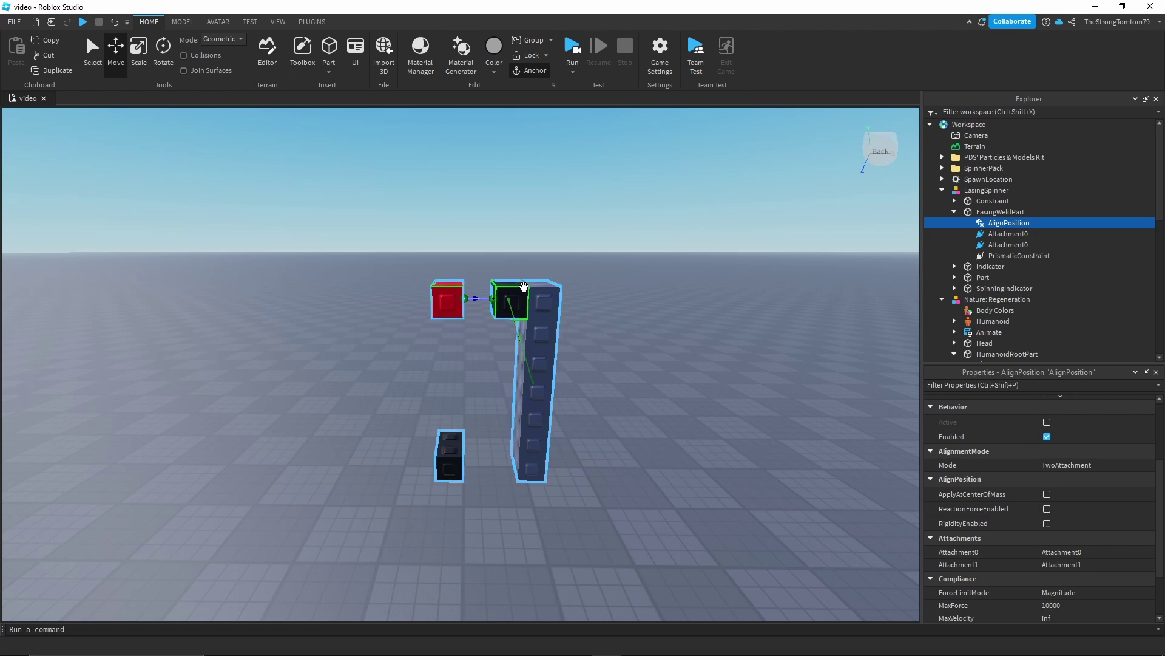
{"action": "left_click", "coordinate": [574, 48]}
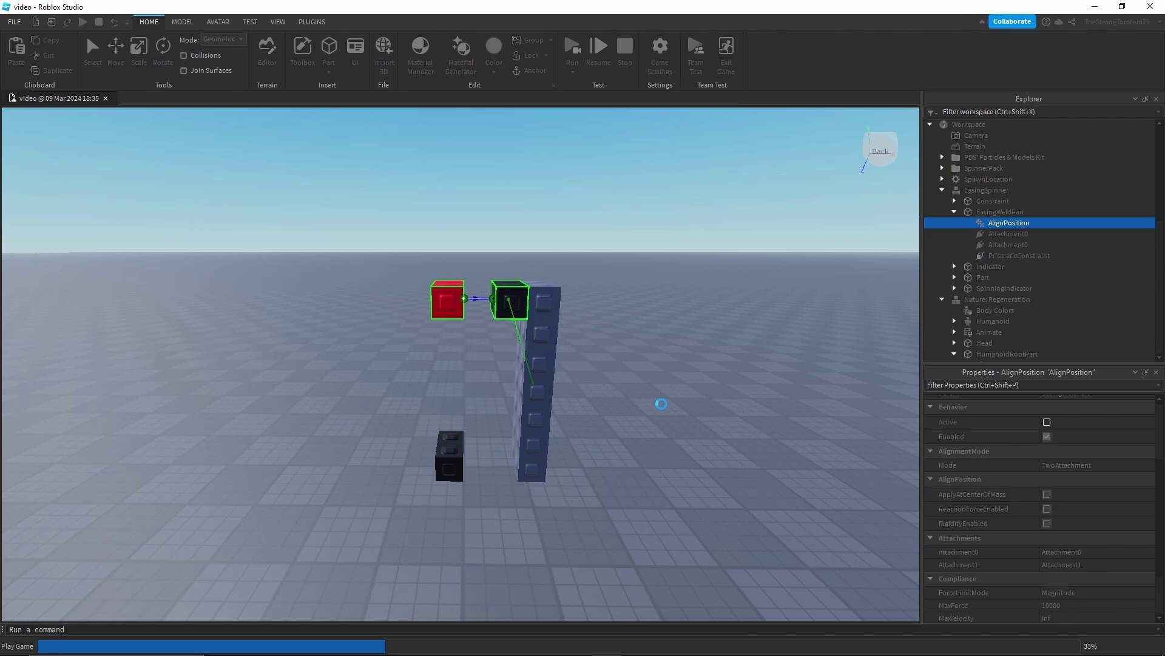
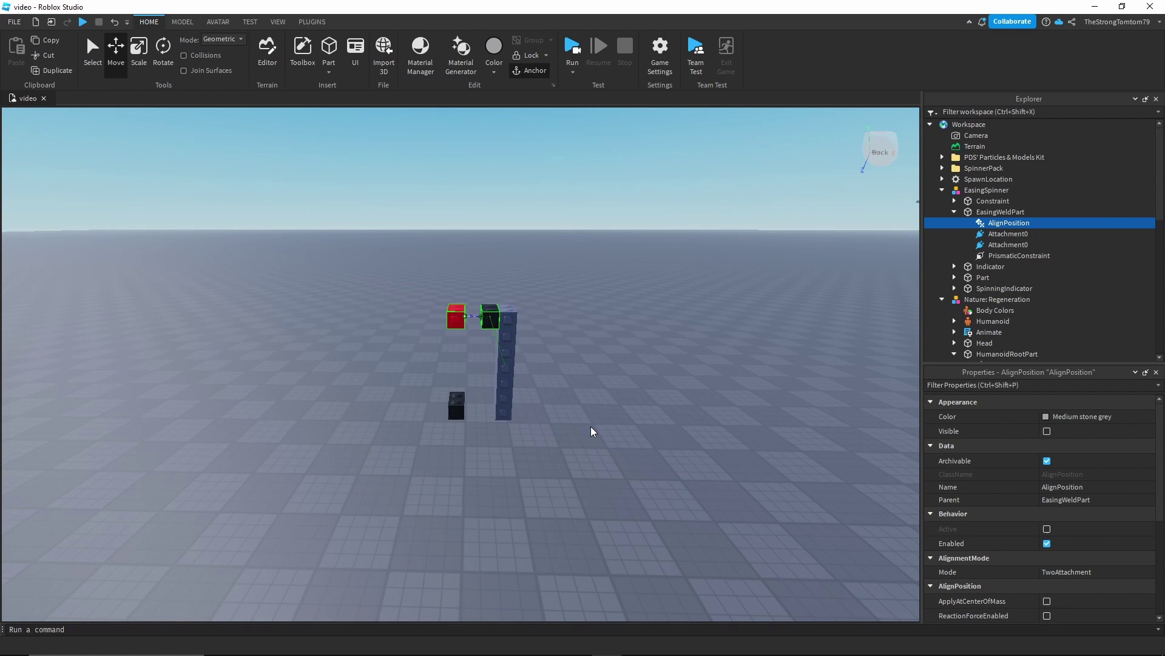
Step: Insert a block part on an empty area of the baseplate and scale it down to a small cube
{"action": "key", "text": "s"}
{"action": "right_click_drag", "start_coordinate": [603, 433], "coordinate": [597, 434]}
{"action": "key", "text": "a"}
{"action": "key", "text": "w"}
{"action": "left_click", "coordinate": [597, 434]}
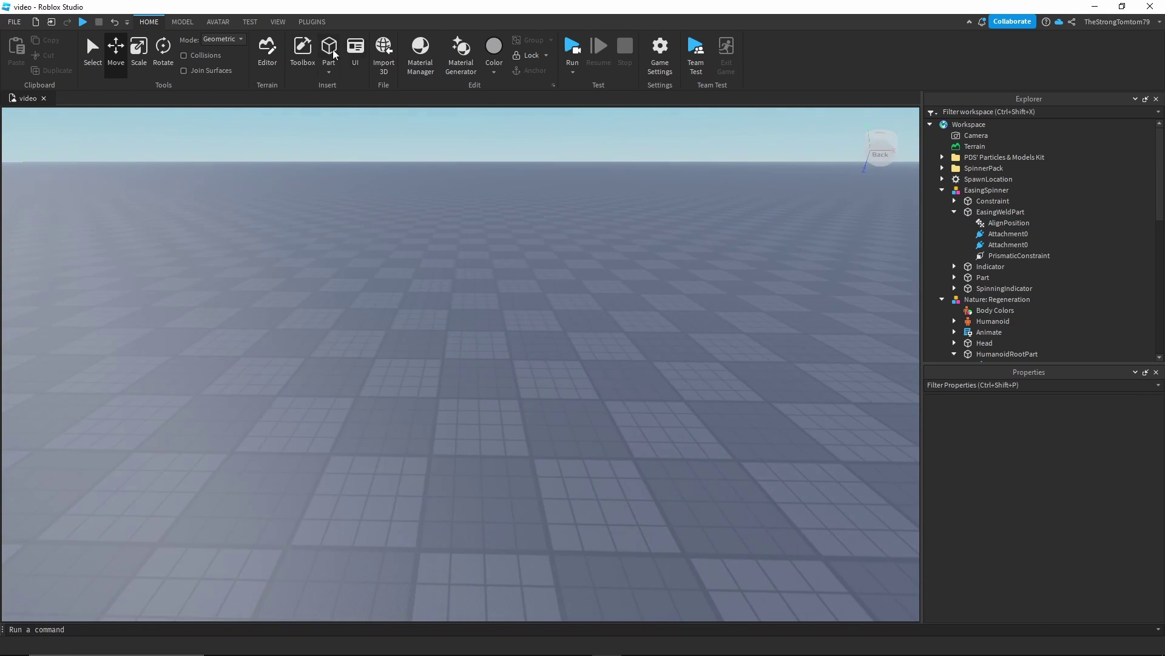
{"action": "left_click", "coordinate": [328, 48]}
{"action": "right_click_drag", "start_coordinate": [497, 194], "coordinate": [498, 194]}
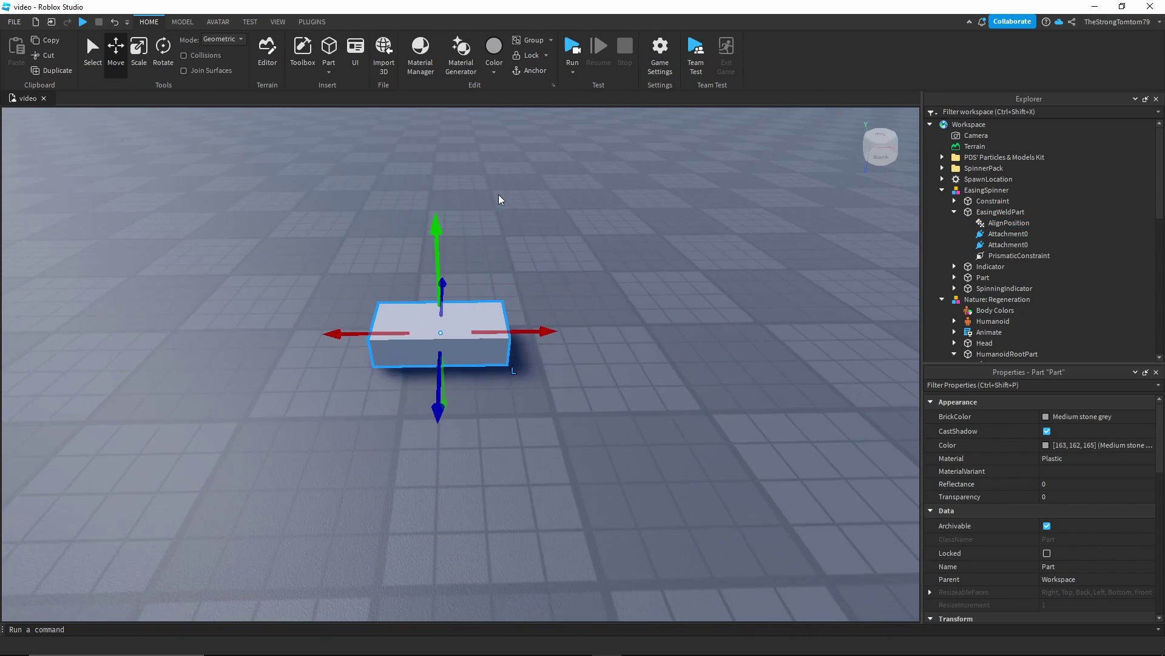
{"action": "key", "text": "ctrl+3"}
{"action": "left_click_drag", "start_coordinate": [349, 333], "coordinate": [445, 333]}
{"action": "right_click_drag", "start_coordinate": [521, 327], "coordinate": [521, 327]}
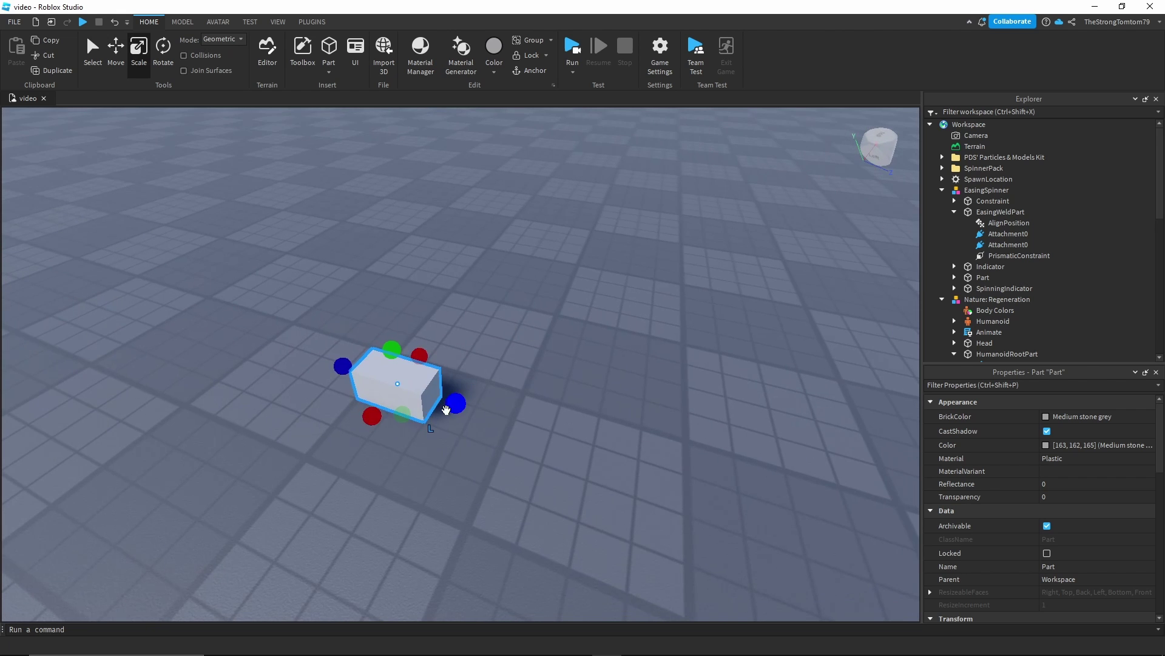
{"action": "left_click_drag", "start_coordinate": [448, 405], "coordinate": [417, 391]}
Step: Raise the cube above the baseplate to a height of about 4.5 studs and rename it Anchor
{"action": "key", "text": "ctrl+2"}
{"action": "left_click_drag", "start_coordinate": [367, 309], "coordinate": [340, 200]}
{"action": "right_click_drag", "start_coordinate": [518, 344], "coordinate": [518, 343]}
{"action": "left_click", "coordinate": [942, 190]}
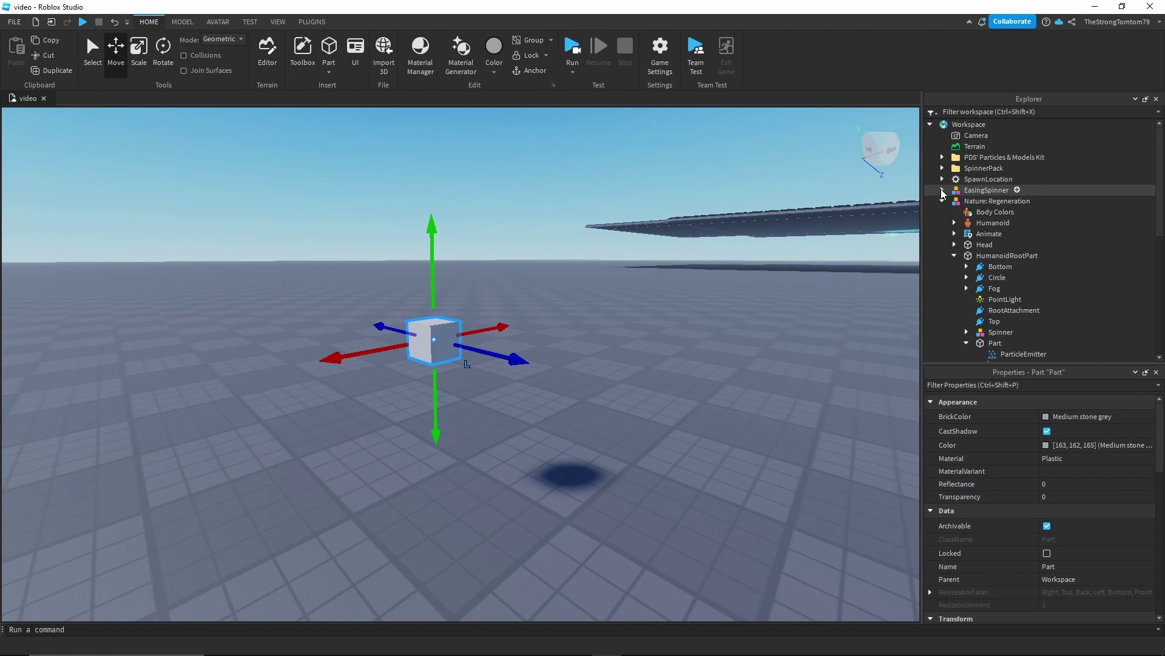
{"action": "left_click", "coordinate": [942, 201]}
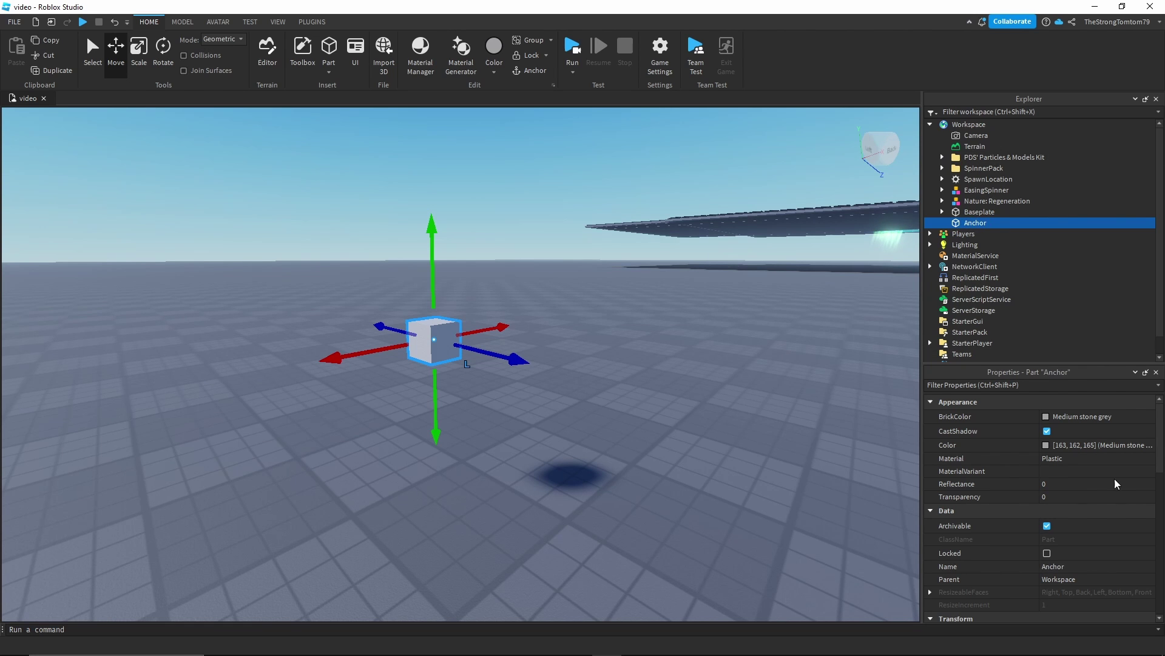
Step: Turn off CanCollide and enable Anchored and Massless for the Anchor part, leaving CustomPhysicalProperties off
{"action": "scroll", "coordinate": [1083, 514], "scroll_direction": "down", "scroll_amount": 6}
{"action": "left_click", "coordinate": [1048, 511]}
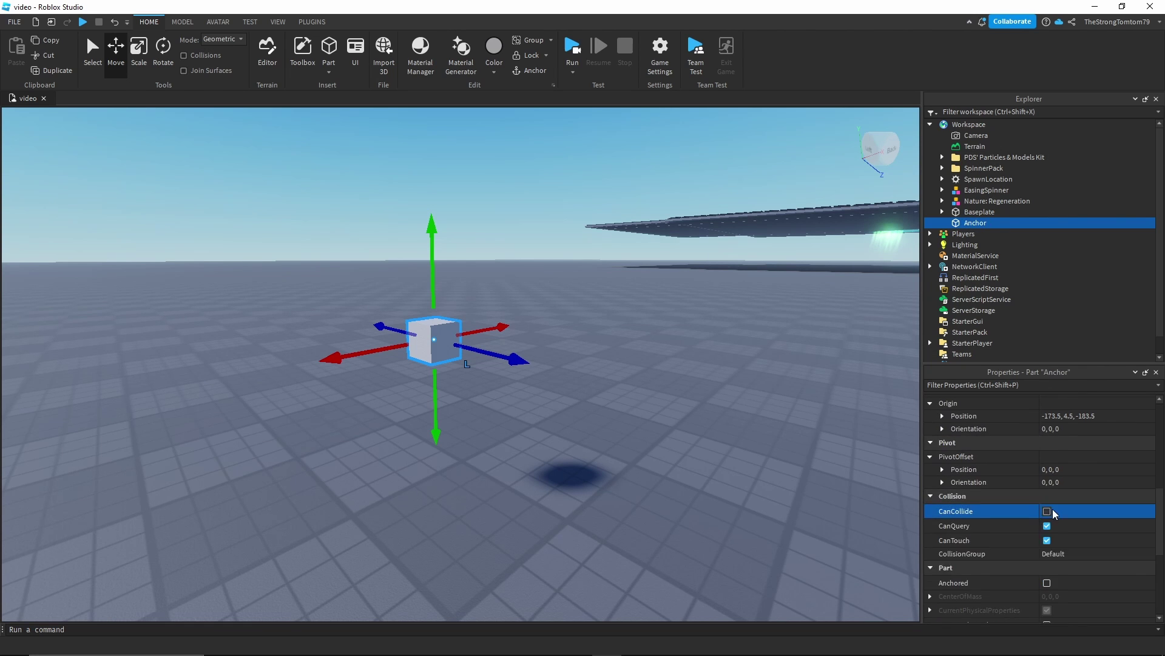
{"action": "scroll", "coordinate": [1049, 485], "scroll_direction": "down", "scroll_amount": 3}
{"action": "left_click", "coordinate": [1047, 464]}
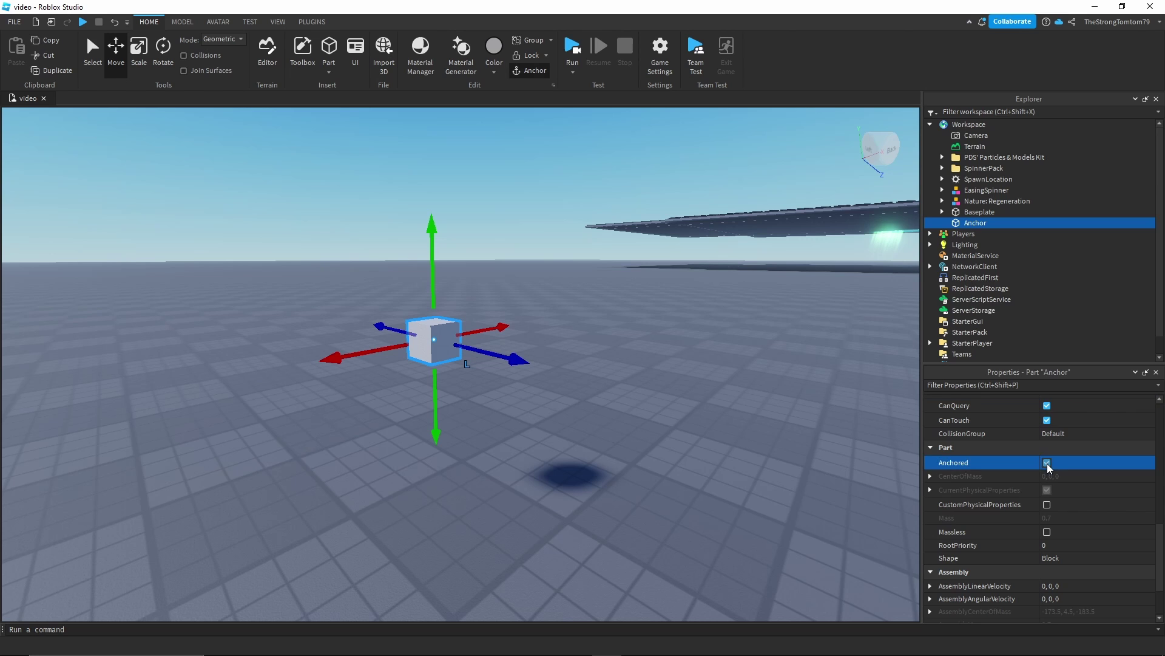
{"action": "left_click", "coordinate": [1046, 531]}
{"action": "left_click", "coordinate": [1048, 504]}
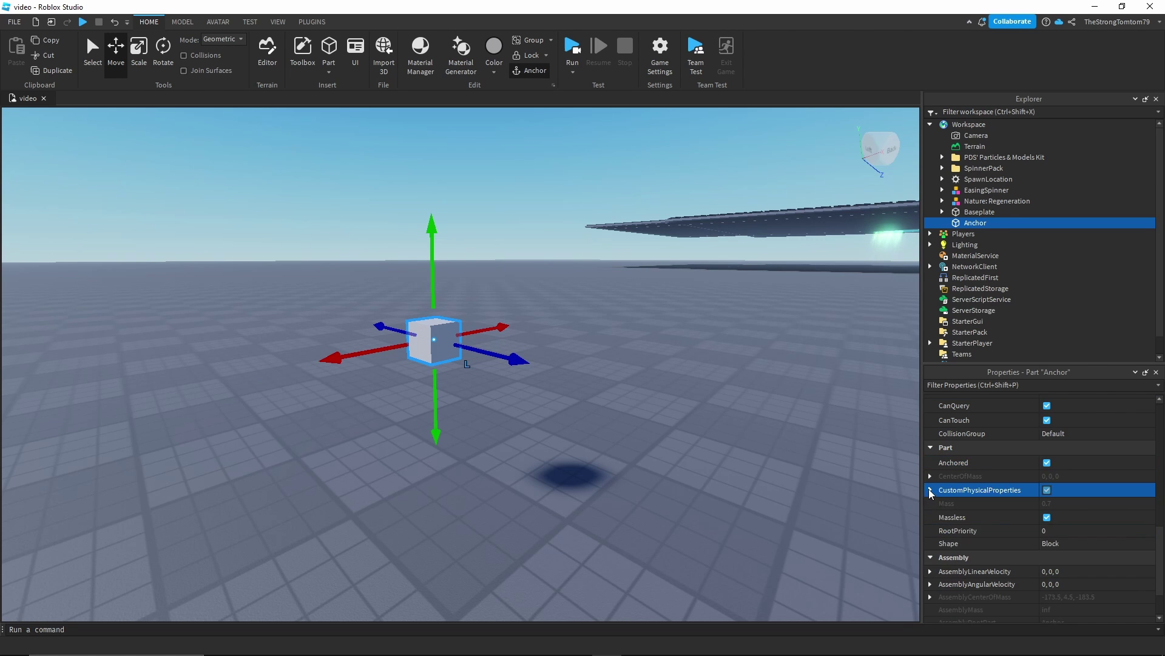
{"action": "left_click", "coordinate": [1047, 490]}
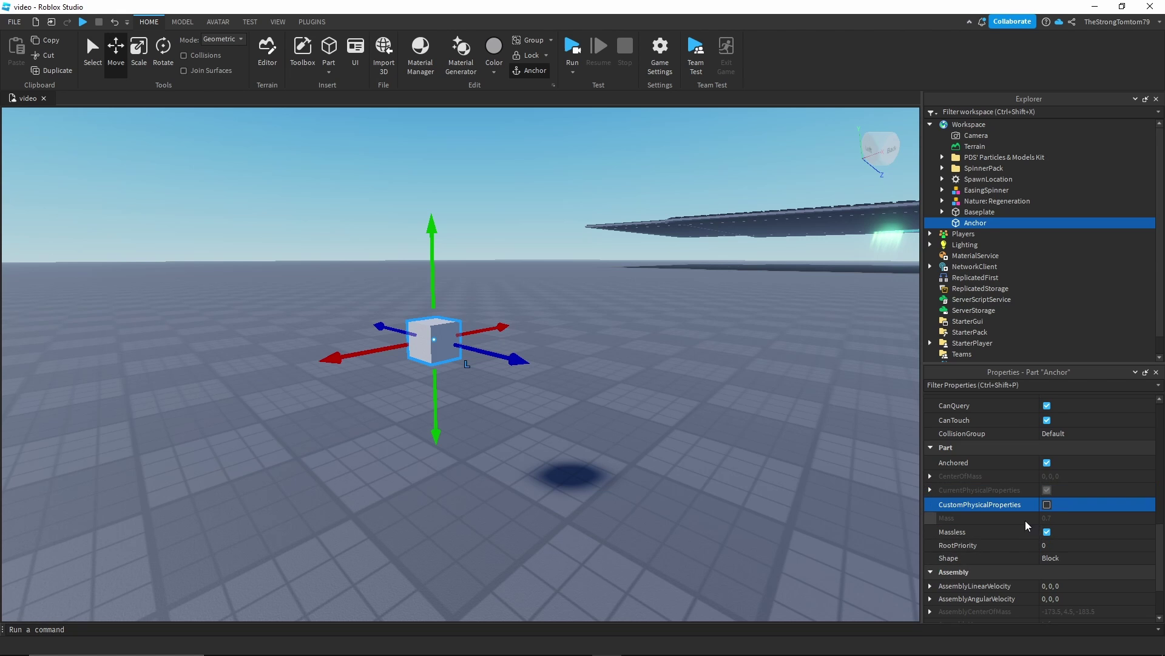
Step: Duplicate the Anchor cube and stretch the copy both upward and downward into a tall vertical bar
{"action": "scroll", "coordinate": [1025, 520], "scroll_direction": "down", "scroll_amount": 1}
{"action": "right_click_drag", "start_coordinate": [702, 442], "coordinate": [642, 412]}
{"action": "scroll", "coordinate": [703, 443], "scroll_direction": "up", "scroll_amount": 2}
{"action": "scroll", "coordinate": [704, 444], "scroll_direction": "down", "scroll_amount": 2}
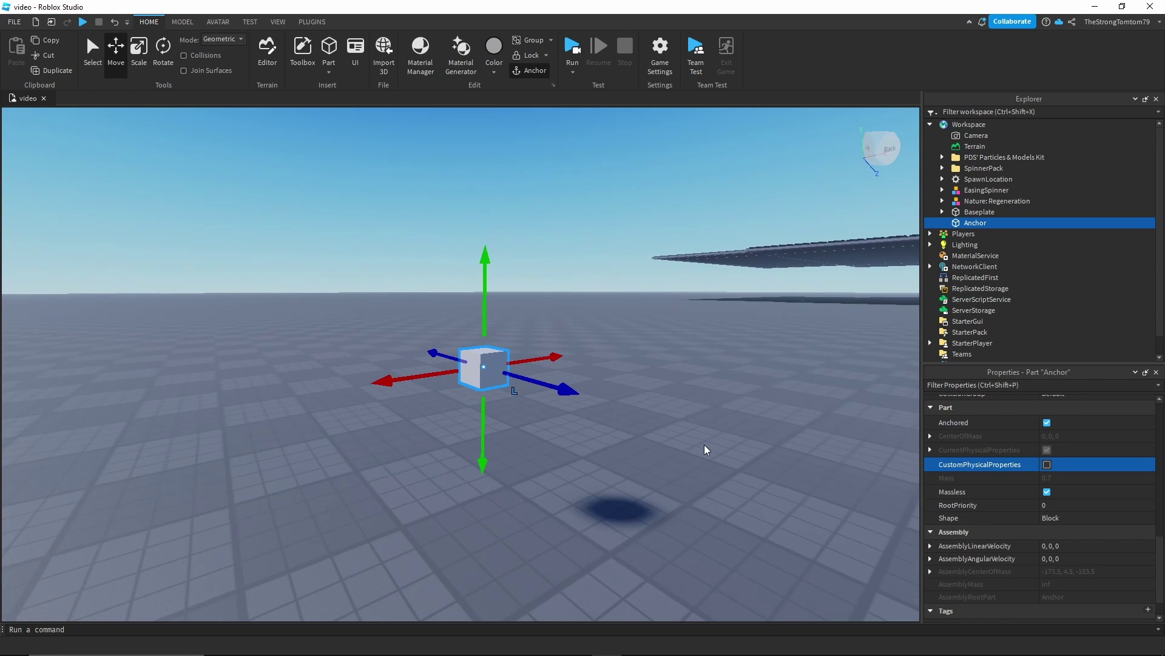
{"action": "scroll", "coordinate": [737, 374], "scroll_direction": "up", "scroll_amount": 3}
{"action": "scroll", "coordinate": [755, 386], "scroll_direction": "down", "scroll_amount": 2}
{"action": "mouse_move", "coordinate": [737, 374]}
{"action": "right_mouse_down"}
{"action": "mouse_move", "coordinate": [755, 386]}
{"action": "mouse_move", "coordinate": [737, 374]}
{"action": "right_mouse_up"}
{"action": "key", "text": "ctrl+d"}
{"action": "key", "text": "ctrl+3"}
{"action": "right_click_drag", "start_coordinate": [552, 347], "coordinate": [552, 347]}
{"action": "key", "text": "a"}
{"action": "key", "text": "w"}
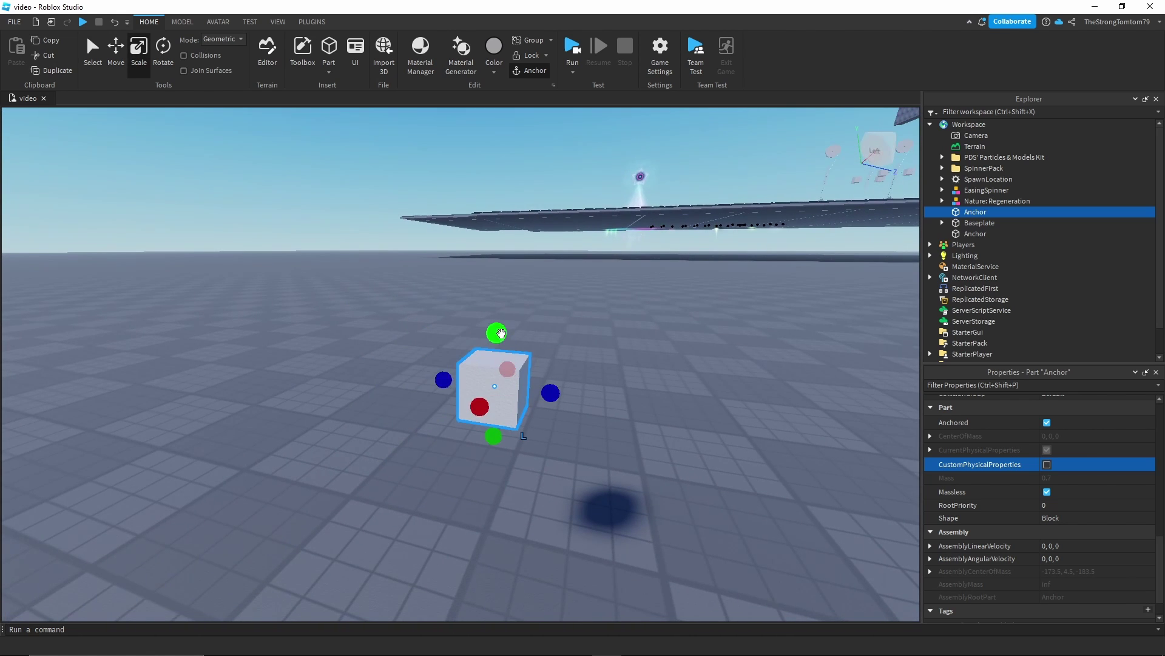
{"action": "left_click_drag", "start_coordinate": [500, 332], "coordinate": [502, 194]}
{"action": "right_click_drag", "start_coordinate": [541, 333], "coordinate": [540, 333]}
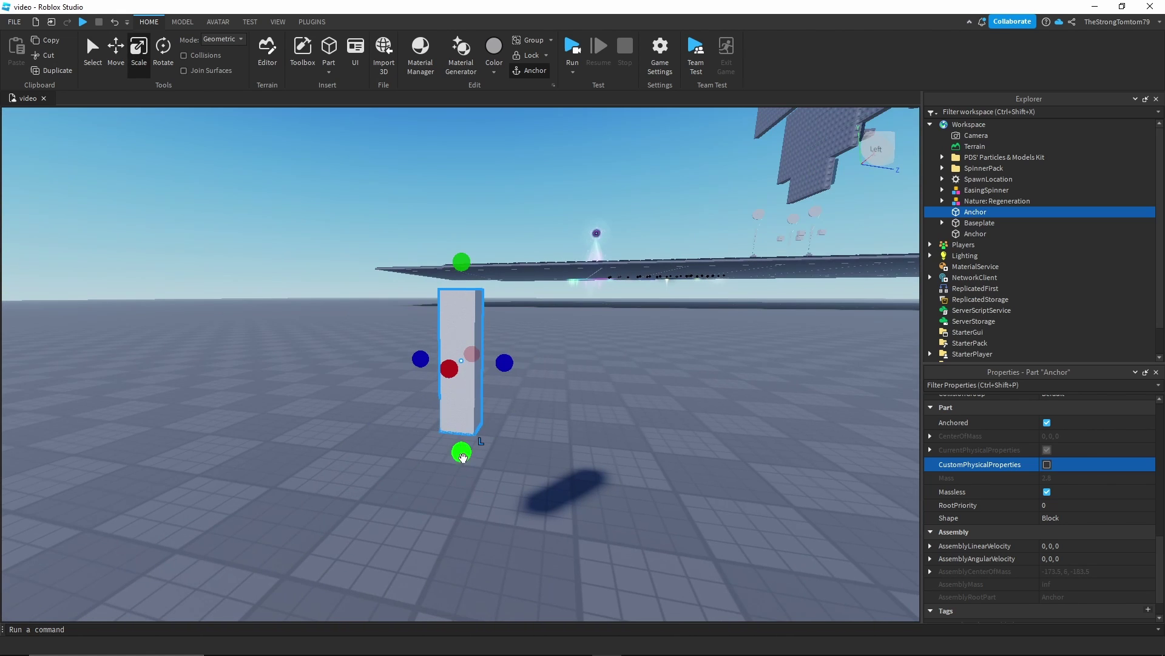
{"action": "left_click_drag", "start_coordinate": [462, 457], "coordinate": [460, 542]}
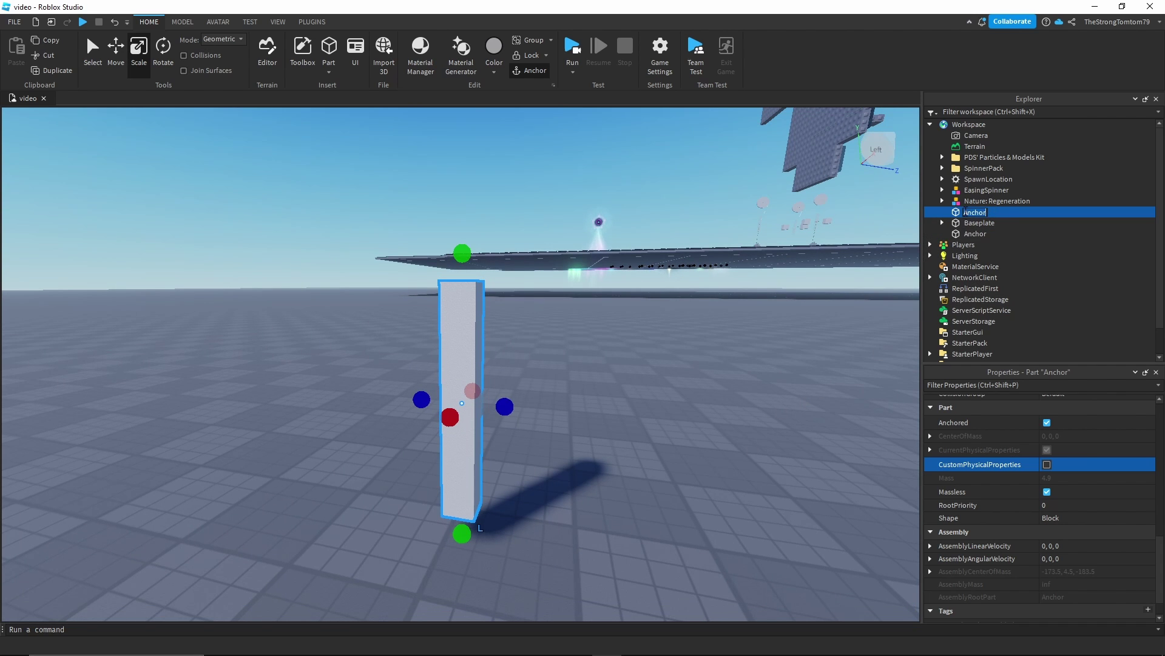
Step: Rename the tall bar Rod and set its BrickColor to Smoky grey
{"action": "scroll", "coordinate": [1112, 503], "scroll_direction": "up", "scroll_amount": 10}
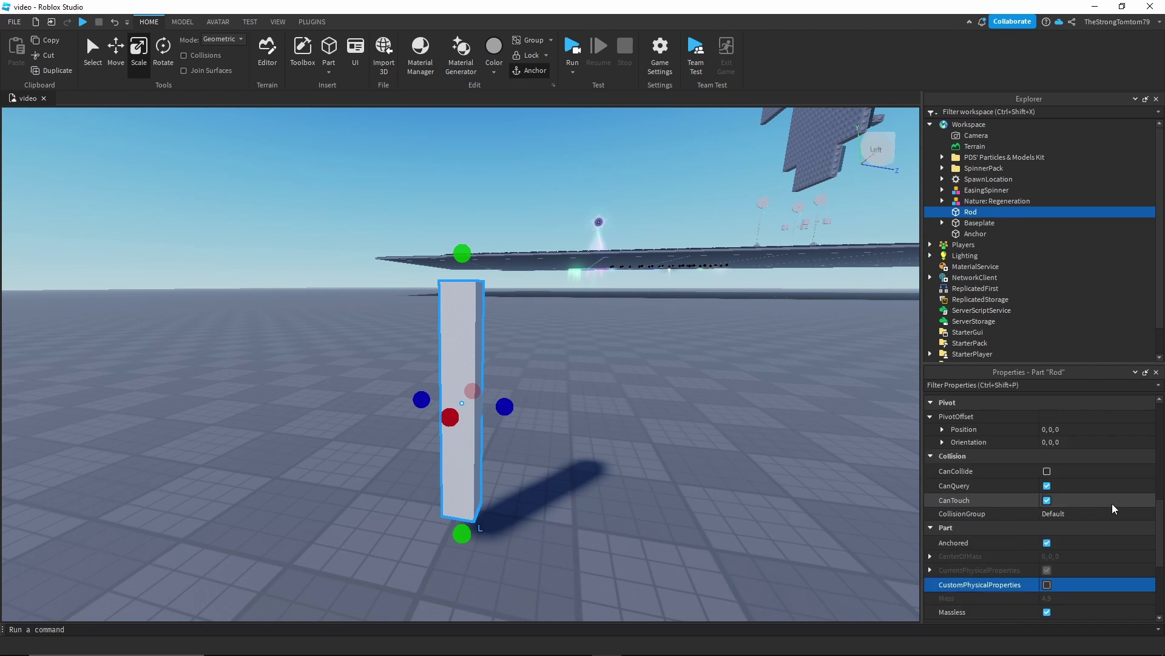
{"action": "left_click", "coordinate": [1056, 416]}
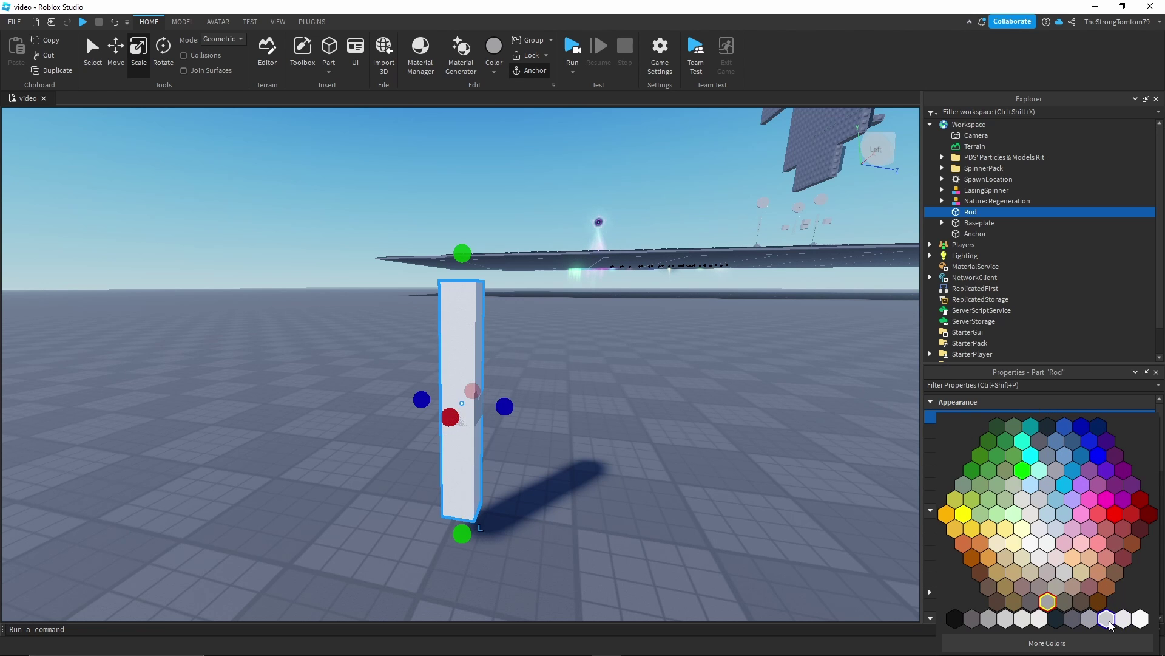
{"action": "left_click", "coordinate": [1089, 619]}
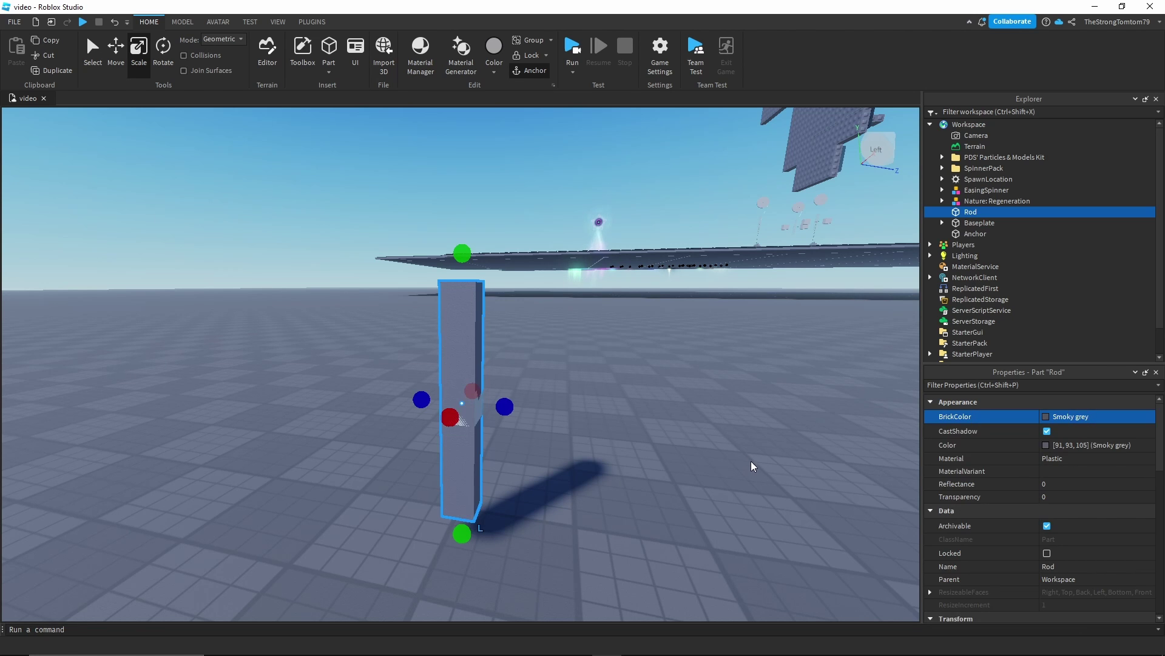
Step: Turn off Anchored for the Rod part
{"action": "scroll", "coordinate": [750, 458], "scroll_direction": "up", "scroll_amount": 3}
{"action": "scroll", "coordinate": [749, 456], "scroll_direction": "down", "scroll_amount": 3}
{"action": "scroll", "coordinate": [748, 457], "scroll_direction": "up", "scroll_amount": 2}
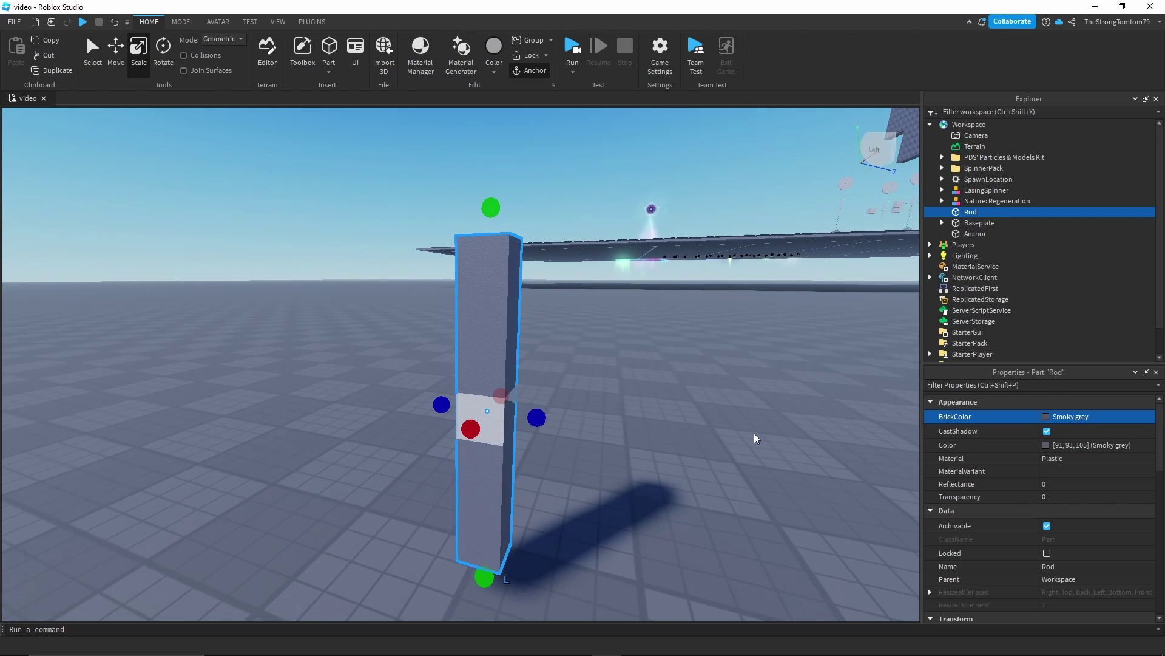
{"action": "scroll", "coordinate": [753, 432], "scroll_direction": "up", "scroll_amount": 1}
{"action": "scroll", "coordinate": [749, 431], "scroll_direction": "down", "scroll_amount": 1}
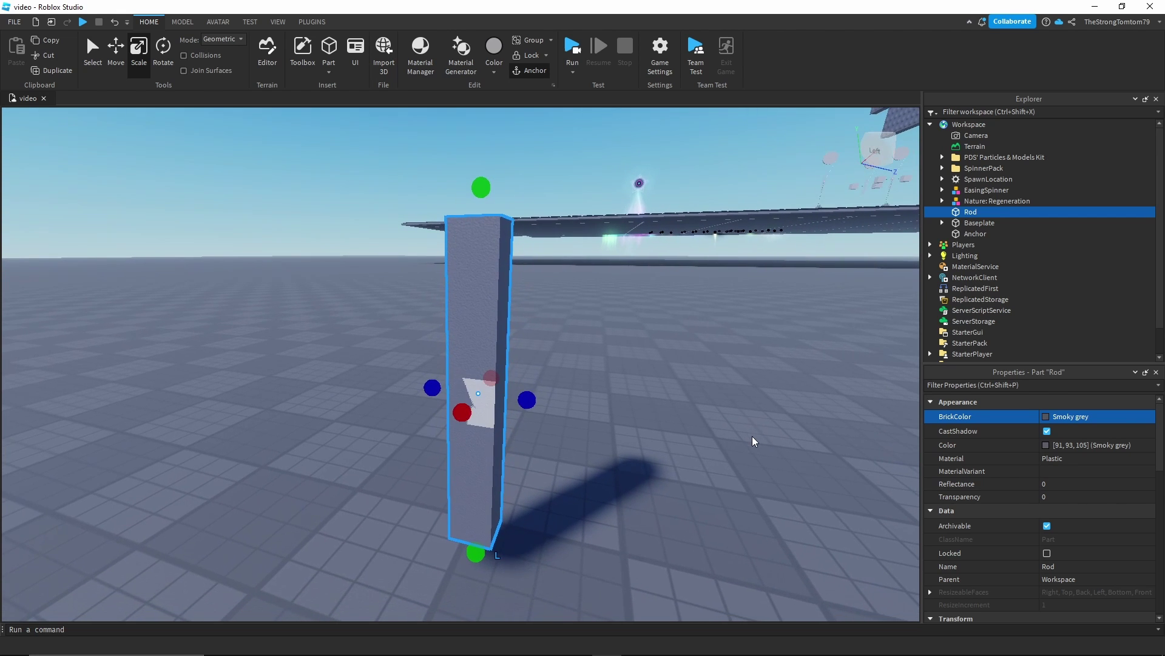
{"action": "scroll", "coordinate": [755, 436], "scroll_direction": "down", "scroll_amount": 1}
{"action": "scroll", "coordinate": [753, 418], "scroll_direction": "up", "scroll_amount": 3}
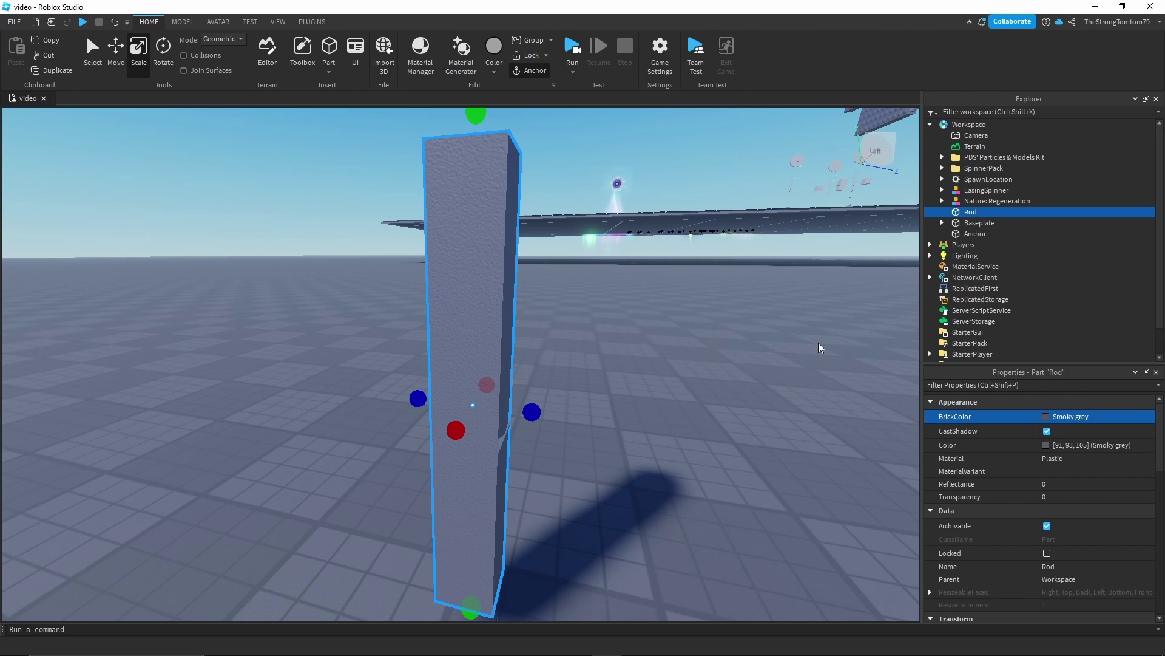
{"action": "scroll", "coordinate": [1047, 525], "scroll_direction": "down", "scroll_amount": 6}
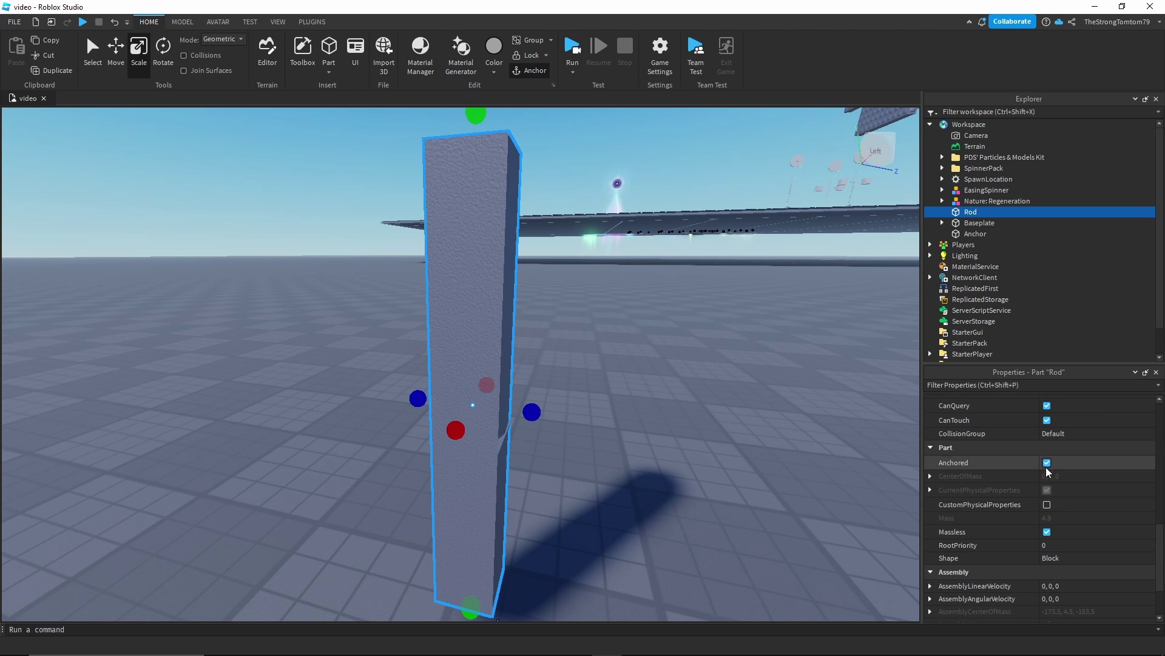
{"action": "left_click", "coordinate": [1047, 462]}
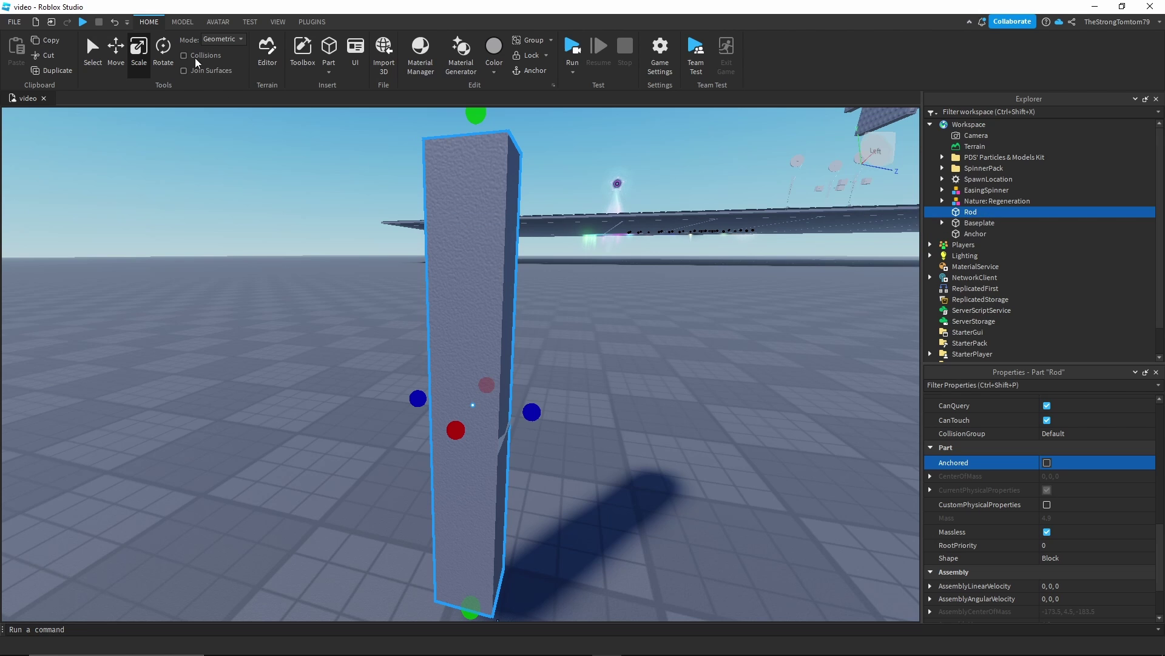
Step: Create a cylindrical constraint from the Anchor's front face to the same face of the Rod
{"action": "left_click", "coordinate": [183, 23]}
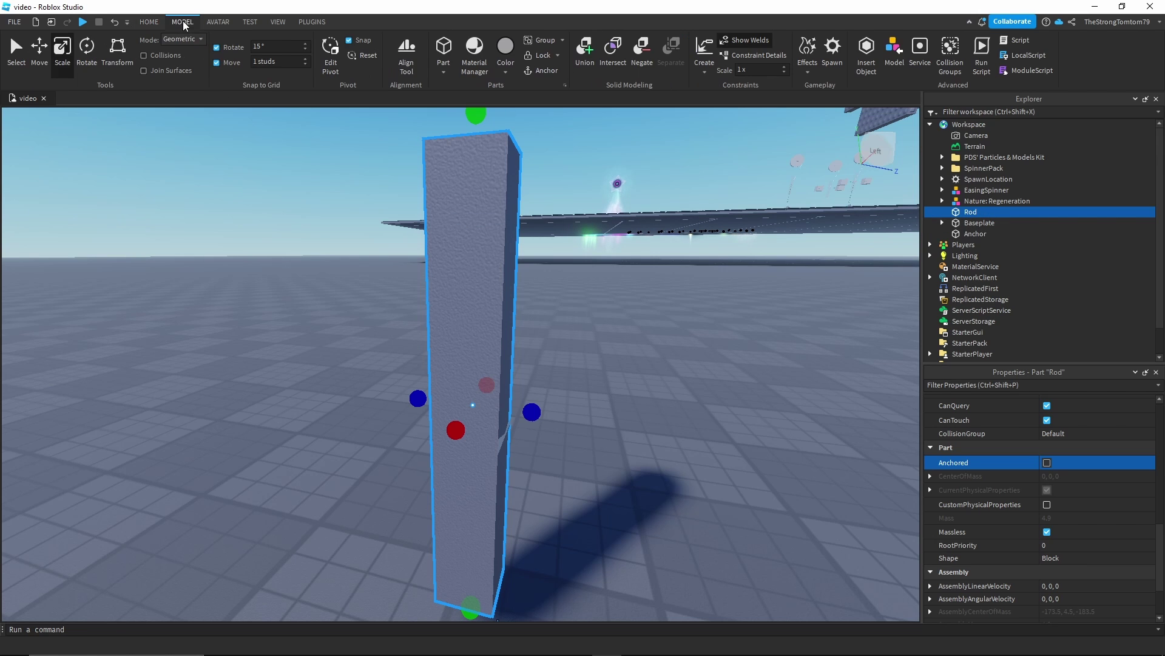
{"action": "left_click", "coordinate": [705, 66]}
{"action": "left_click", "coordinate": [728, 138]}
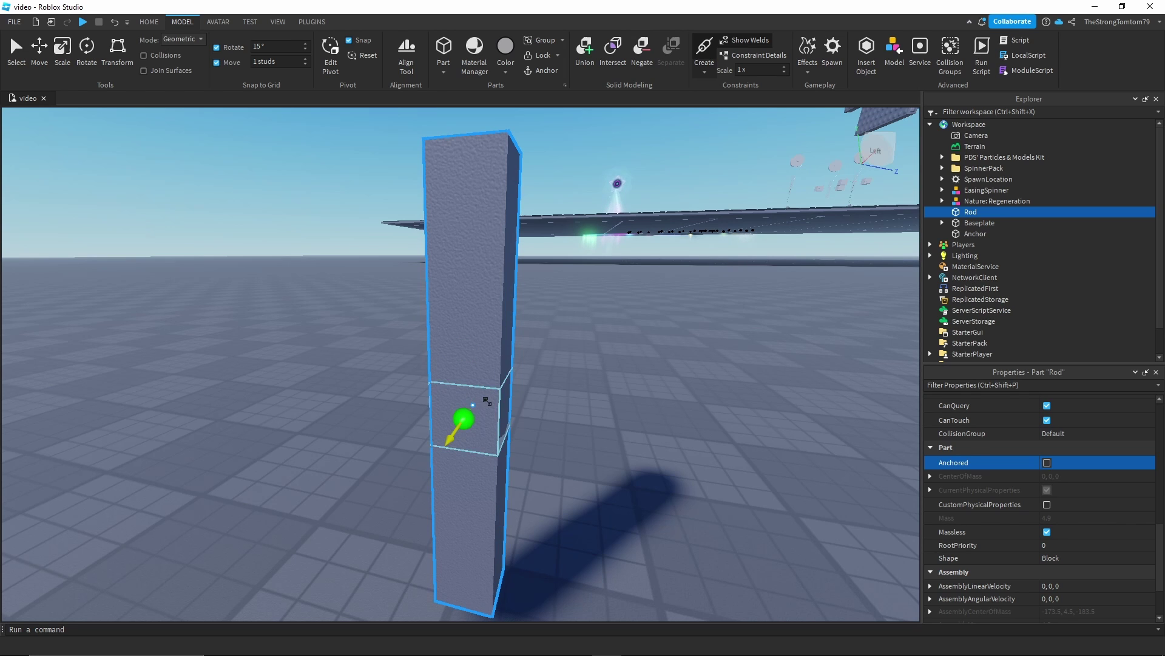
{"action": "left_click", "coordinate": [487, 401]}
{"action": "left_click", "coordinate": [481, 363]}
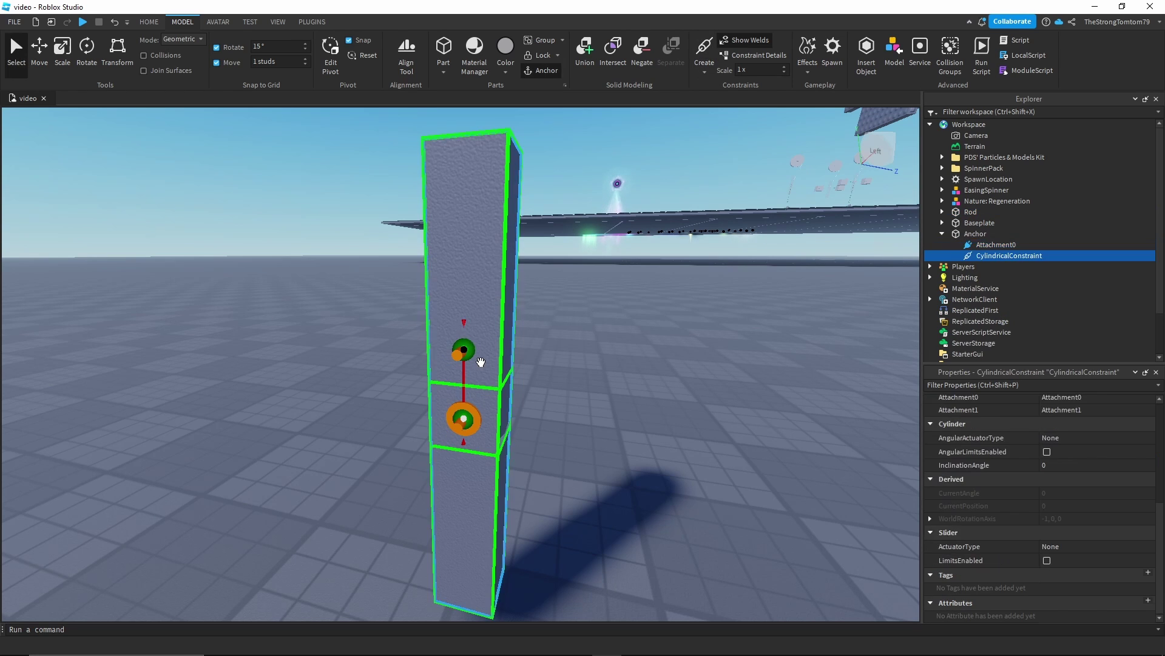
Step: Move the Rod's Attachment1 down 1 stud so it coincides with the Anchor's attachment
{"action": "left_click", "coordinate": [942, 212]}
{"action": "left_click", "coordinate": [995, 222]}
{"action": "key", "text": "ctrl+2"}
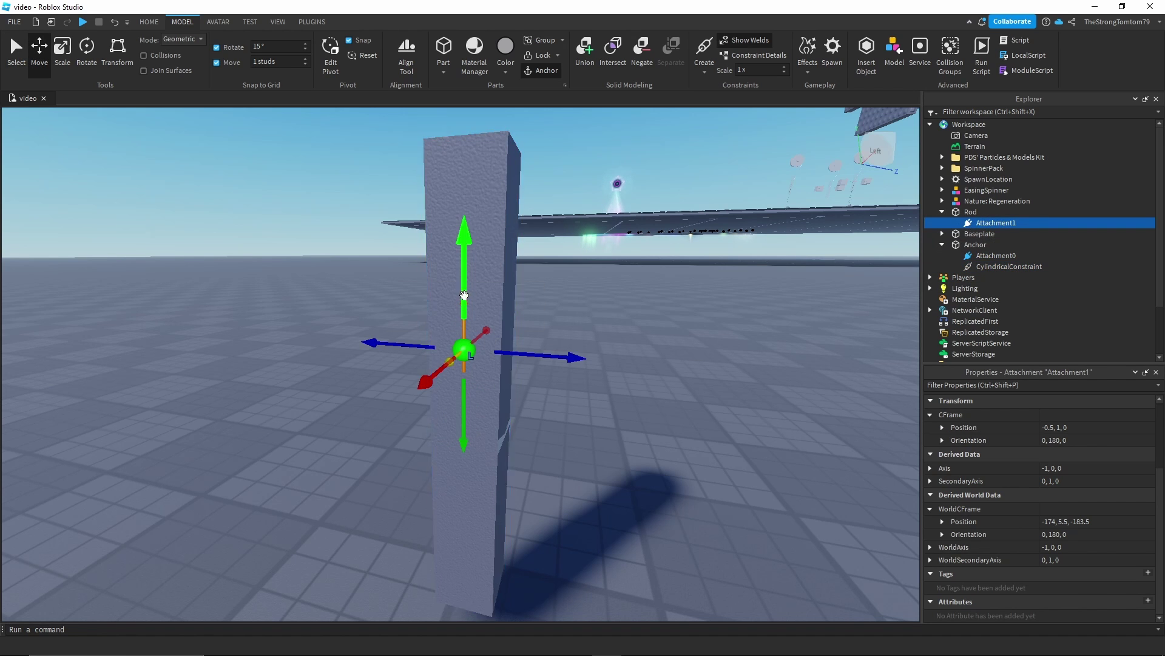
{"action": "left_click_drag", "start_coordinate": [464, 295], "coordinate": [463, 363]}
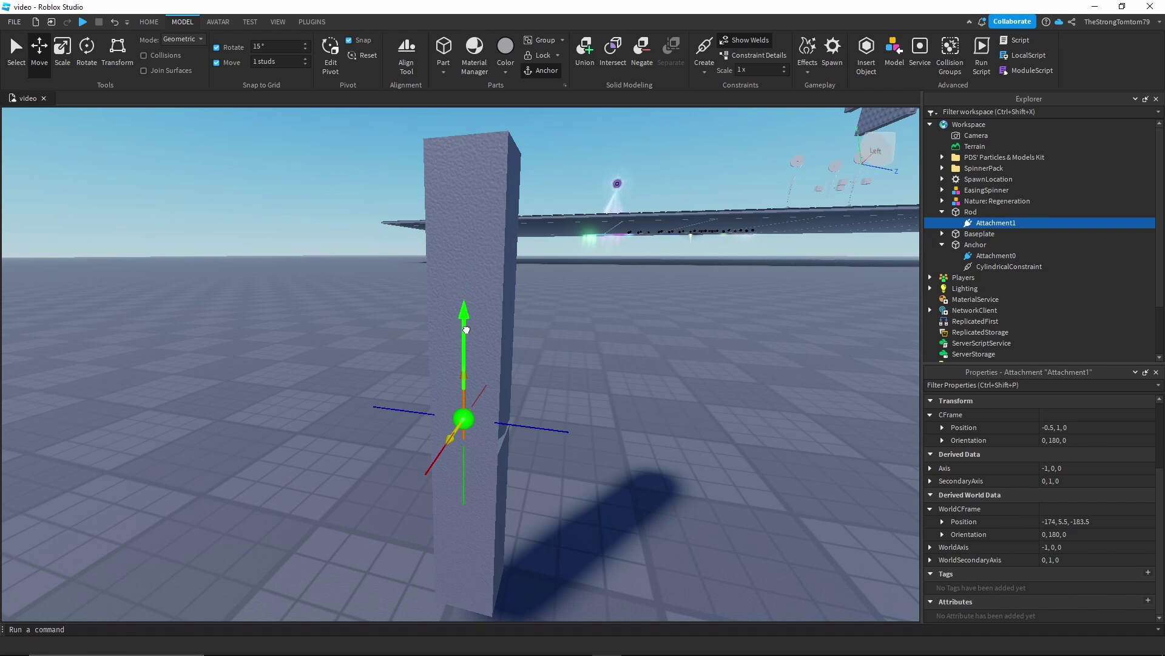
Step: Set the CylindricalConstraint's AngularActuatorType to Motor
{"action": "left_click", "coordinate": [985, 265]}
{"action": "scroll", "coordinate": [648, 421], "scroll_direction": "up", "scroll_amount": 4}
{"action": "scroll", "coordinate": [648, 421], "scroll_direction": "down", "scroll_amount": 3}
{"action": "right_click_drag", "start_coordinate": [648, 421], "coordinate": [649, 428]}
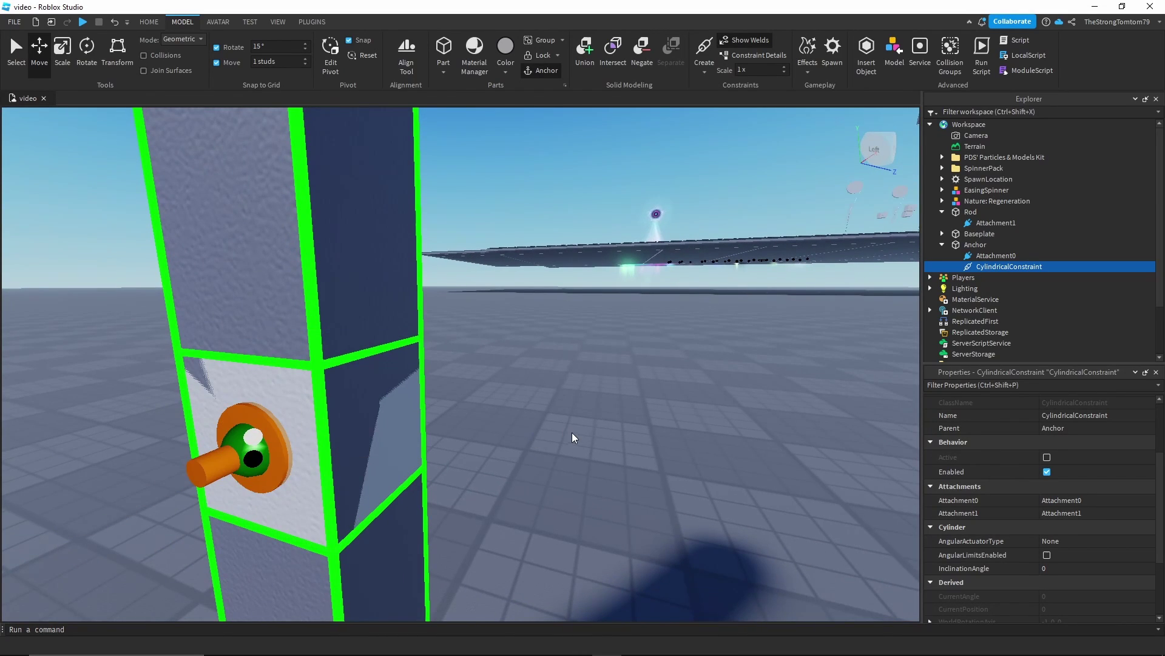
{"action": "scroll", "coordinate": [573, 437], "scroll_direction": "down", "scroll_amount": 5}
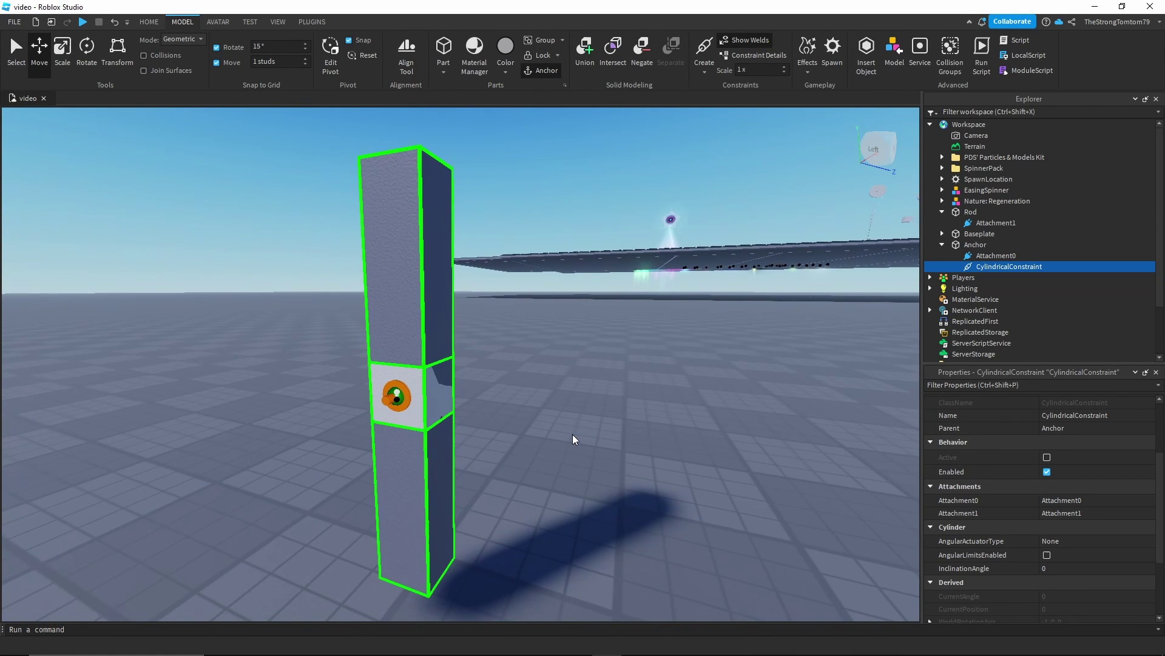
{"action": "key", "text": "a"}
{"action": "scroll", "coordinate": [573, 437], "scroll_direction": "up", "scroll_amount": 3}
{"action": "right_click_drag", "start_coordinate": [573, 437], "coordinate": [599, 447]}
{"action": "scroll", "coordinate": [573, 437], "scroll_direction": "down", "scroll_amount": 4}
{"action": "key", "text": "a"}
{"action": "key", "text": "w"}
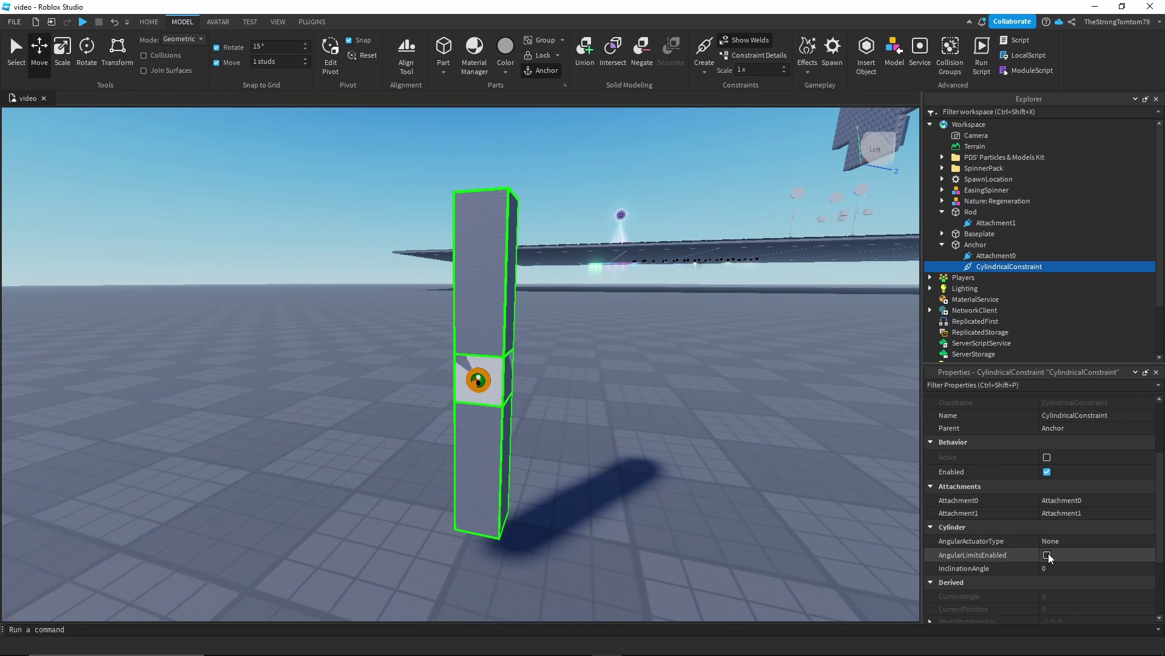
{"action": "scroll", "coordinate": [1049, 556], "scroll_direction": "down", "scroll_amount": 3}
{"action": "left_click", "coordinate": [1066, 460]}
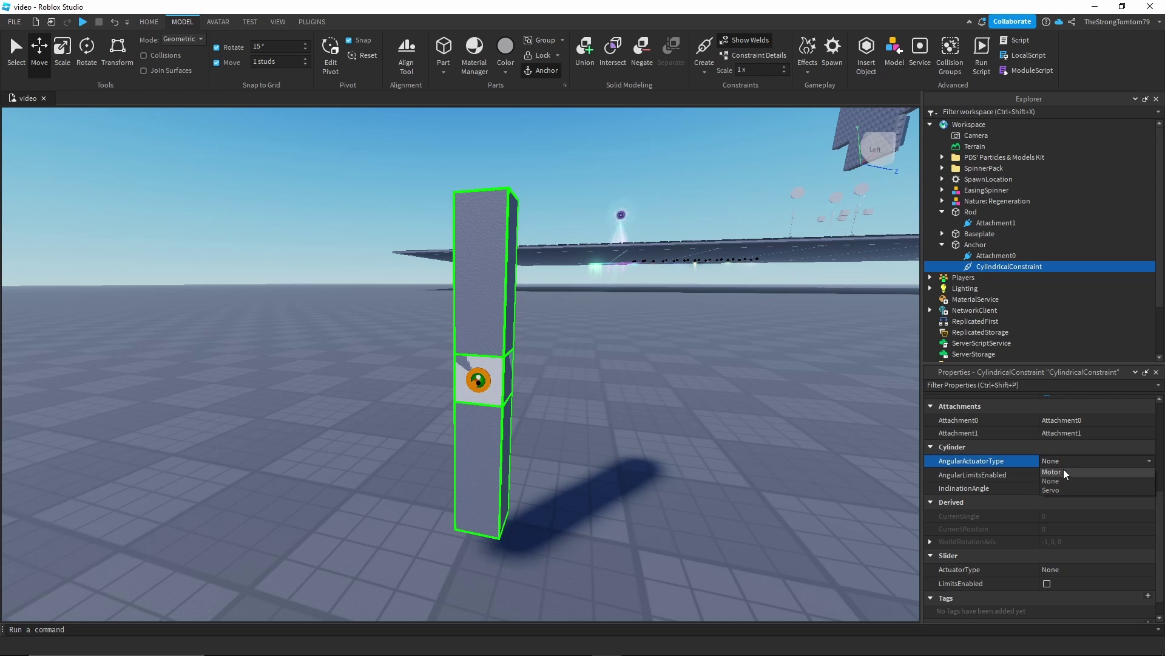
{"action": "left_click", "coordinate": [1065, 474]}
Step: Set the CylindricalConstraint's MotorMaxTorque to inf and its AngularVelocity to -1
{"action": "left_click", "coordinate": [1057, 446]}
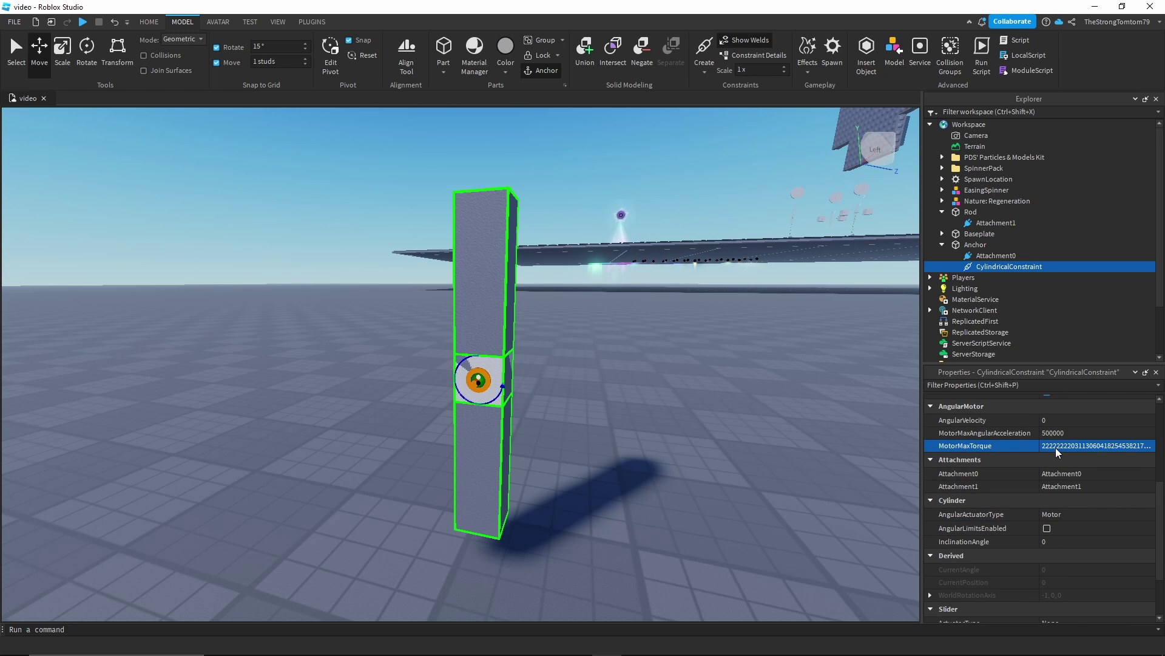
{"action": "key", "text": "Return"}
{"action": "left_click", "coordinate": [1077, 445]}
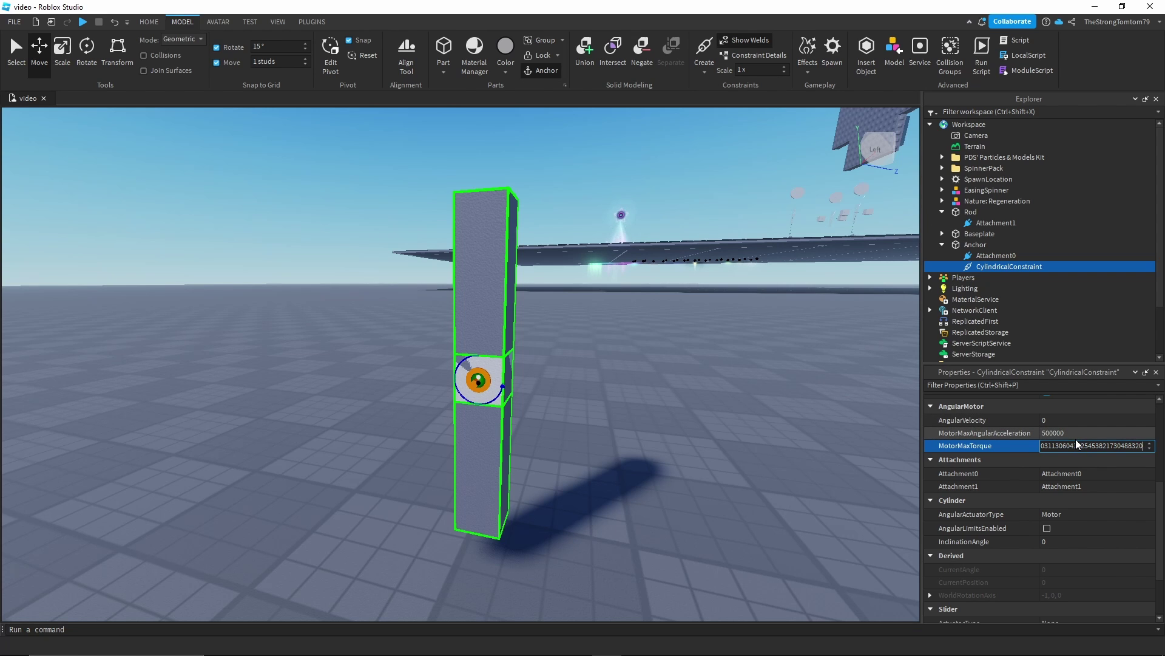
{"action": "type", "text": "inf"}
{"action": "key", "text": "Return"}
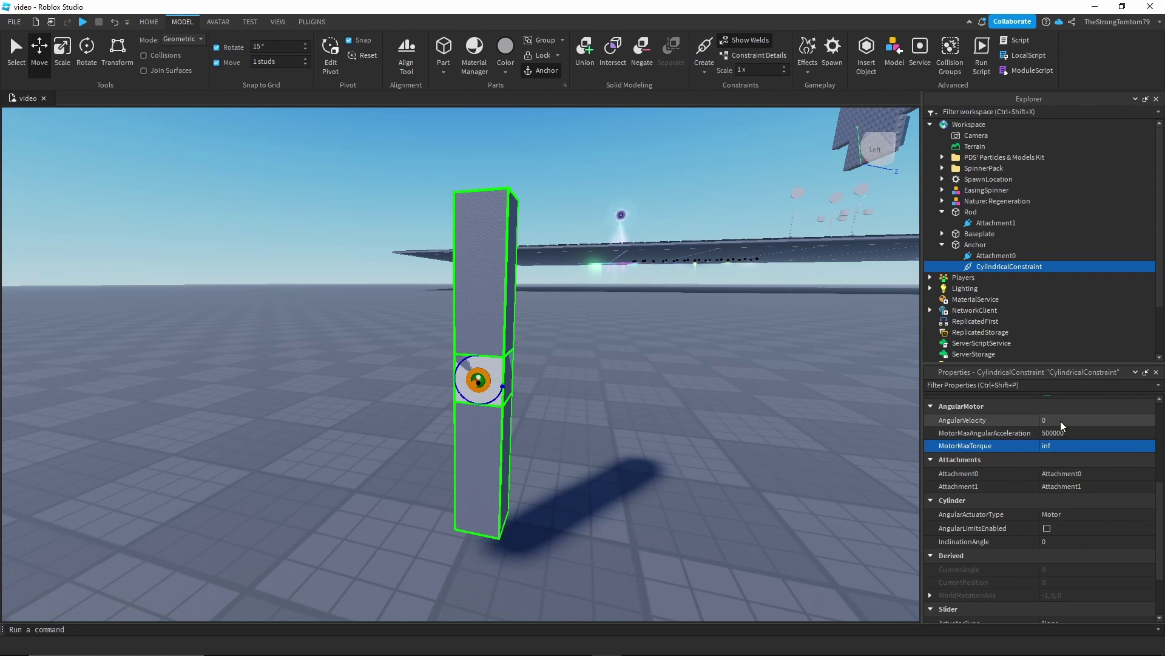
{"action": "left_click", "coordinate": [1061, 420]}
{"action": "type", "text": "-1"}
{"action": "key", "text": "Return"}
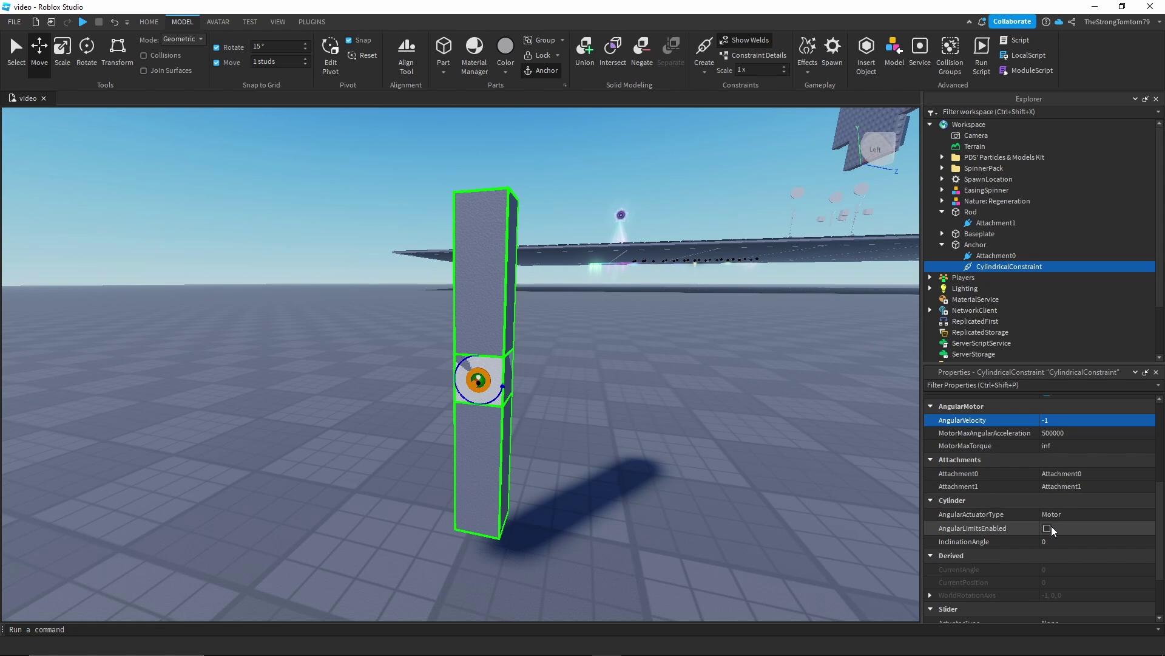
Step: Enable the CylindricalConstraint's slider limits and set the UpperLimit to 0.05
{"action": "scroll", "coordinate": [1061, 540], "scroll_direction": "down", "scroll_amount": 2}
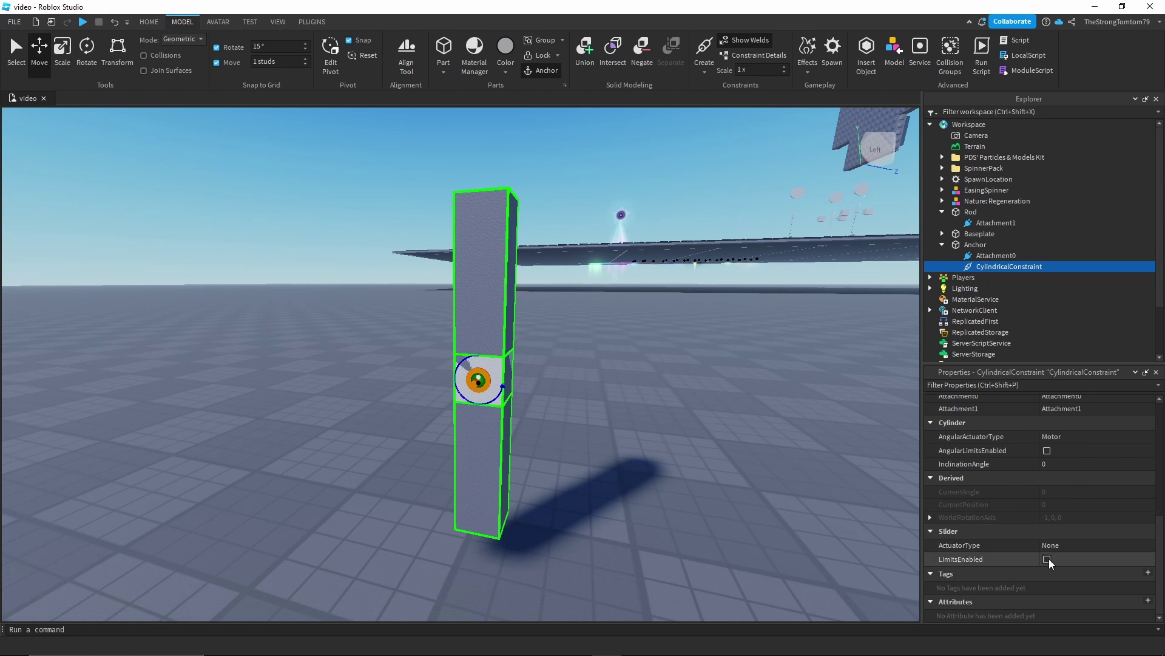
{"action": "left_click", "coordinate": [1047, 559]}
{"action": "left_click", "coordinate": [1060, 572]}
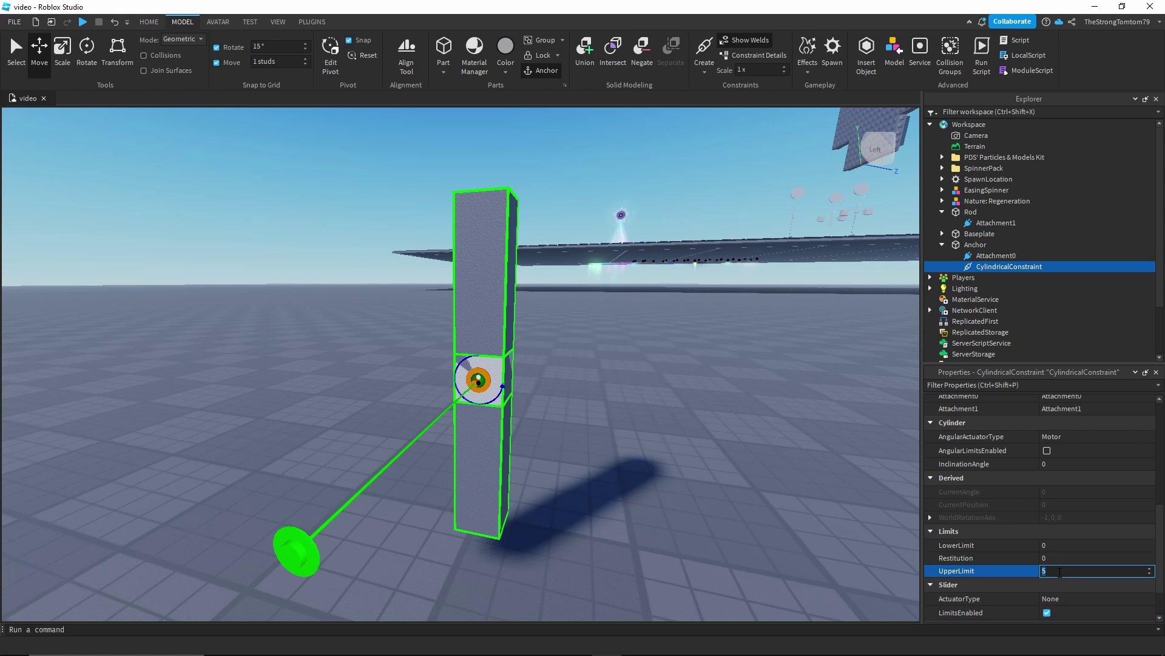
{"action": "type", "text": "0.05"}
{"action": "key", "text": "Return"}
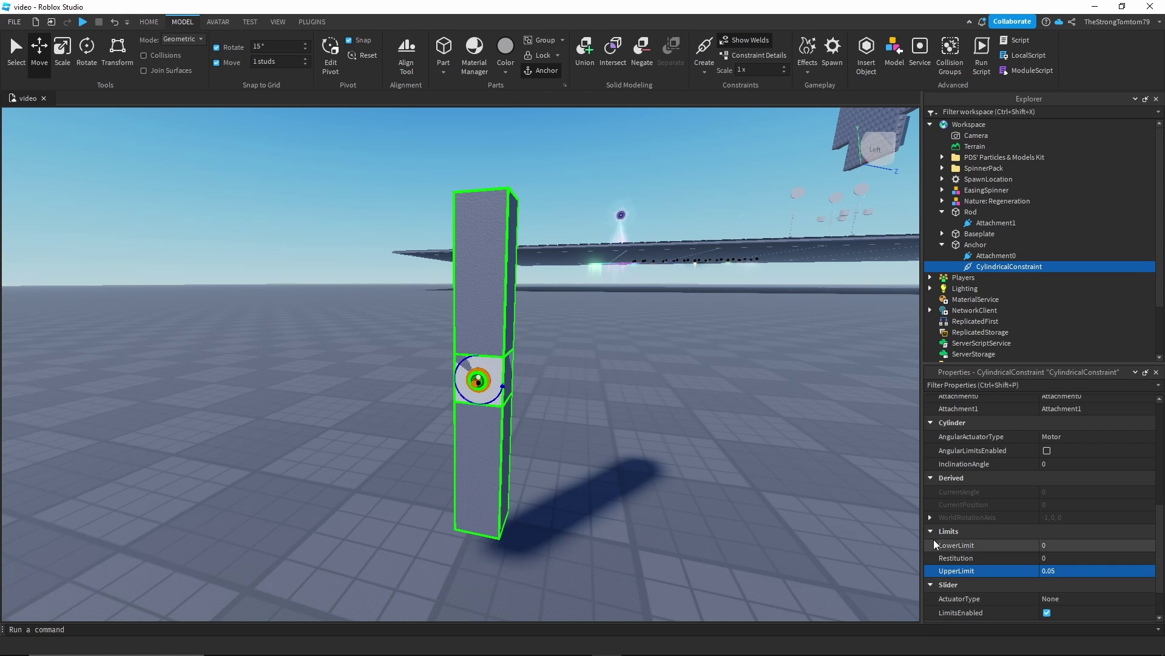
{"action": "right_click_drag", "start_coordinate": [720, 438], "coordinate": [721, 437]}
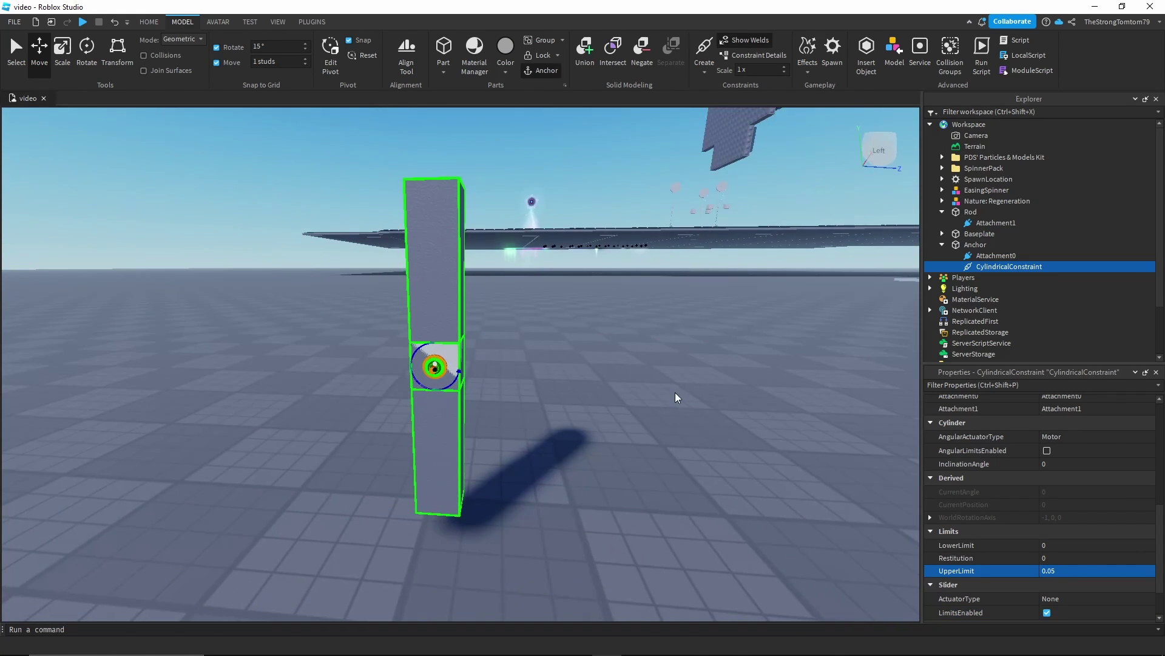
Step: Run the simulation twice to watch the Rod spin around the Anchor, stopping it after each run
{"action": "left_click", "coordinate": [588, 367]}
{"action": "left_click", "coordinate": [149, 22]}
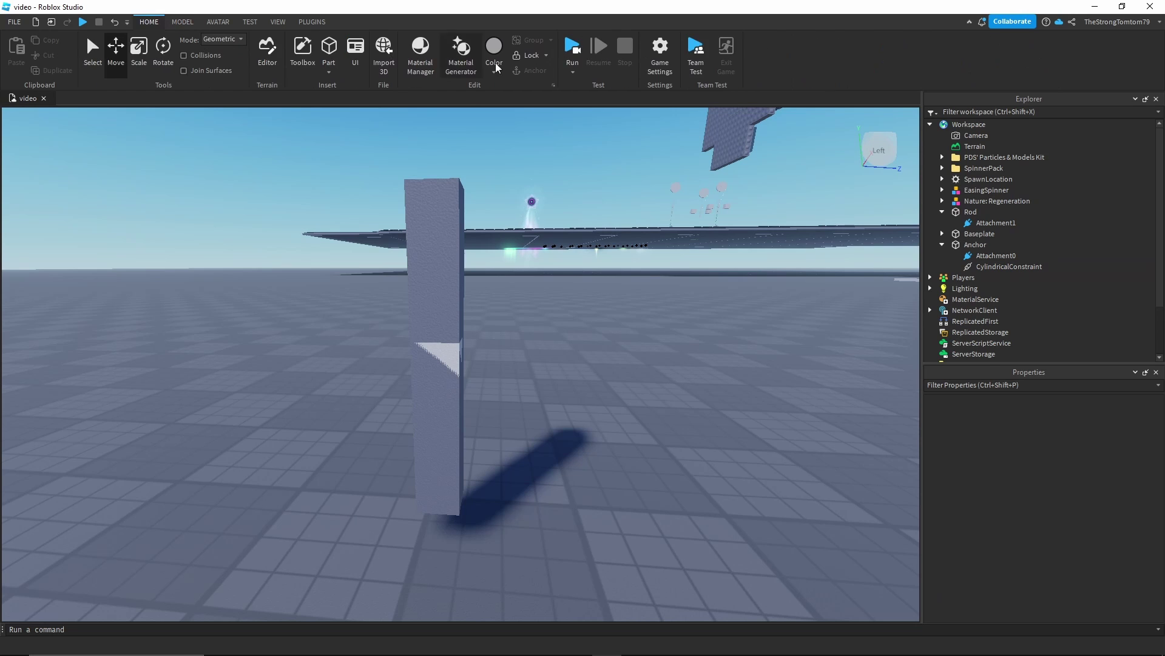
{"action": "left_click", "coordinate": [573, 51]}
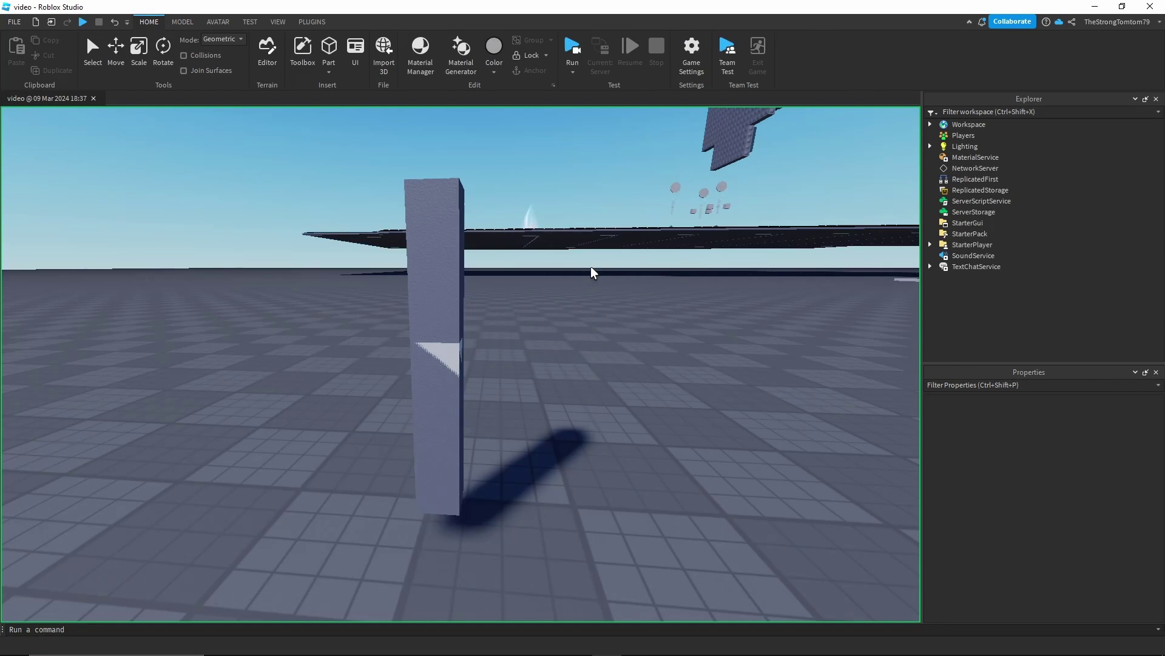
{"action": "left_click", "coordinate": [651, 71]}
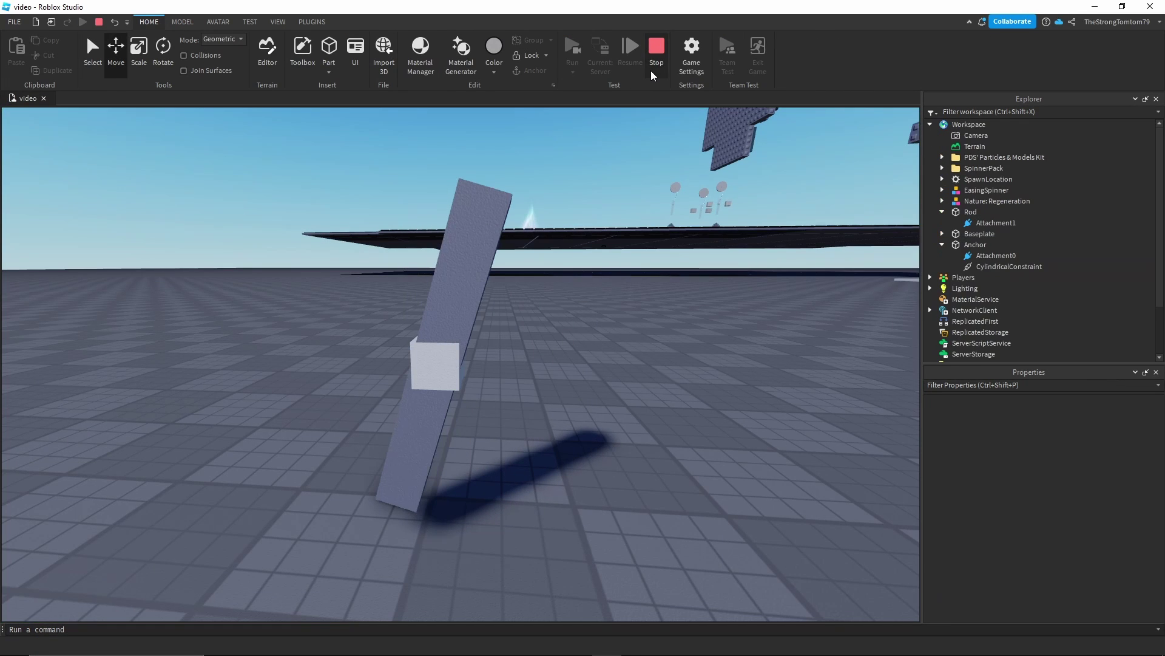
{"action": "left_click", "coordinate": [573, 51]}
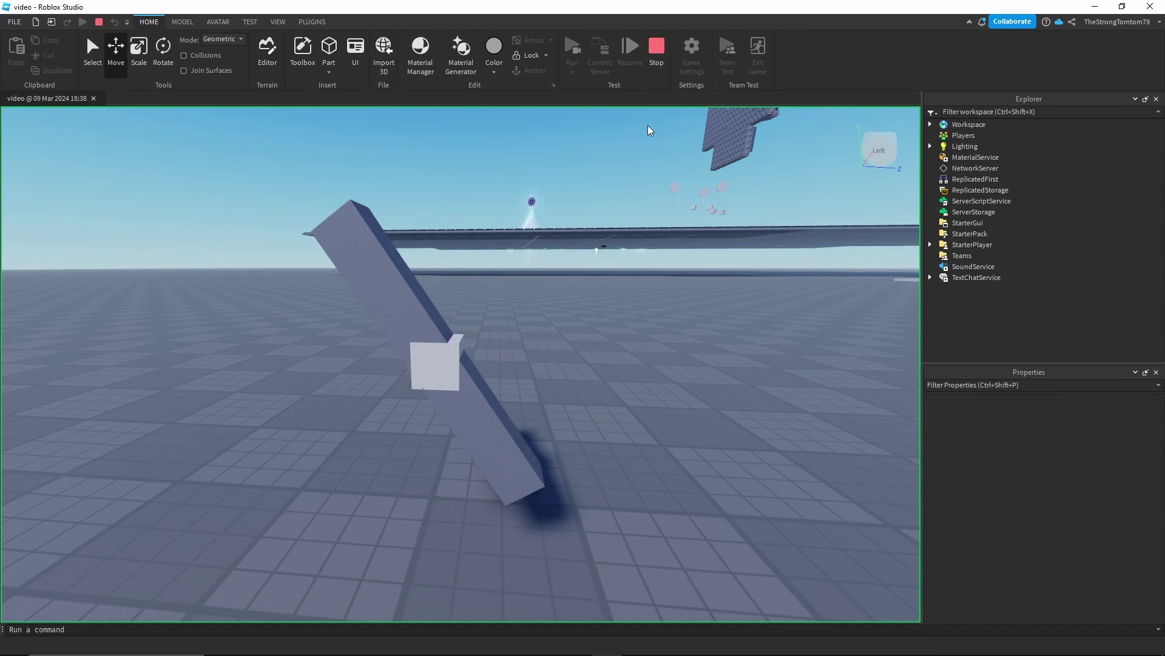
{"action": "key", "text": "shift+F5"}
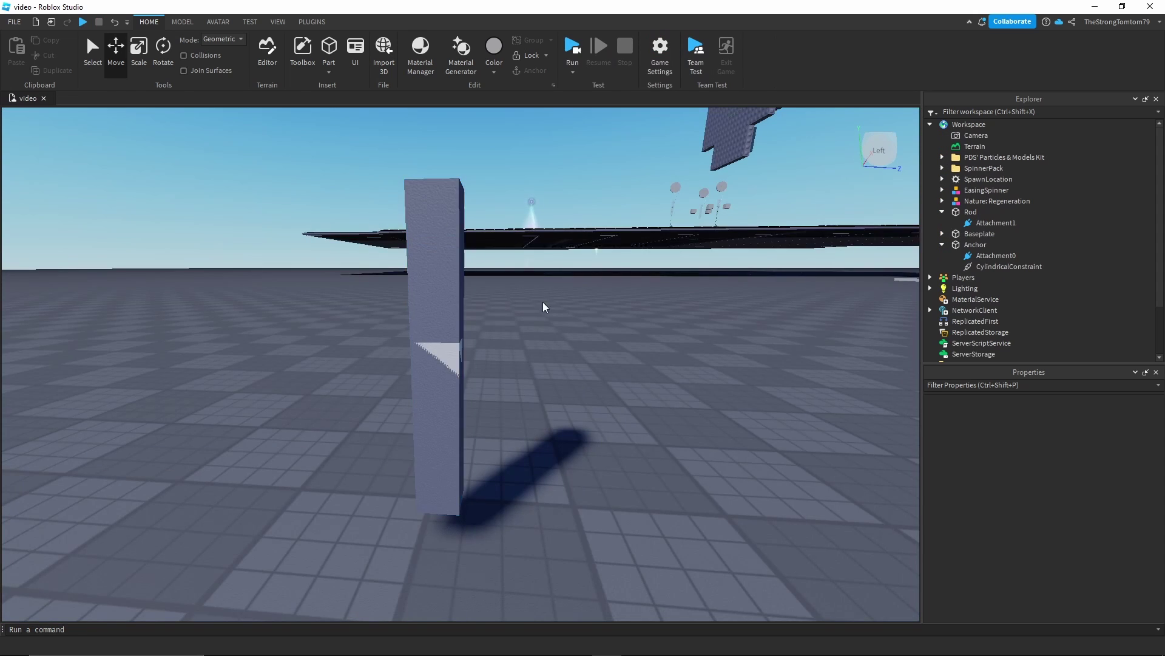
Step: Duplicate the Rod and shrink the copy into a small cube beside the Rod's upper end
{"action": "key", "text": "d"}
{"action": "right_click_drag", "start_coordinate": [544, 307], "coordinate": [548, 281]}
{"action": "left_click", "coordinate": [507, 265]}
{"action": "scroll", "coordinate": [550, 285], "scroll_direction": "down", "scroll_amount": 1}
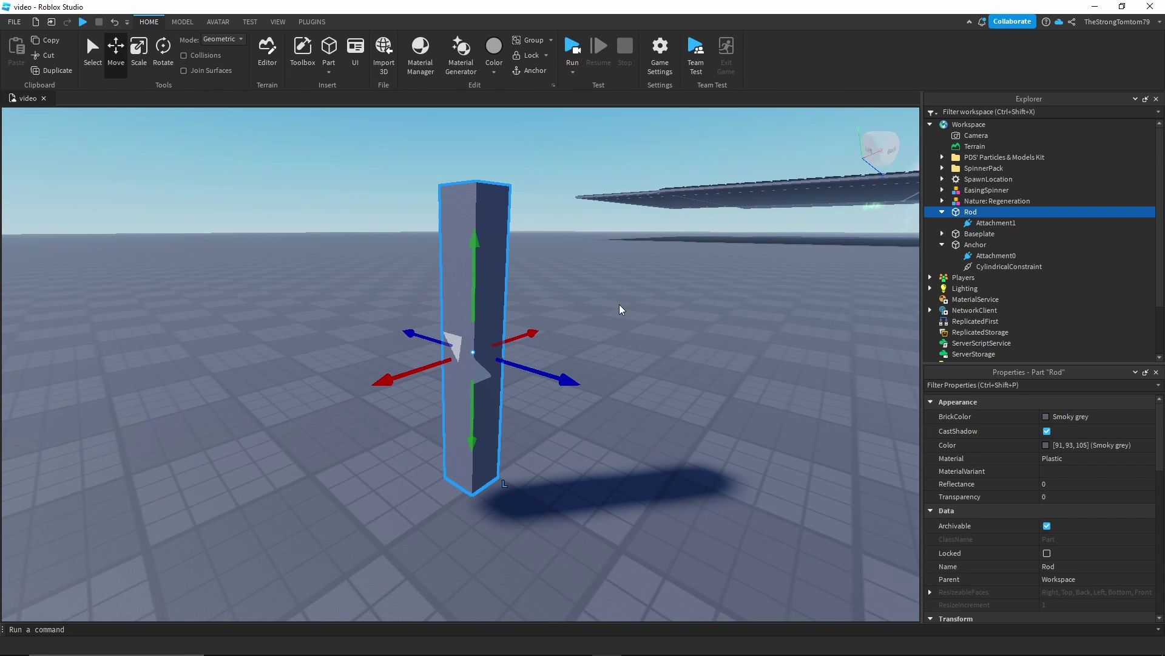
{"action": "key", "text": "ctrl+d"}
{"action": "key", "text": "ctrl+3"}
{"action": "left_click_drag", "start_coordinate": [475, 483], "coordinate": [393, 208]}
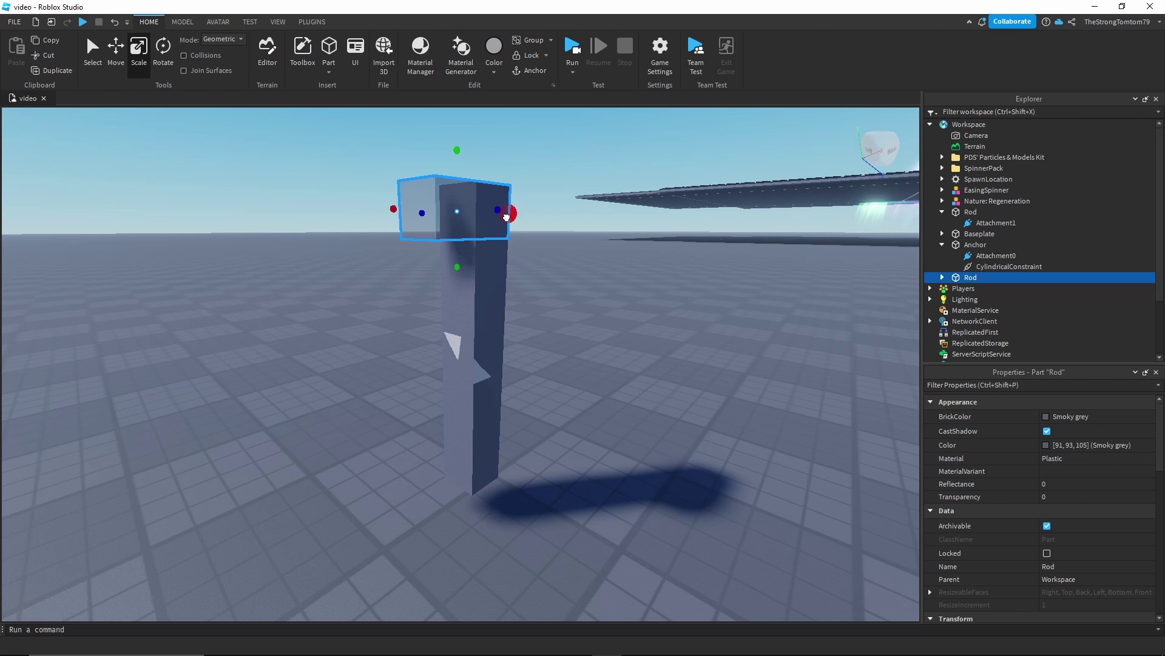
Step: Set the small cube's BrickColor to Black
{"action": "left_click", "coordinate": [1052, 418]}
{"action": "left_click", "coordinate": [1057, 619]}
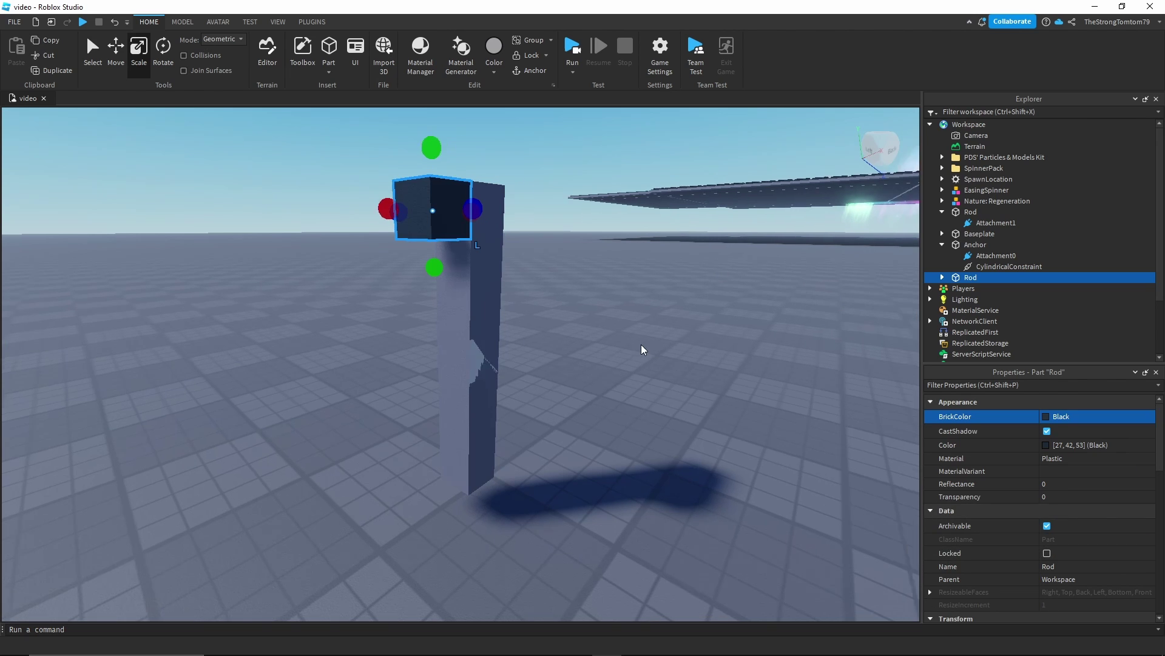
{"action": "right_click_drag", "start_coordinate": [643, 346], "coordinate": [677, 371]}
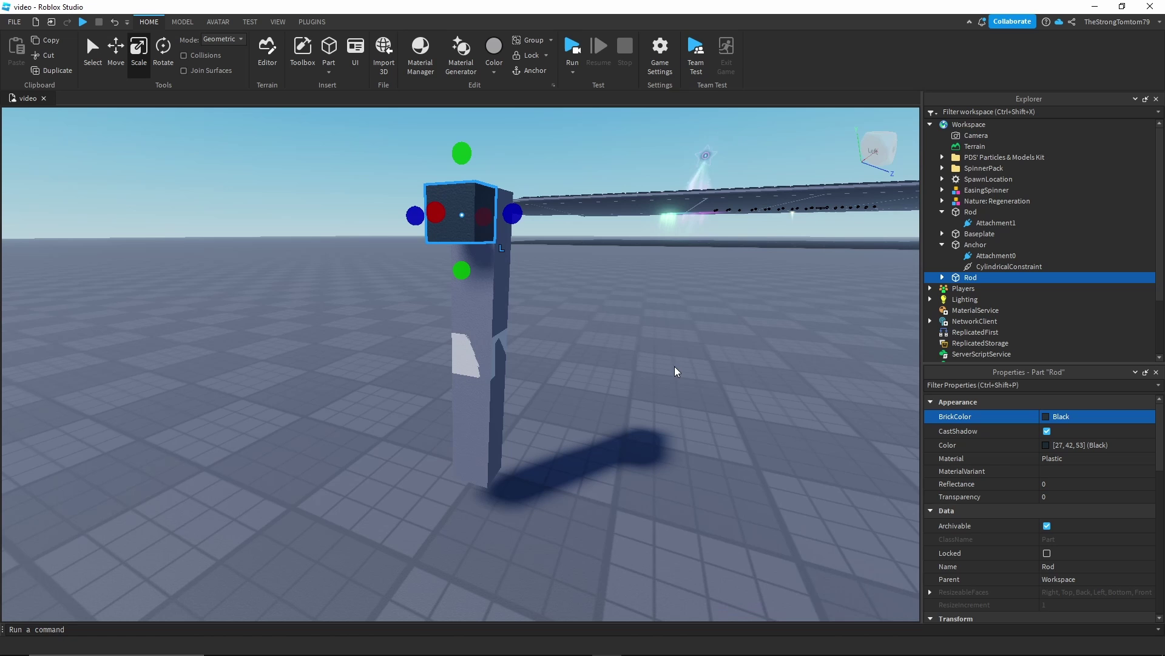
Step: Delete the copied attachment from the black cube and insert a WeldConstraint into the cube instead
{"action": "left_click", "coordinate": [943, 277]}
{"action": "left_click", "coordinate": [974, 290]}
{"action": "key", "text": "Delete"}
{"action": "right_click_drag", "start_coordinate": [798, 298], "coordinate": [652, 346]}
{"action": "scroll", "coordinate": [687, 312], "scroll_direction": "down", "scroll_amount": 3}
{"action": "left_click", "coordinate": [986, 278]}
{"action": "type", "text": "we"}
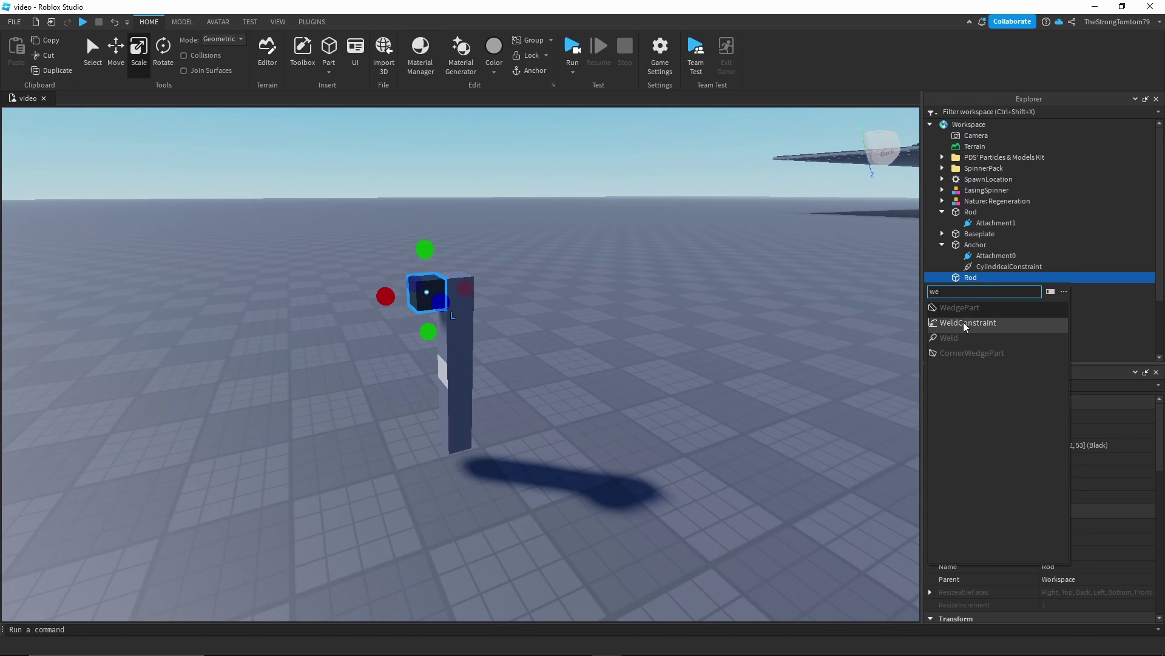
{"action": "left_click", "coordinate": [968, 323]}
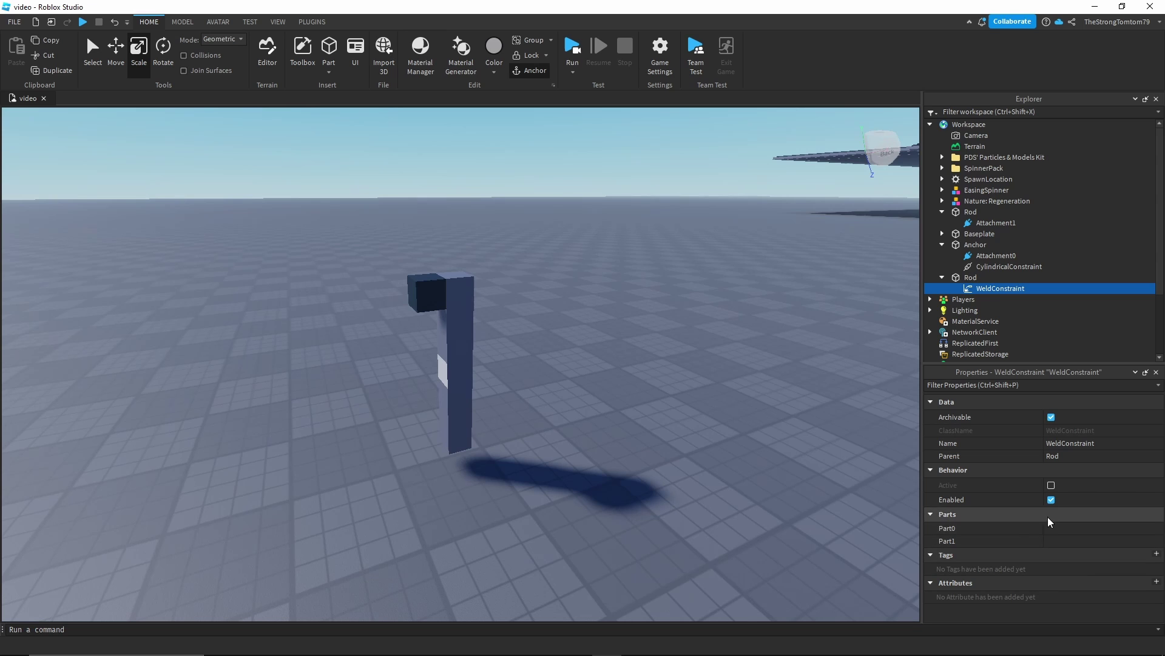
Step: Set the WeldConstraint's Part0 to the black cube and Part1 to the original Rod, and rename the cube Followed
{"action": "left_click", "coordinate": [1050, 528]}
{"action": "left_click", "coordinate": [971, 277]}
{"action": "left_click", "coordinate": [1053, 540]}
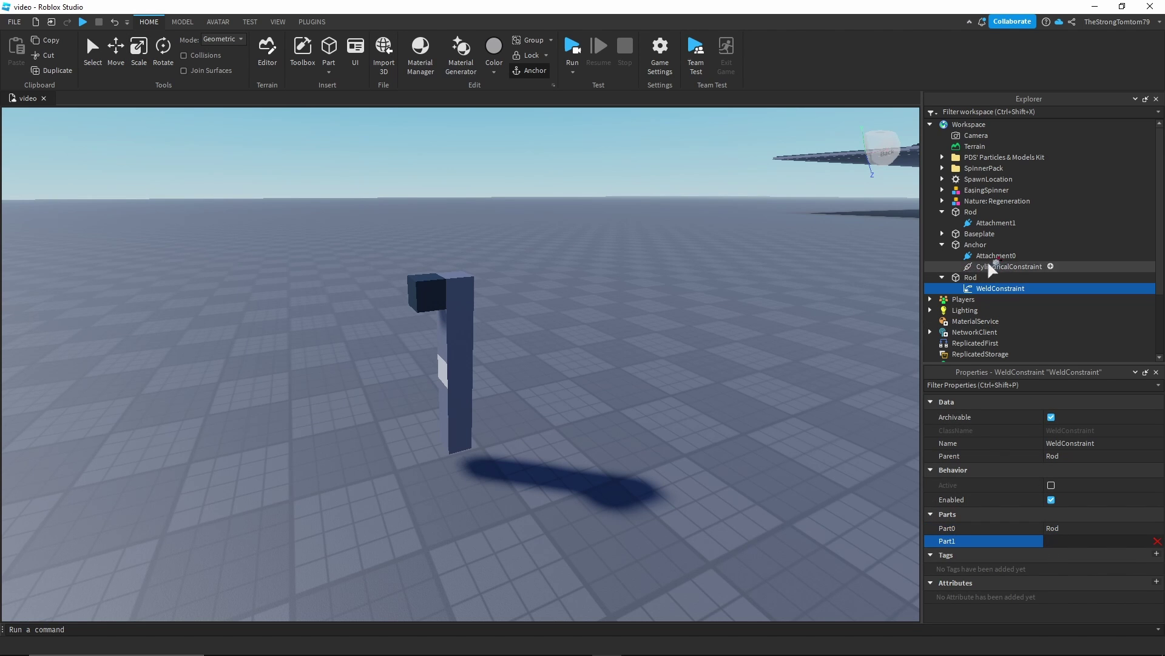
{"action": "left_click", "coordinate": [970, 277]}
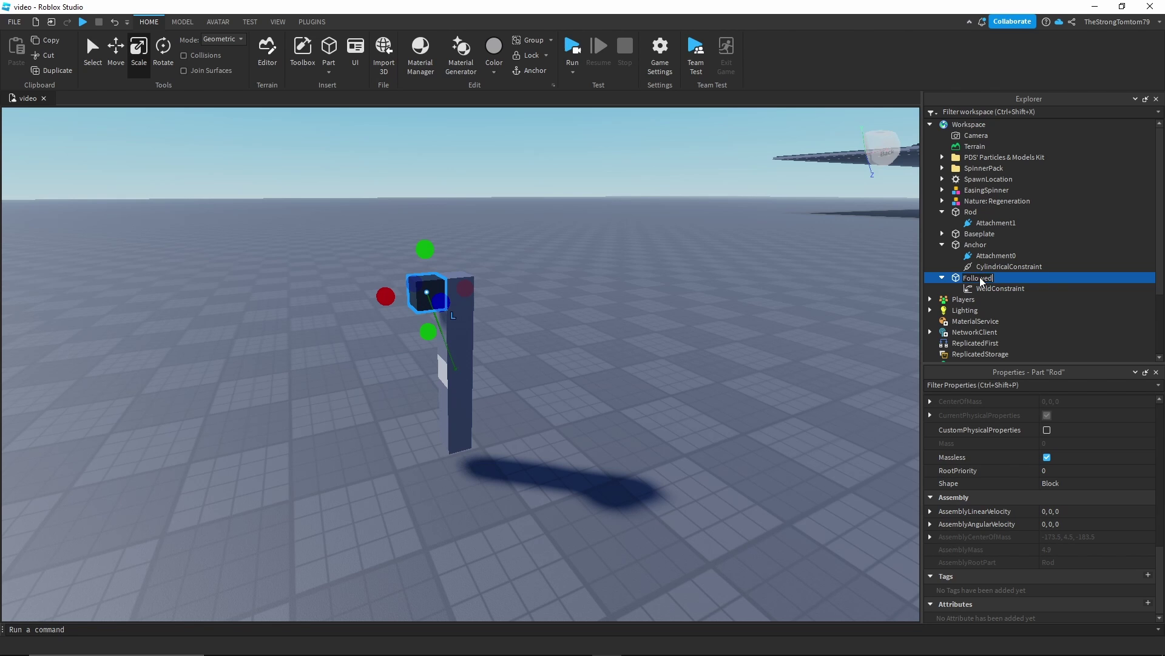
Step: Duplicate the Followed cube and move the copy sideways away from the Rod at the same height
{"action": "right_click_drag", "start_coordinate": [747, 327], "coordinate": [747, 328]}
{"action": "key", "text": "w"}
{"action": "key", "text": "s"}
{"action": "key", "text": "w"}
{"action": "right_click_drag", "start_coordinate": [727, 376], "coordinate": [727, 376]}
{"action": "key", "text": "ctrl+d"}
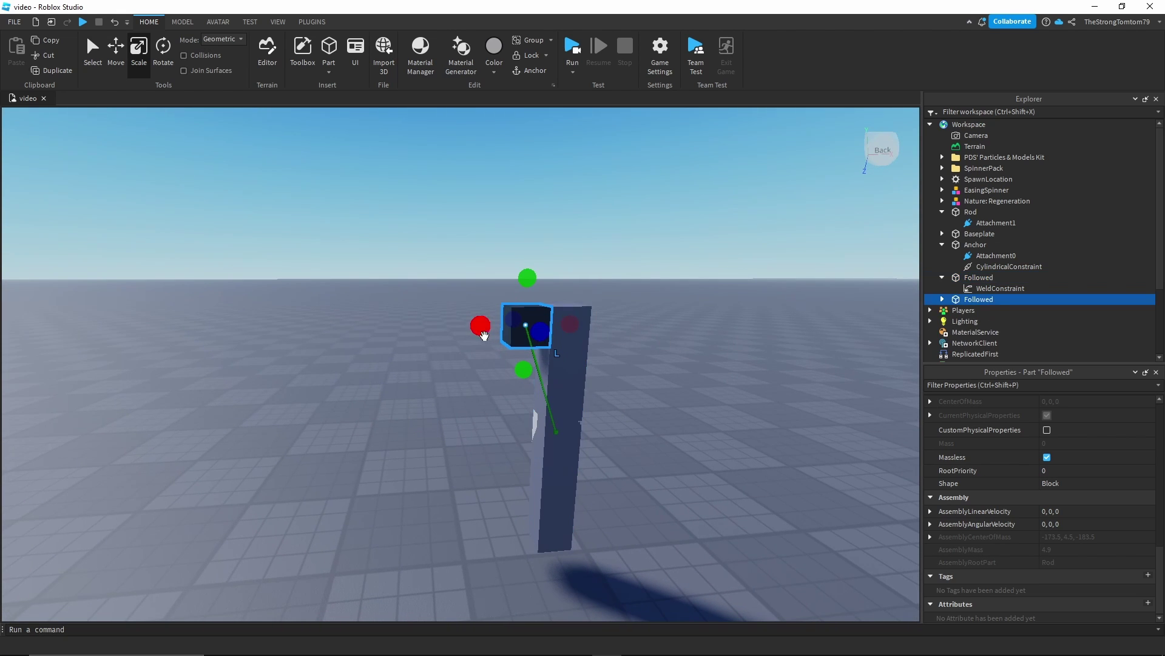
{"action": "key", "text": "ctrl+2"}
{"action": "left_click_drag", "start_coordinate": [489, 324], "coordinate": [367, 324]}
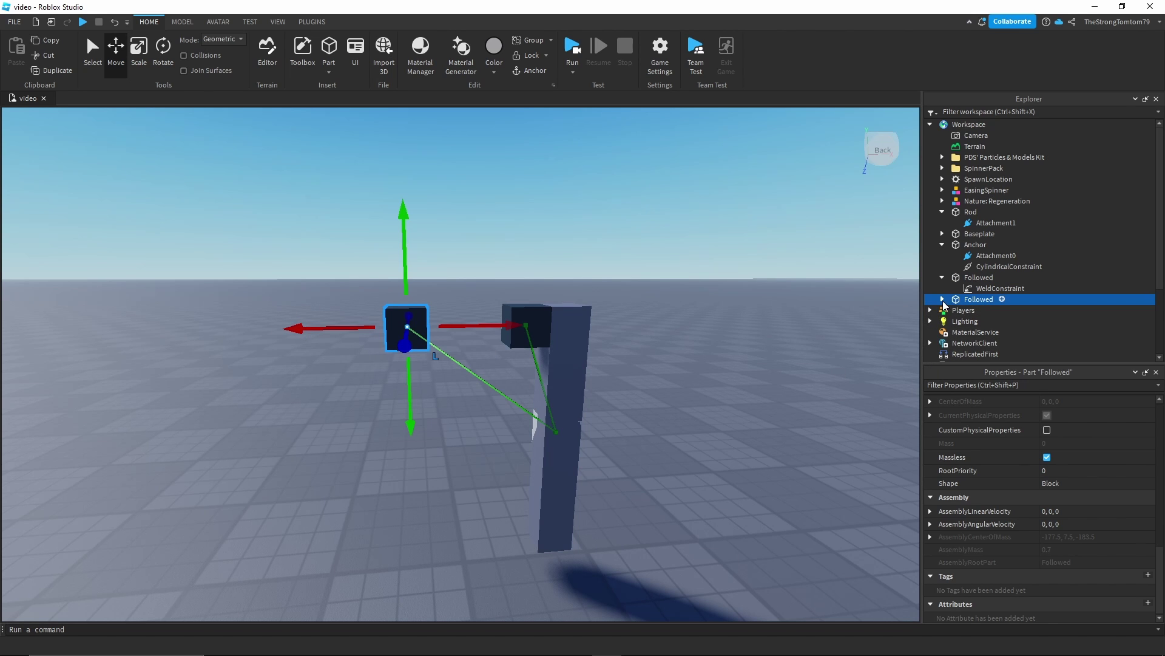
Step: Set the duplicated cube's BrickColor to Really red
{"action": "scroll", "coordinate": [1044, 461], "scroll_direction": "up", "scroll_amount": 10}
{"action": "left_click", "coordinate": [1045, 416]}
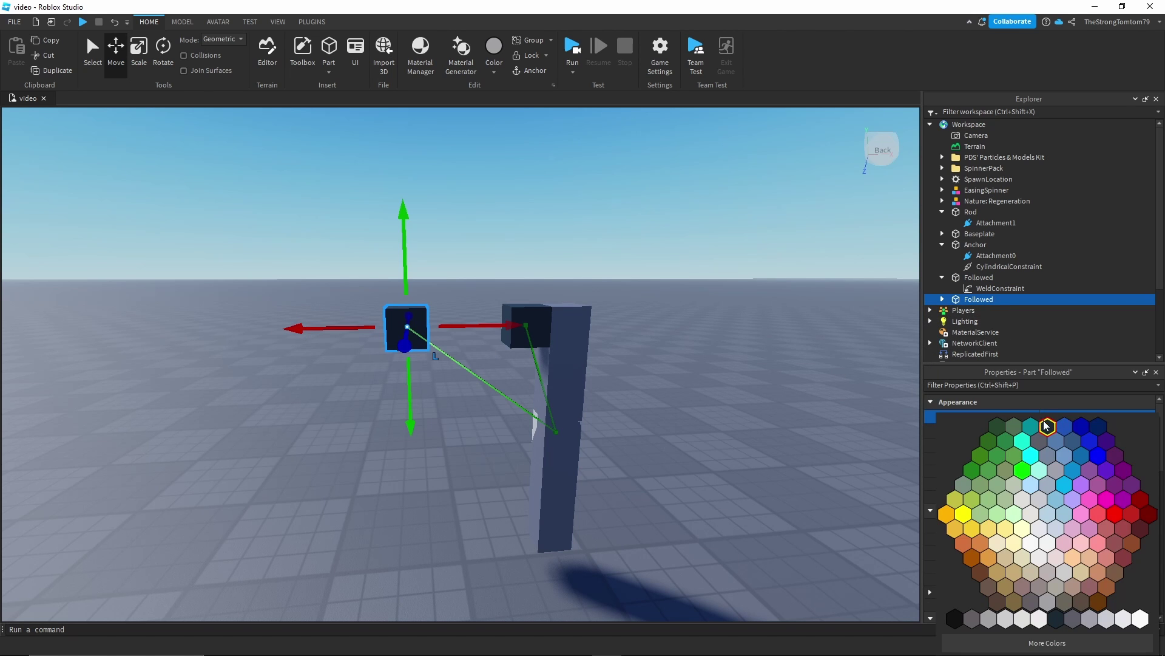
{"action": "left_click", "coordinate": [1116, 515]}
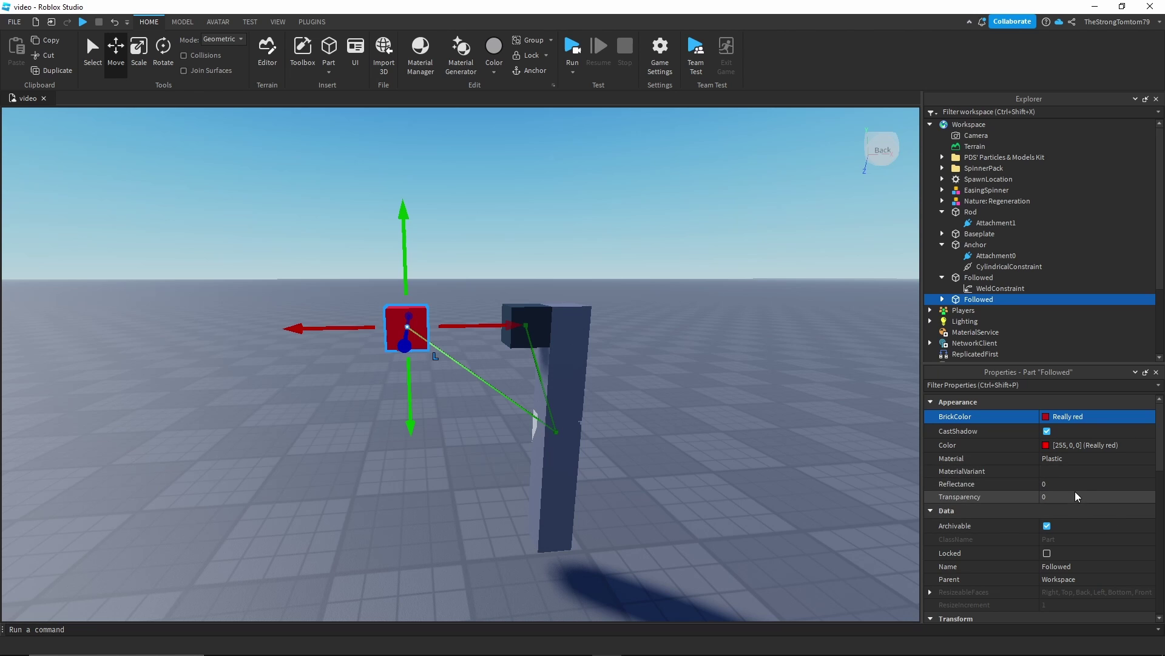
Step: Delete the WeldConstraint from the red cube and rename the cube MovingBlock
{"action": "left_click", "coordinate": [944, 299]}
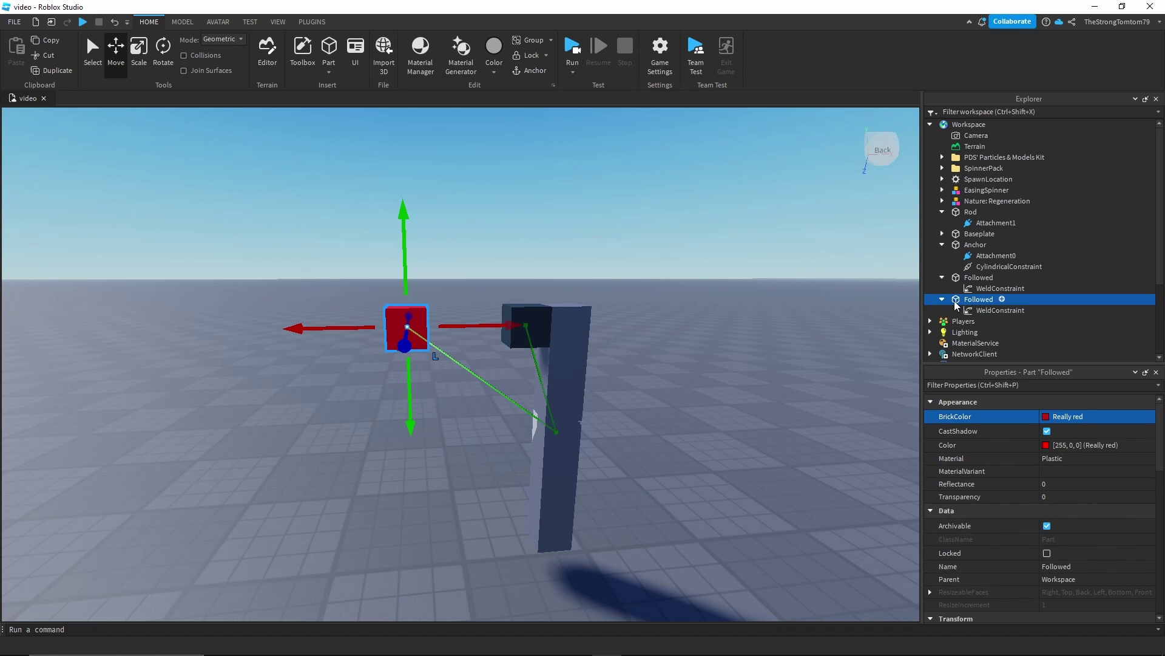
{"action": "left_click", "coordinate": [984, 310]}
{"action": "key", "text": "Delete"}
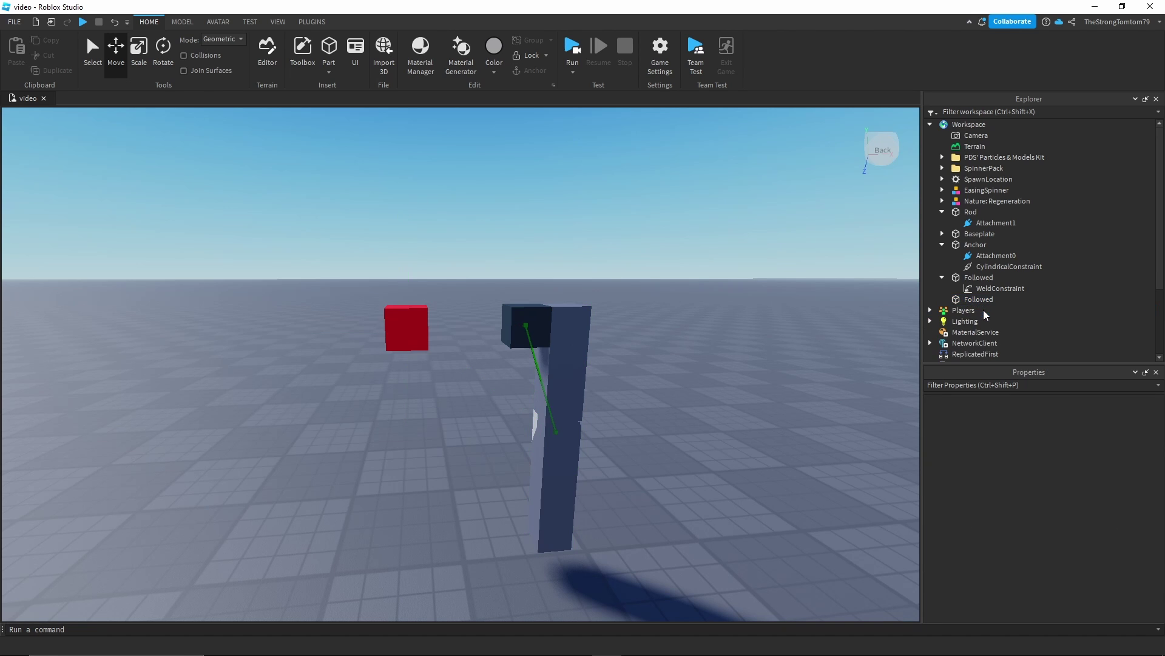
{"action": "left_click", "coordinate": [981, 300]}
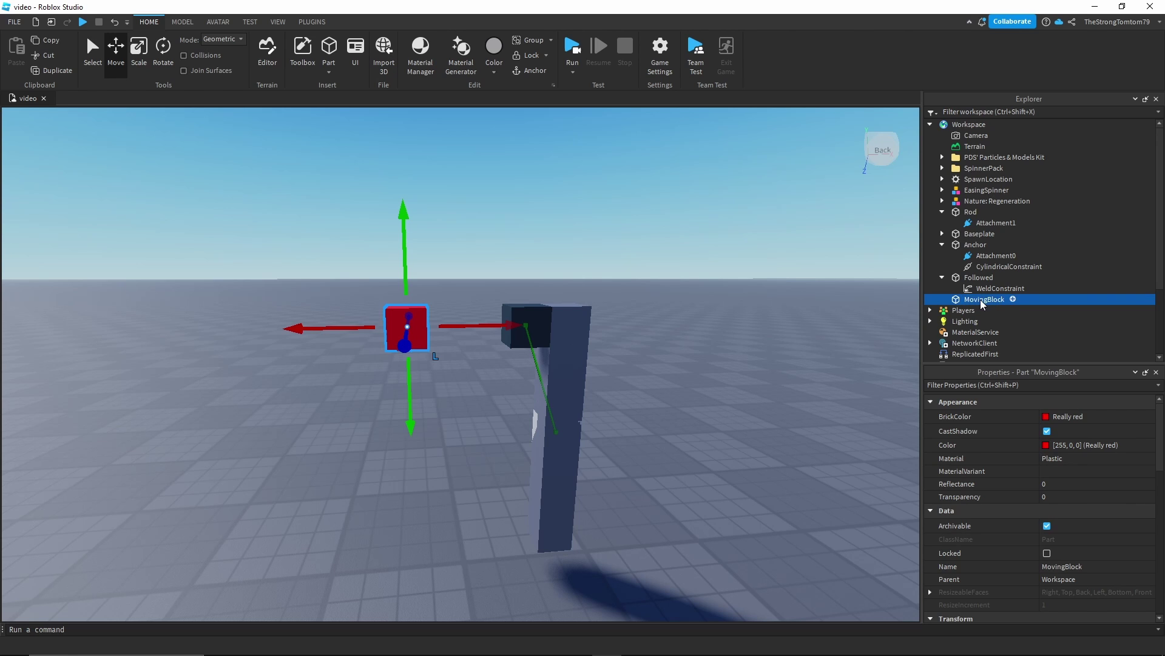
{"action": "scroll", "coordinate": [720, 333], "scroll_direction": "up", "scroll_amount": 3}
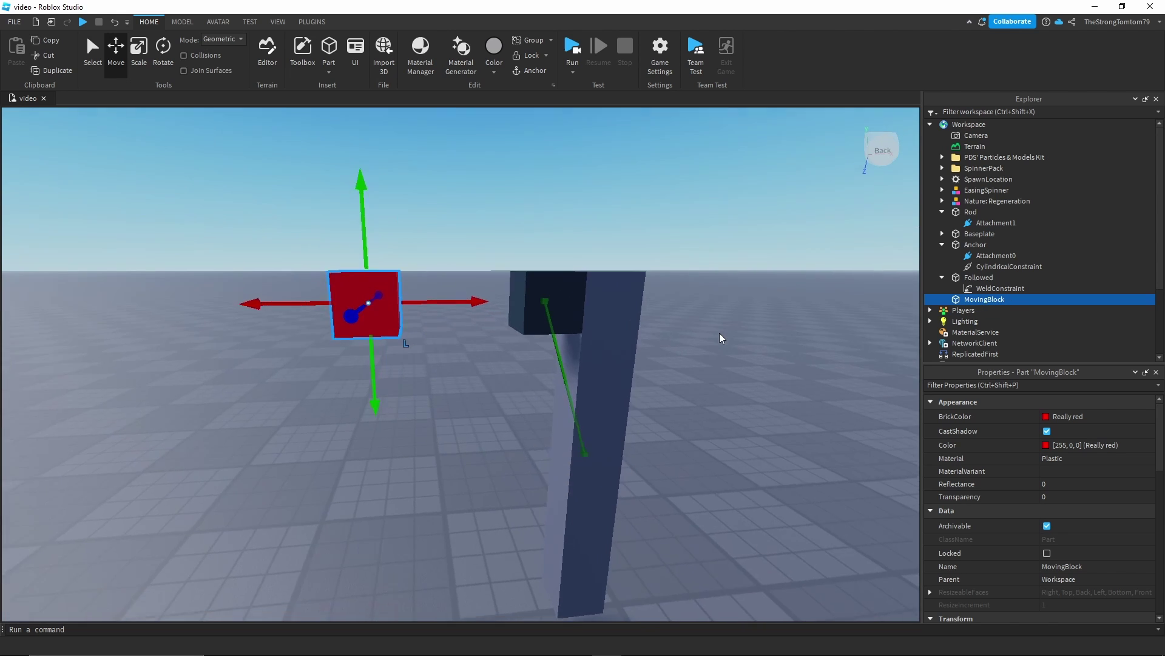
{"action": "scroll", "coordinate": [722, 338], "scroll_direction": "down", "scroll_amount": 2}
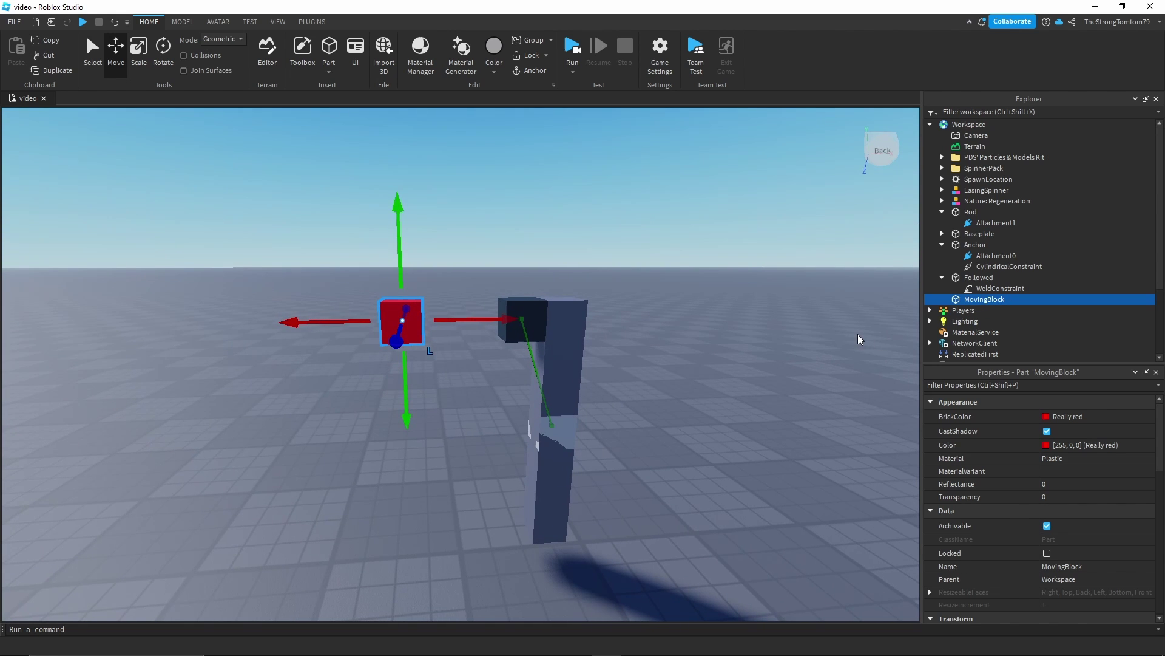
{"action": "left_click", "coordinate": [1013, 299]}
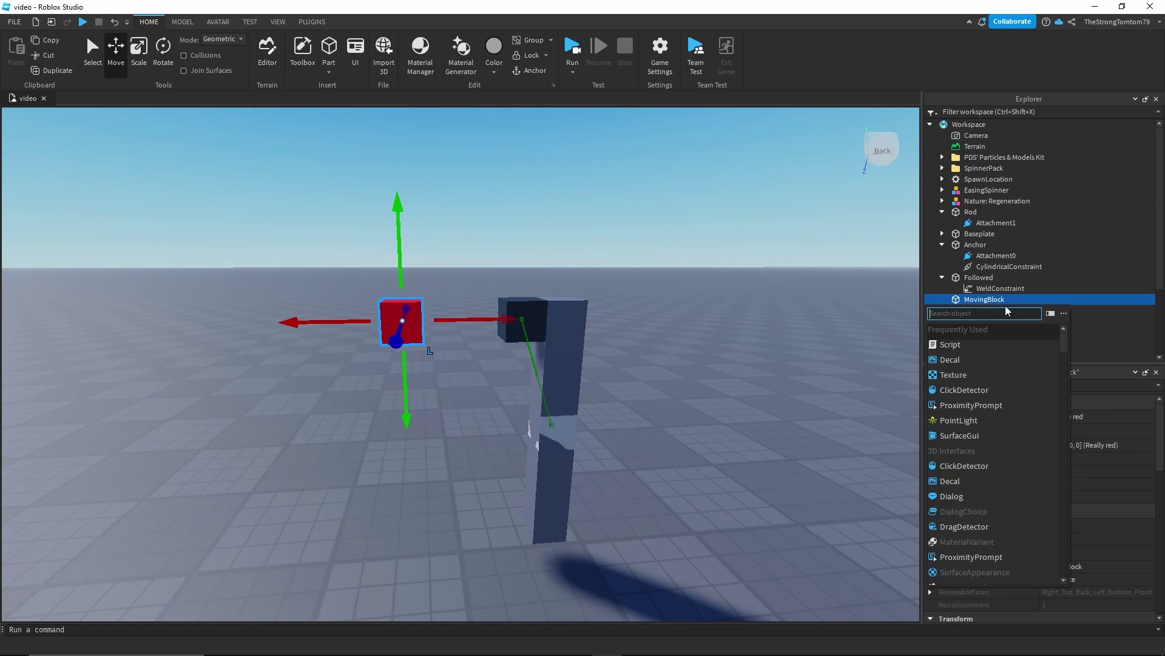
{"action": "type", "text": "a"}
{"action": "key", "text": "BackSpace"}
{"action": "left_click", "coordinate": [846, 324]}
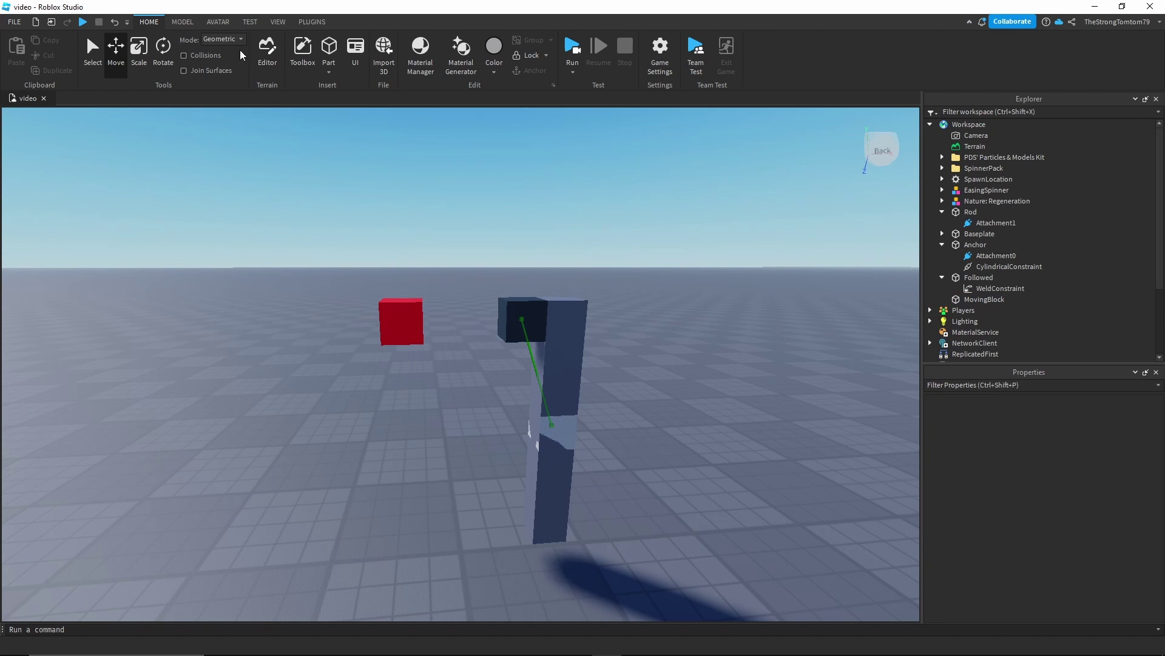
Step: Create an Align Position constraint from the side of MovingBlock to the facing side of the Followed cube
{"action": "left_click", "coordinate": [183, 23]}
{"action": "left_click", "coordinate": [699, 74]}
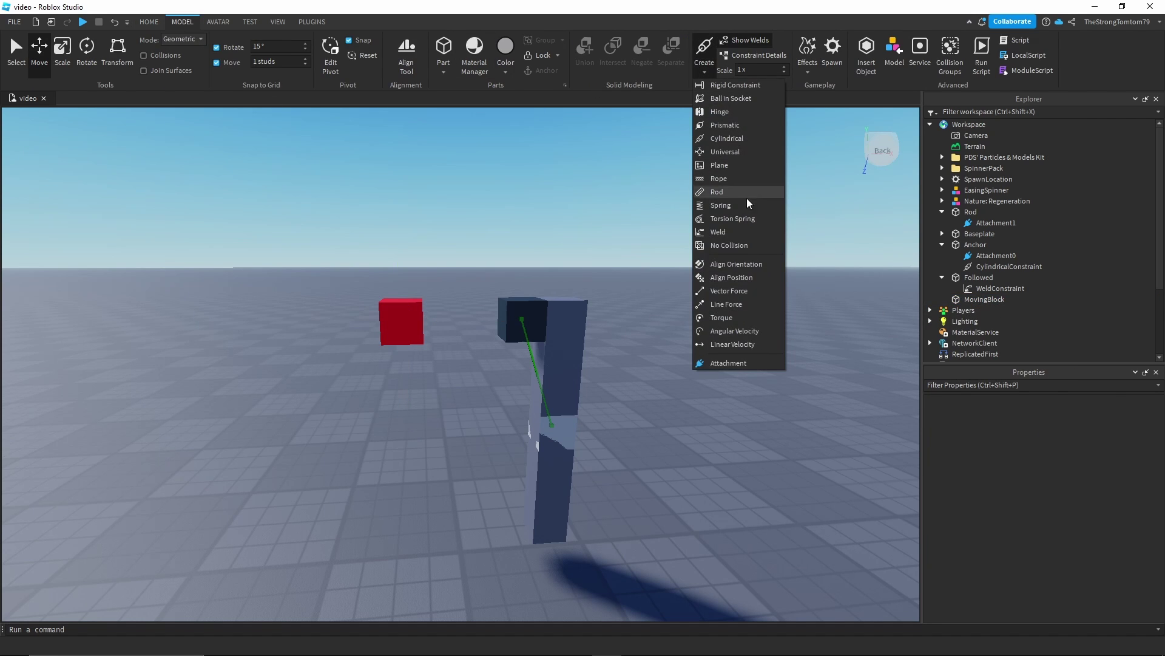
{"action": "left_click", "coordinate": [738, 278]}
{"action": "right_click_drag", "start_coordinate": [712, 285], "coordinate": [707, 286]}
{"action": "key", "text": "w"}
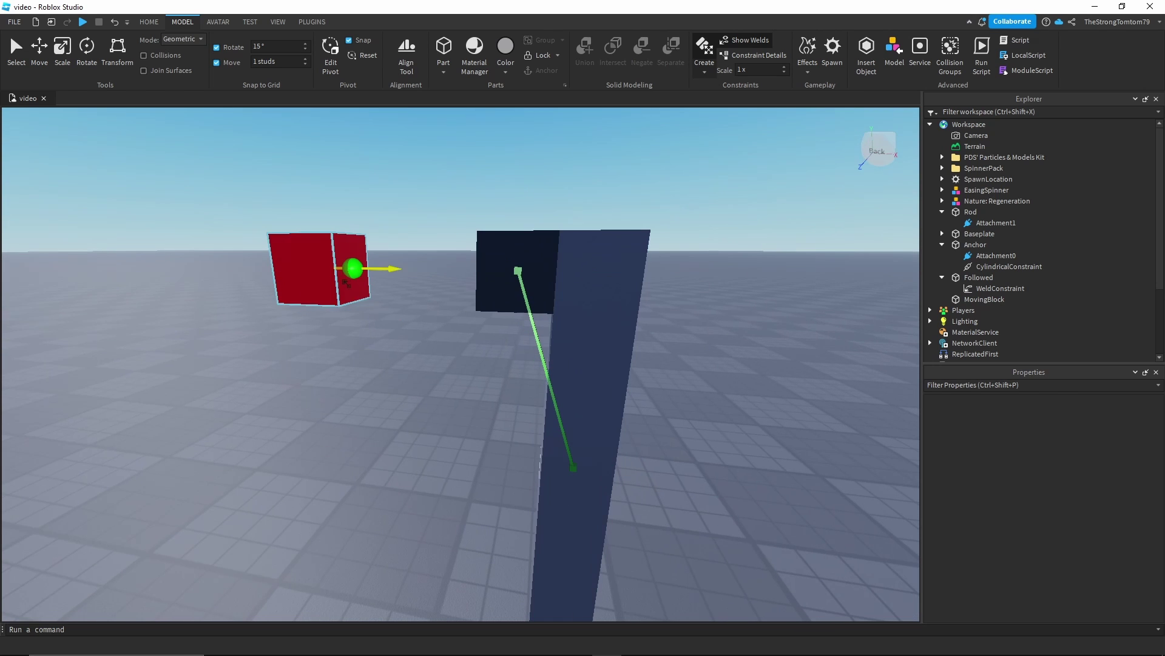
{"action": "left_click", "coordinate": [356, 270]}
{"action": "key", "text": "a"}
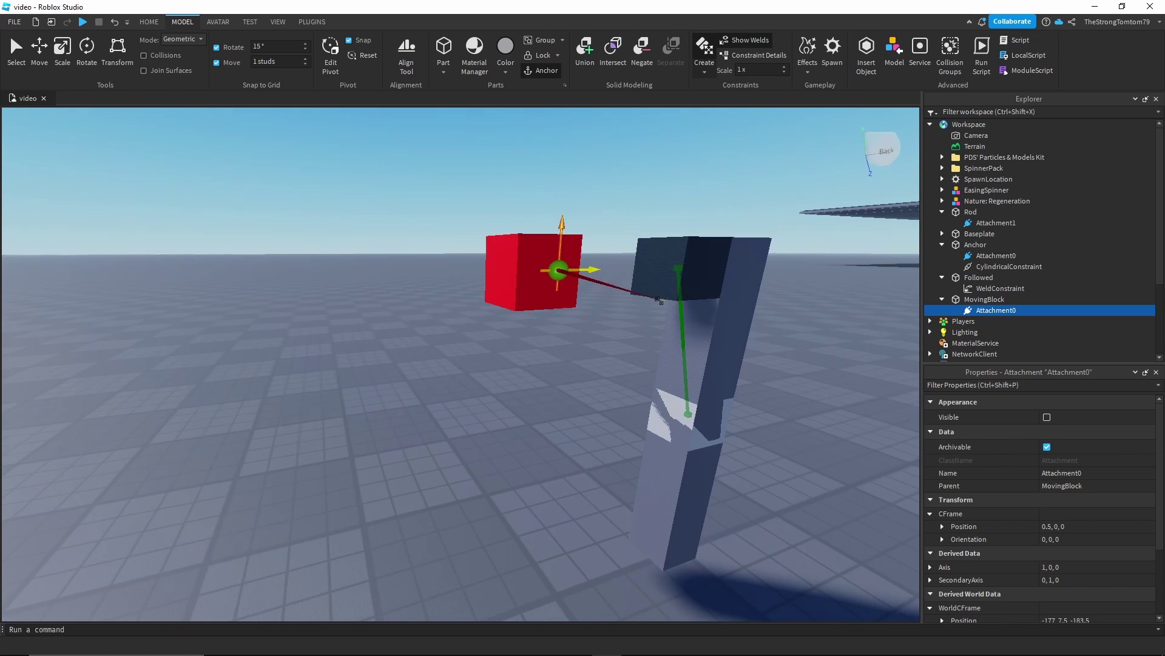
{"action": "left_click", "coordinate": [666, 268]}
Step: Examine the AlignPosition link between the red MovingBlock and the Followed cube from several distances
{"action": "key", "text": "s"}
{"action": "right_click_drag", "start_coordinate": [721, 326], "coordinate": [721, 325]}
{"action": "key", "text": "w"}
{"action": "key", "text": "s"}
{"action": "key", "text": "a"}
{"action": "key", "text": "d"}
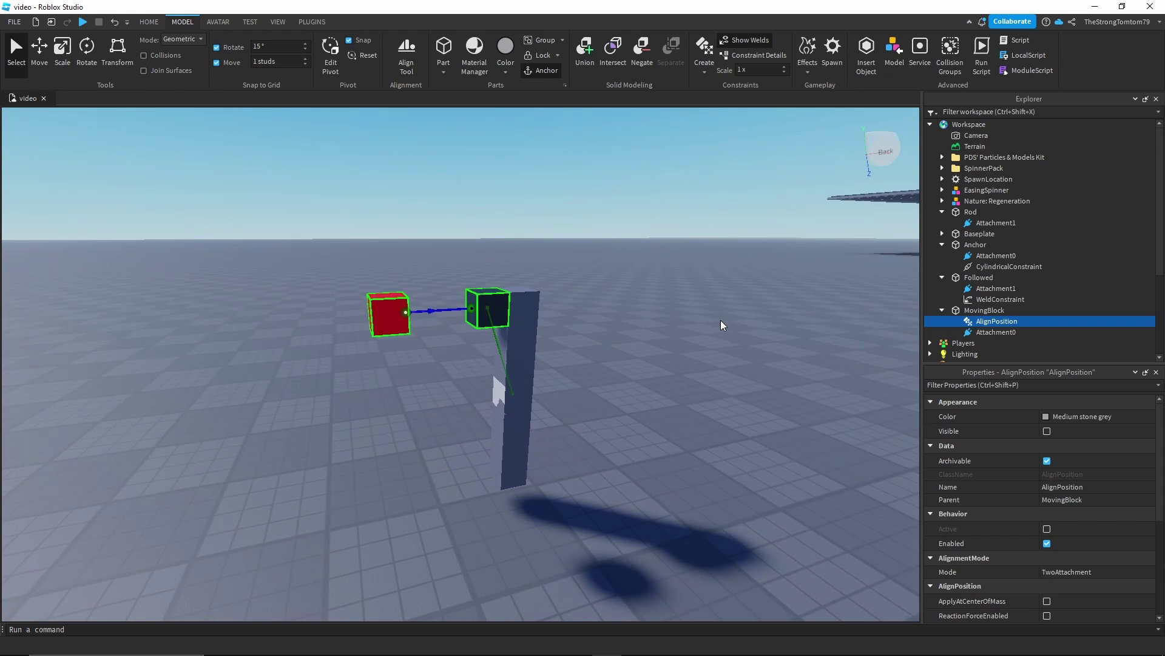
{"action": "key", "text": "w"}
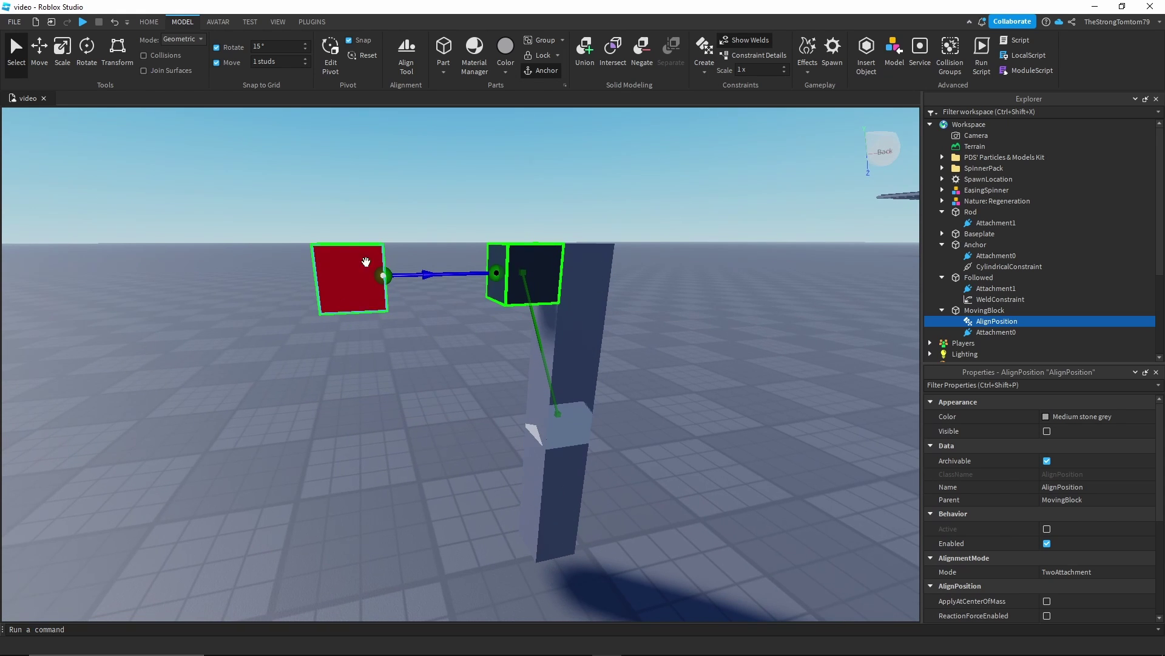
{"action": "key", "text": "s"}
{"action": "right_click_drag", "start_coordinate": [637, 317], "coordinate": [637, 317]}
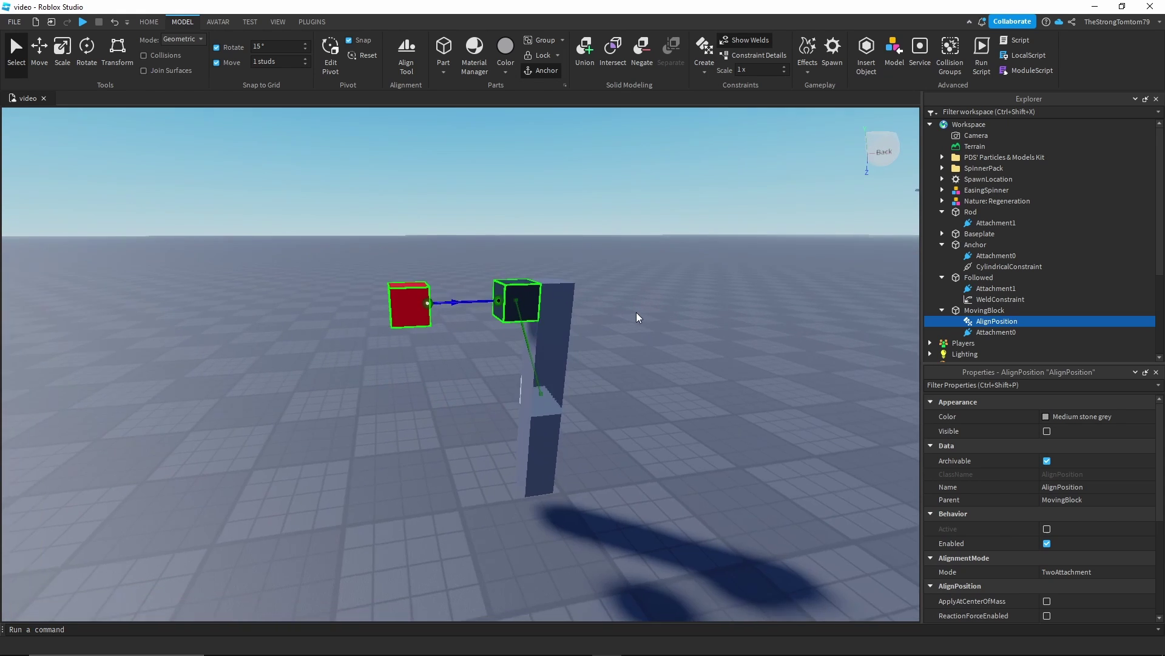
{"action": "key", "text": "w"}
Step: Duplicate the Followed cube and place the copy below MovingBlock, close to the ground
{"action": "left_click", "coordinate": [678, 443]}
{"action": "left_click", "coordinate": [546, 282]}
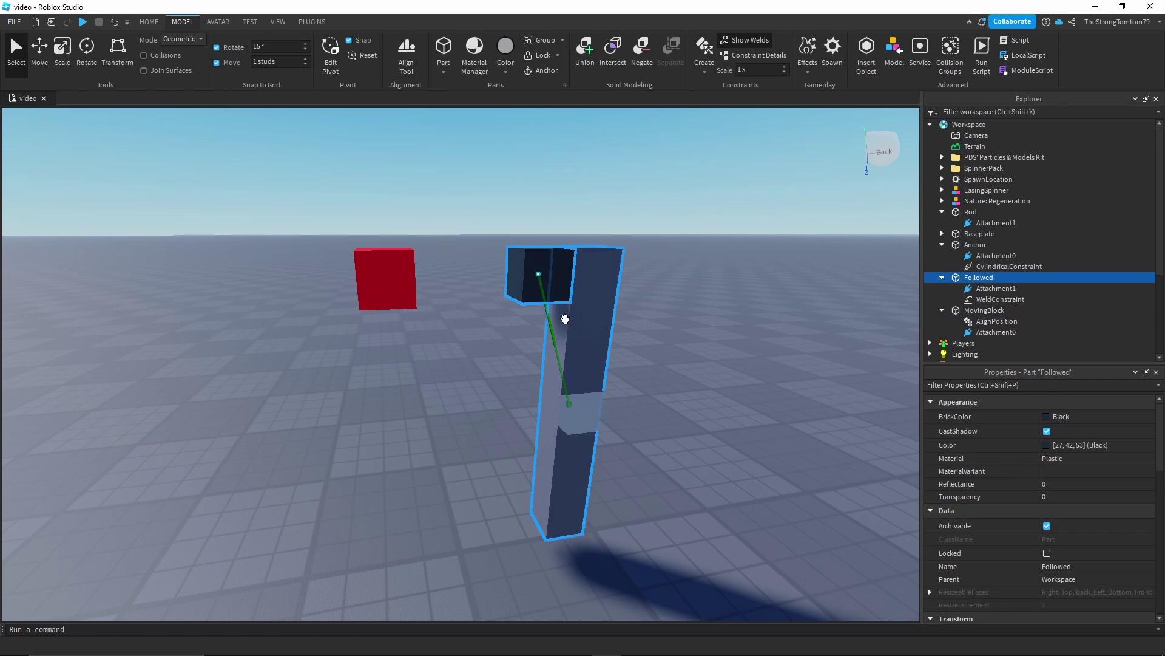
{"action": "key", "text": "ctrl+d"}
{"action": "key", "text": "ctrl+2"}
{"action": "left_click_drag", "start_coordinate": [462, 277], "coordinate": [309, 279]}
{"action": "left_click_drag", "start_coordinate": [379, 212], "coordinate": [399, 469]}
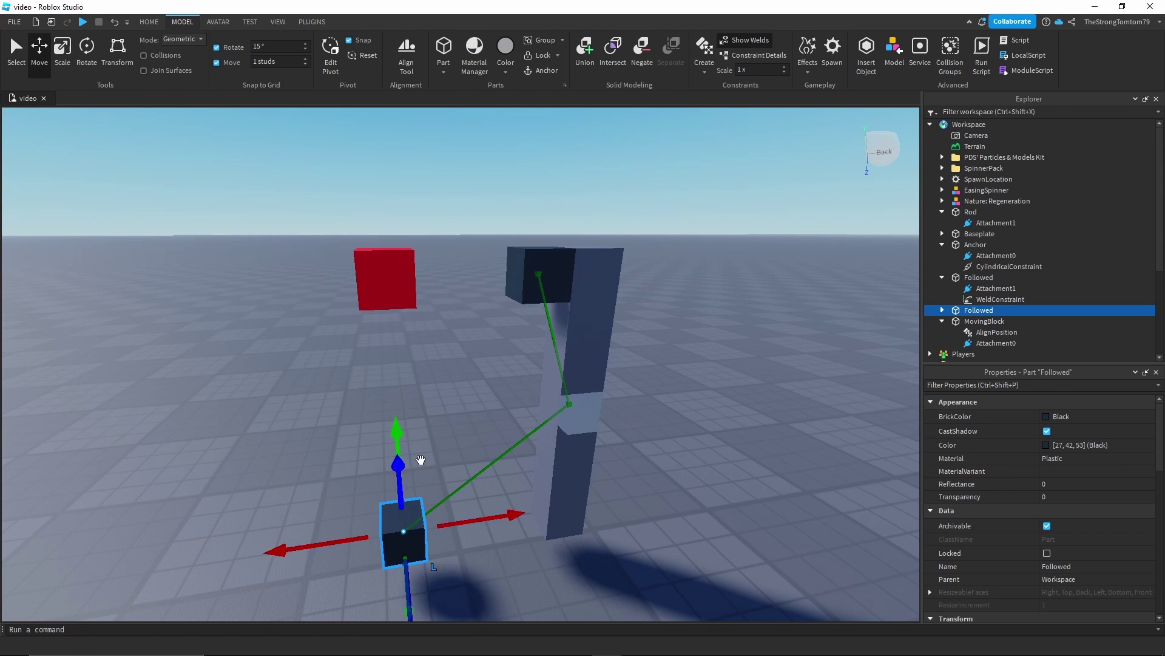
Step: Rename the lower black cube AxisAnchor and delete its copied Attachment1
{"action": "right_click_drag", "start_coordinate": [512, 439], "coordinate": [512, 439]}
{"action": "key", "text": "a"}
{"action": "right_click_drag", "start_coordinate": [710, 476], "coordinate": [710, 476]}
{"action": "scroll", "coordinate": [711, 476], "scroll_direction": "up", "scroll_amount": 2}
{"action": "scroll", "coordinate": [710, 476], "scroll_direction": "down", "scroll_amount": 2}
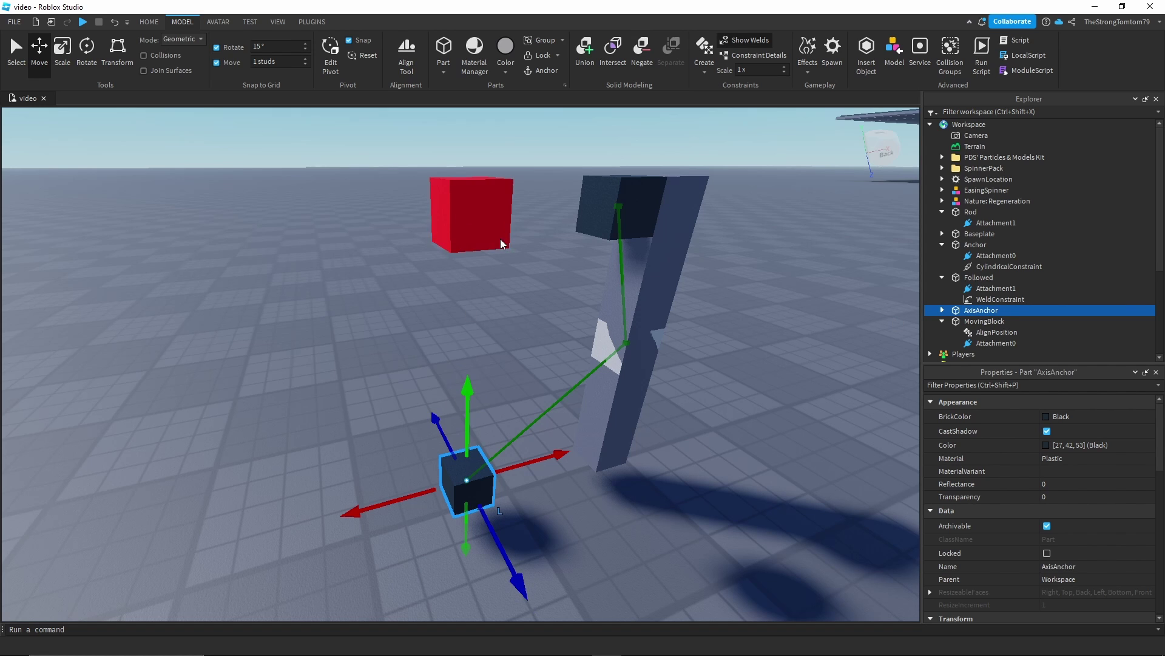
{"action": "left_click", "coordinate": [942, 310]}
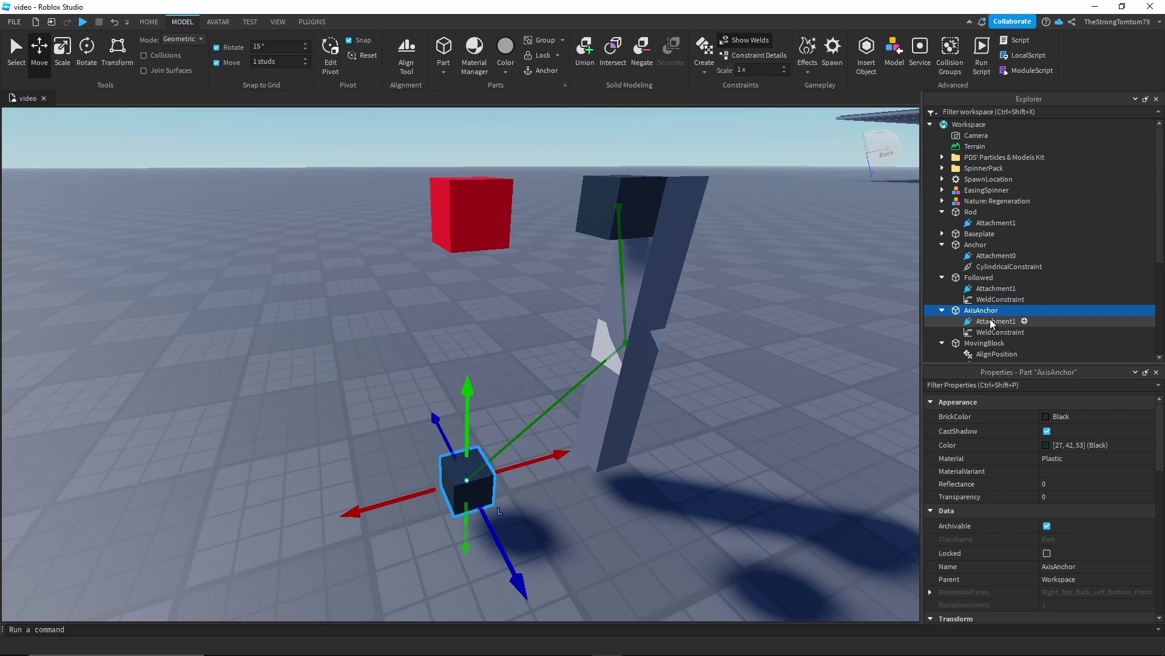
{"action": "left_click", "coordinate": [996, 326]}
{"action": "key", "text": "Delete"}
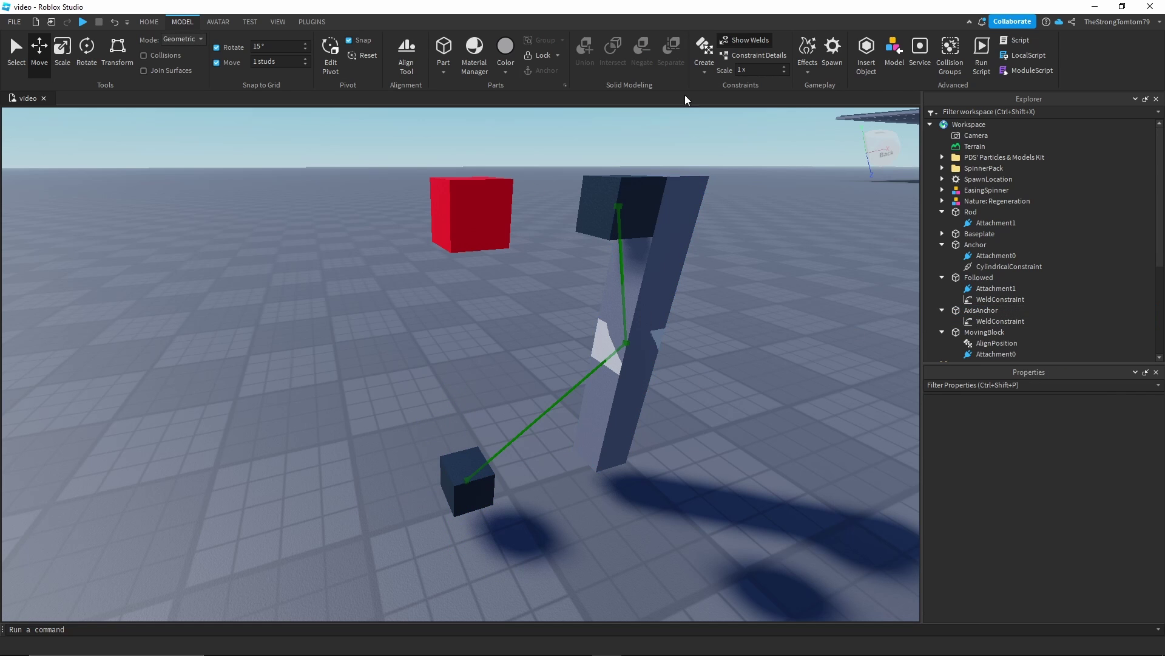
Step: Create a Prismatic constraint from the top face of AxisAnchor to the underside of MovingBlock
{"action": "left_click", "coordinate": [708, 74]}
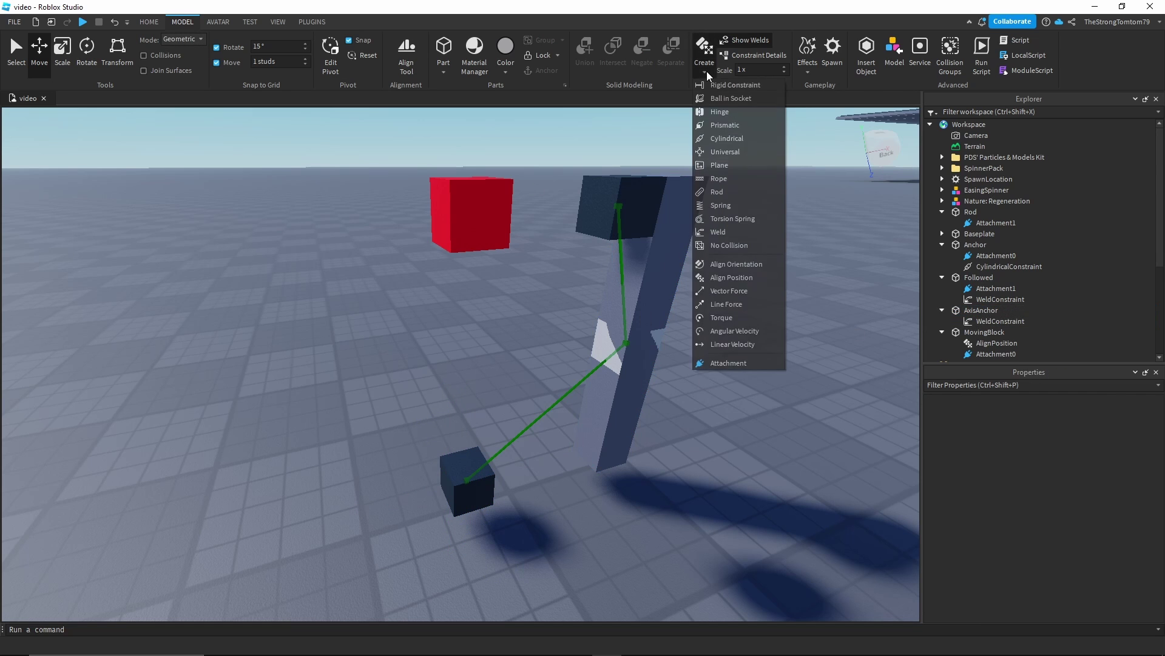
{"action": "left_click", "coordinate": [720, 124]}
{"action": "left_click", "coordinate": [449, 449]}
{"action": "scroll", "coordinate": [458, 335], "scroll_direction": "up", "scroll_amount": 5}
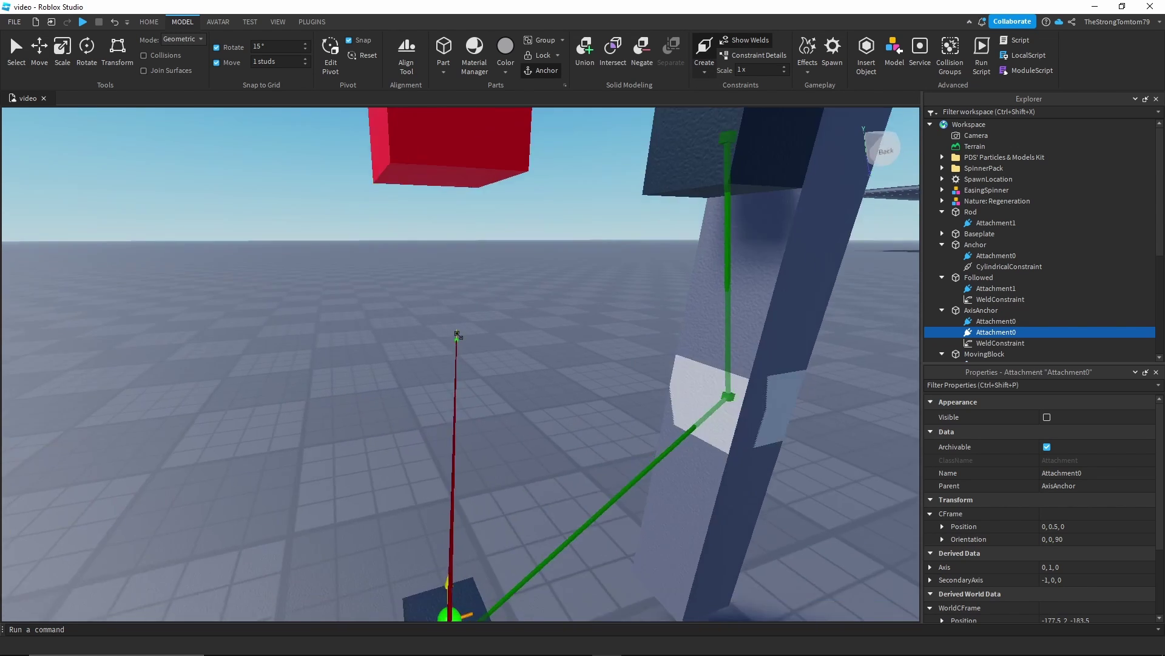
{"action": "scroll", "coordinate": [458, 335], "scroll_direction": "down", "scroll_amount": 2}
{"action": "left_click", "coordinate": [447, 222]}
{"action": "scroll", "coordinate": [456, 233], "scroll_direction": "down", "scroll_amount": 8}
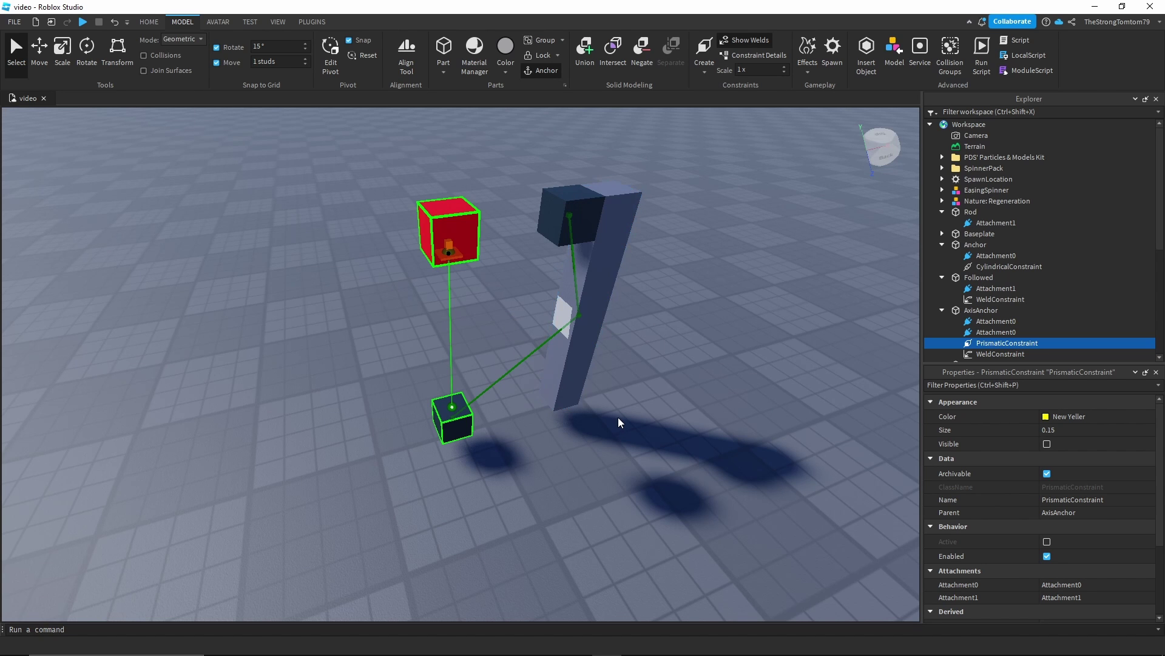
Step: Run the simulation to watch how MovingBlock and AxisAnchor move with the spinning Rod
{"action": "scroll", "coordinate": [619, 422], "scroll_direction": "down", "scroll_amount": 2}
{"action": "scroll", "coordinate": [657, 421], "scroll_direction": "up", "scroll_amount": 4}
{"action": "scroll", "coordinate": [680, 421], "scroll_direction": "down", "scroll_amount": 5}
{"action": "left_click", "coordinate": [700, 421]}
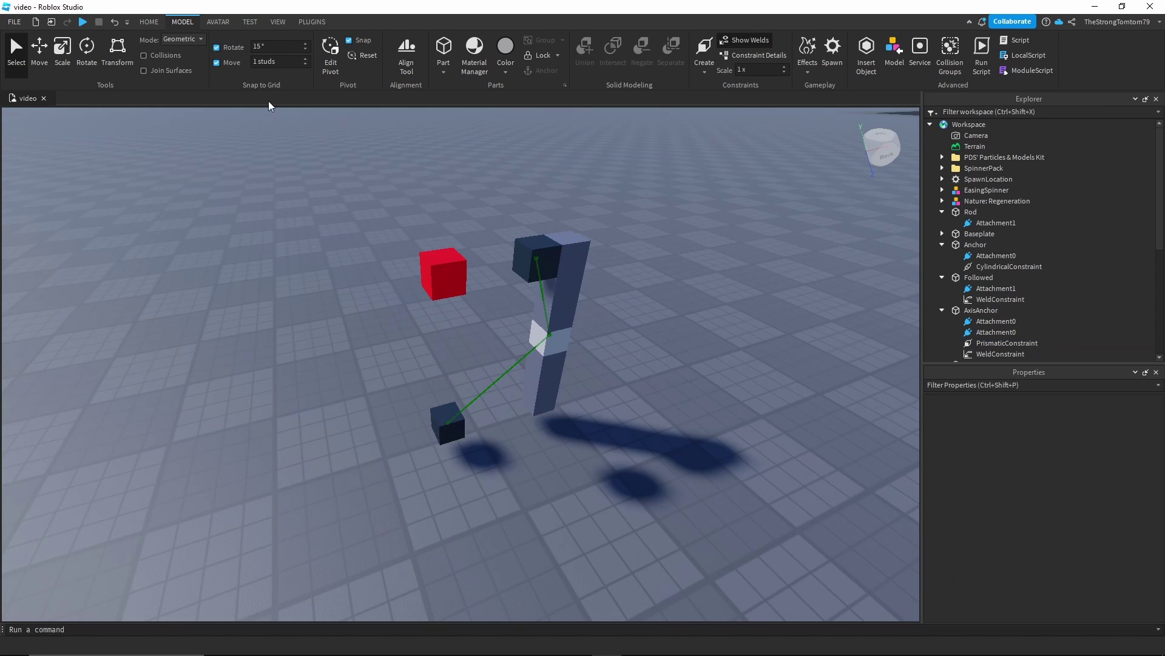
{"action": "left_click", "coordinate": [149, 23]}
{"action": "left_click", "coordinate": [572, 48]}
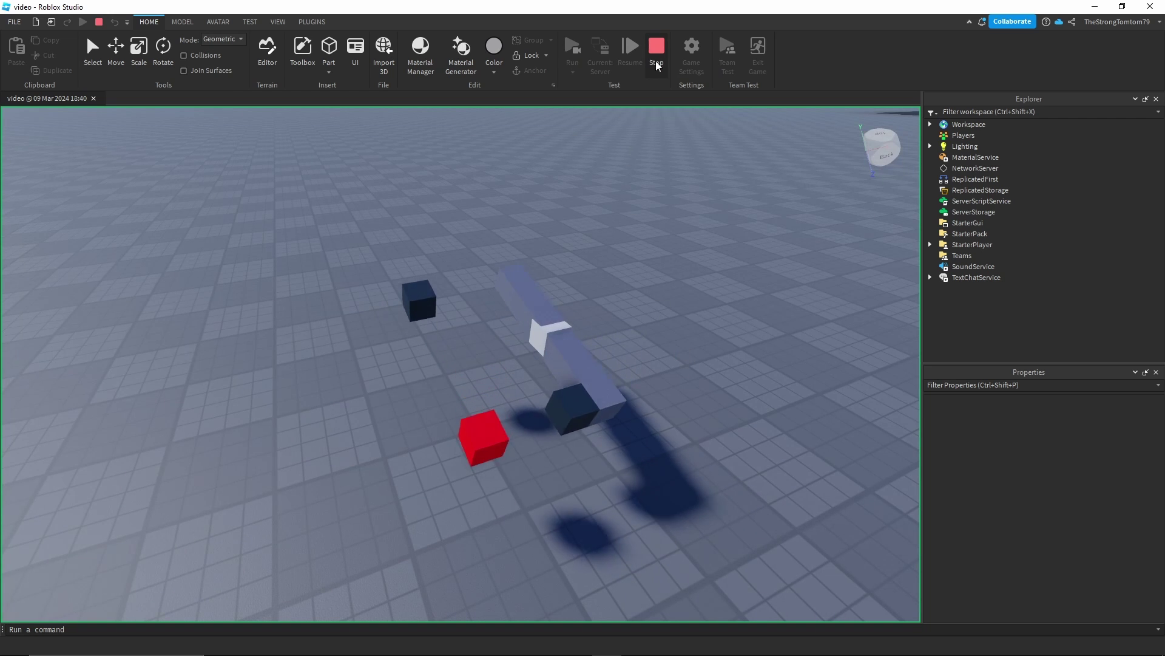
Step: Stop the simulation and reassign Part1 of AxisAnchor's WeldConstraint so that it no longer references the Rod
{"action": "key", "text": "shift+F5"}
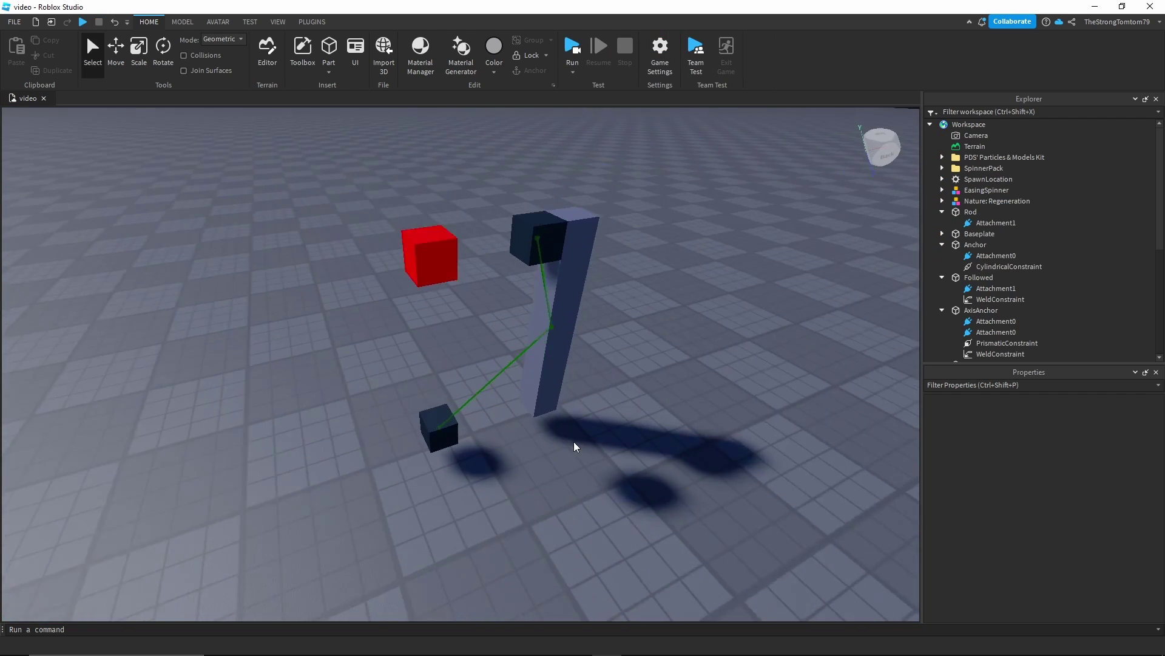
{"action": "scroll", "coordinate": [574, 442], "scroll_direction": "up", "scroll_amount": 2}
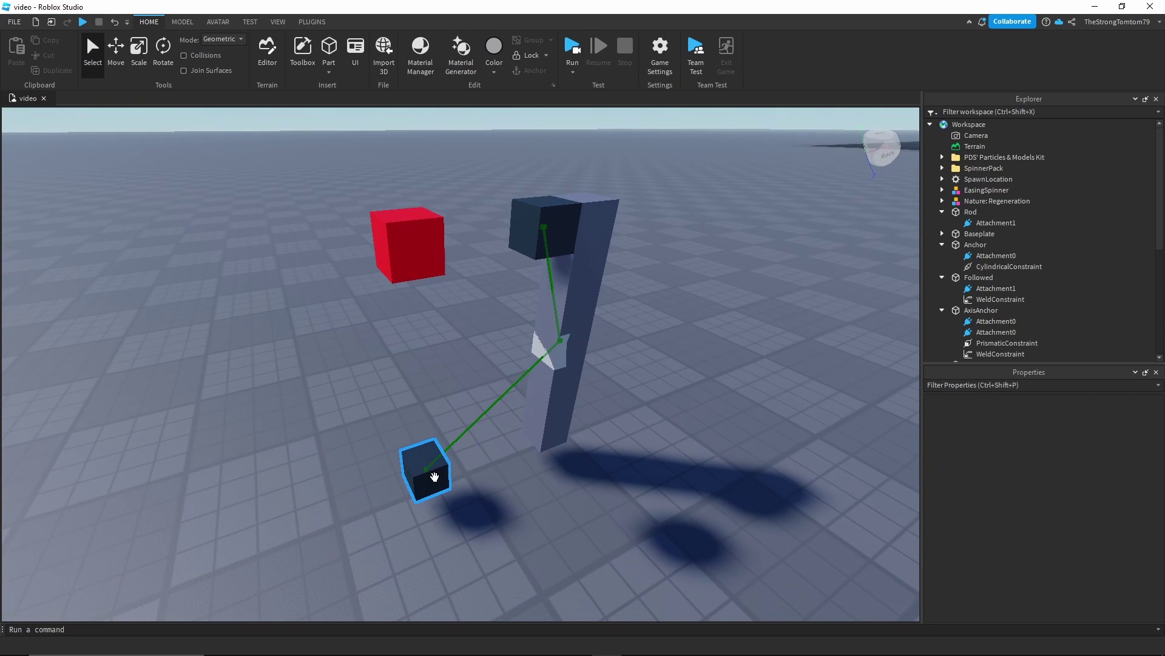
{"action": "scroll", "coordinate": [982, 322], "scroll_direction": "down", "scroll_amount": 1}
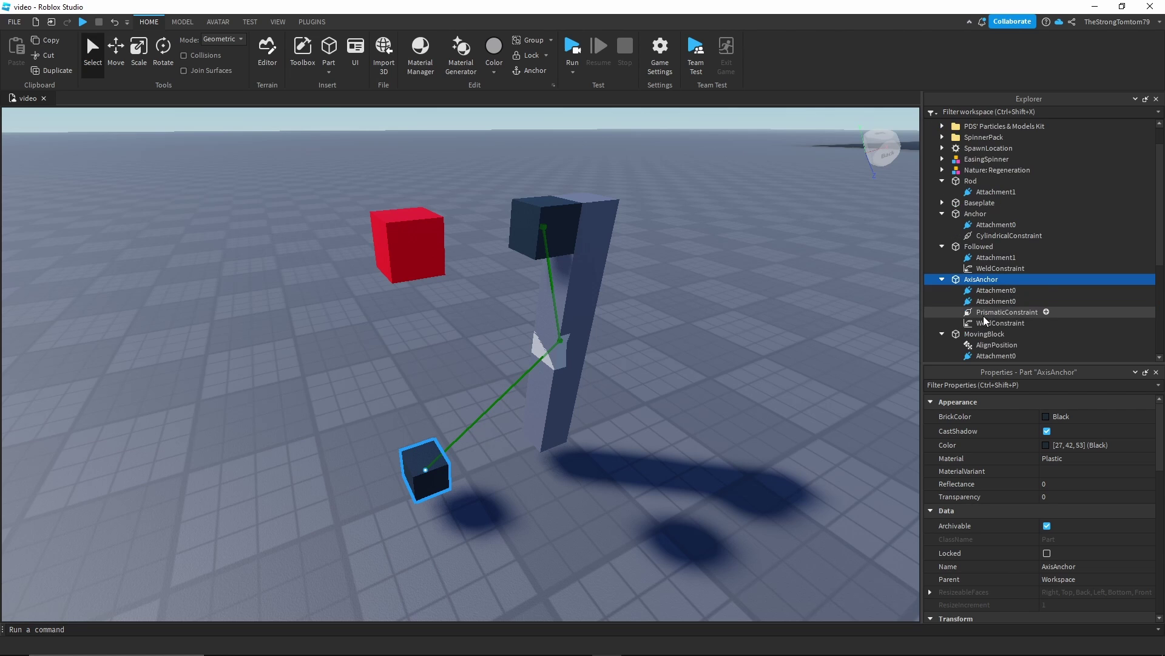
{"action": "left_click", "coordinate": [1001, 323]}
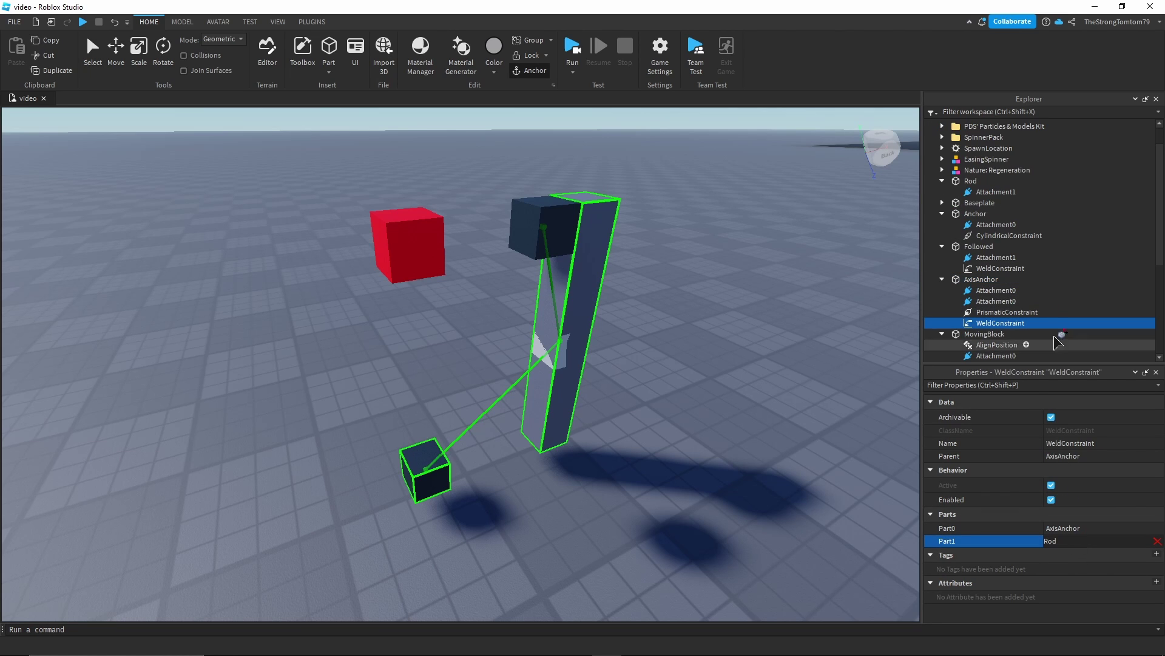
Step: Run the simulation again to check MovingBlock's travel relative to AxisAnchor, and stop it
{"action": "left_click", "coordinate": [575, 50]}
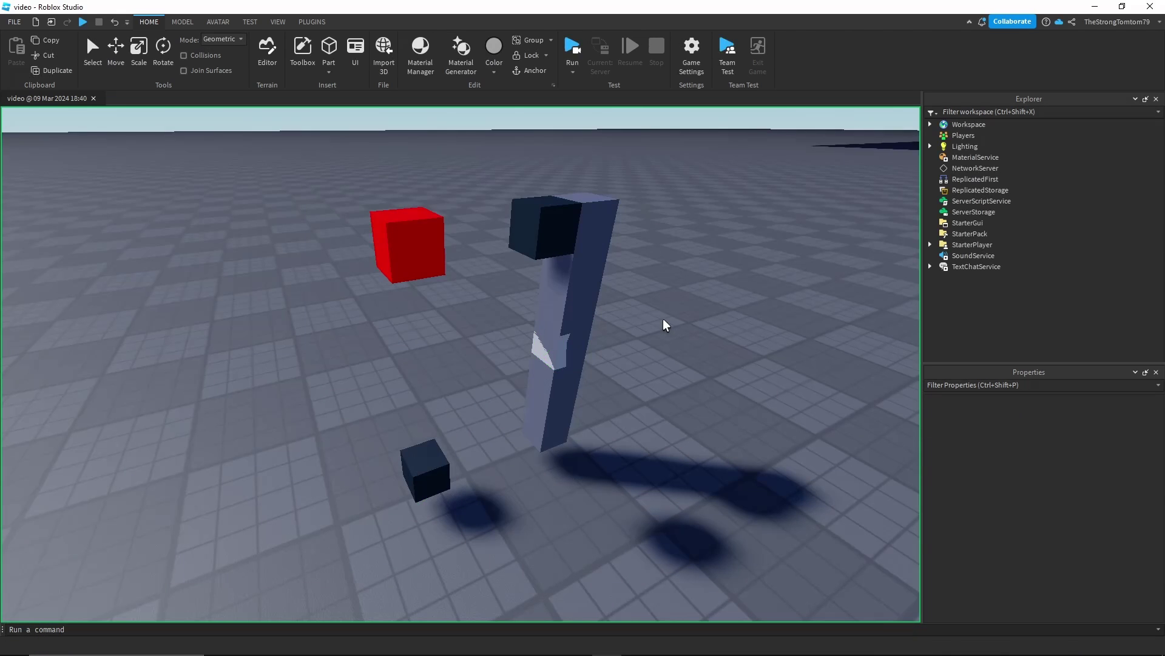
{"action": "right_click_drag", "start_coordinate": [676, 413], "coordinate": [677, 413]}
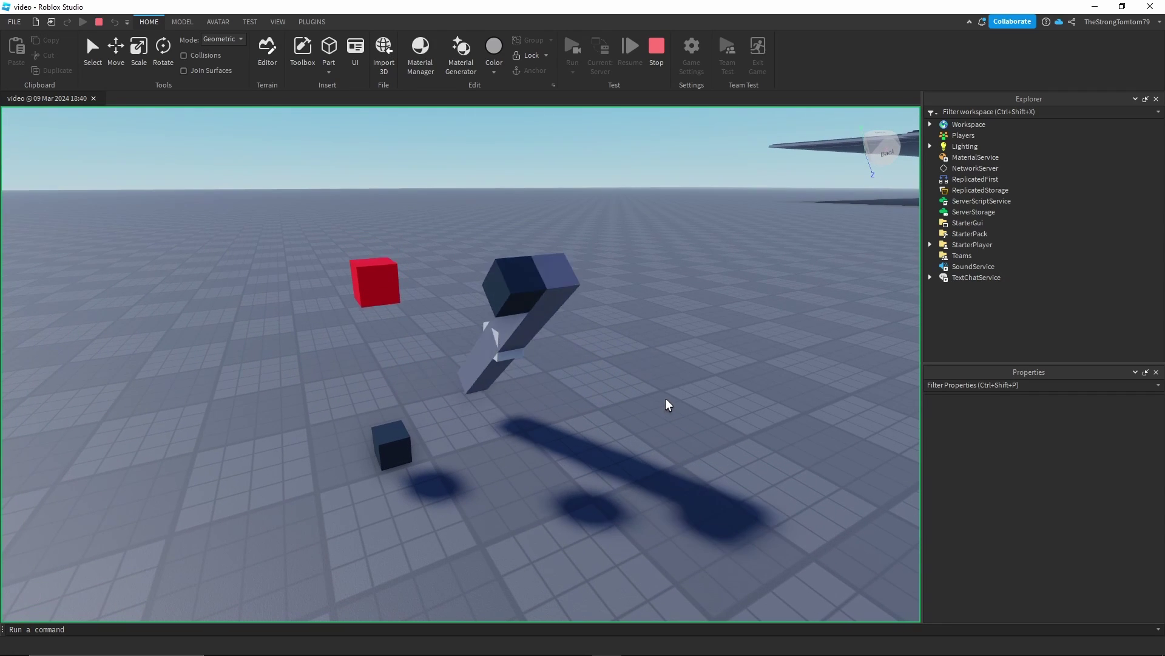
{"action": "left_click", "coordinate": [658, 49]}
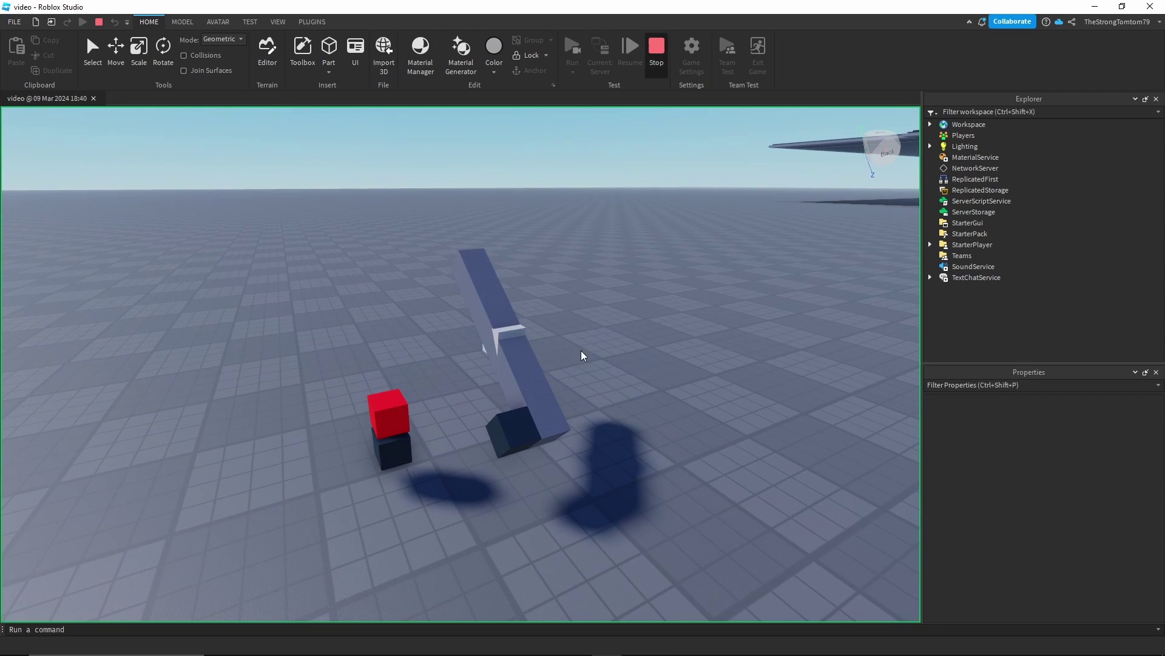
{"action": "left_click", "coordinate": [648, 405]}
Step: Survey the spinner pack's display boards and the two linear spinners standing on the baseplate
{"action": "scroll", "coordinate": [649, 406], "scroll_direction": "down", "scroll_amount": 3}
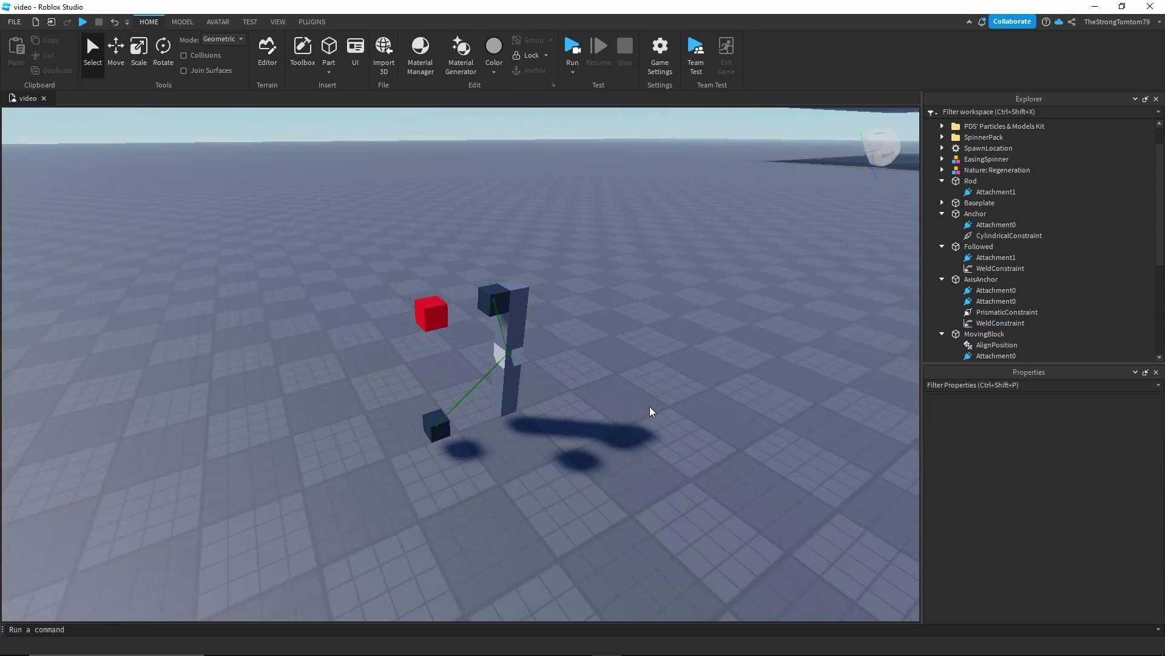
{"action": "right_click_drag", "start_coordinate": [650, 406], "coordinate": [636, 400]}
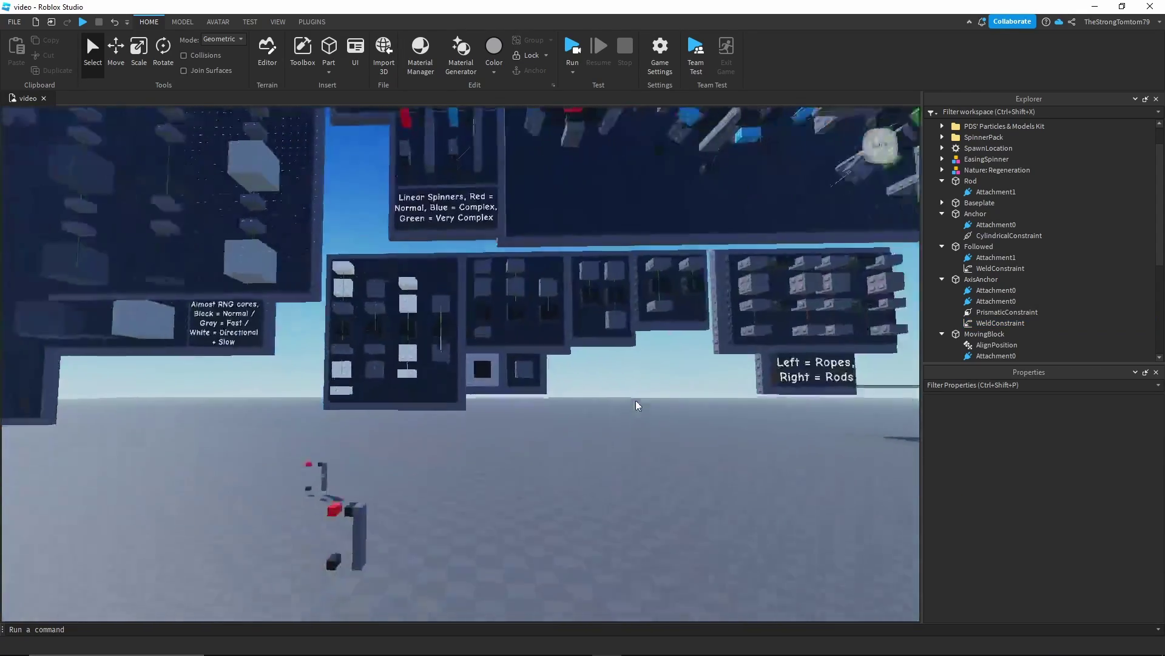
{"action": "scroll", "coordinate": [636, 399], "scroll_direction": "down", "scroll_amount": 4}
{"action": "scroll", "coordinate": [575, 409], "scroll_direction": "up", "scroll_amount": 3}
{"action": "scroll", "coordinate": [574, 408], "scroll_direction": "down", "scroll_amount": 1}
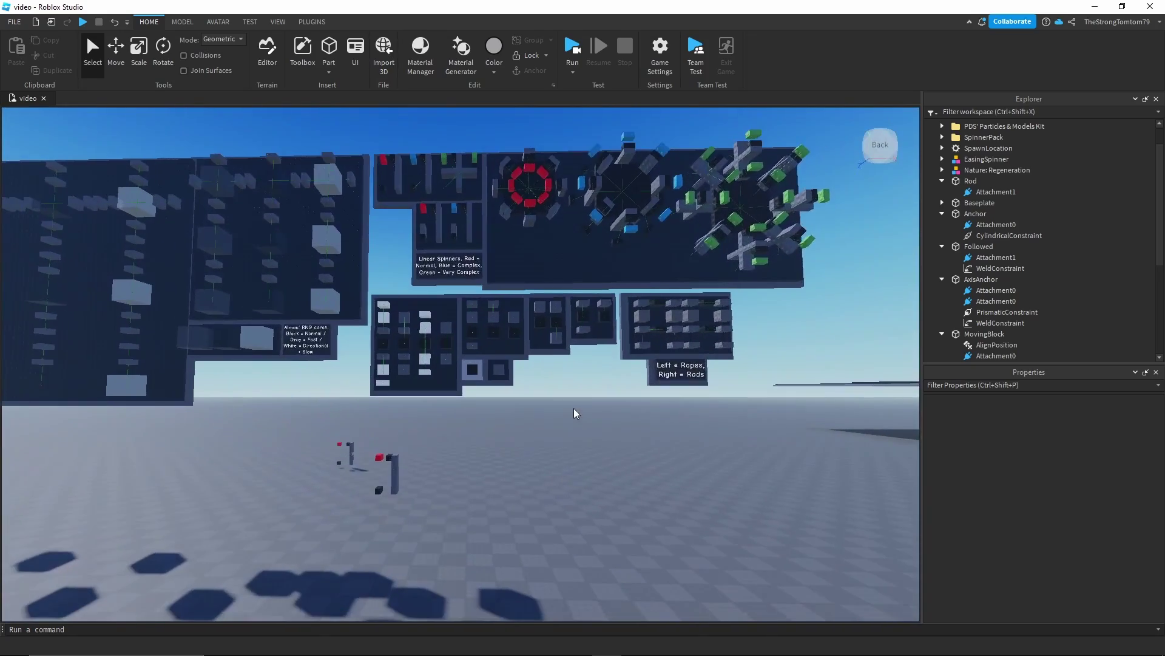
{"action": "right_click_drag", "start_coordinate": [574, 408], "coordinate": [574, 409]}
{"action": "key", "text": "w"}
{"action": "key", "text": "a"}
{"action": "key", "text": "d"}
{"action": "key", "text": "s"}
{"action": "key", "text": "s"}
{"action": "key", "text": "w"}
{"action": "key", "text": "w"}
{"action": "key", "text": "a"}
{"action": "key", "text": "s"}
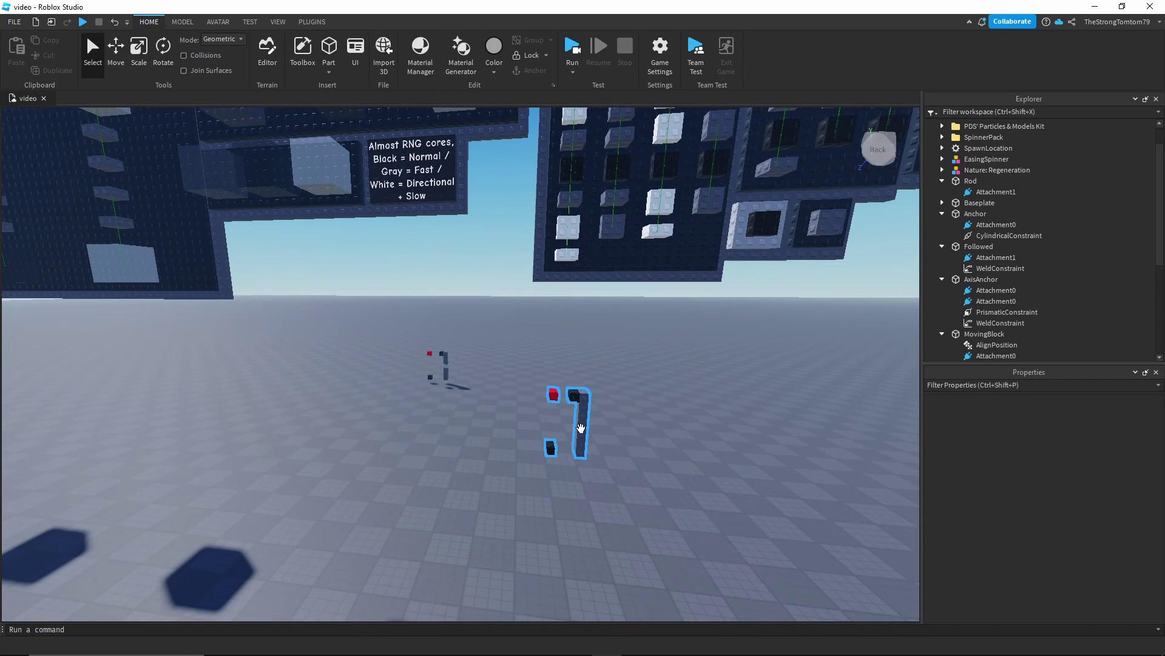
Step: Delete the EasingSpinner model and all parts of the newly built spinner behind it
{"action": "left_click", "coordinate": [583, 428]}
{"action": "key", "text": "Delete"}
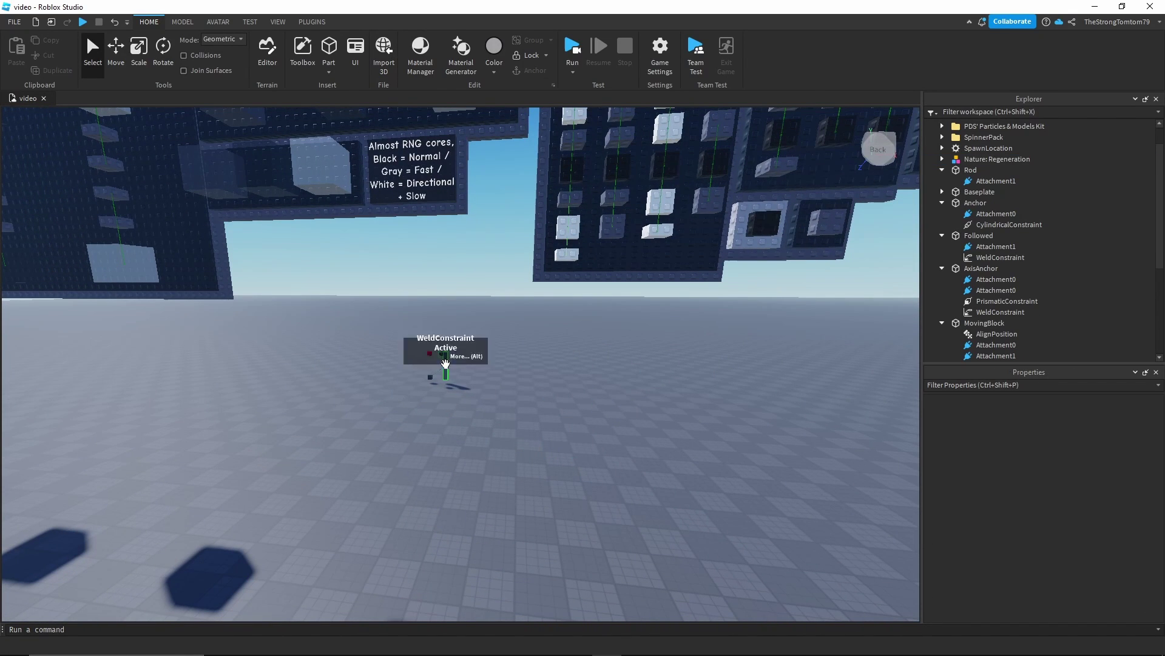
{"action": "left_click_drag", "start_coordinate": [460, 387], "coordinate": [417, 339]}
{"action": "key", "text": "Delete"}
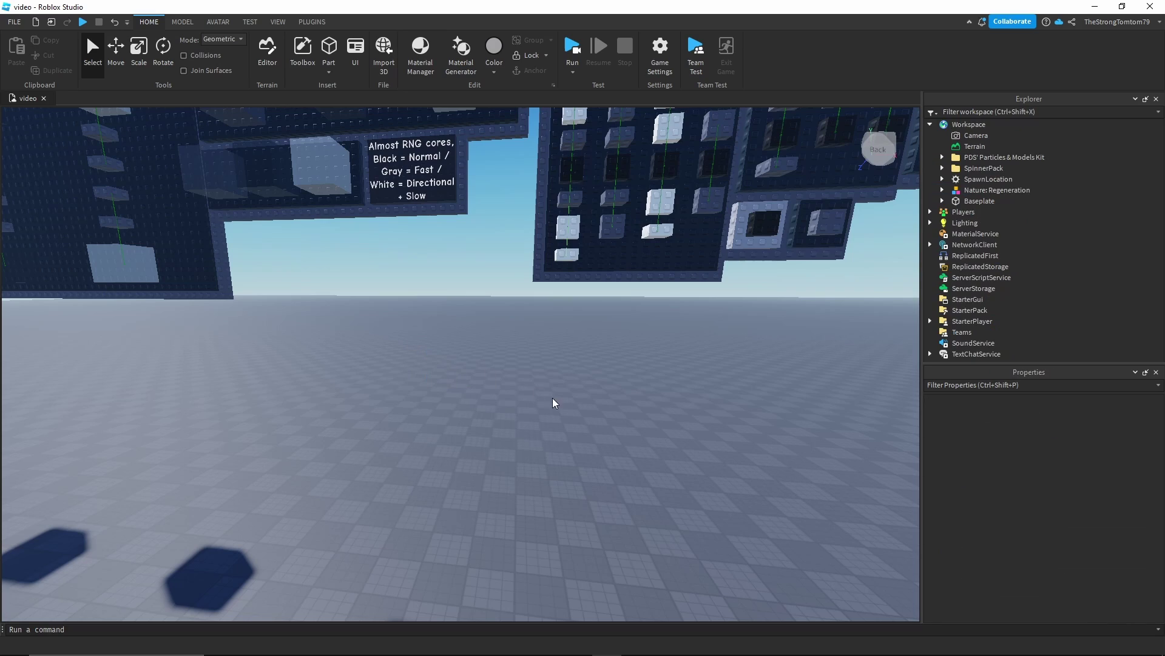
Step: Run the simulation and examine the Nature: Regeneration figure's animated effects from several angles
{"action": "right_click_drag", "start_coordinate": [578, 407], "coordinate": [520, 390]}
{"action": "key", "text": "w"}
{"action": "key", "text": "s"}
{"action": "key", "text": "w"}
{"action": "key", "text": "w"}
{"action": "key", "text": "s"}
{"action": "left_click", "coordinate": [581, 48]}
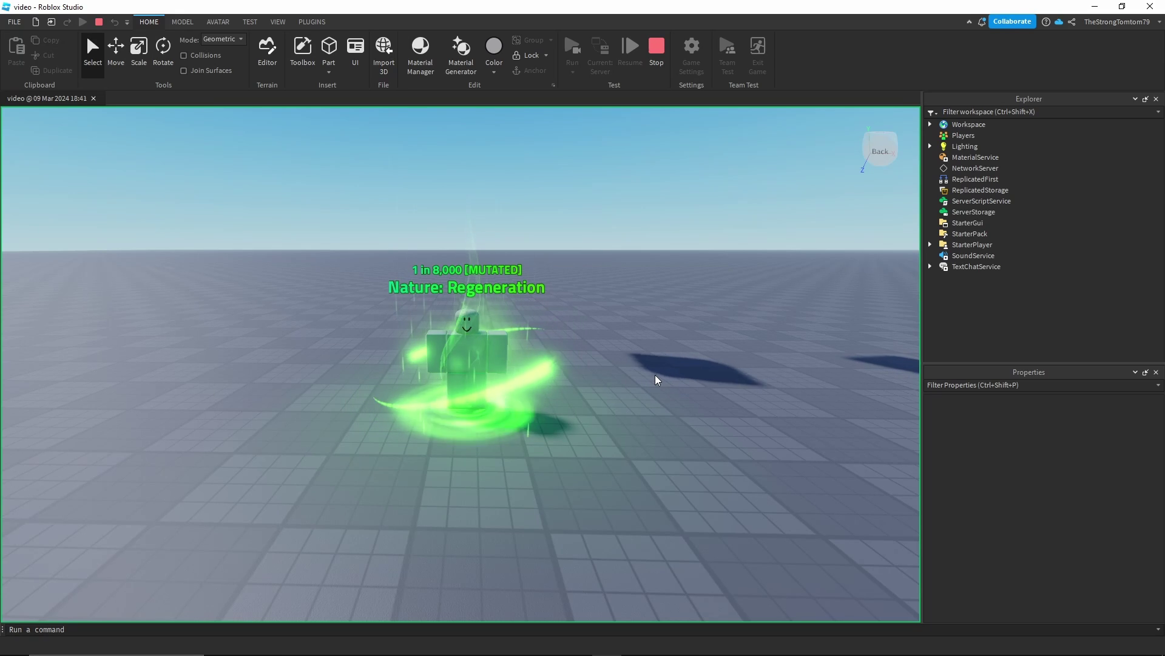
{"action": "scroll", "coordinate": [655, 375], "scroll_direction": "up", "scroll_amount": 2}
{"action": "scroll", "coordinate": [655, 375], "scroll_direction": "up", "scroll_amount": 1}
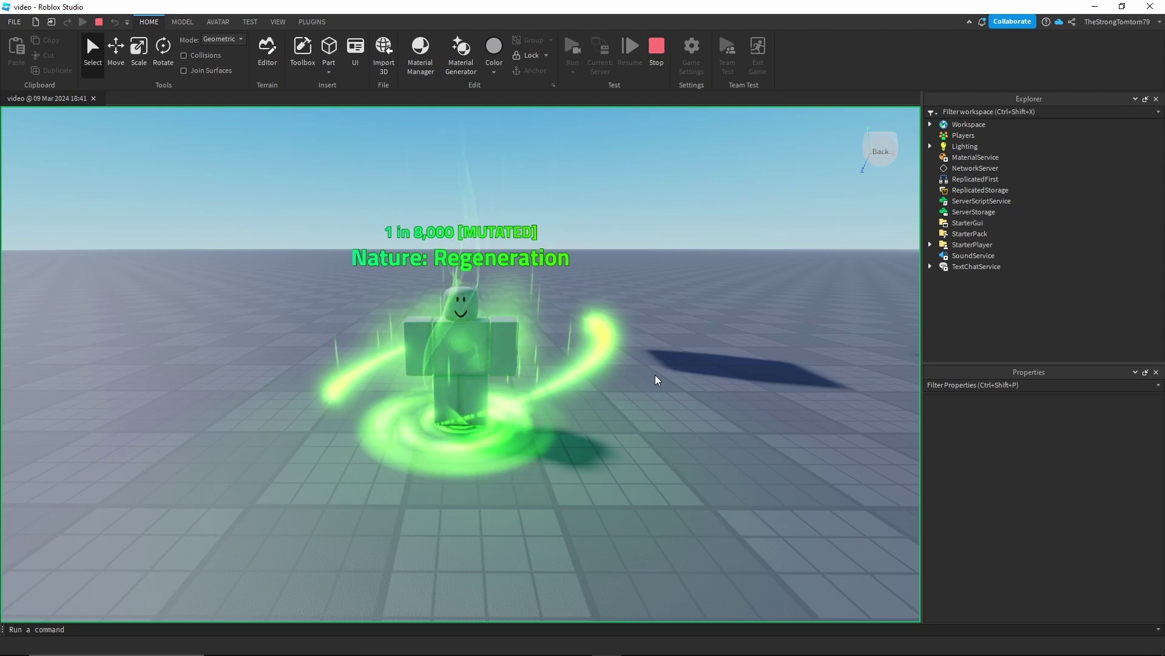
{"action": "key", "text": "a"}
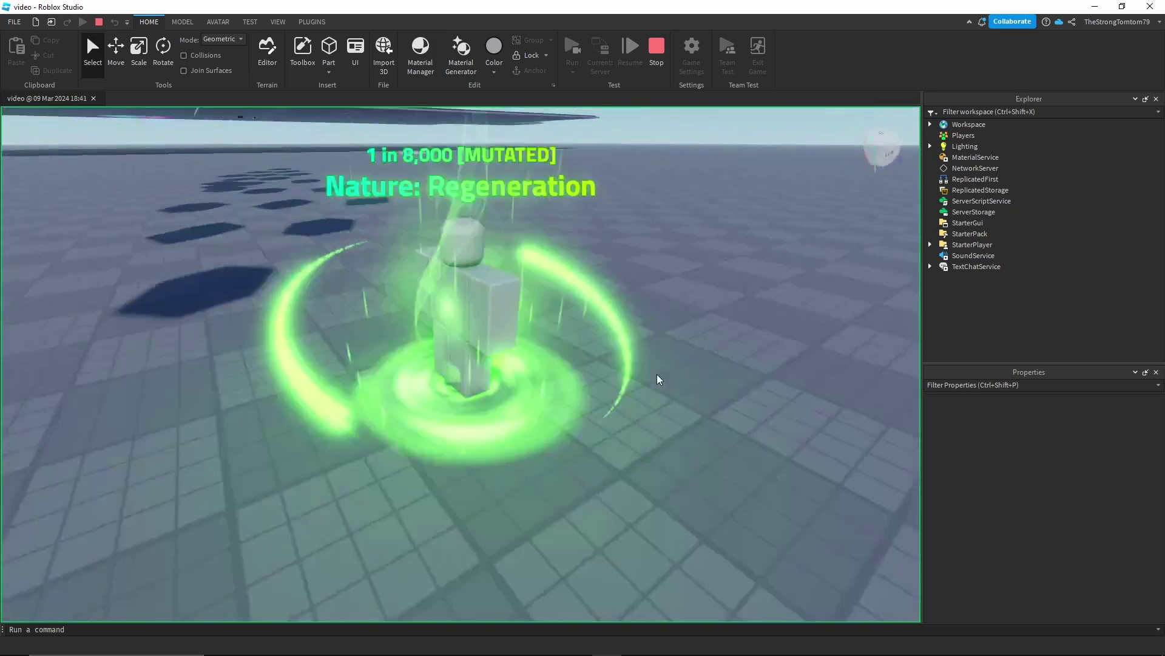
{"action": "key", "text": "a"}
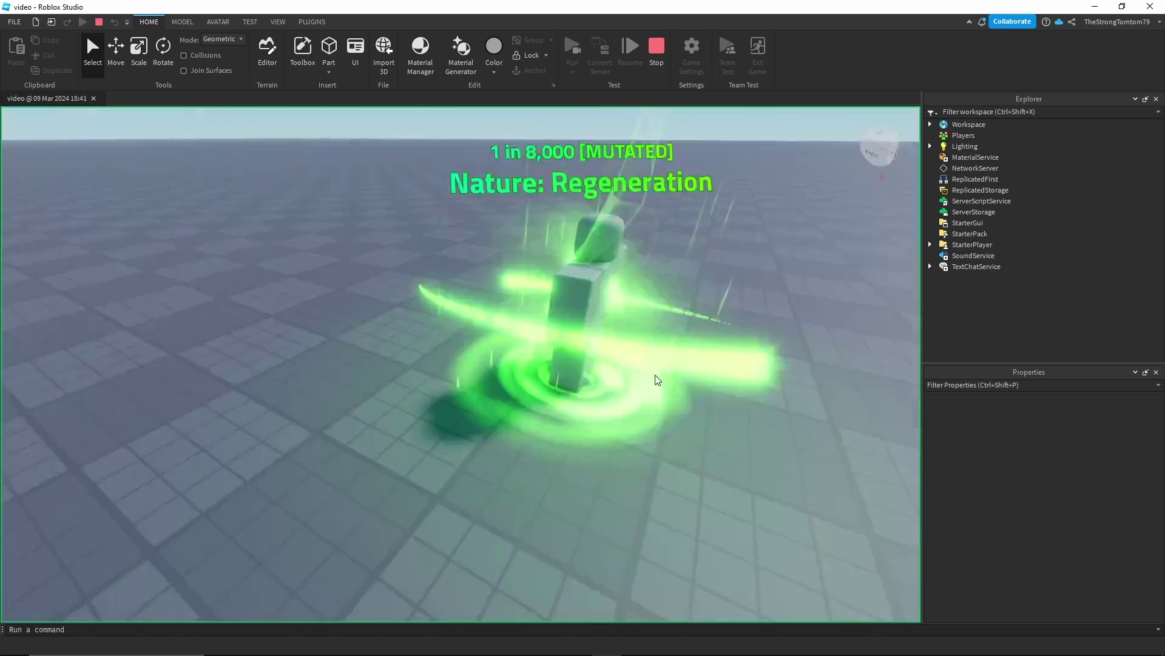